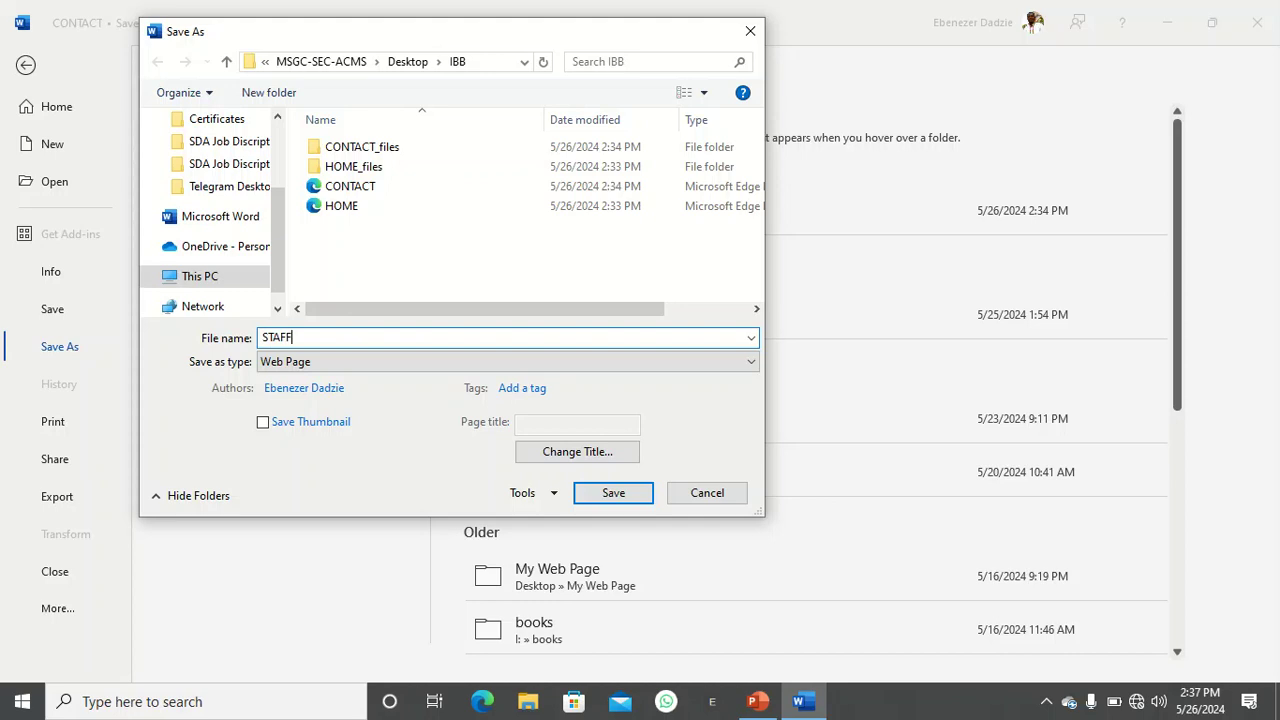
Save the page as the web page STAFF, and save another copy as ABOUT in the IBB folder.
{"action": "key", "text": "Return"}
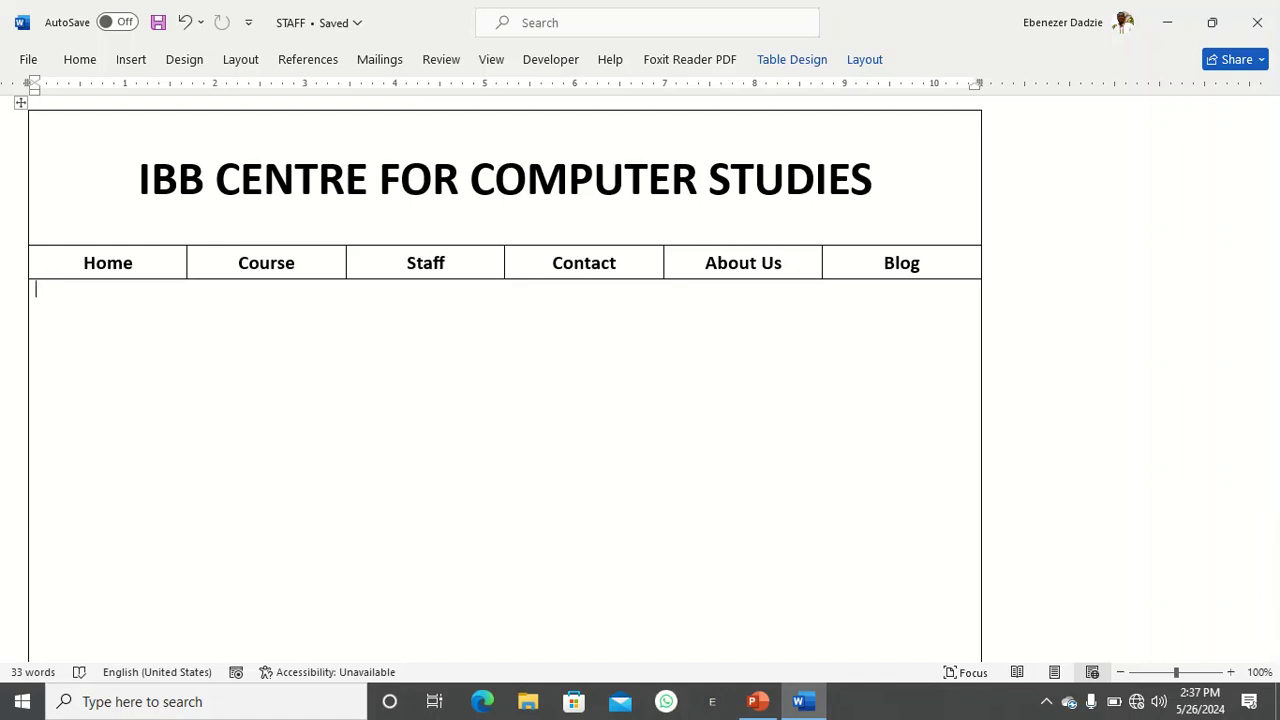
{"action": "key", "text": "alt+f"}
{"action": "key", "text": "a"}
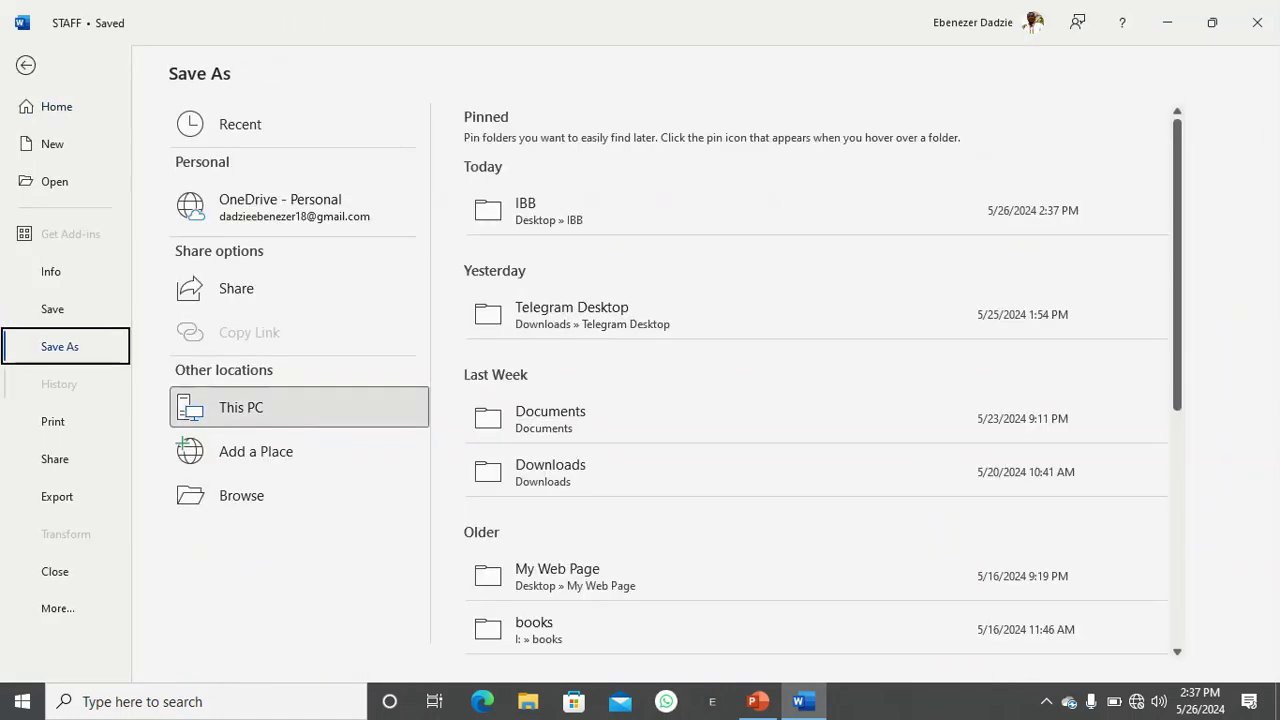
{"action": "left_click", "coordinate": [640, 210]}
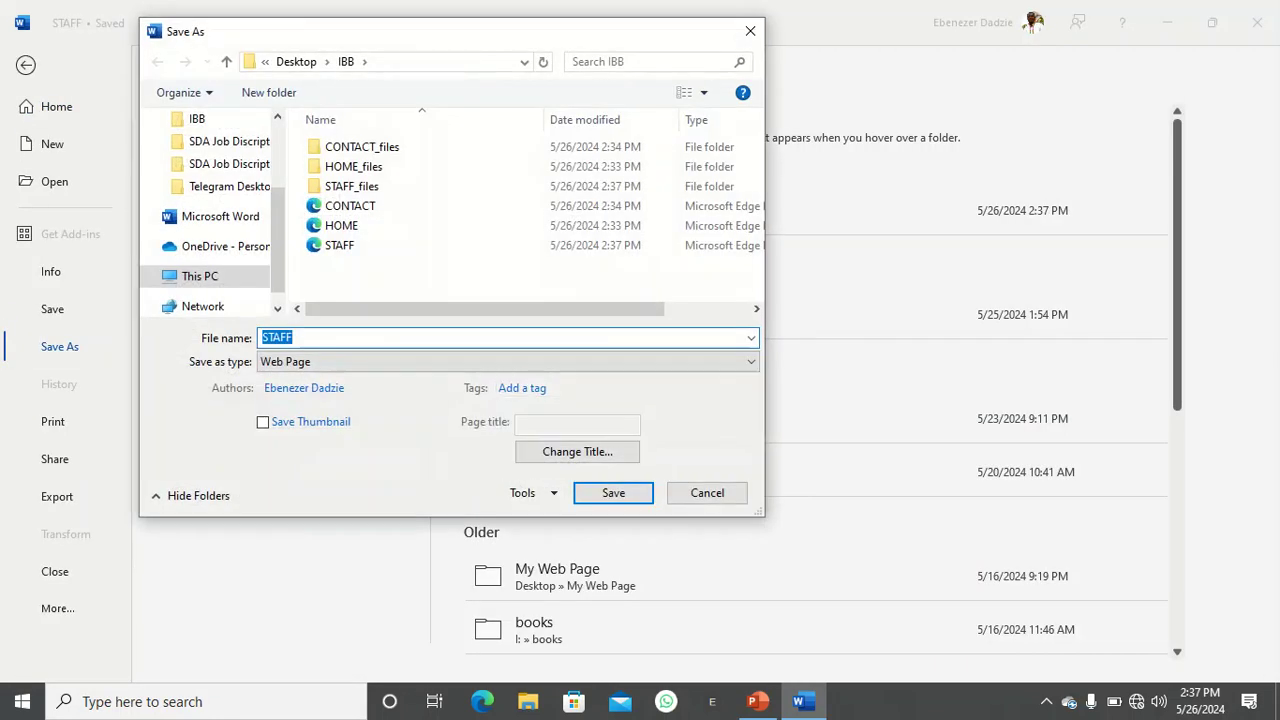
{"action": "type", "text": "AFBOUT"}
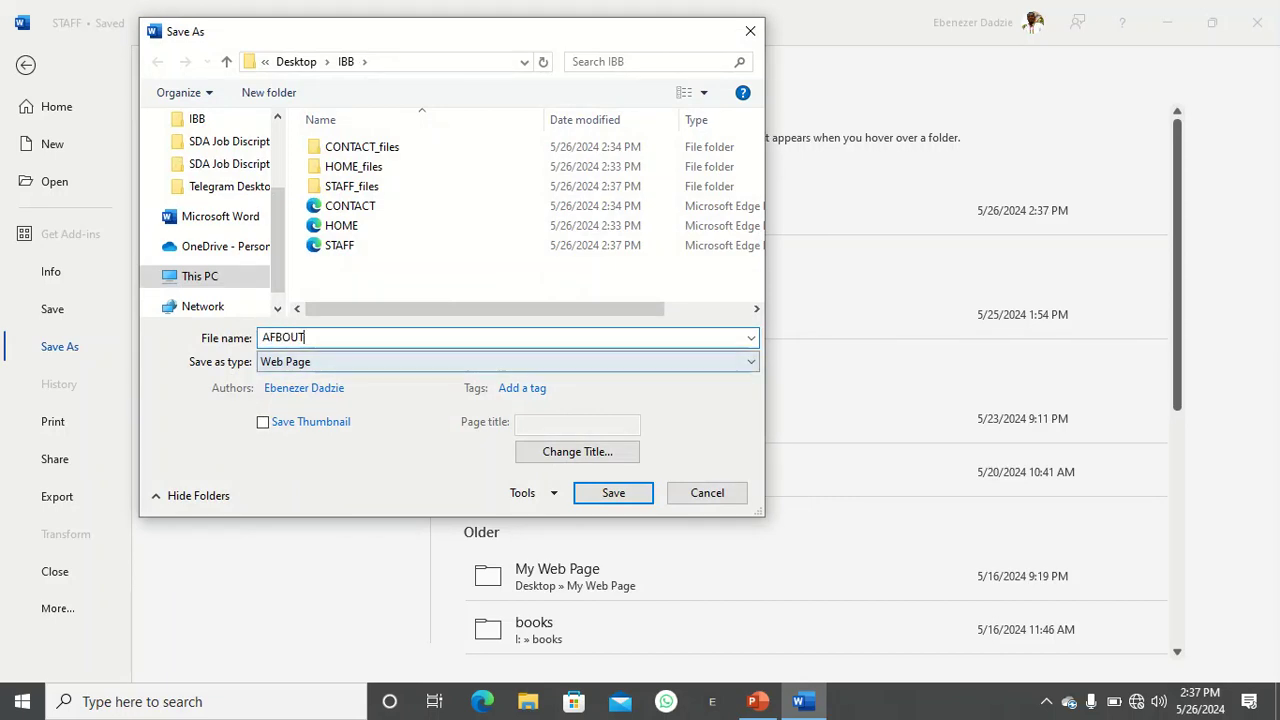
{"action": "key", "text": "Left"}
{"action": "key", "text": "Left"}
{"action": "key", "text": "Left"}
{"action": "key", "text": "Left"}
{"action": "key", "text": "BackSpace"}
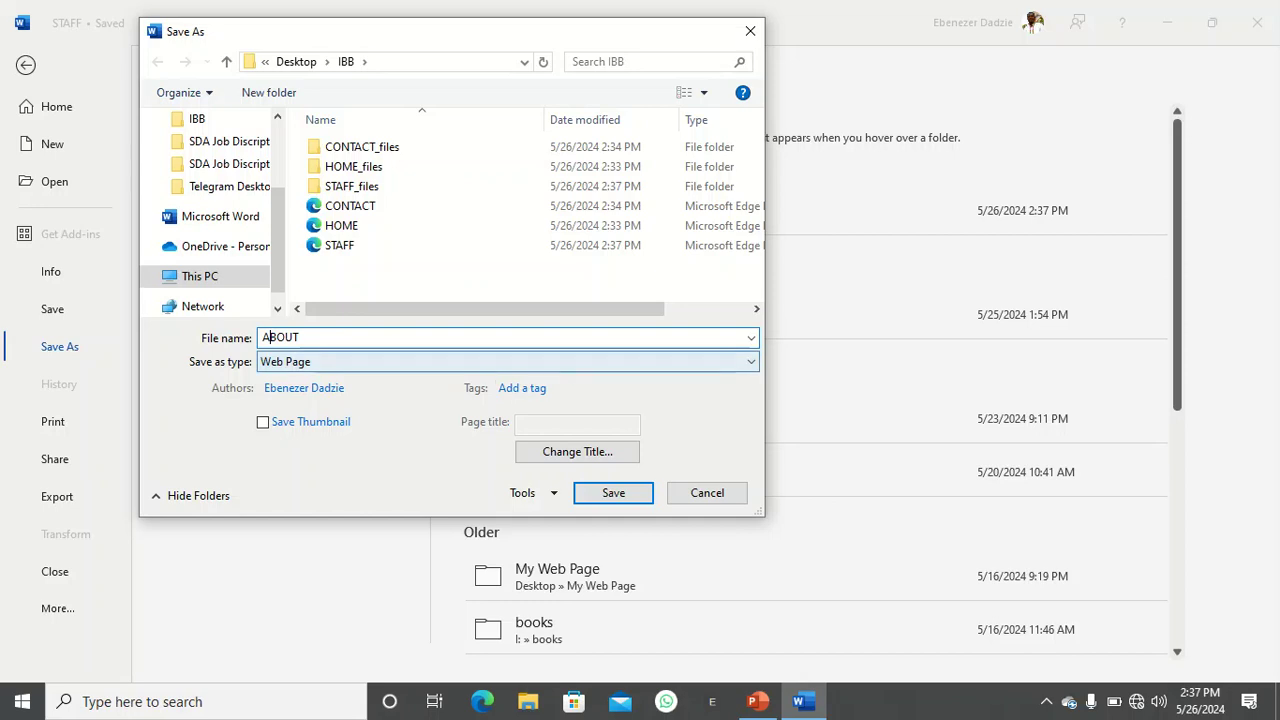
{"action": "key", "text": "Return"}
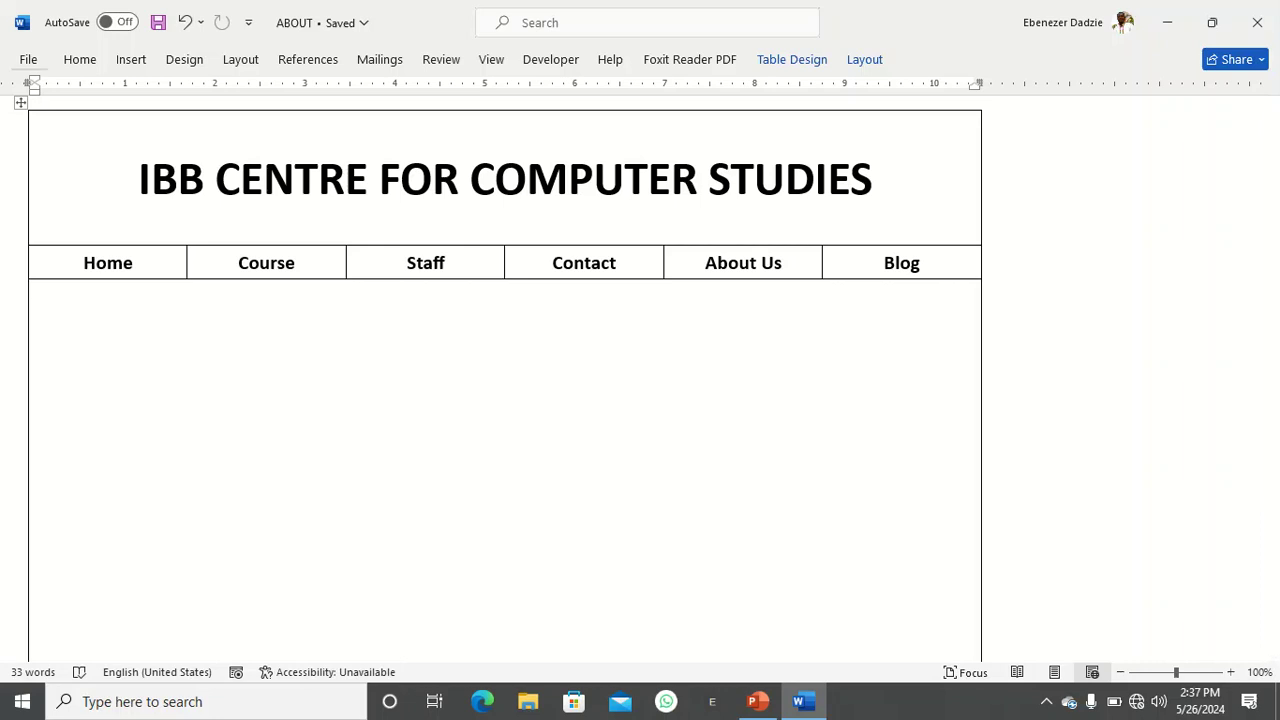
Save a further web page copy of the document as BLOG in the IBB folder.
{"action": "key", "text": "alt+f"}
{"action": "left_click", "coordinate": [60, 347]}
{"action": "left_click", "coordinate": [552, 208]}
{"action": "type", "text": "BLOG"}
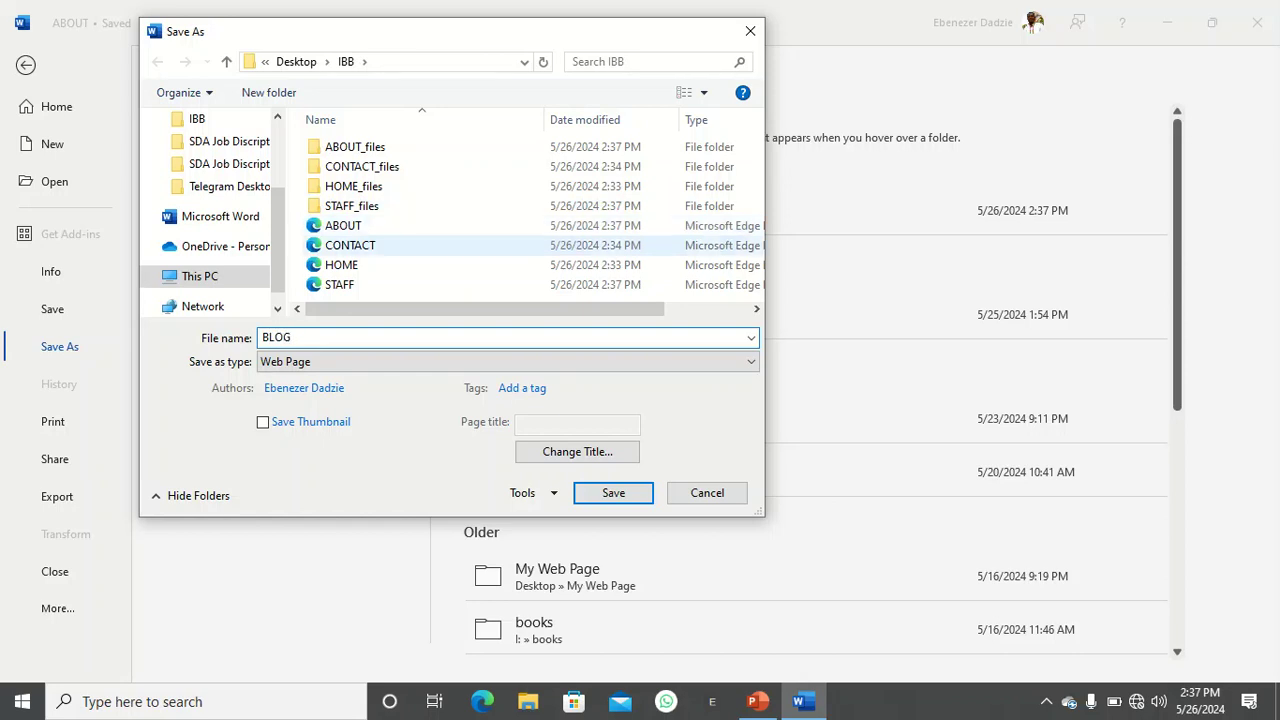
{"action": "key", "text": "Return"}
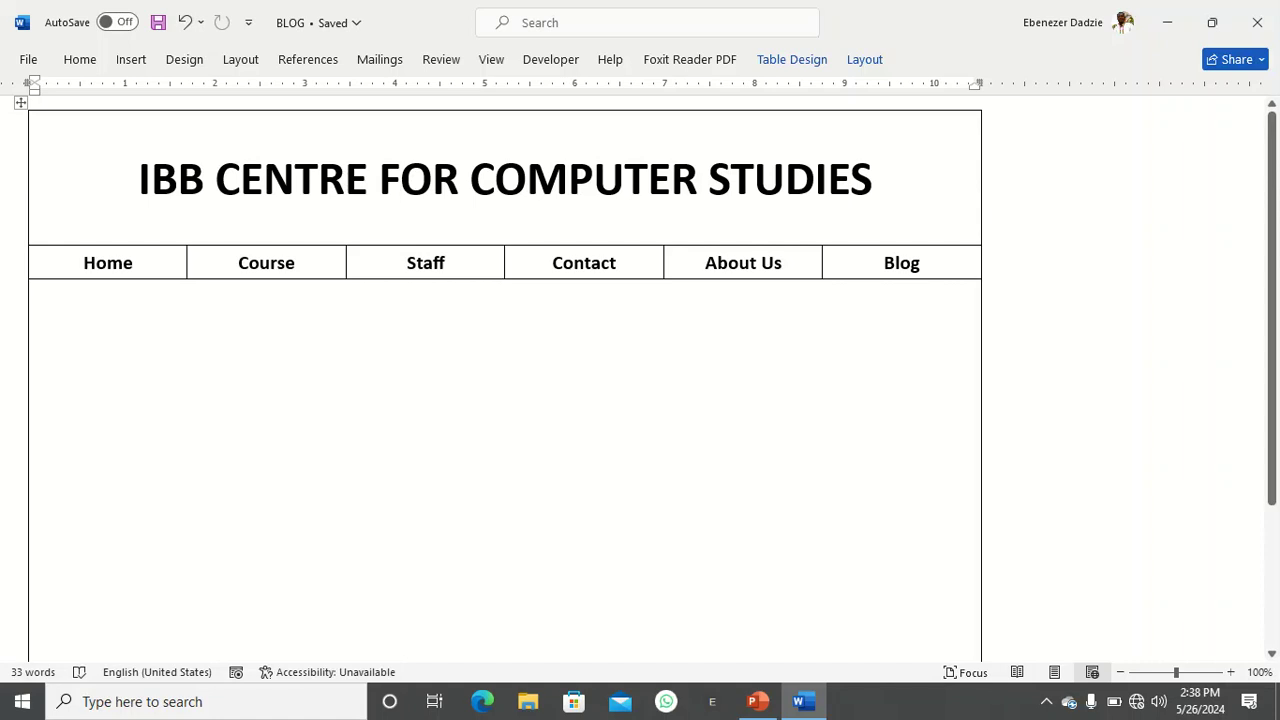
Save one more web page copy of the document as COURSES in the IBB folder.
{"action": "key", "text": "alt+f"}
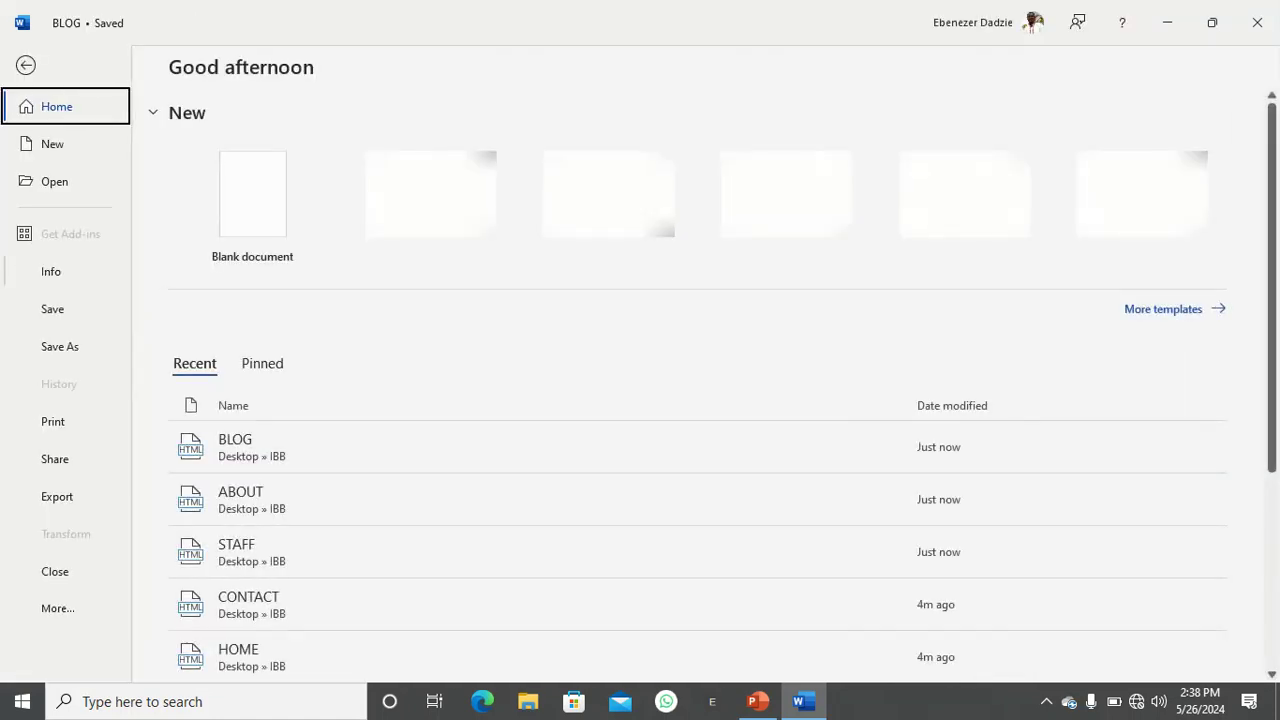
{"action": "key", "text": "a"}
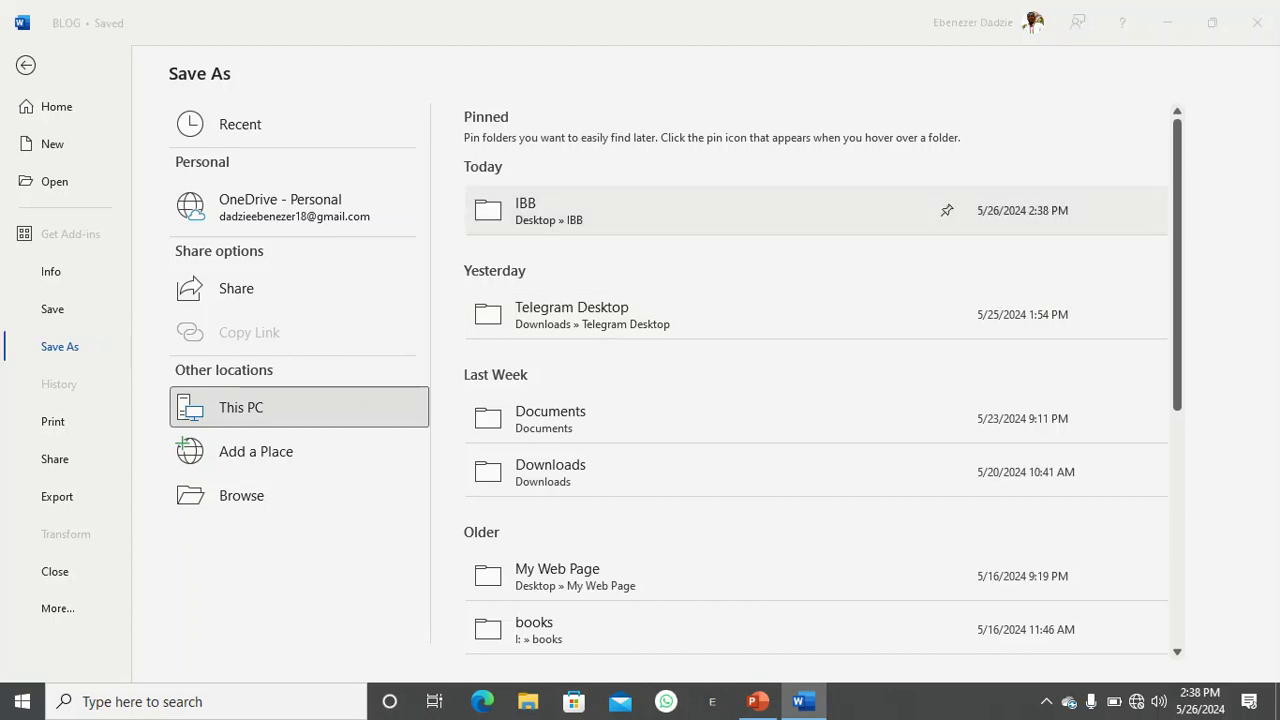
{"action": "left_click", "coordinate": [600, 210]}
{"action": "scroll", "coordinate": [425, 285], "scroll_direction": "down", "scroll_amount": 1}
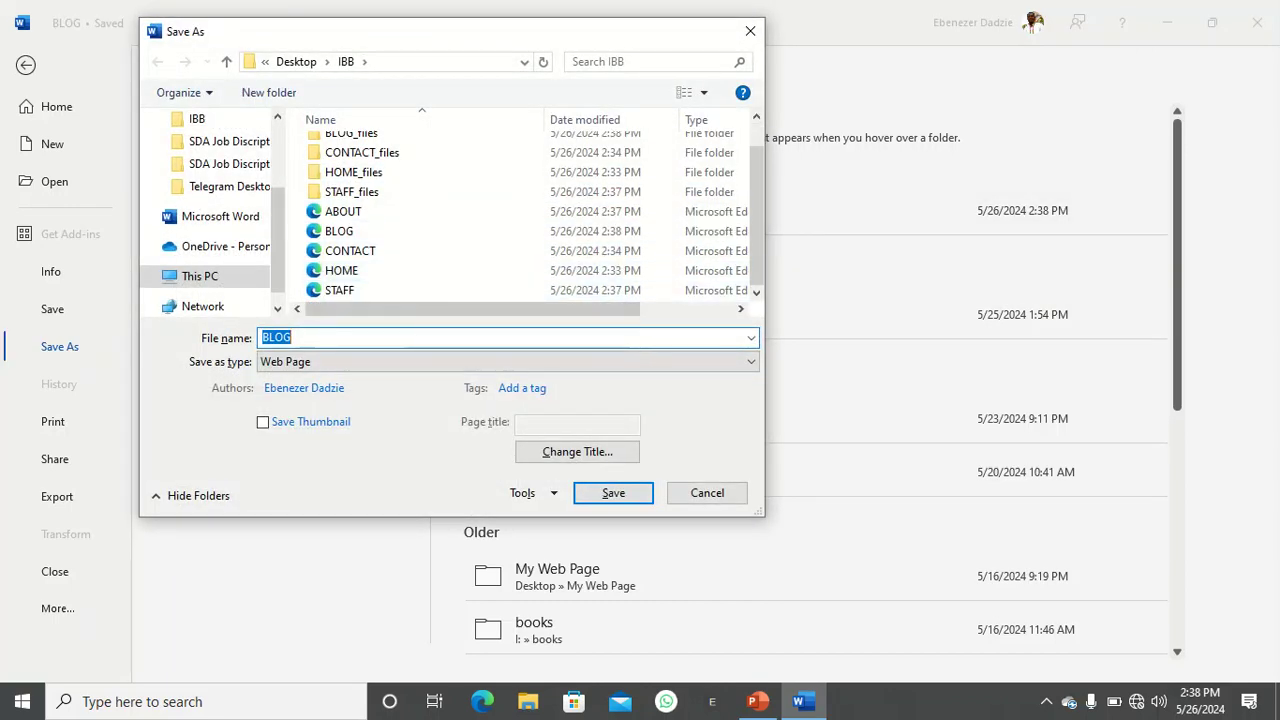
{"action": "type", "text": "COURSES"}
{"action": "key", "text": "Return"}
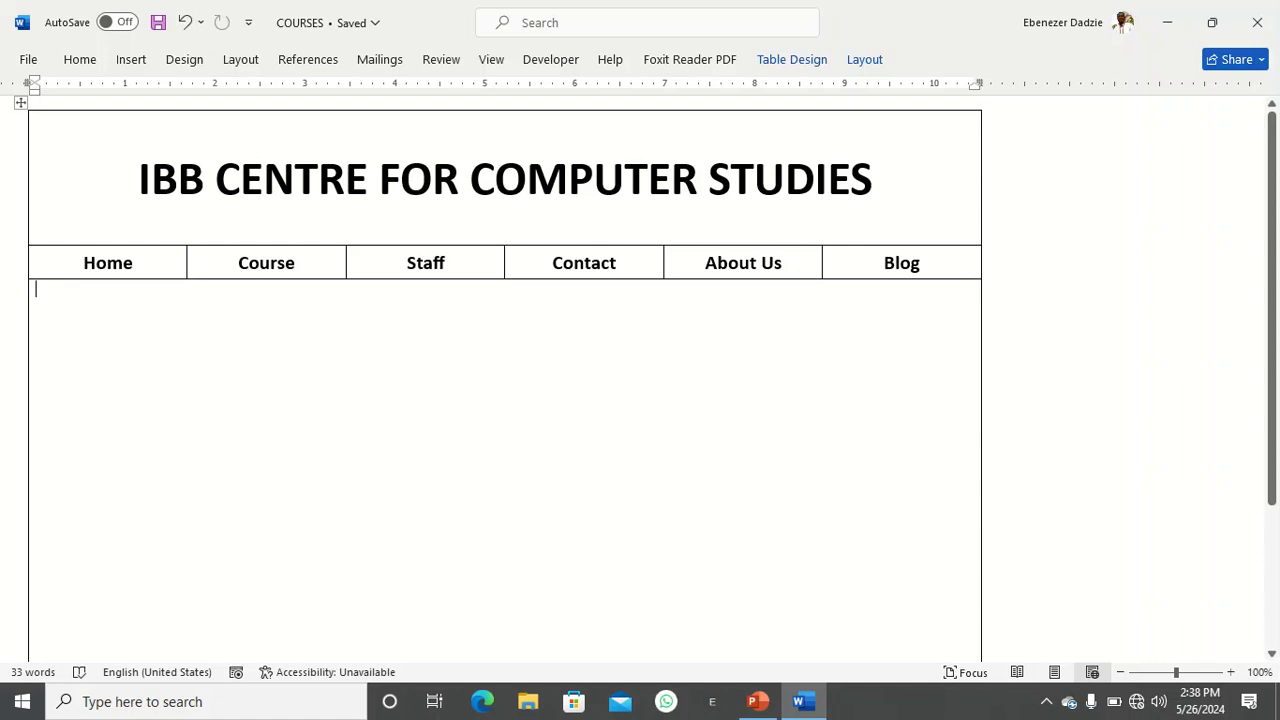
Change the "Course" label in the navigation row to "Courses".
{"action": "scroll", "coordinate": [505, 370], "scroll_direction": "down", "scroll_amount": 8}
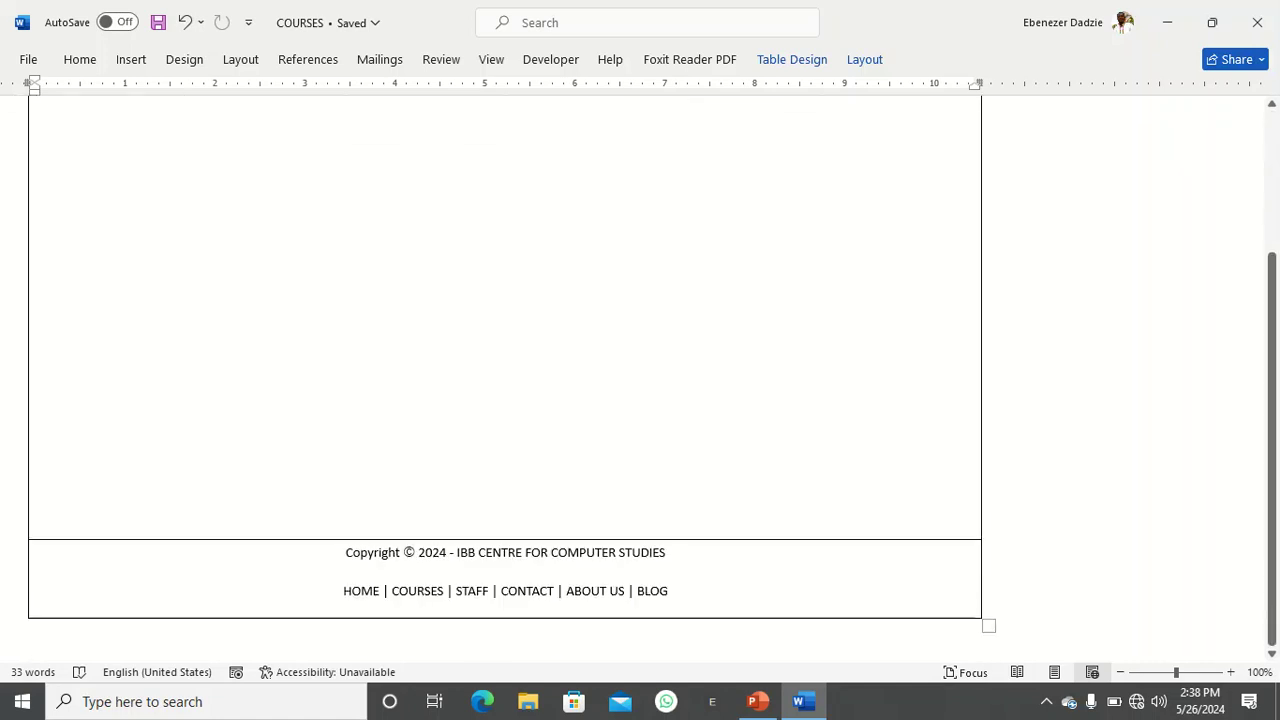
{"action": "scroll", "coordinate": [505, 370], "scroll_direction": "up", "scroll_amount": 8}
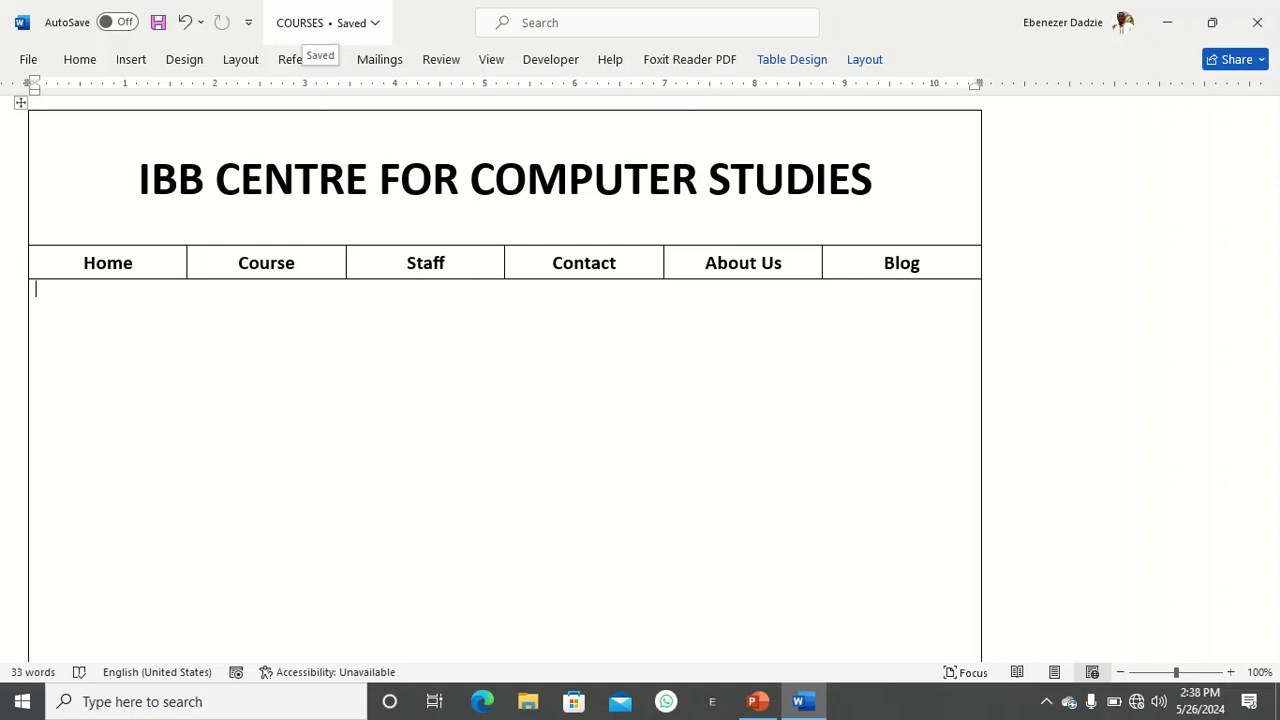
{"action": "left_click", "coordinate": [297, 263]}
{"action": "type", "text": "S"}
{"action": "key", "text": "BackSpace"}
{"action": "type", "text": "s"}
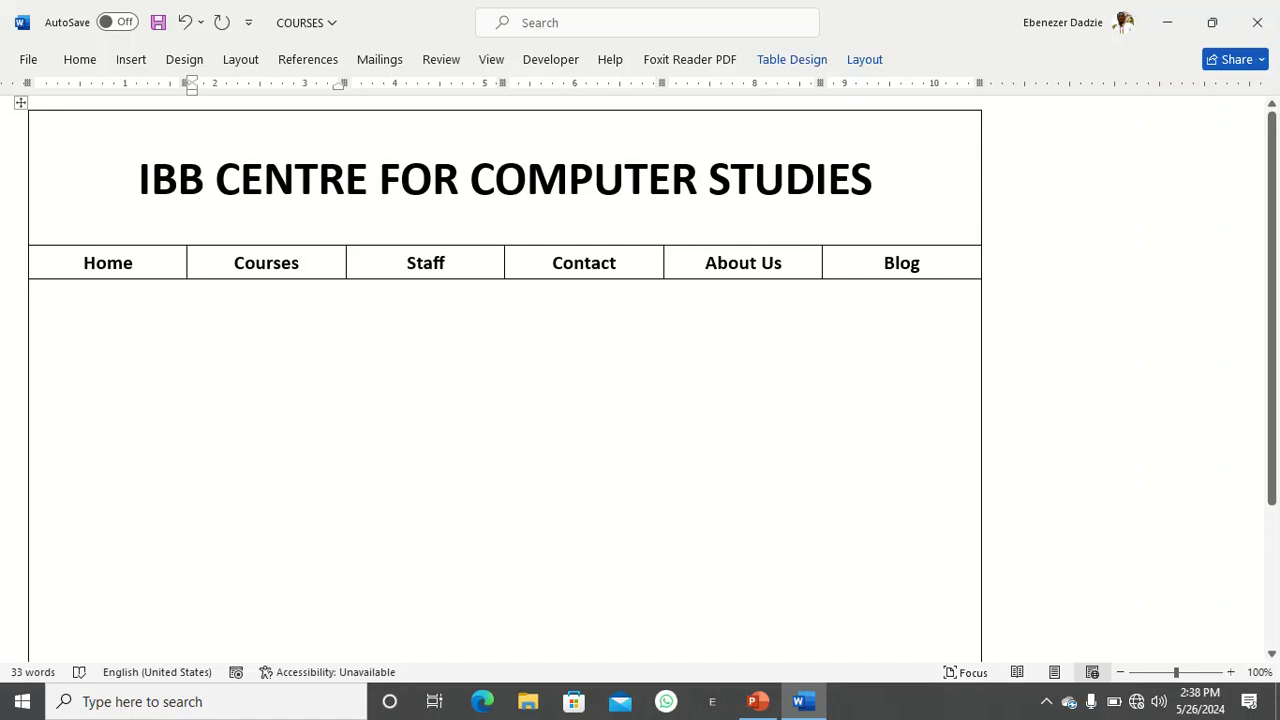
Hyperlink the "Courses" label in the navigation row to the existing file COURSES.htm.
{"action": "left_click_drag", "start_coordinate": [300, 263], "coordinate": [234, 263]}
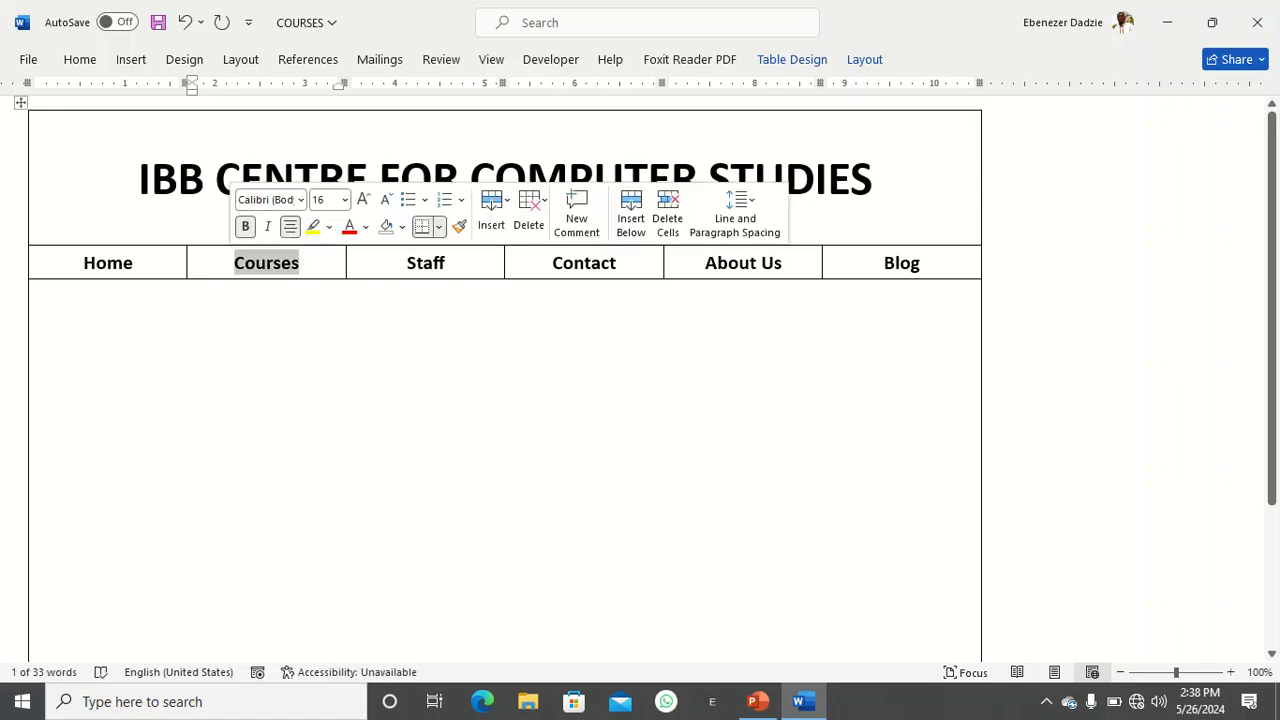
{"action": "right_click", "coordinate": [265, 264]}
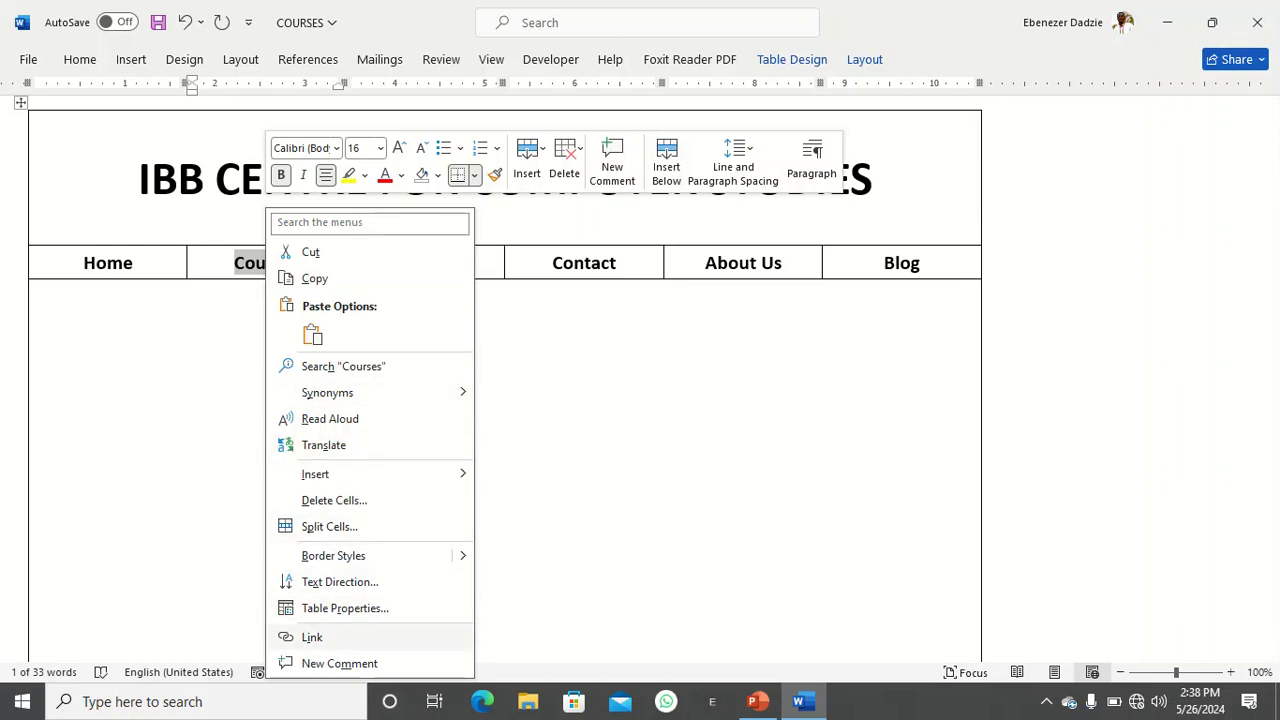
{"action": "left_click", "coordinate": [312, 637]}
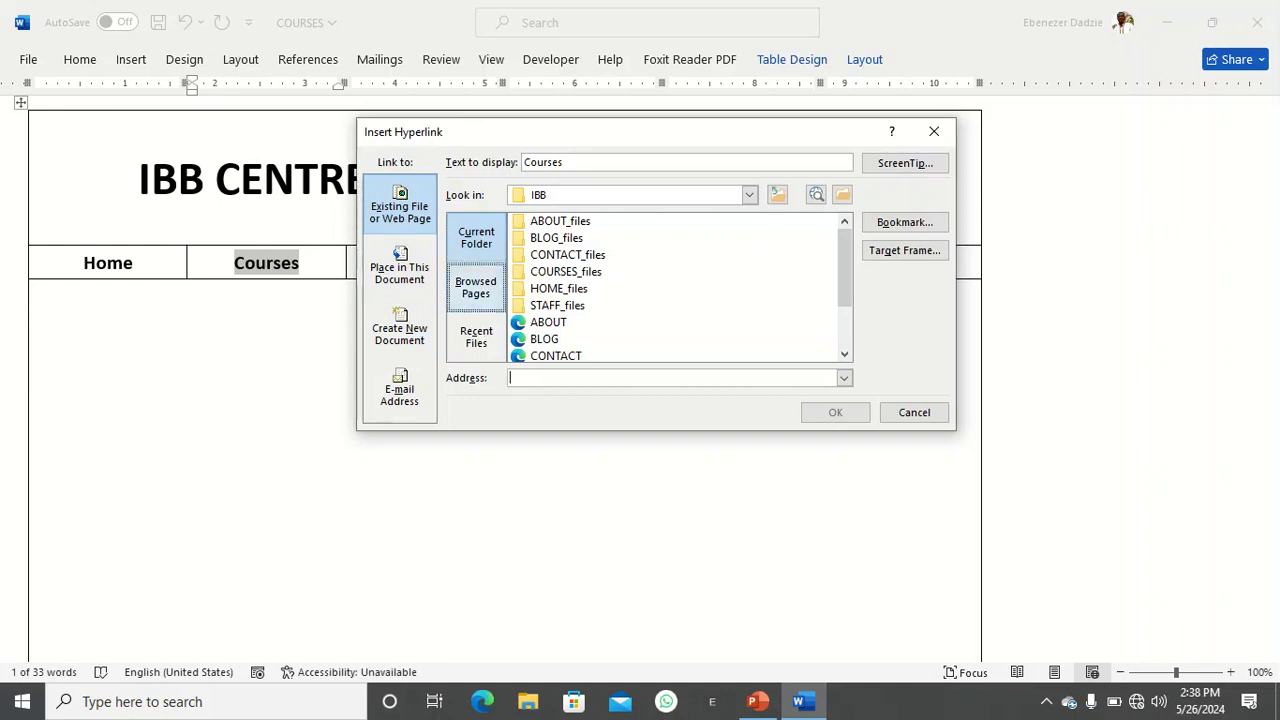
{"action": "scroll", "coordinate": [680, 288], "scroll_direction": "down", "scroll_amount": 2}
{"action": "left_click", "coordinate": [554, 305]}
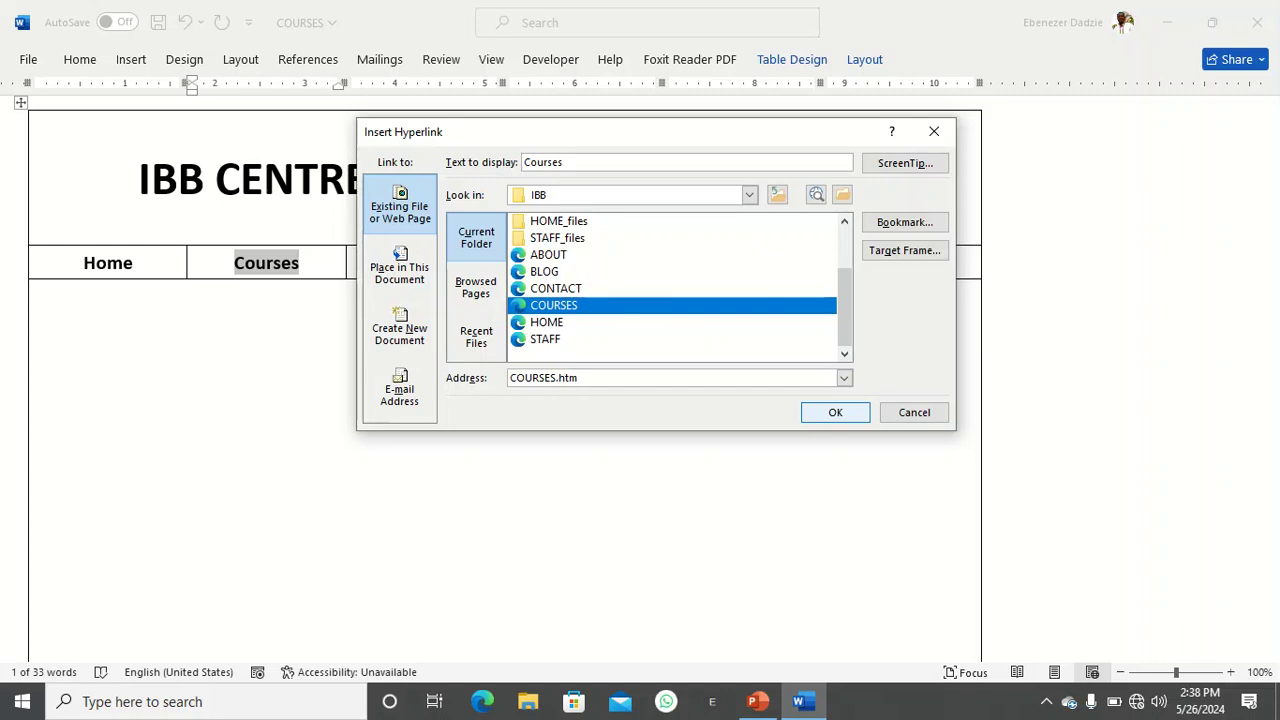
{"action": "left_click", "coordinate": [835, 412]}
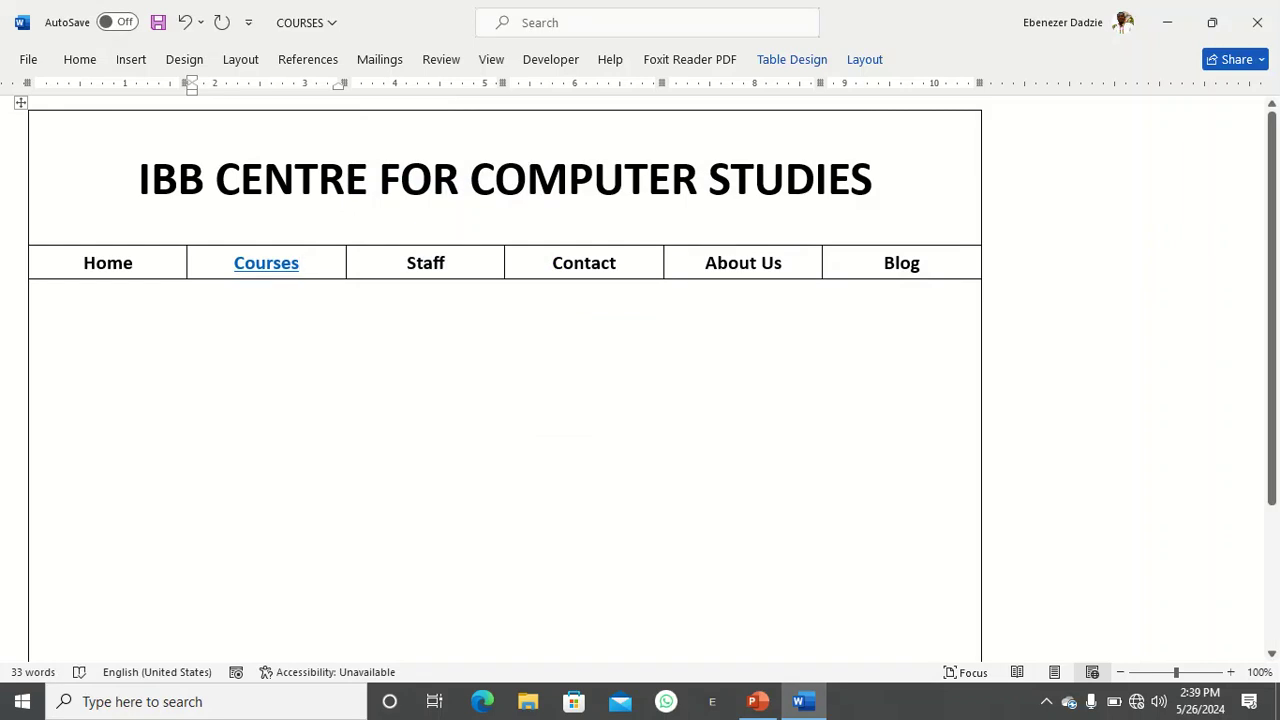
Hyperlink the "Staff" label in the navigation row to the STAFF web page in the IBB folder.
{"action": "left_click_drag", "start_coordinate": [448, 263], "coordinate": [406, 263]}
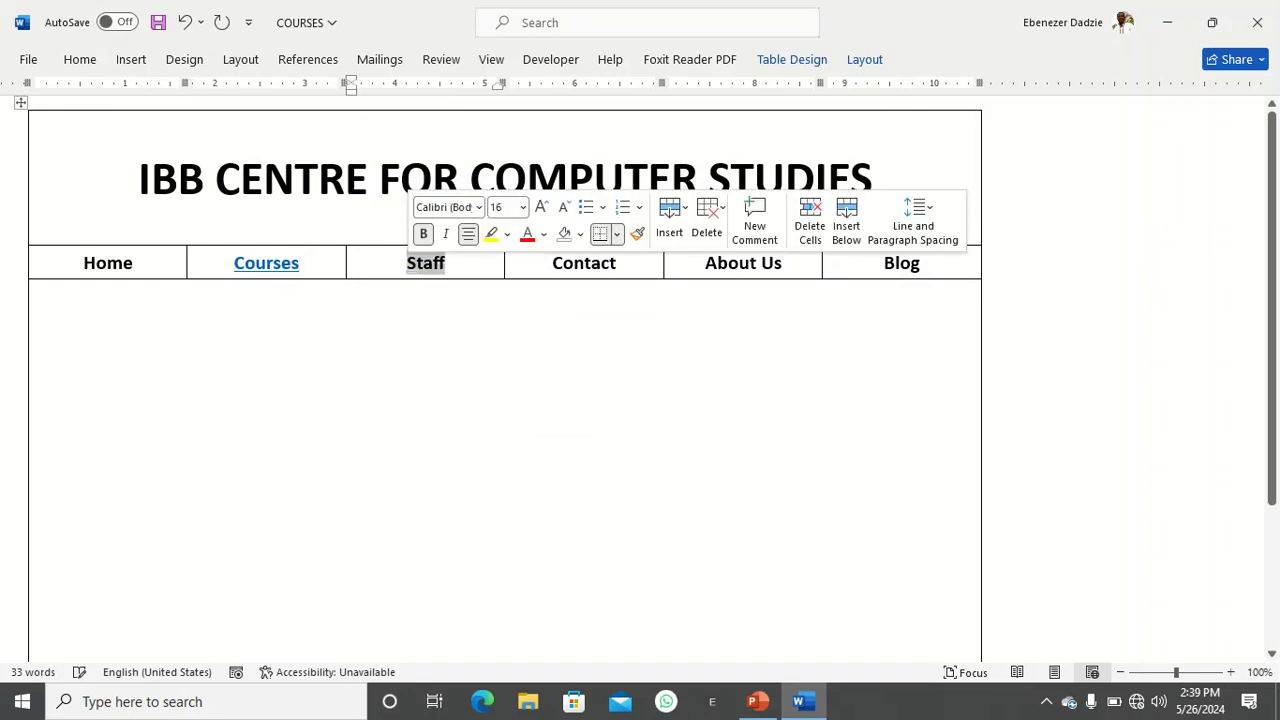
{"action": "right_click", "coordinate": [420, 264]}
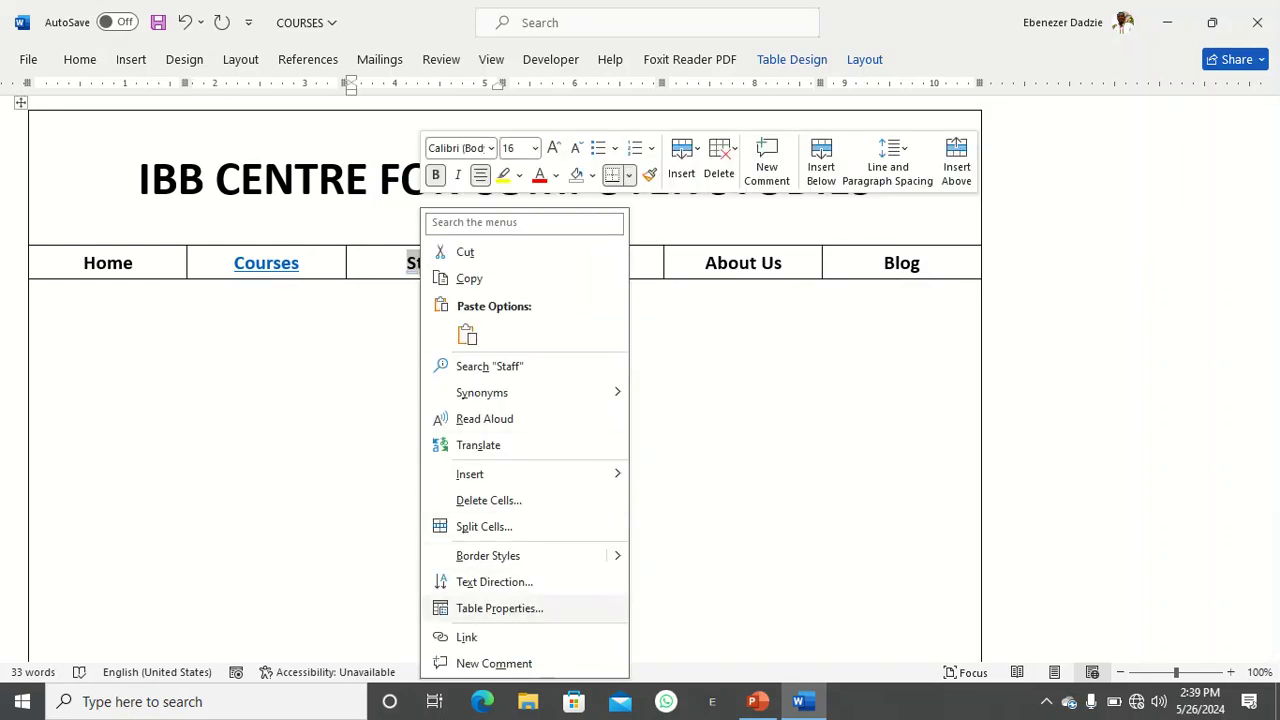
{"action": "left_click", "coordinate": [468, 637]}
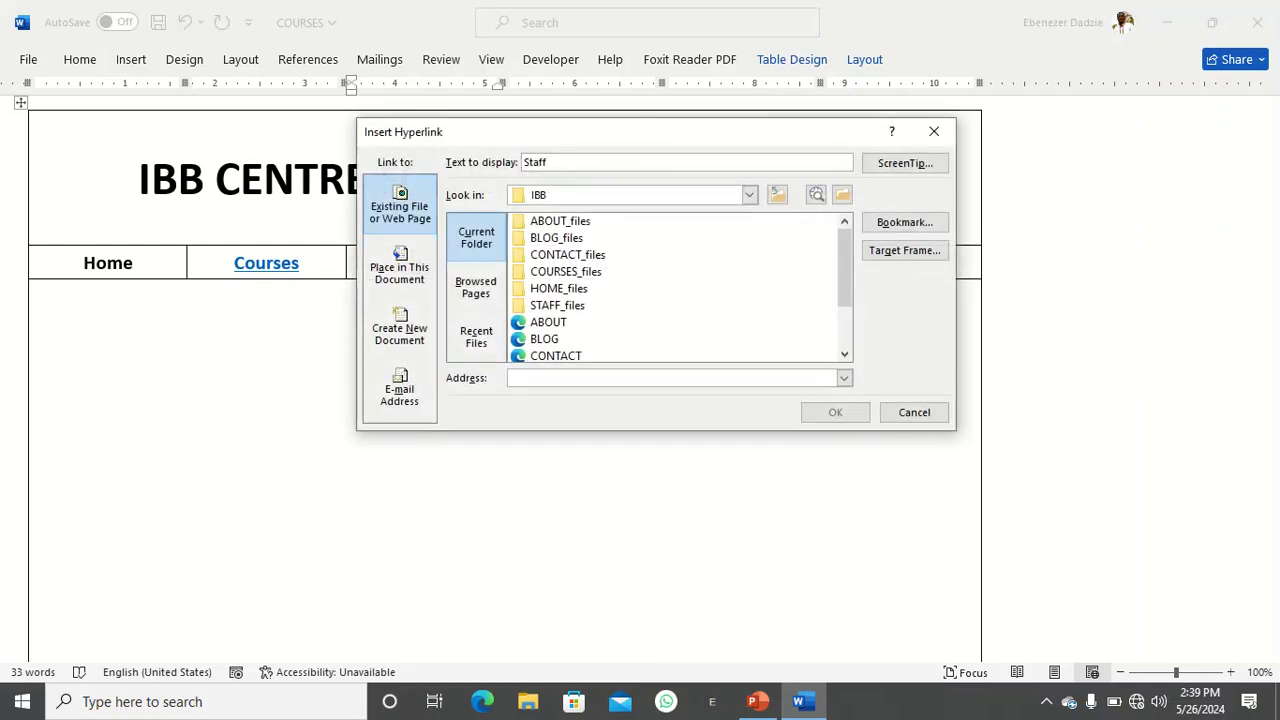
{"action": "scroll", "coordinate": [620, 310], "scroll_direction": "down", "scroll_amount": 2}
{"action": "left_click", "coordinate": [546, 339]}
{"action": "left_click", "coordinate": [835, 412]}
Hyperlink the "Home" label in the navigation row to the existing file HOME.htm.
{"action": "left_click_drag", "start_coordinate": [134, 262], "coordinate": [82, 262]}
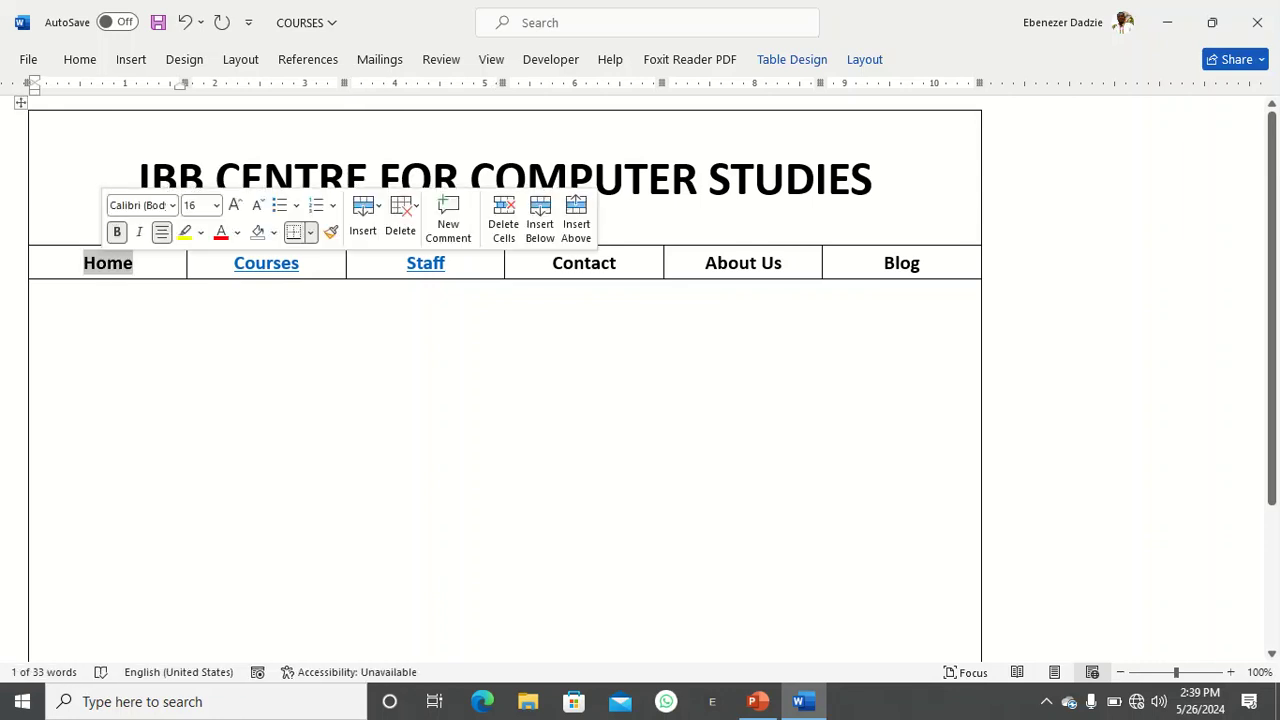
{"action": "right_click", "coordinate": [100, 262]}
{"action": "left_click", "coordinate": [157, 636]}
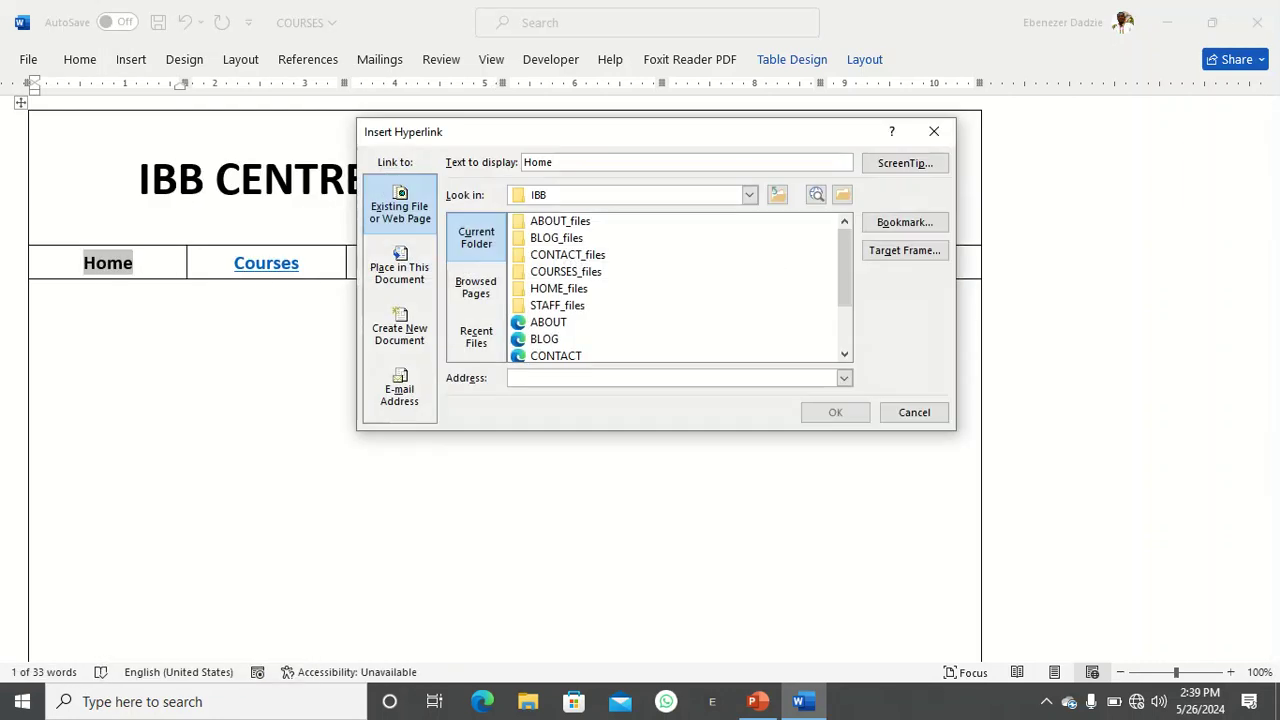
{"action": "left_click", "coordinate": [580, 356]}
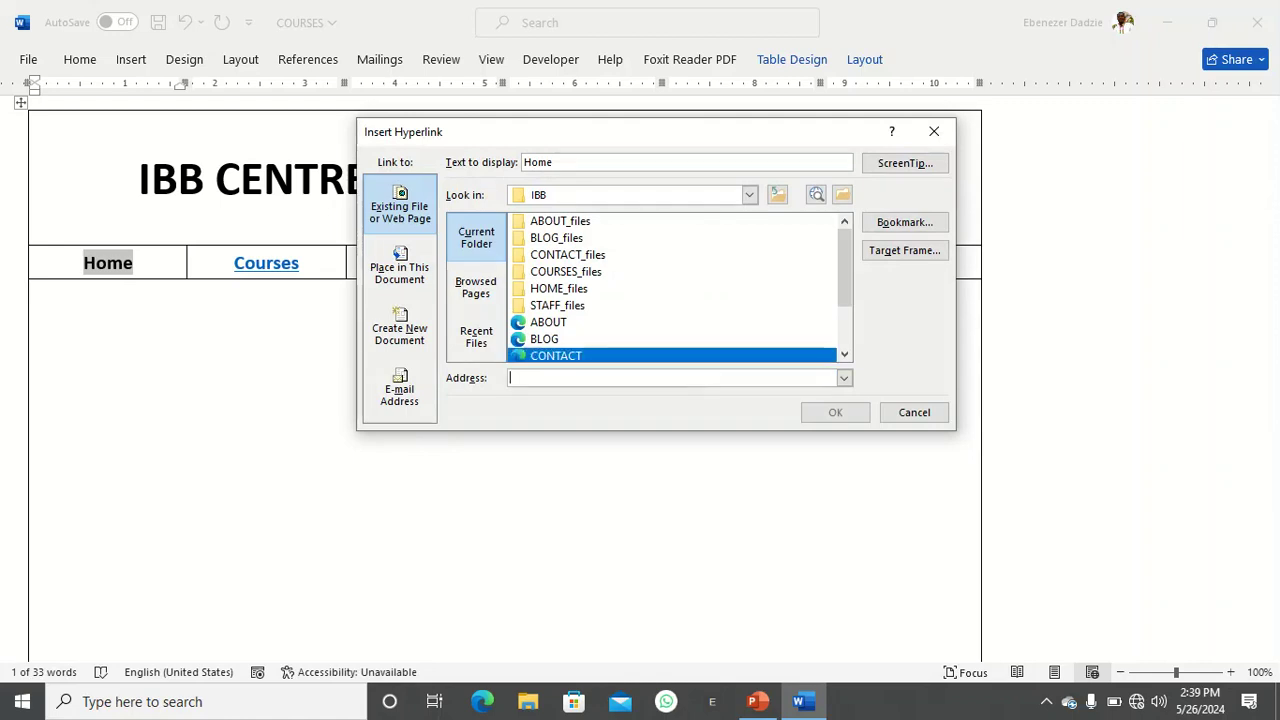
{"action": "scroll", "coordinate": [580, 356], "scroll_direction": "down", "scroll_amount": 2}
{"action": "left_click", "coordinate": [566, 322]}
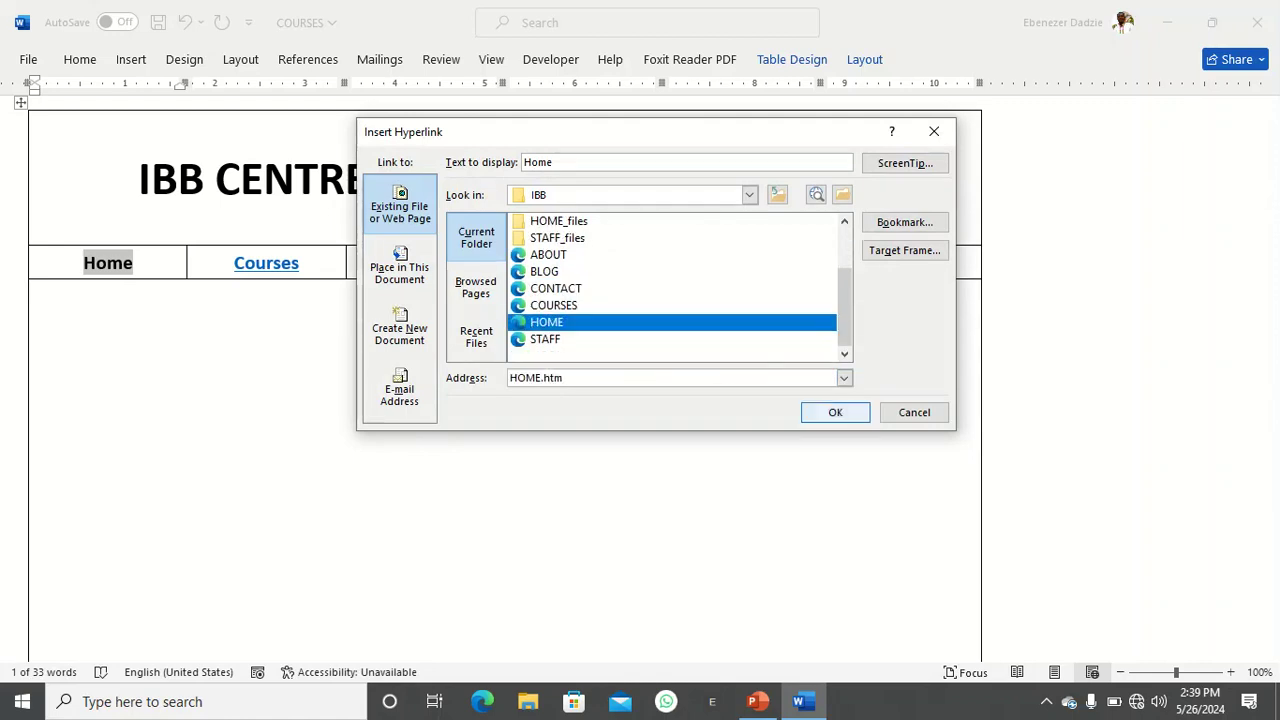
{"action": "left_click", "coordinate": [835, 412]}
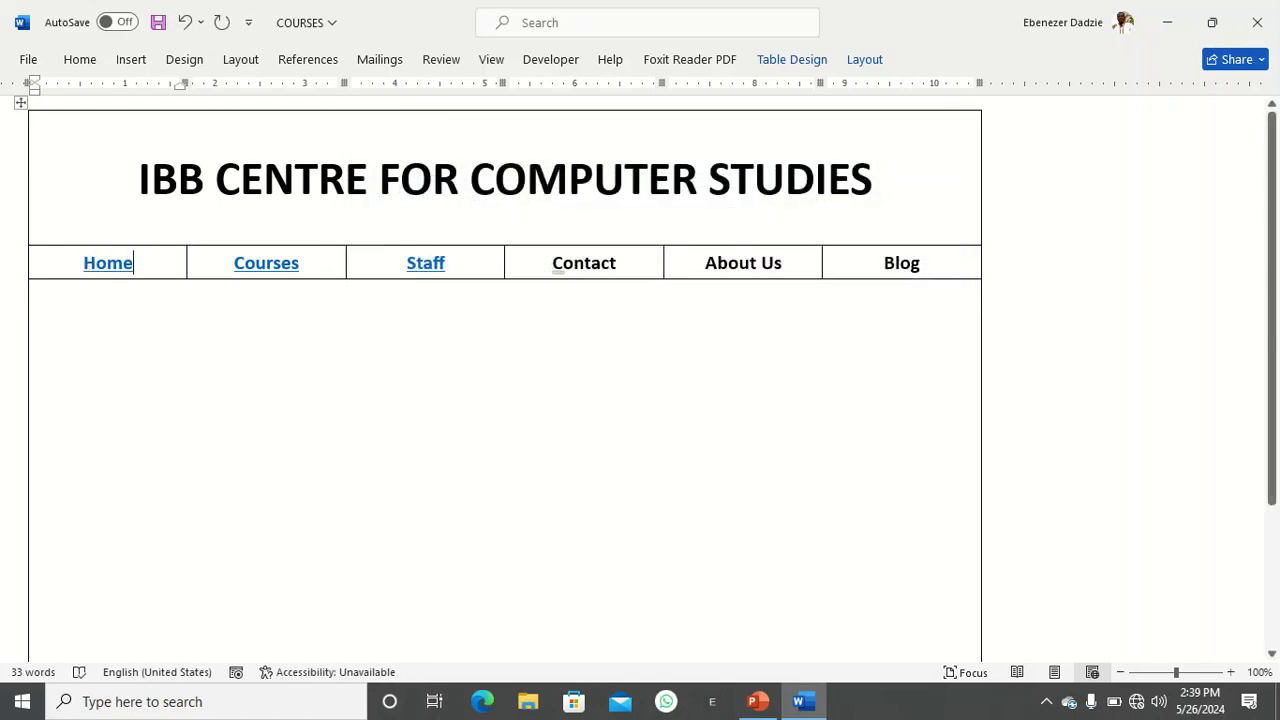
Hyperlink the "Contact" label in the navigation row to the existing file CONTACT.htm.
{"action": "left_click_drag", "start_coordinate": [591, 263], "coordinate": [552, 263]}
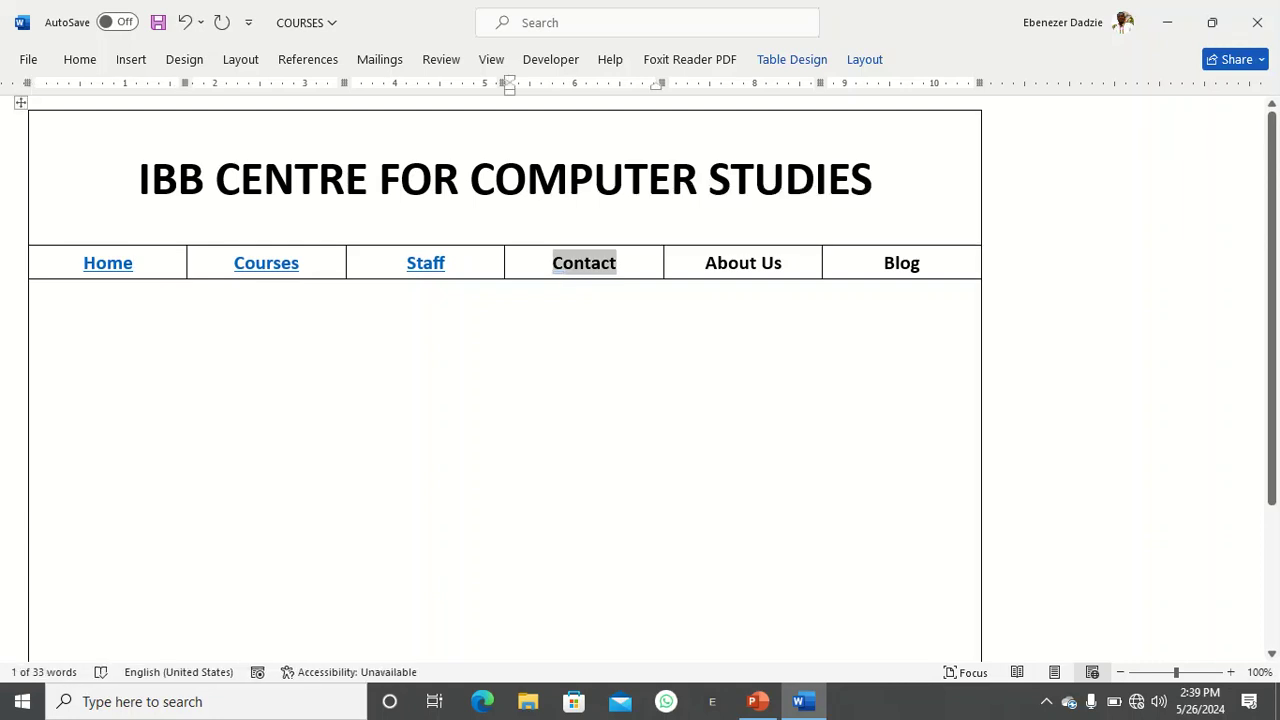
{"action": "right_click", "coordinate": [578, 262]}
{"action": "left_click", "coordinate": [640, 637]}
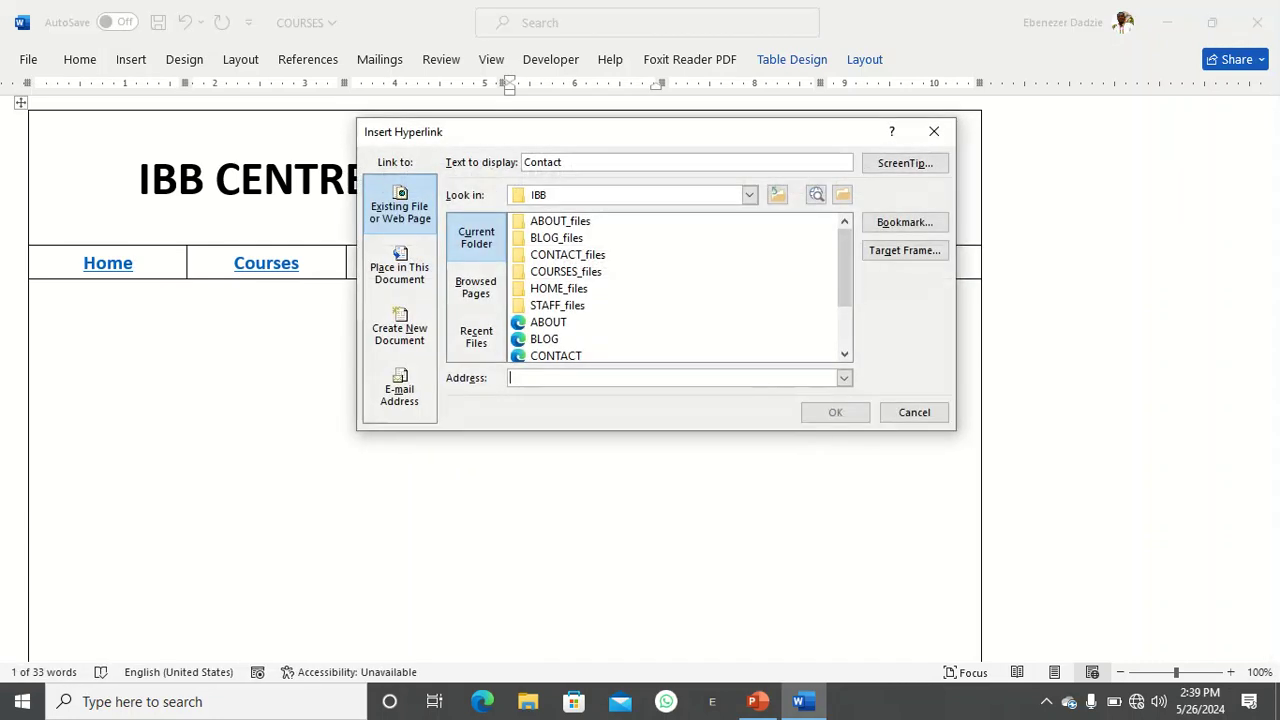
{"action": "scroll", "coordinate": [673, 288], "scroll_direction": "down", "scroll_amount": 2}
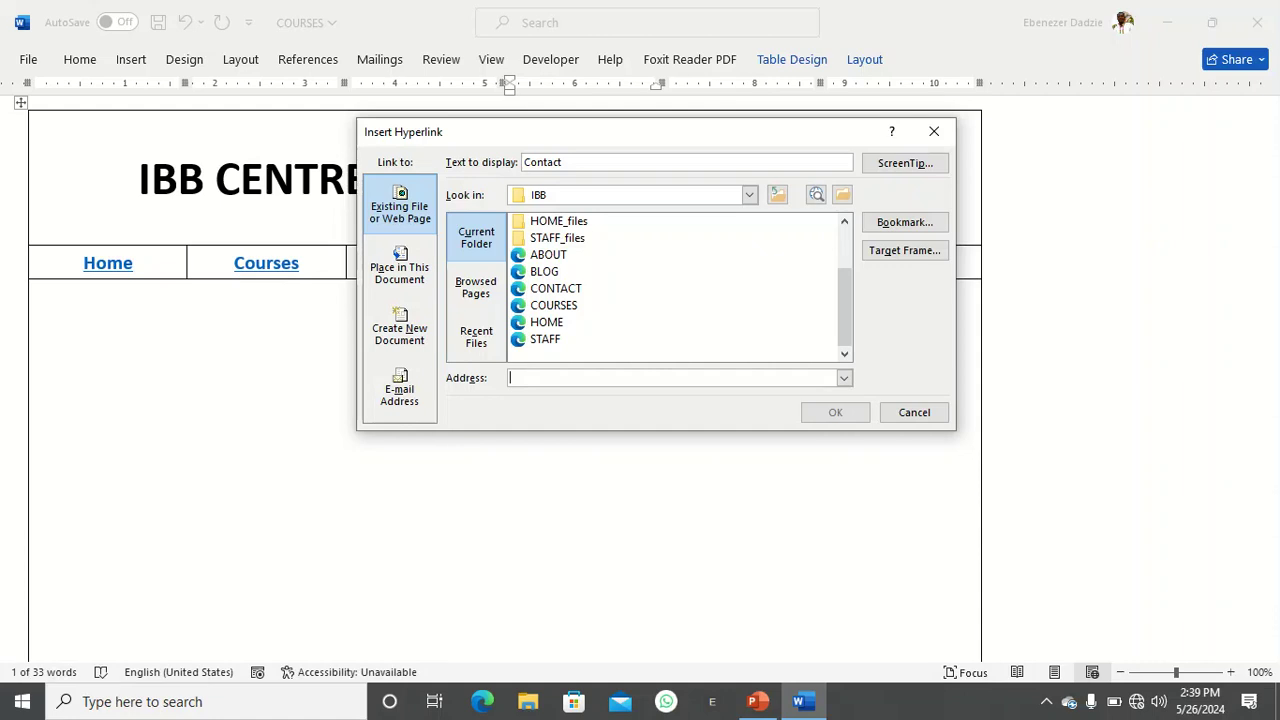
{"action": "left_click", "coordinate": [556, 289]}
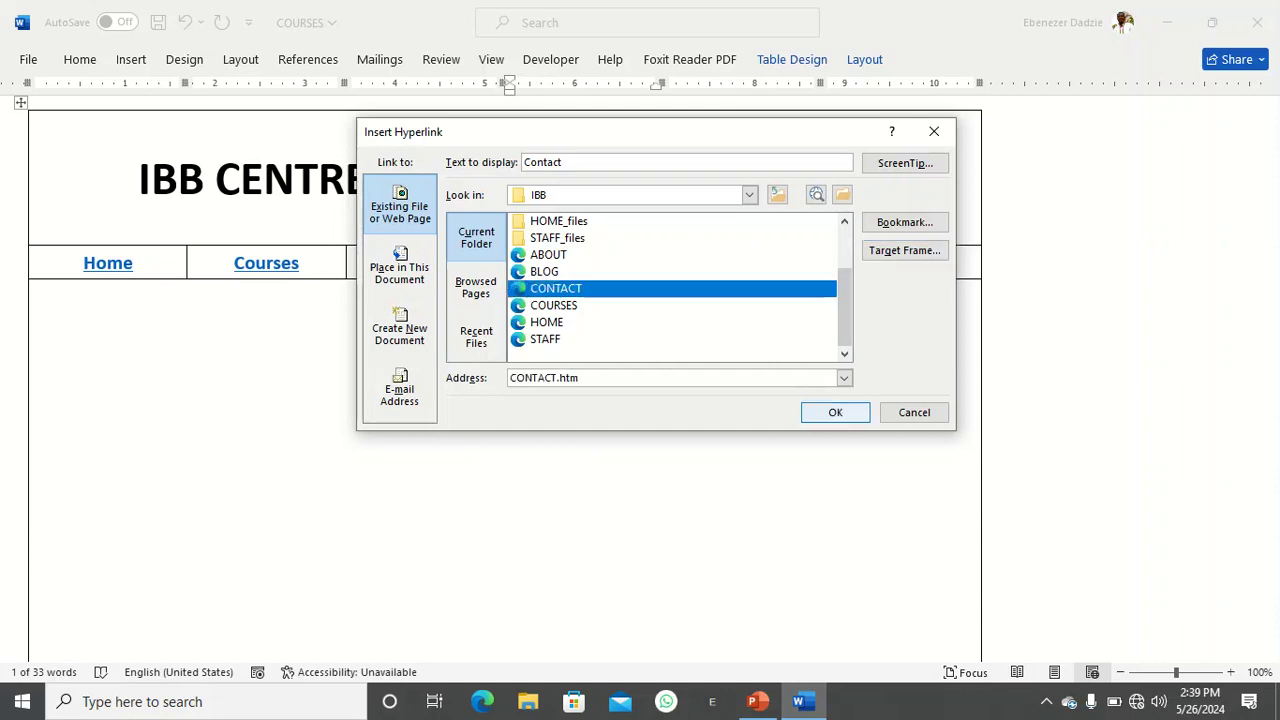
{"action": "left_click", "coordinate": [835, 412]}
Hyperlink the "About Us" label in the navigation row to the existing file ABOUT.htm.
{"action": "left_click_drag", "start_coordinate": [704, 262], "coordinate": [784, 262]}
{"action": "right_click", "coordinate": [725, 262]}
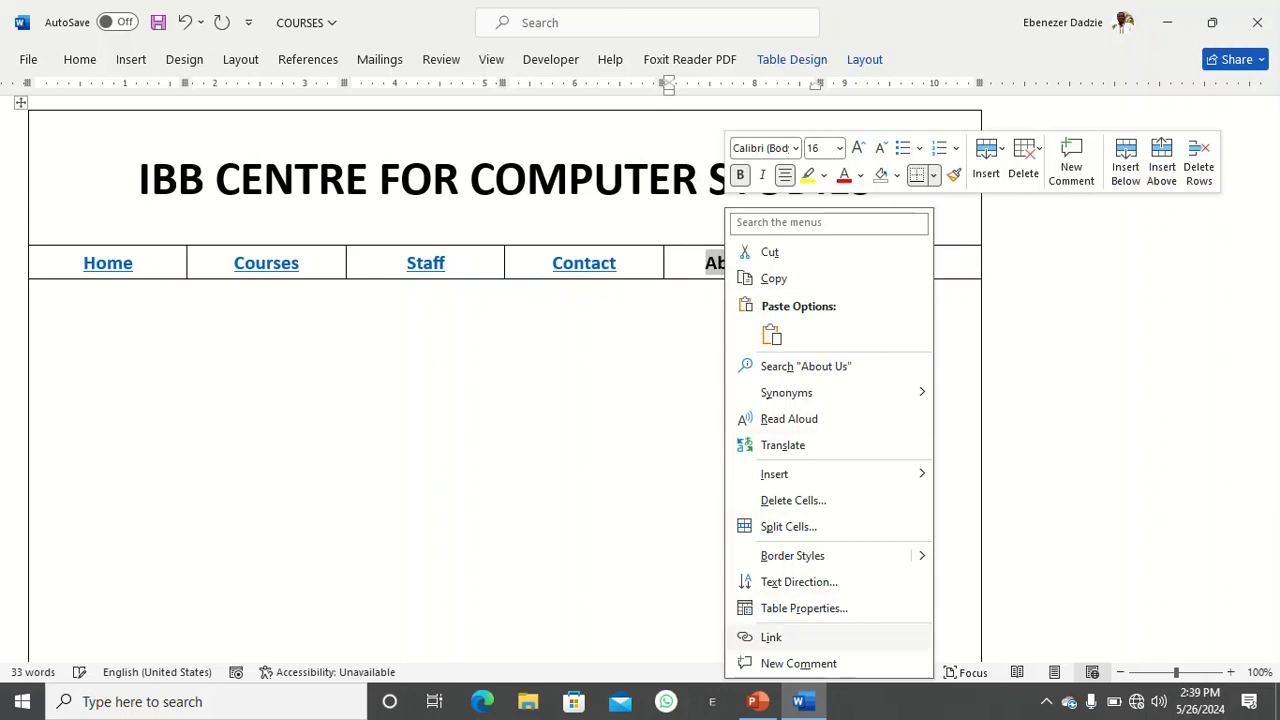
{"action": "left_click", "coordinate": [771, 637]}
{"action": "left_click", "coordinate": [548, 322]}
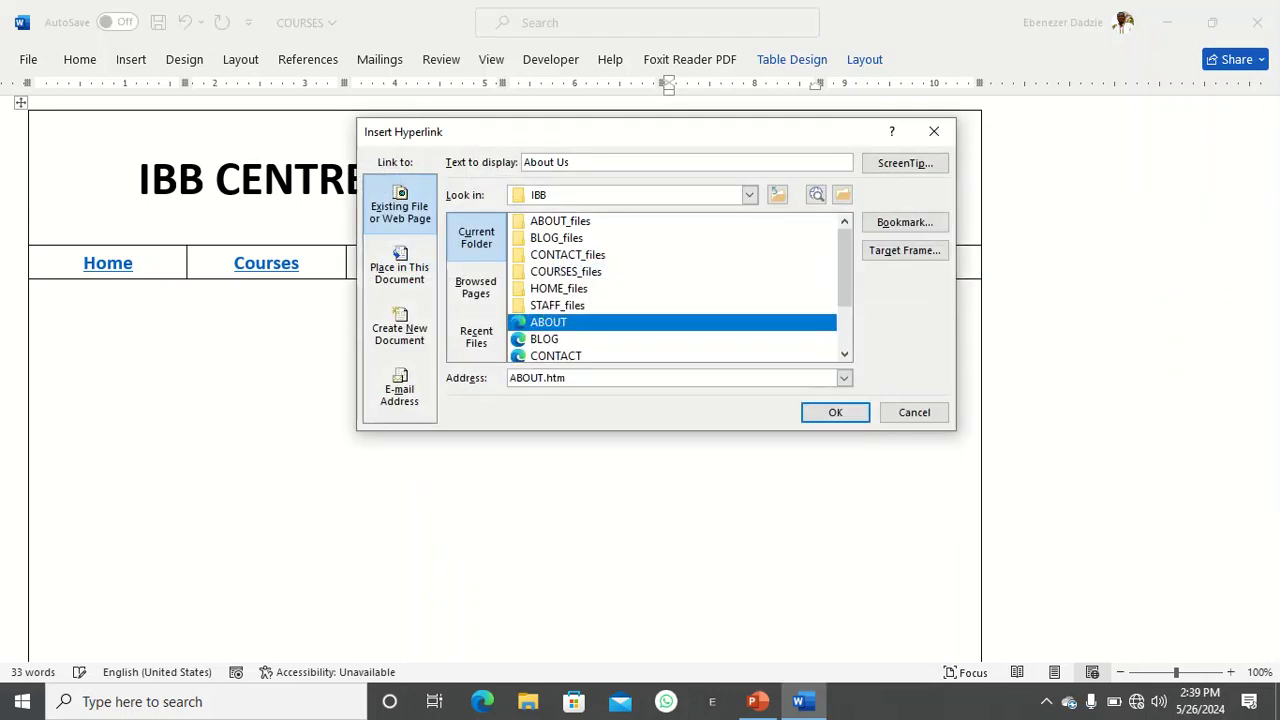
{"action": "left_click", "coordinate": [835, 412]}
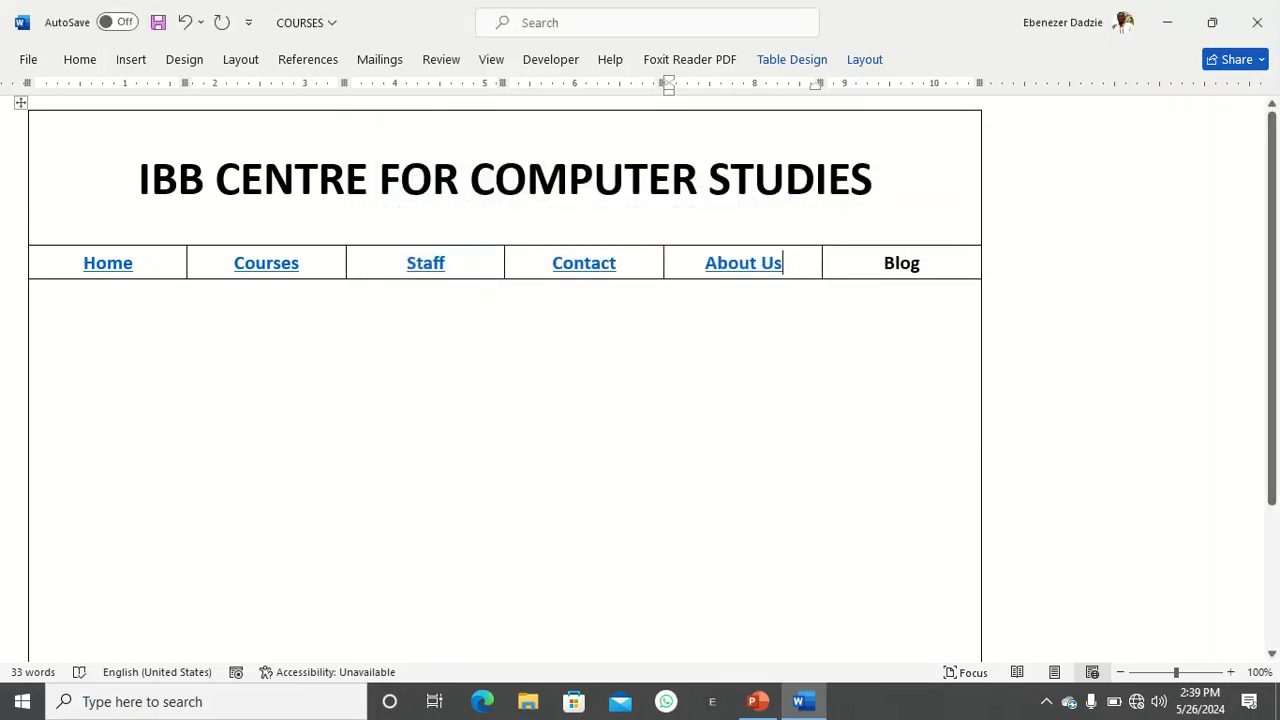
Hyperlink the "Blog" label in the navigation row to the existing BLOG web page in the IBB folder.
{"action": "left_click_drag", "start_coordinate": [920, 263], "coordinate": [883, 263]}
{"action": "right_click", "coordinate": [906, 263]}
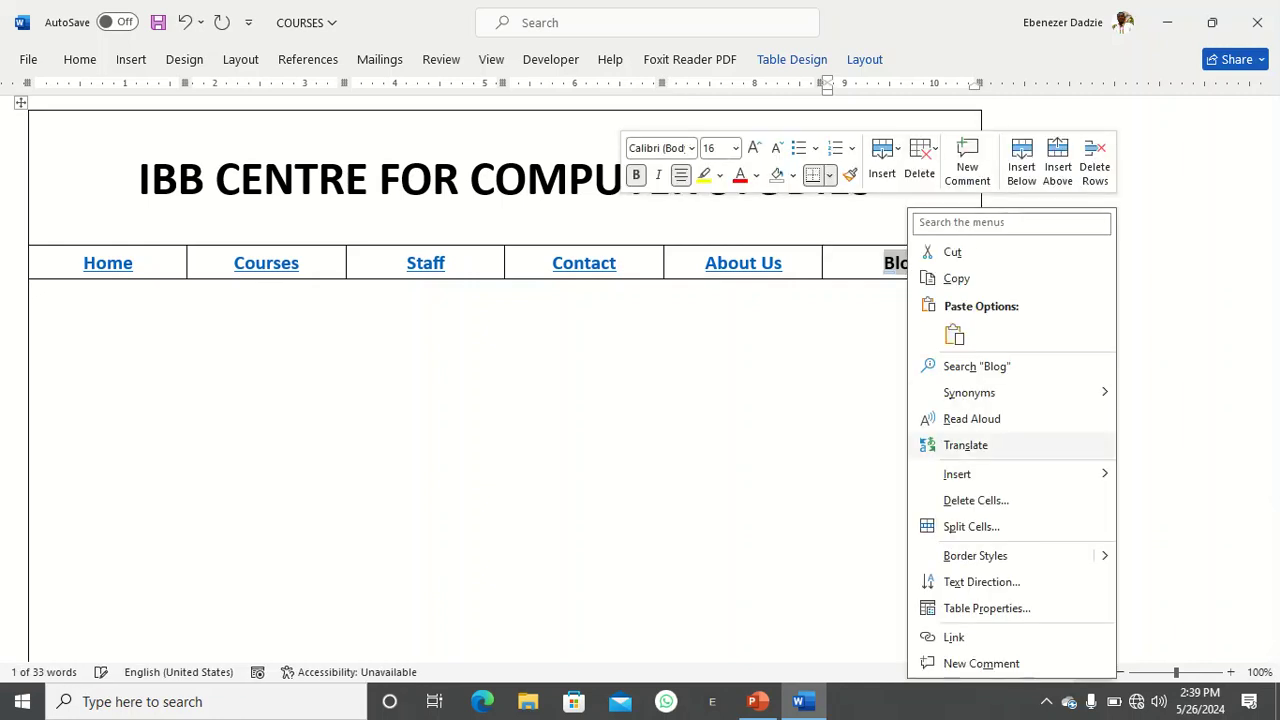
{"action": "left_click", "coordinate": [960, 637]}
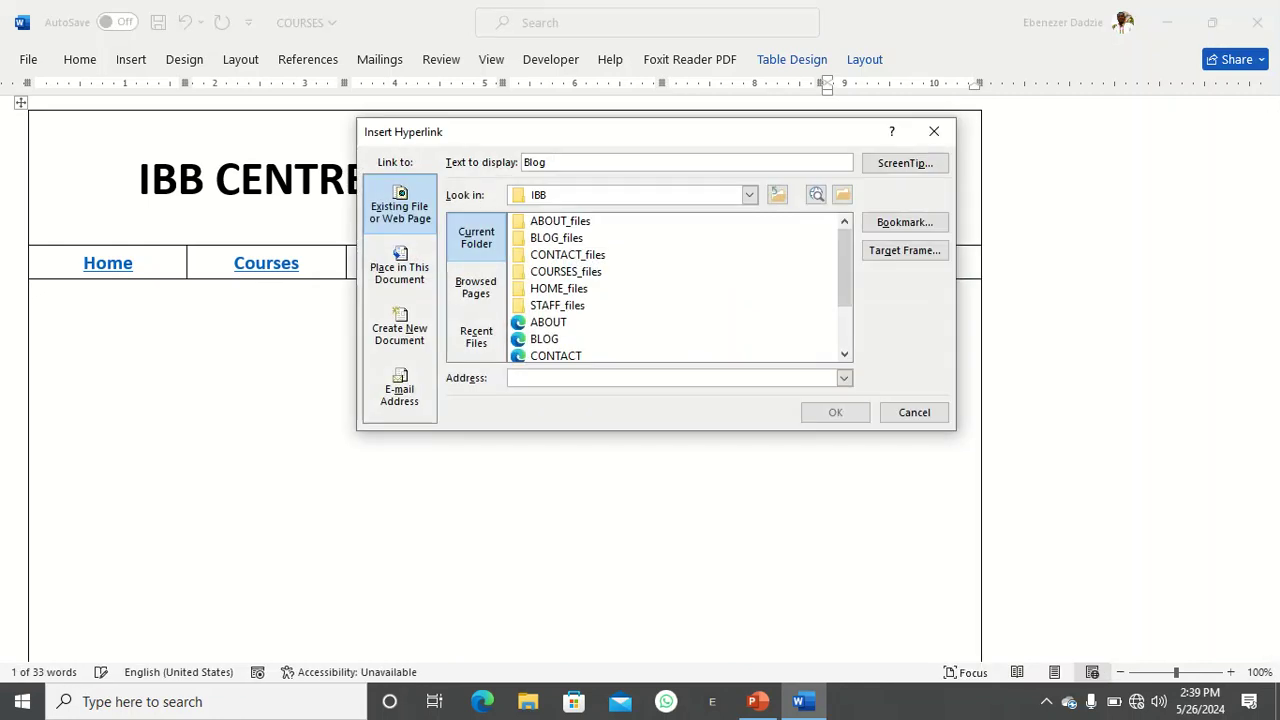
{"action": "left_click", "coordinate": [544, 339]}
{"action": "left_click", "coordinate": [835, 412]}
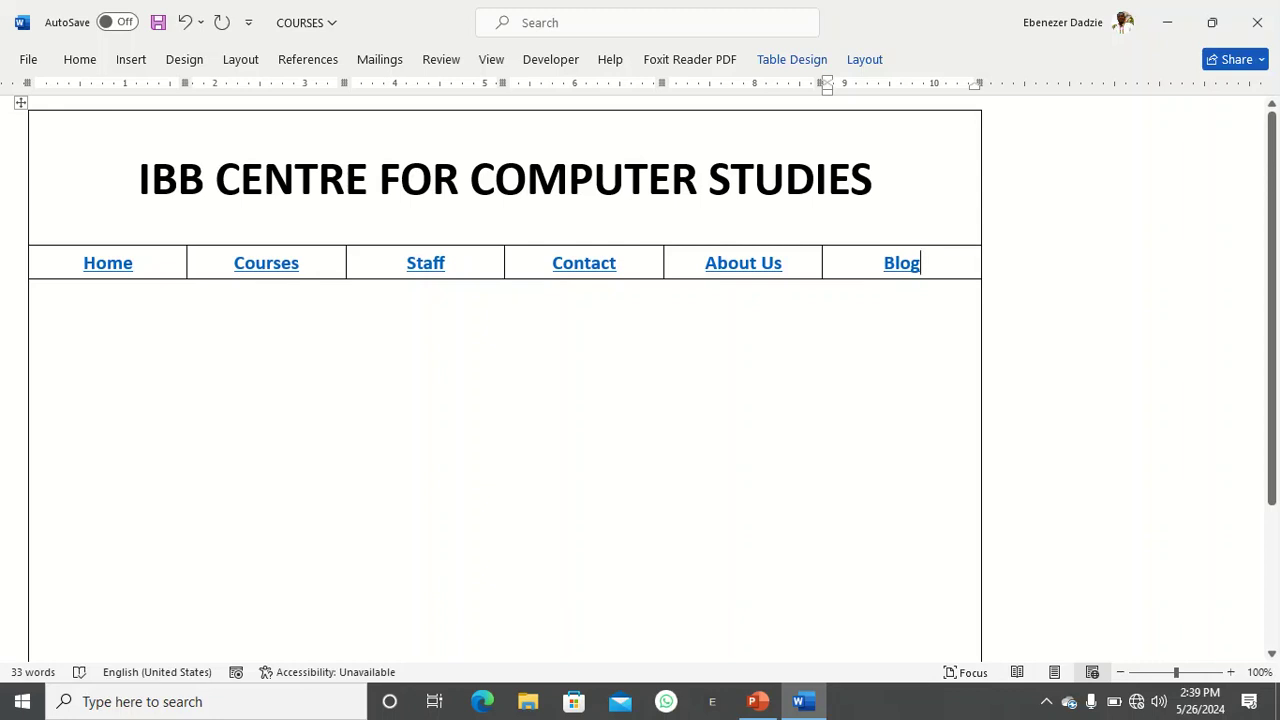
Hyperlink the "BLOG" label in the footer row to the existing BLOG web page in the IBB folder.
{"action": "scroll", "coordinate": [505, 380], "scroll_direction": "down", "scroll_amount": 5}
{"action": "left_click_drag", "start_coordinate": [669, 591], "coordinate": [638, 591]}
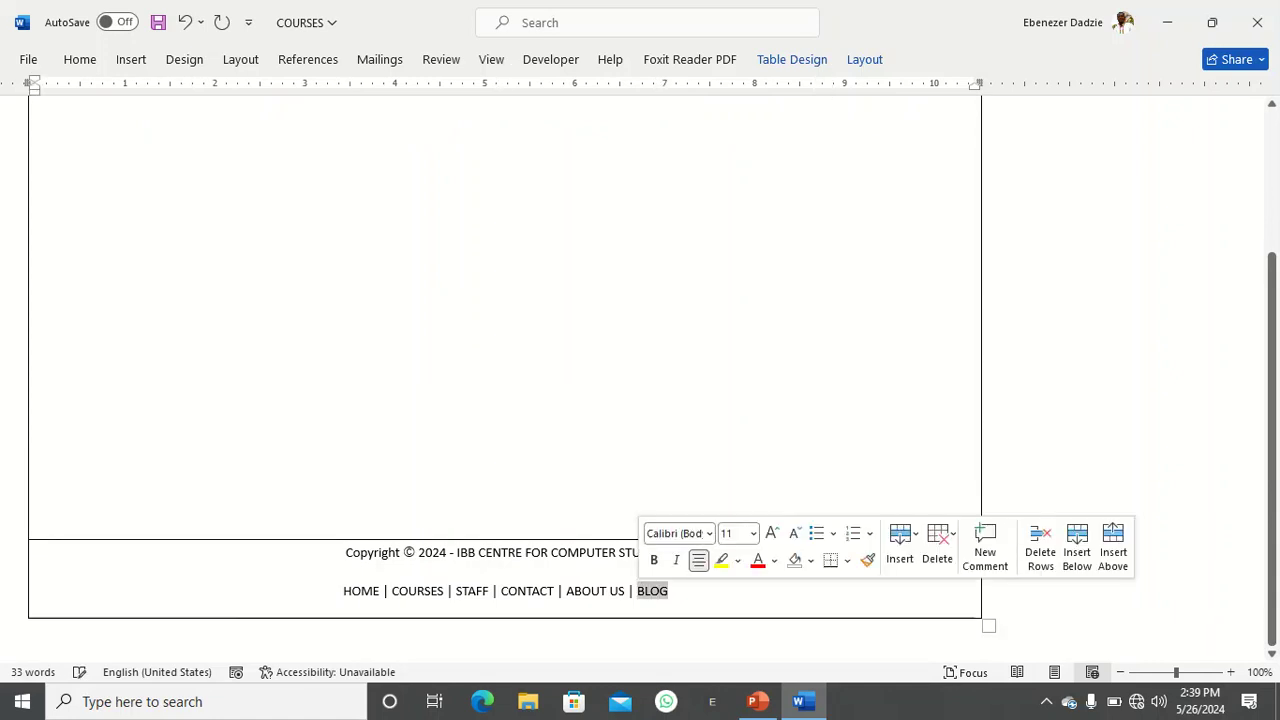
{"action": "right_click", "coordinate": [645, 591]}
{"action": "left_click", "coordinate": [686, 579]}
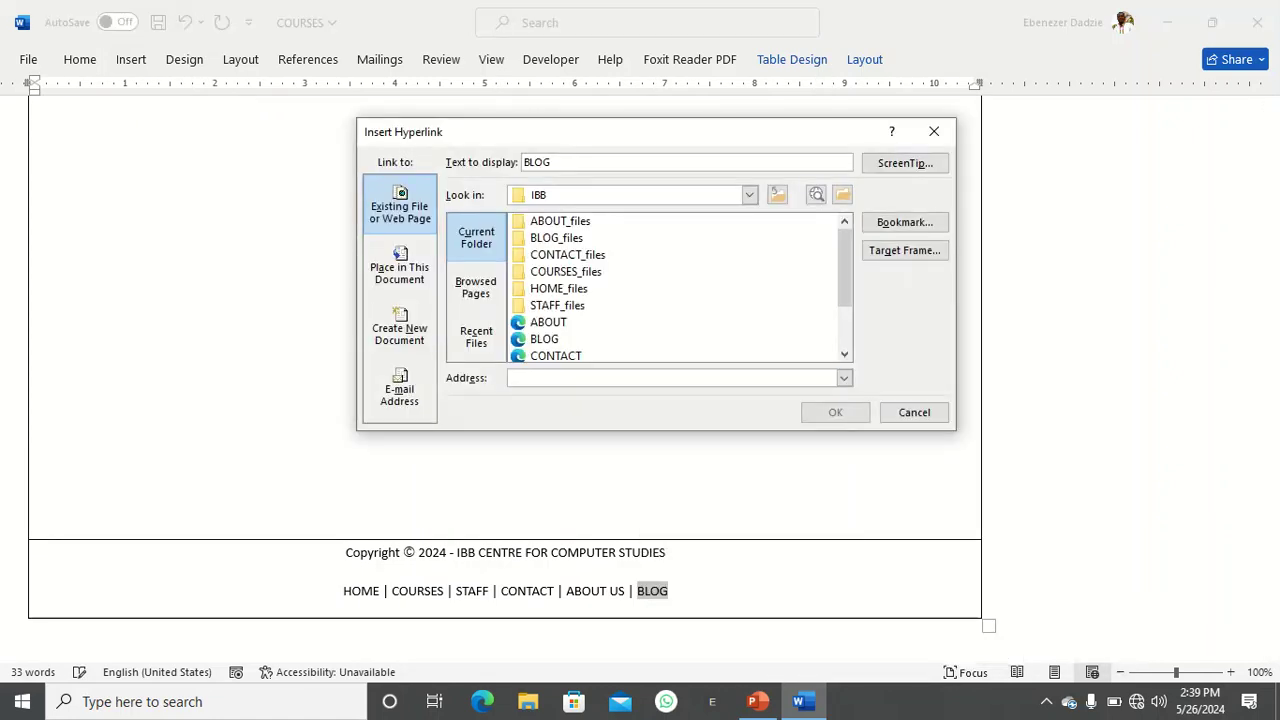
{"action": "left_click", "coordinate": [545, 339]}
{"action": "key", "text": "Return"}
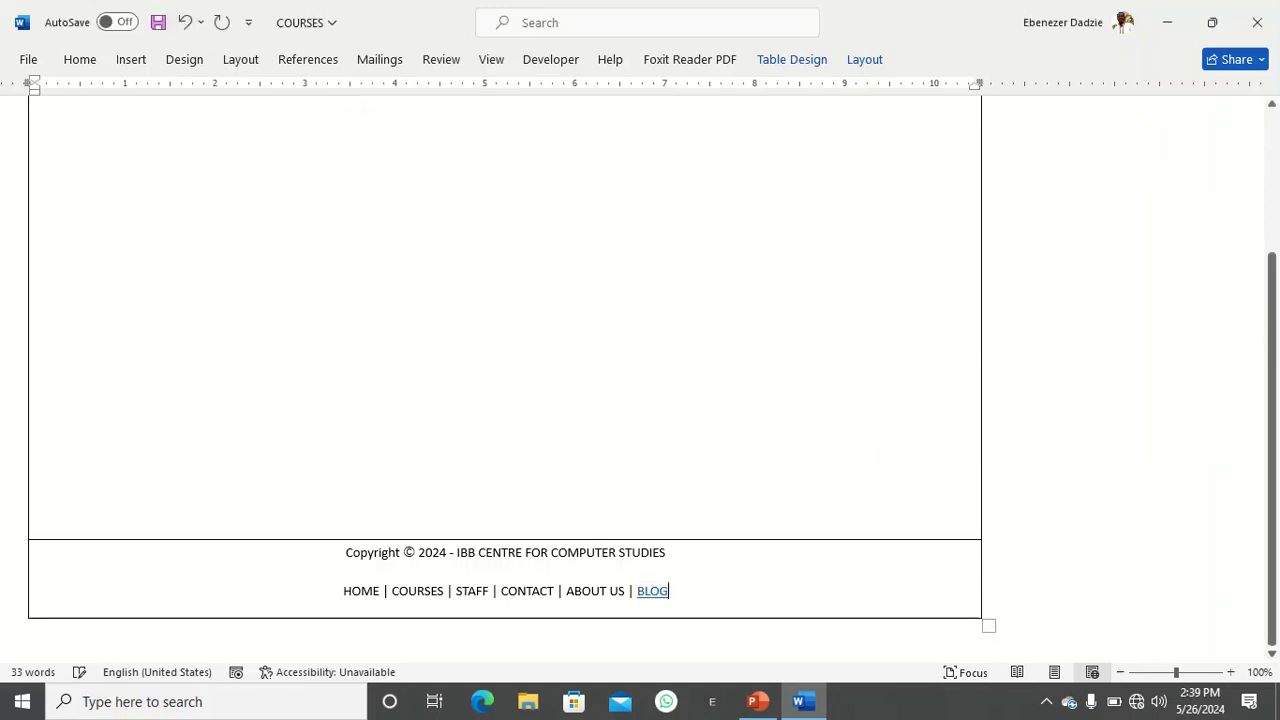
Hyperlink the "ABOUT US" label in the footer row to the existing ABOUT web page in the IBB folder.
{"action": "left_click_drag", "start_coordinate": [626, 591], "coordinate": [566, 591]}
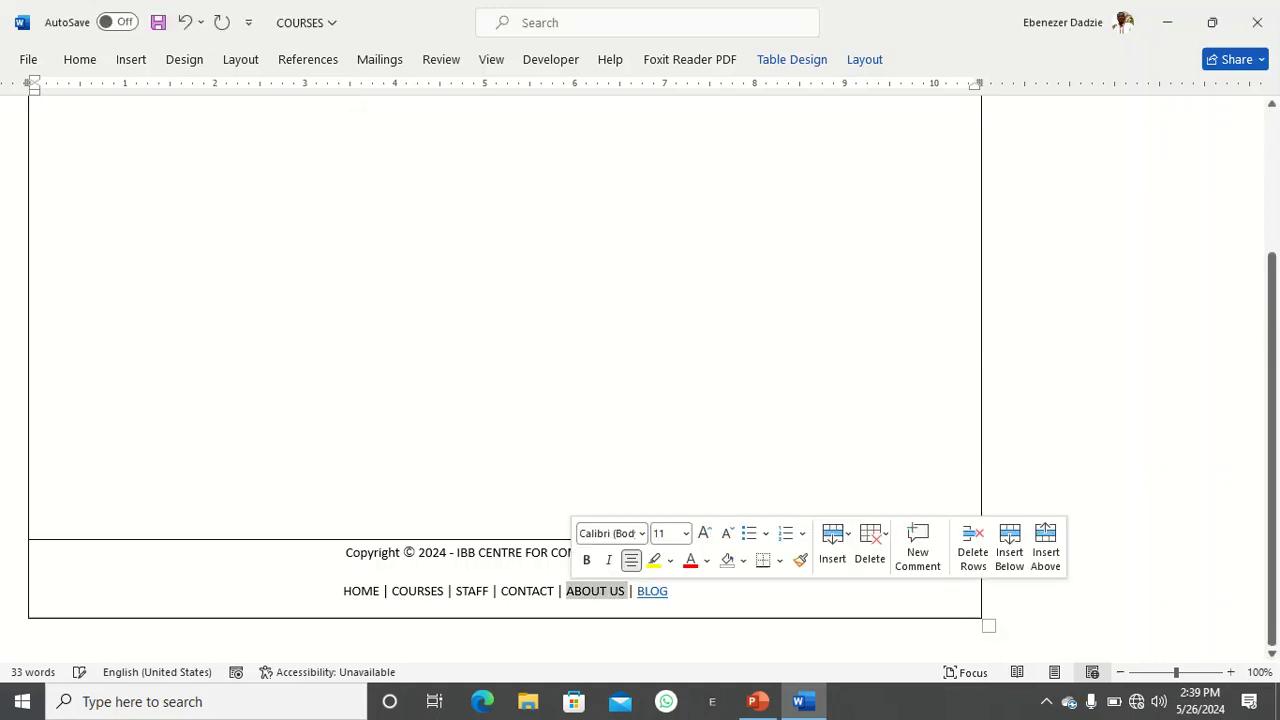
{"action": "right_click", "coordinate": [595, 591]}
{"action": "left_click", "coordinate": [638, 548]}
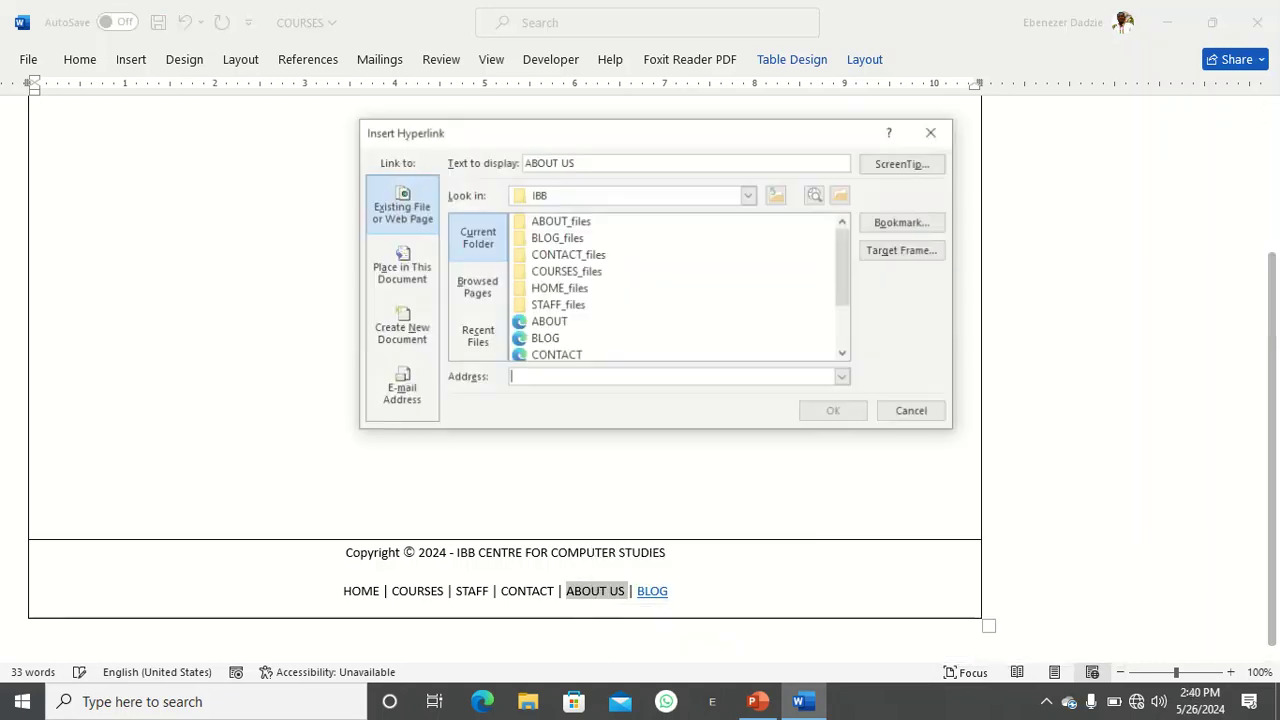
{"action": "left_click", "coordinate": [548, 322]}
{"action": "key", "text": "Return"}
Hyperlink the "CONTACT" label in the footer row to the existing file CONTACT.htm.
{"action": "left_click_drag", "start_coordinate": [556, 591], "coordinate": [501, 591]}
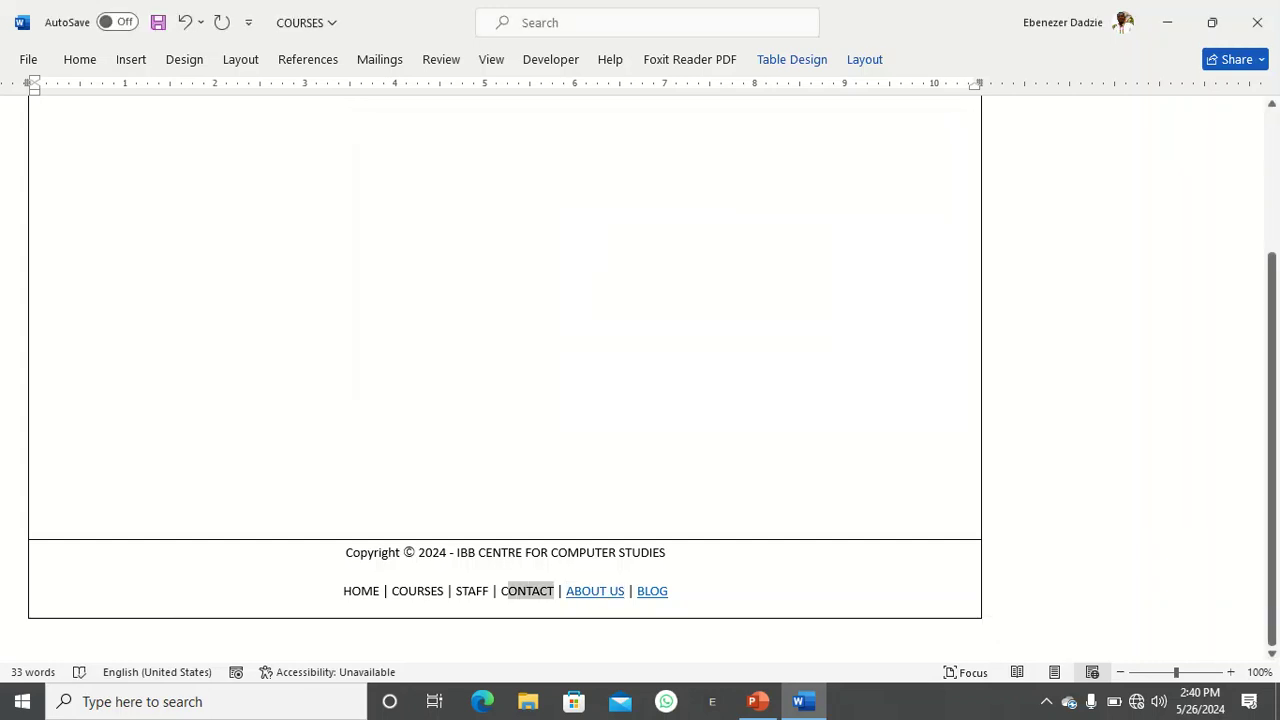
{"action": "right_click", "coordinate": [516, 591]}
{"action": "left_click", "coordinate": [600, 550]}
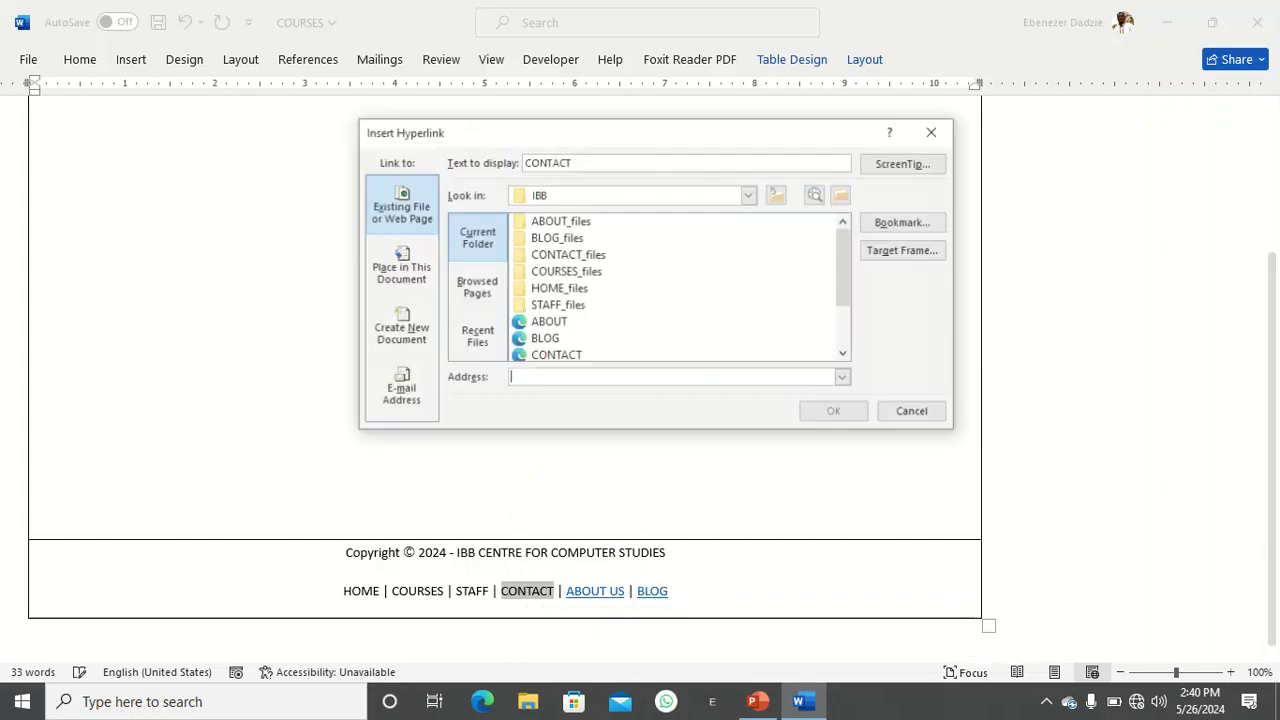
{"action": "left_click", "coordinate": [556, 356]}
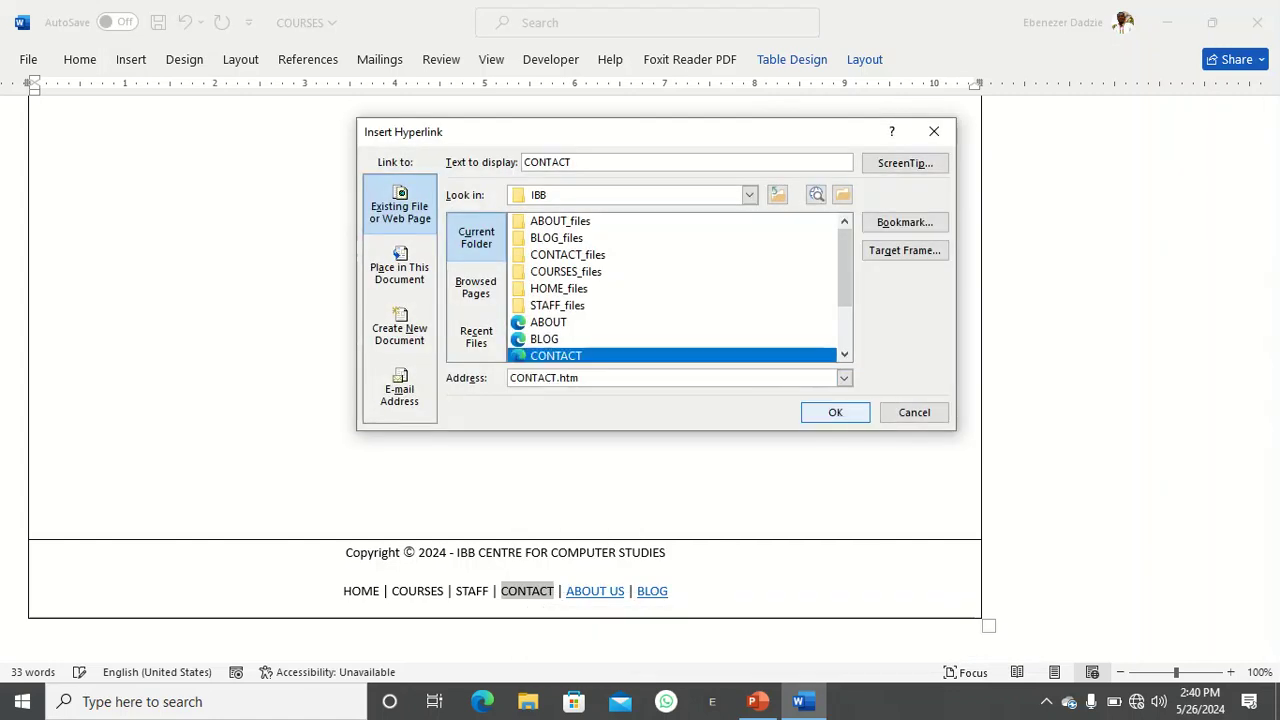
{"action": "key", "text": "Return"}
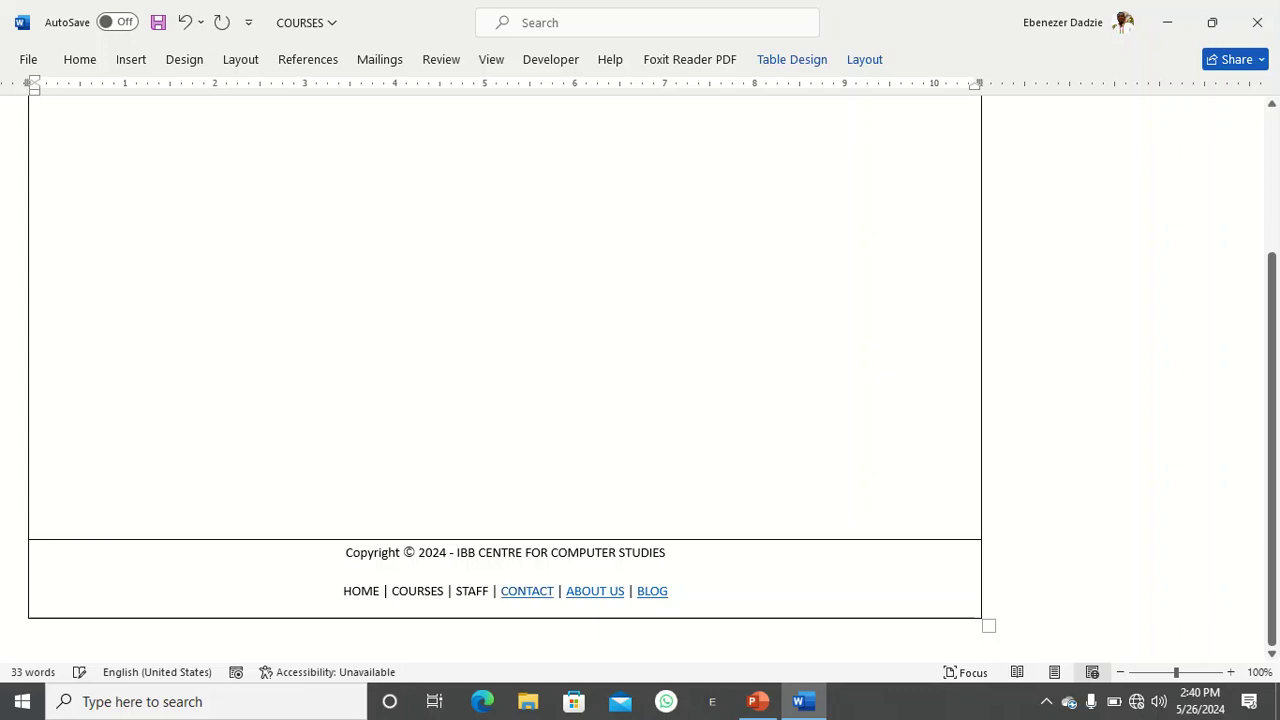
Hyperlink the "STAFF" label in the footer row to the existing STAFF web page in the IBB folder.
{"action": "double_click", "coordinate": [487, 590]}
{"action": "right_click", "coordinate": [478, 590]}
{"action": "left_click", "coordinate": [510, 548]}
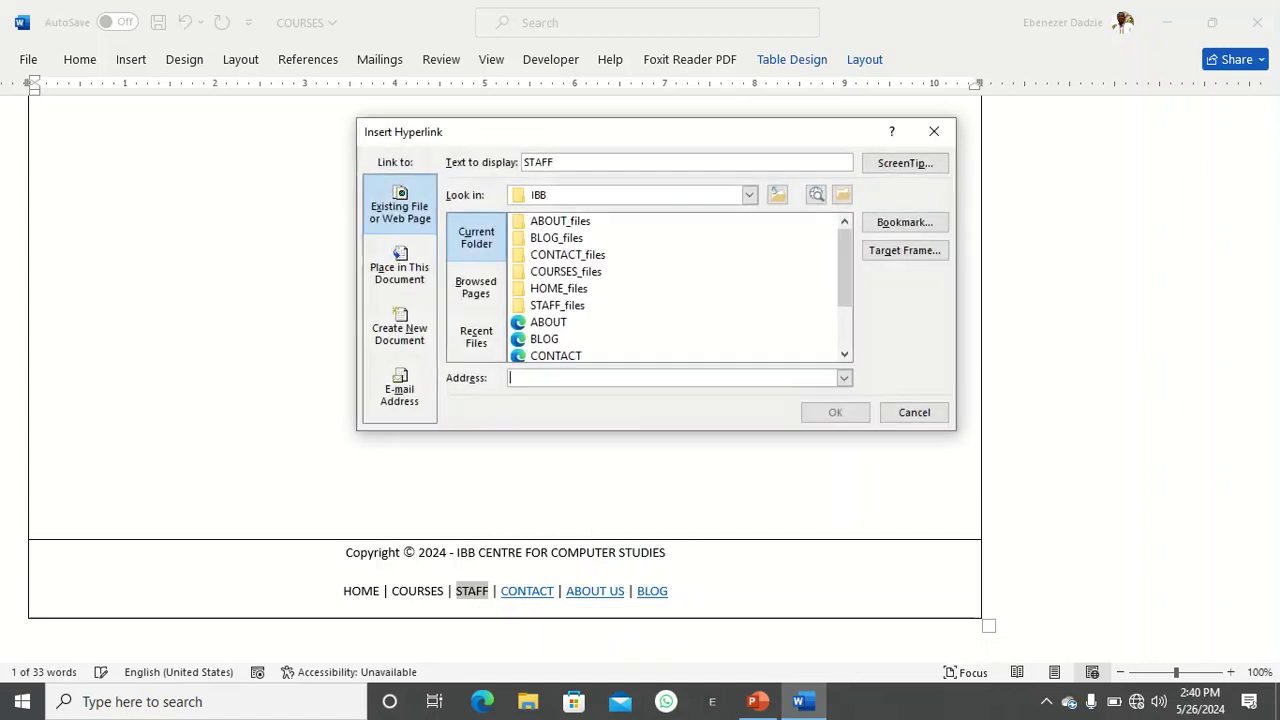
{"action": "scroll", "coordinate": [600, 320], "scroll_direction": "down", "scroll_amount": 2}
{"action": "left_click", "coordinate": [546, 339]}
{"action": "left_click", "coordinate": [835, 412]}
Hyperlink the "COURSES" label in the footer row to the existing file COURSES.htm.
{"action": "left_click", "coordinate": [444, 591]}
{"action": "mouse_move", "coordinate": [444, 591]}
{"action": "left_mouse_down"}
{"action": "mouse_move", "coordinate": [399, 591]}
{"action": "mouse_move", "coordinate": [443, 591]}
{"action": "left_mouse_up"}
{"action": "right_click", "coordinate": [430, 591]}
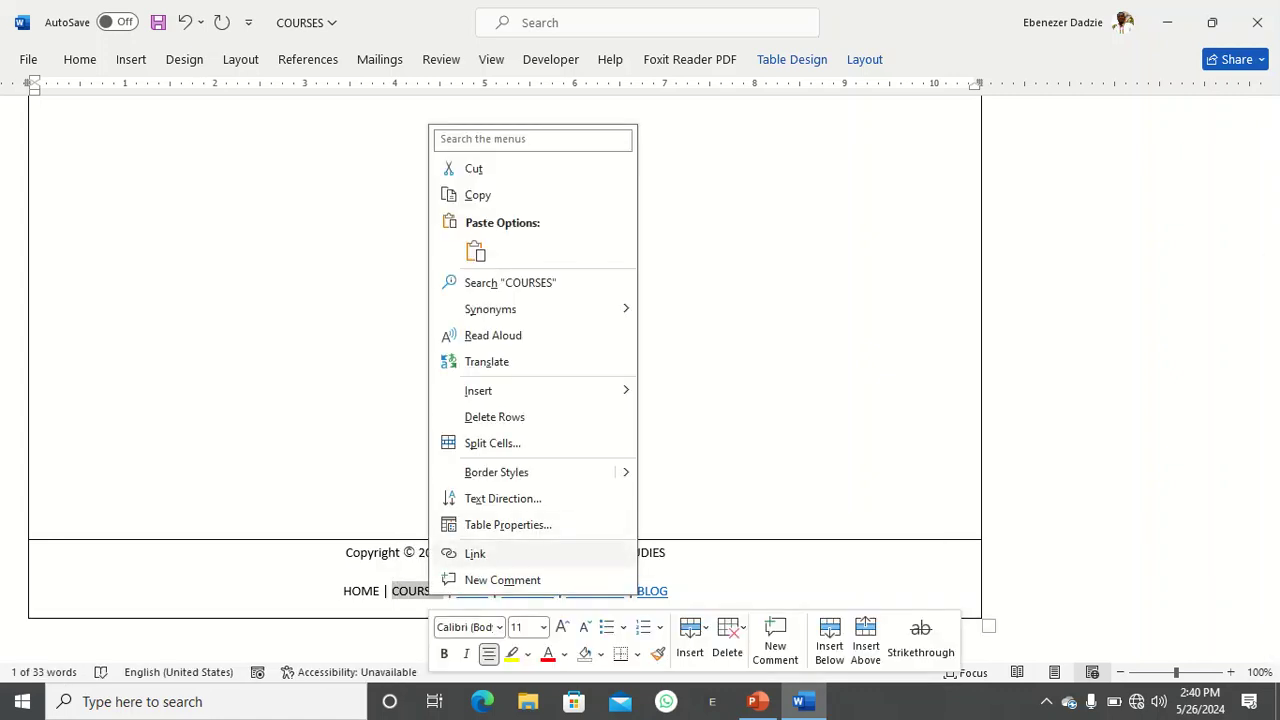
{"action": "left_click", "coordinate": [475, 553]}
{"action": "left_click", "coordinate": [556, 356]}
{"action": "scroll", "coordinate": [556, 354], "scroll_direction": "down", "scroll_amount": 2}
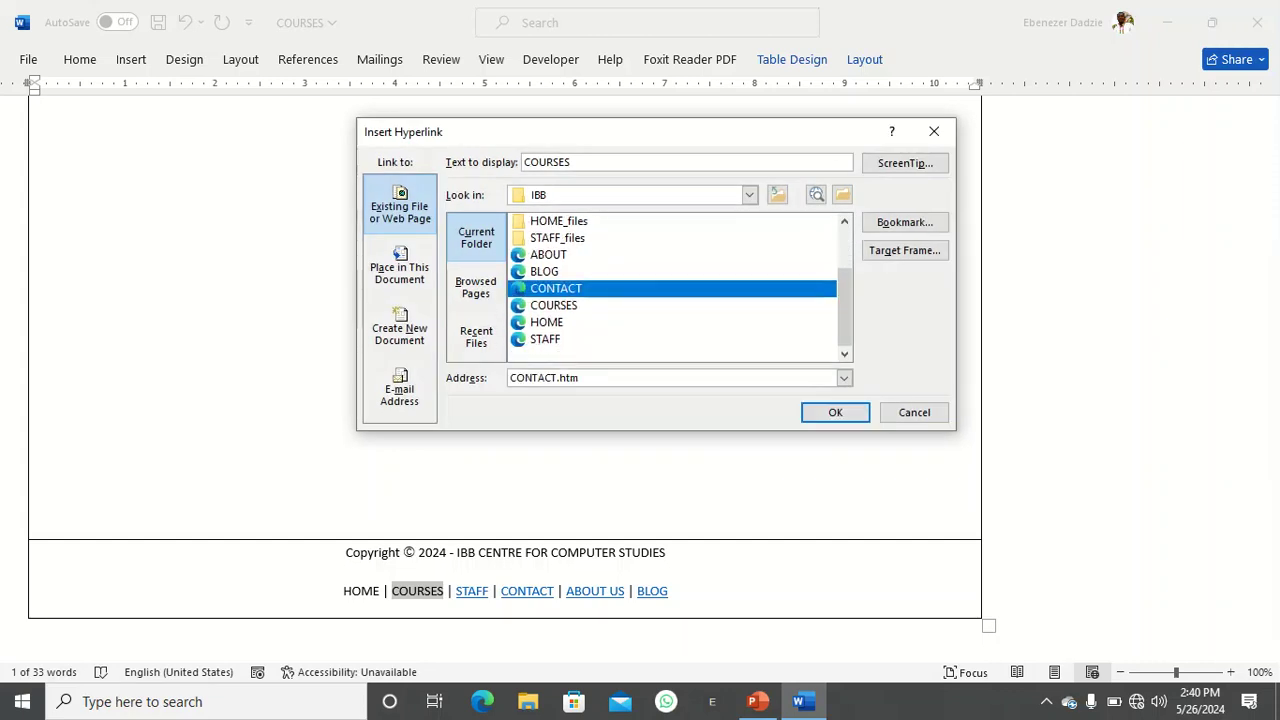
{"action": "left_click", "coordinate": [554, 305]}
{"action": "left_click", "coordinate": [835, 412]}
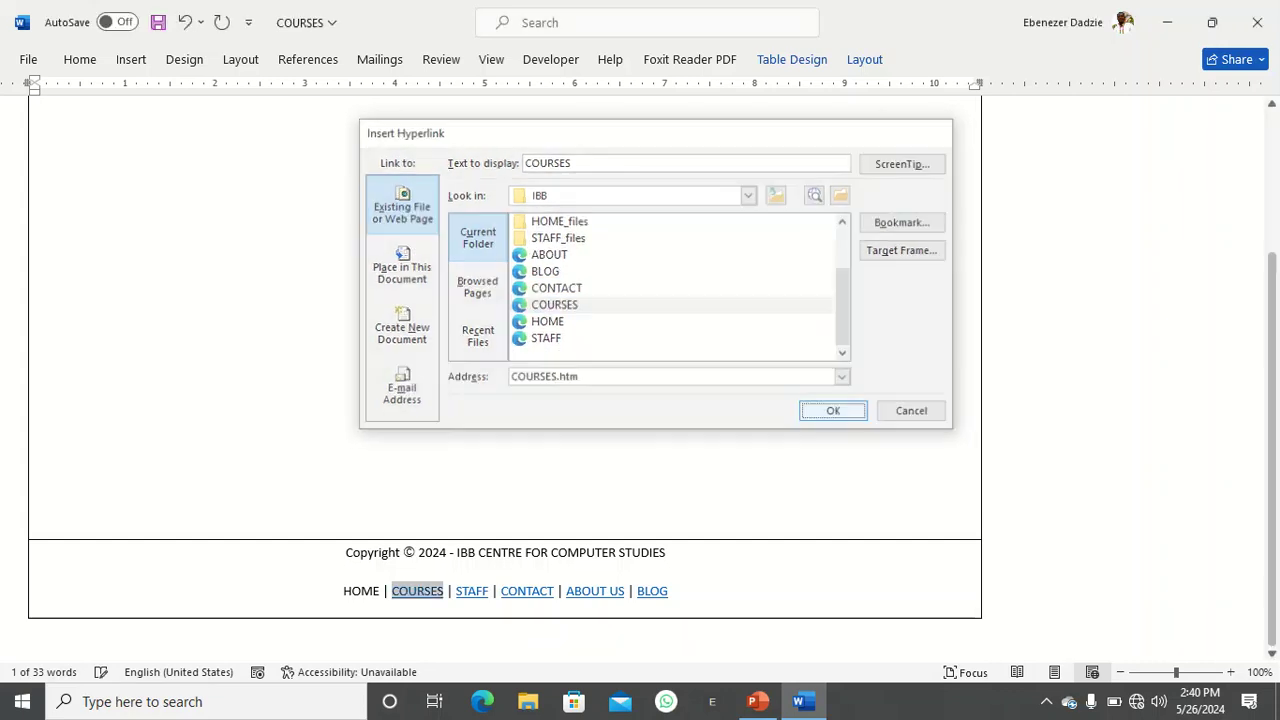
Hyperlink the "HOME" label in the footer row to the existing HOME web page in the IBB folder.
{"action": "left_click_drag", "start_coordinate": [381, 591], "coordinate": [342, 591]}
{"action": "right_click", "coordinate": [360, 591]}
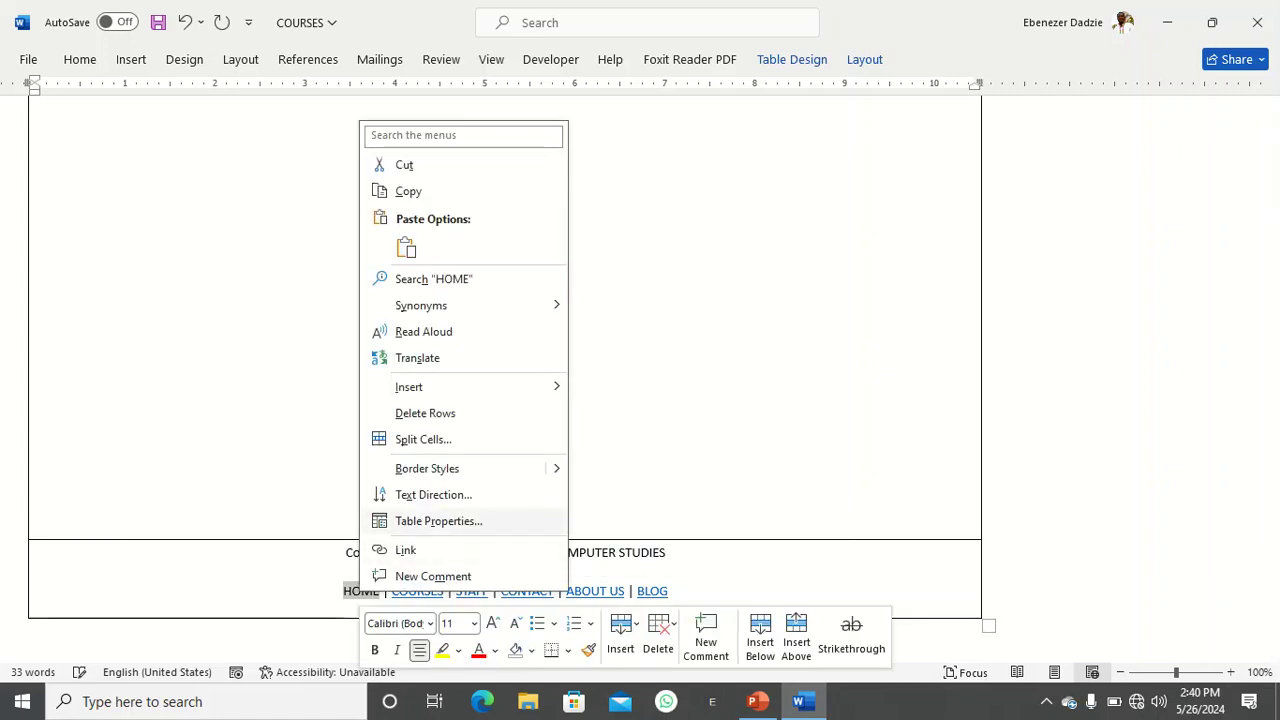
{"action": "left_click", "coordinate": [415, 550]}
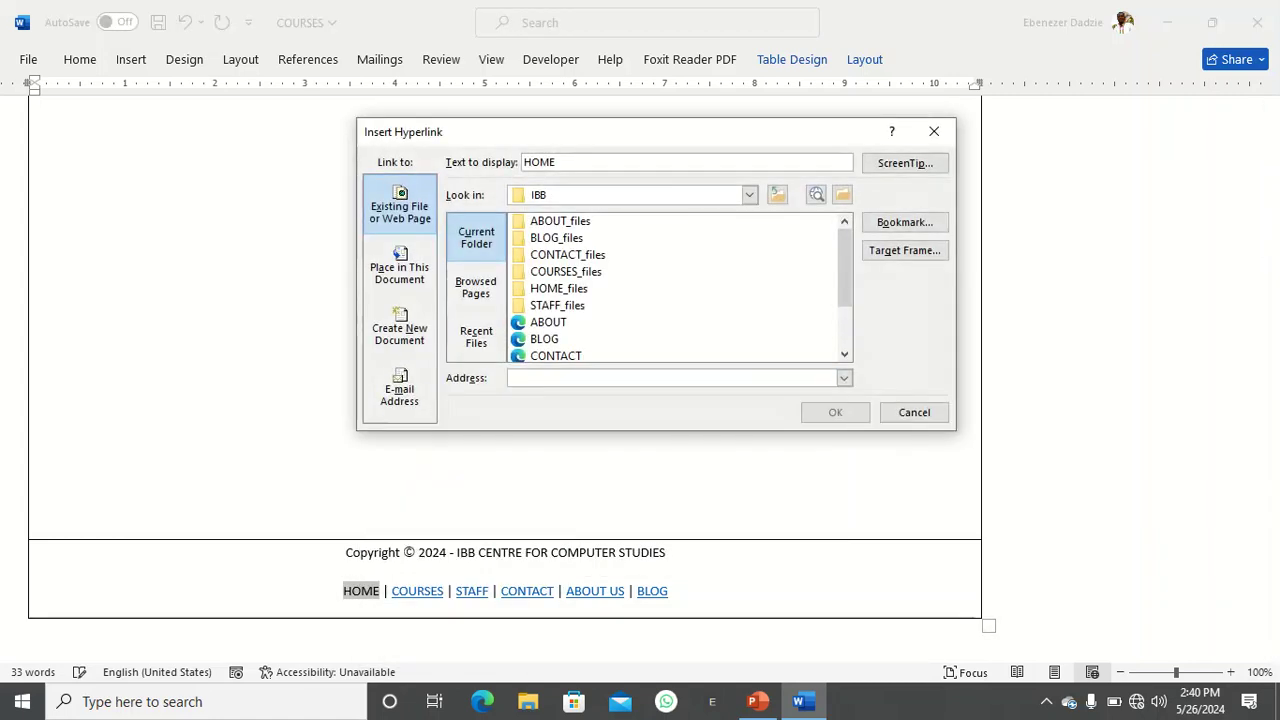
{"action": "scroll", "coordinate": [672, 288], "scroll_direction": "down", "scroll_amount": 2}
{"action": "left_click", "coordinate": [547, 322]}
{"action": "key", "text": "Return"}
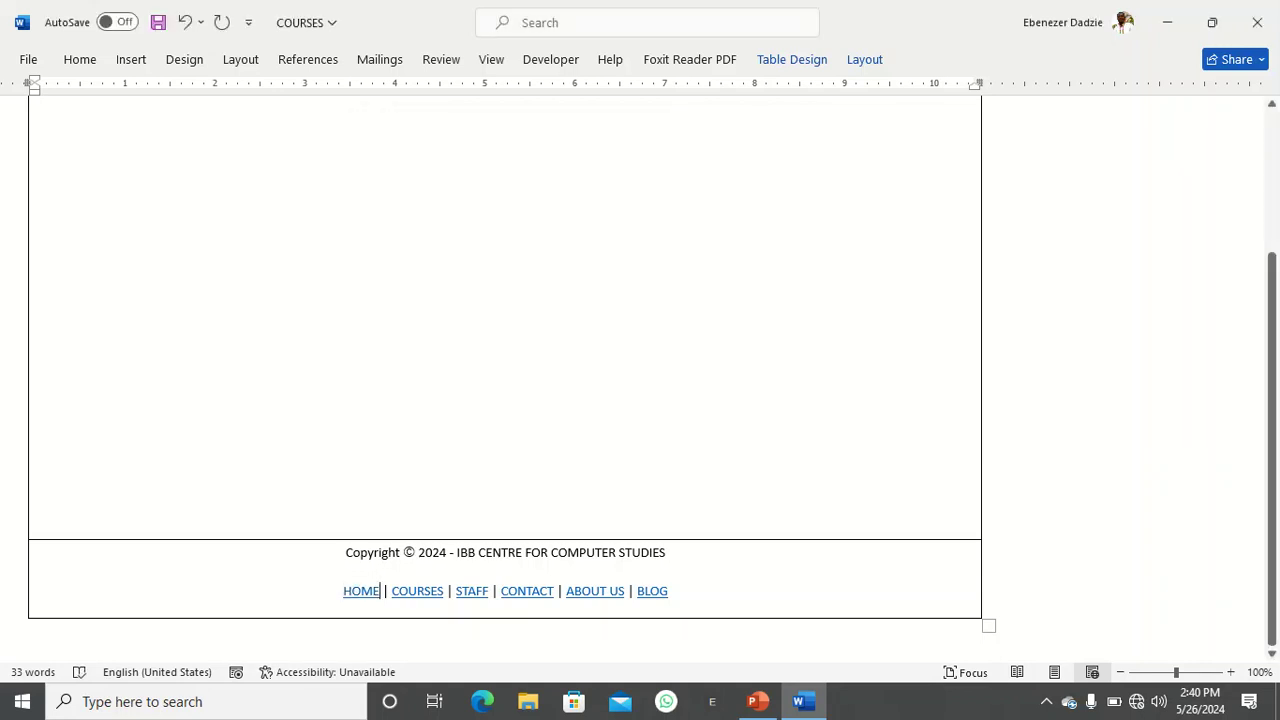
Remove the hyperlink from the "HOME" label in the footer row.
{"action": "left_click_drag", "start_coordinate": [380, 591], "coordinate": [343, 591]}
{"action": "right_click", "coordinate": [358, 590]}
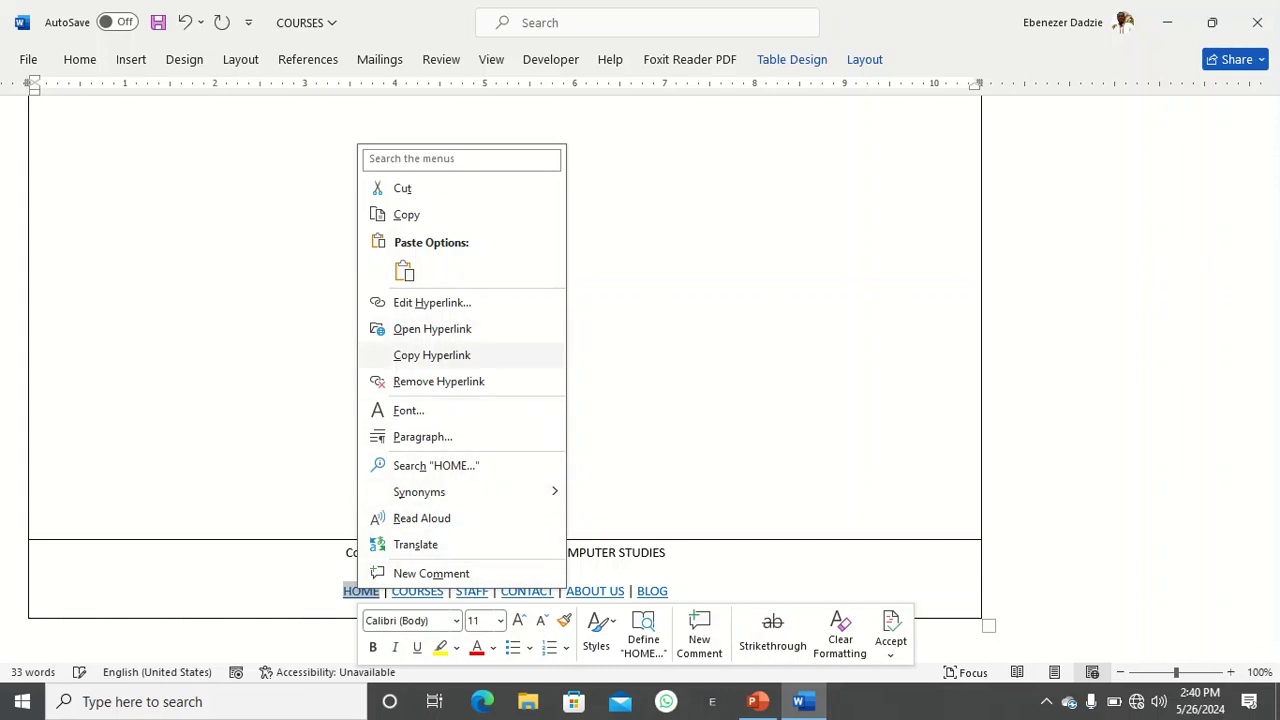
{"action": "left_click", "coordinate": [438, 381]}
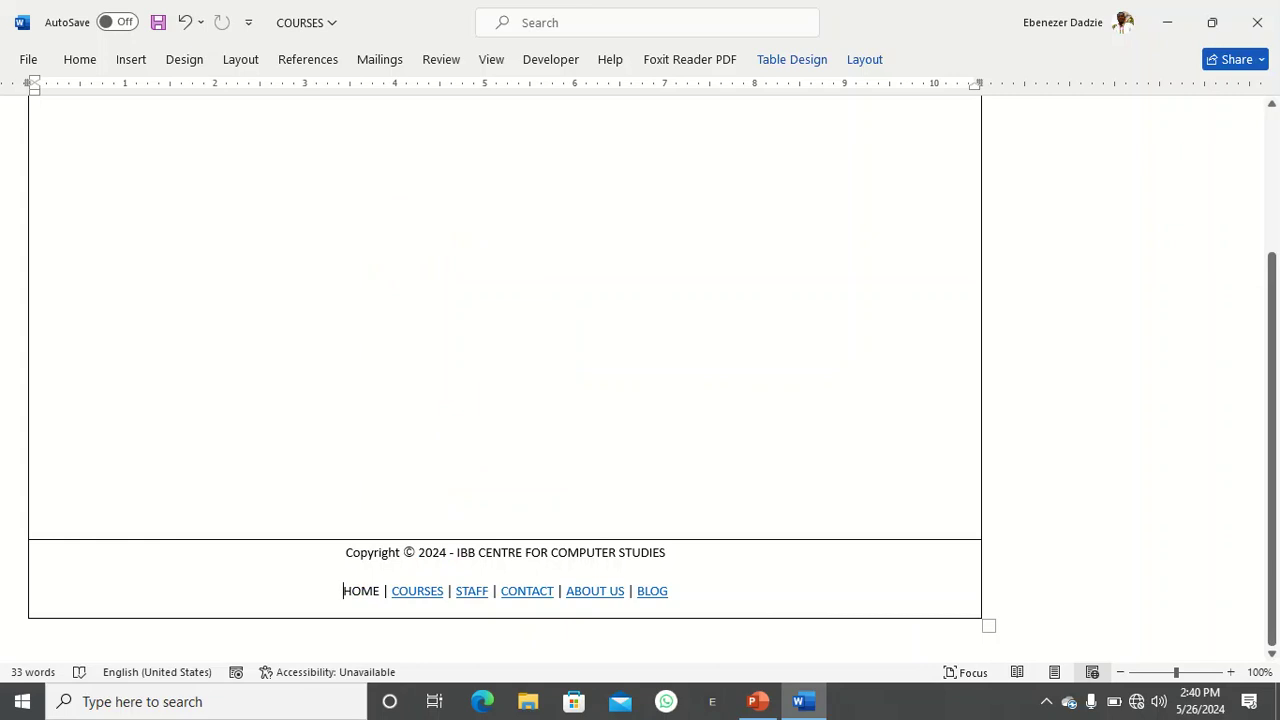
{"action": "left_click_drag", "start_coordinate": [380, 591], "coordinate": [343, 591]}
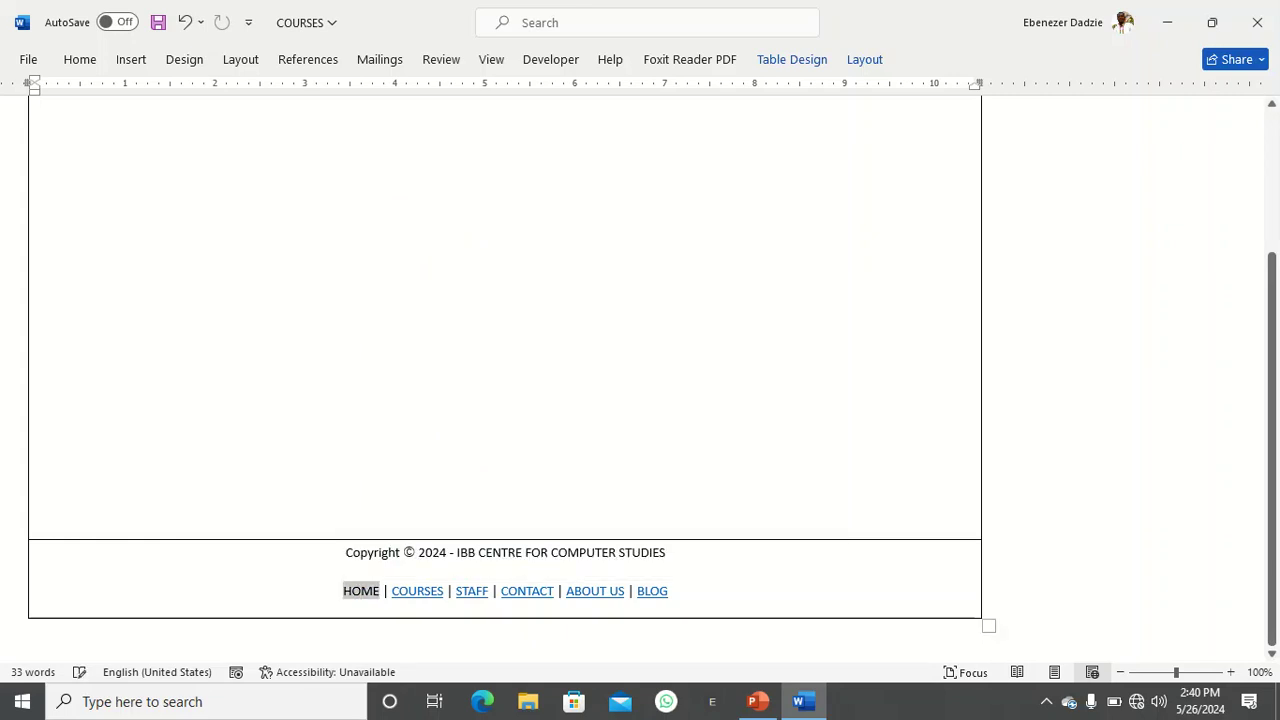
{"action": "right_click", "coordinate": [361, 591]}
{"action": "left_click", "coordinate": [397, 546]}
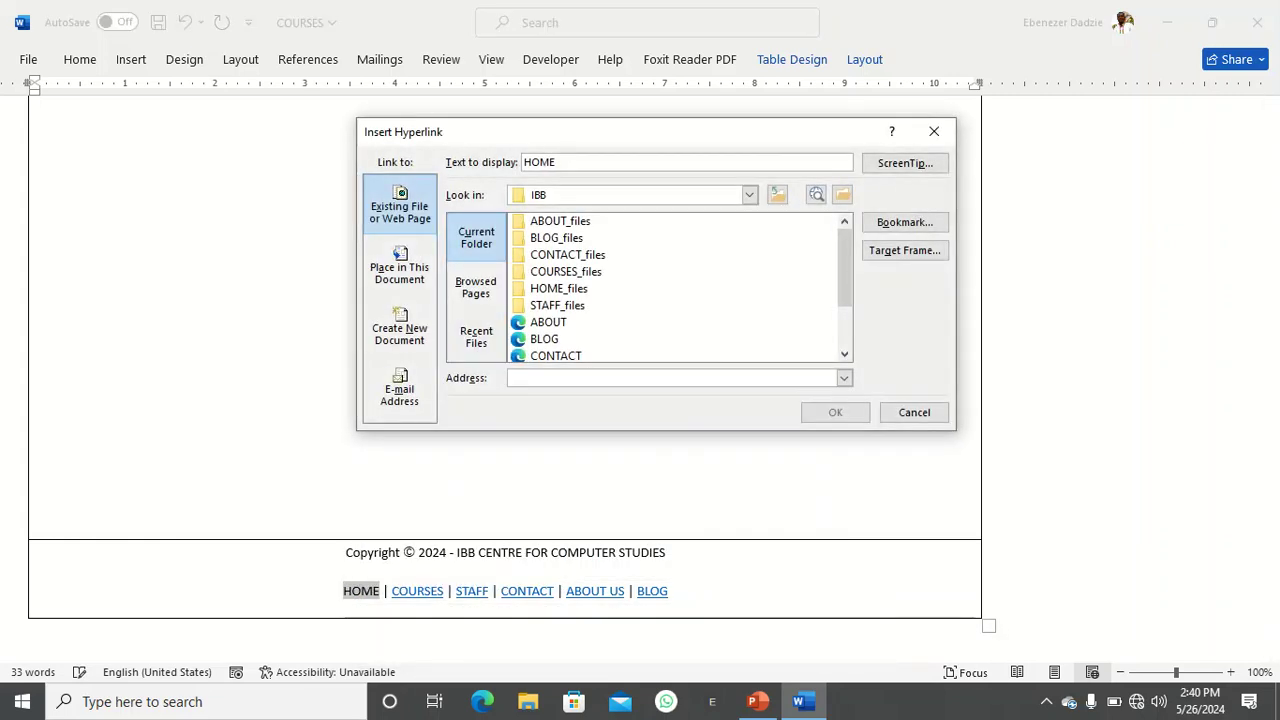
{"action": "scroll", "coordinate": [600, 322], "scroll_direction": "down", "scroll_amount": 2}
{"action": "left_click", "coordinate": [548, 322]}
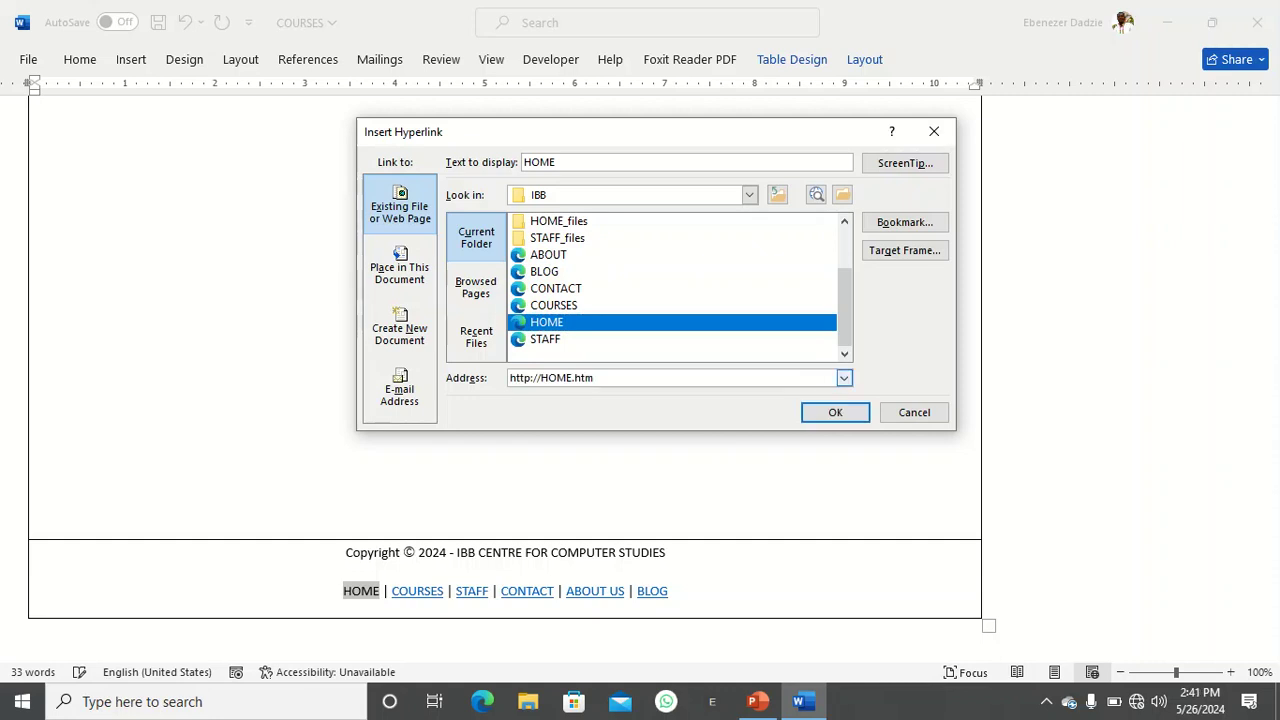
{"action": "left_click", "coordinate": [540, 378]}
{"action": "key", "text": "BackSpace"}
{"action": "key", "text": "BackSpace"}
{"action": "key", "text": "BackSpace"}
{"action": "key", "text": "BackSpace"}
{"action": "key", "text": "BackSpace"}
{"action": "type", "text": "tp://"}
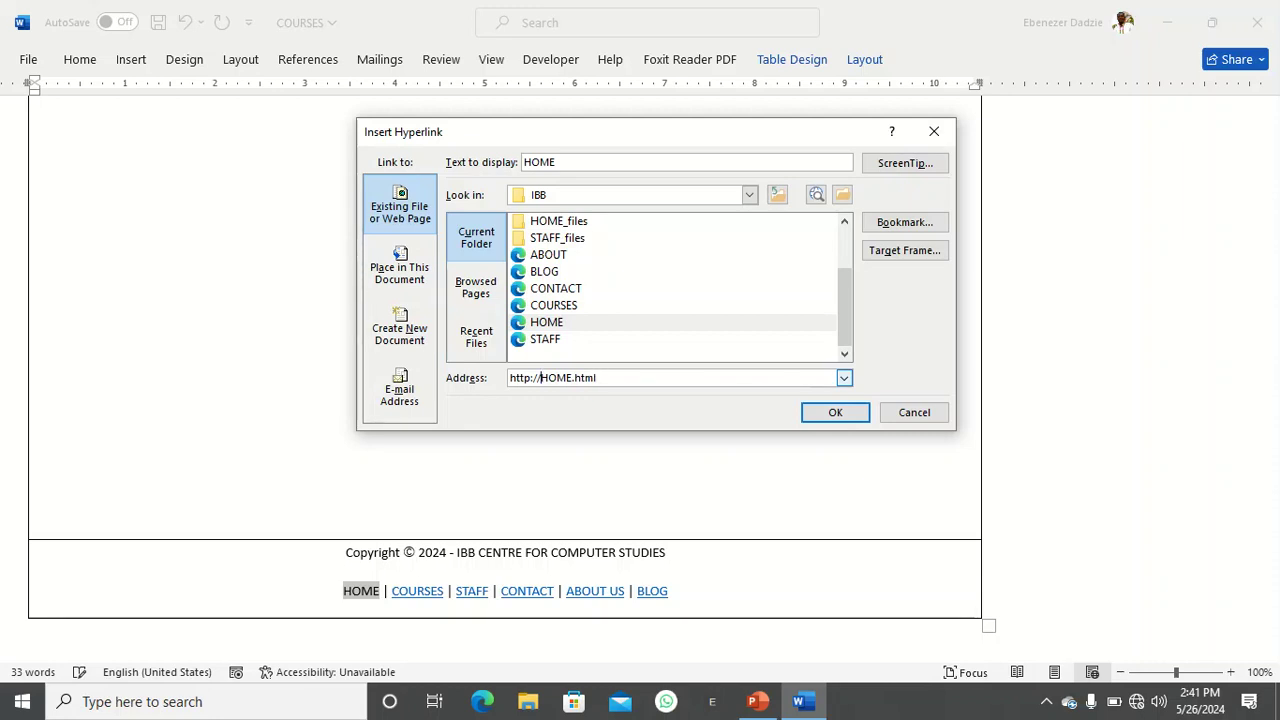
{"action": "key", "text": "BackSpace"}
{"action": "key", "text": "BackSpace"}
{"action": "key", "text": "BackSpace"}
{"action": "key", "text": "BackSpace"}
{"action": "key", "text": "BackSpace"}
{"action": "key", "text": "BackSpace"}
{"action": "key", "text": "BackSpace"}
{"action": "key", "text": "BackSpace"}
{"action": "key", "text": "BackSpace"}
{"action": "key", "text": "BackSpace"}
{"action": "key", "text": "BackSpace"}
{"action": "key", "text": "BackSpace"}
{"action": "key", "text": "BackSpace"}
{"action": "key", "text": "BackSpace"}
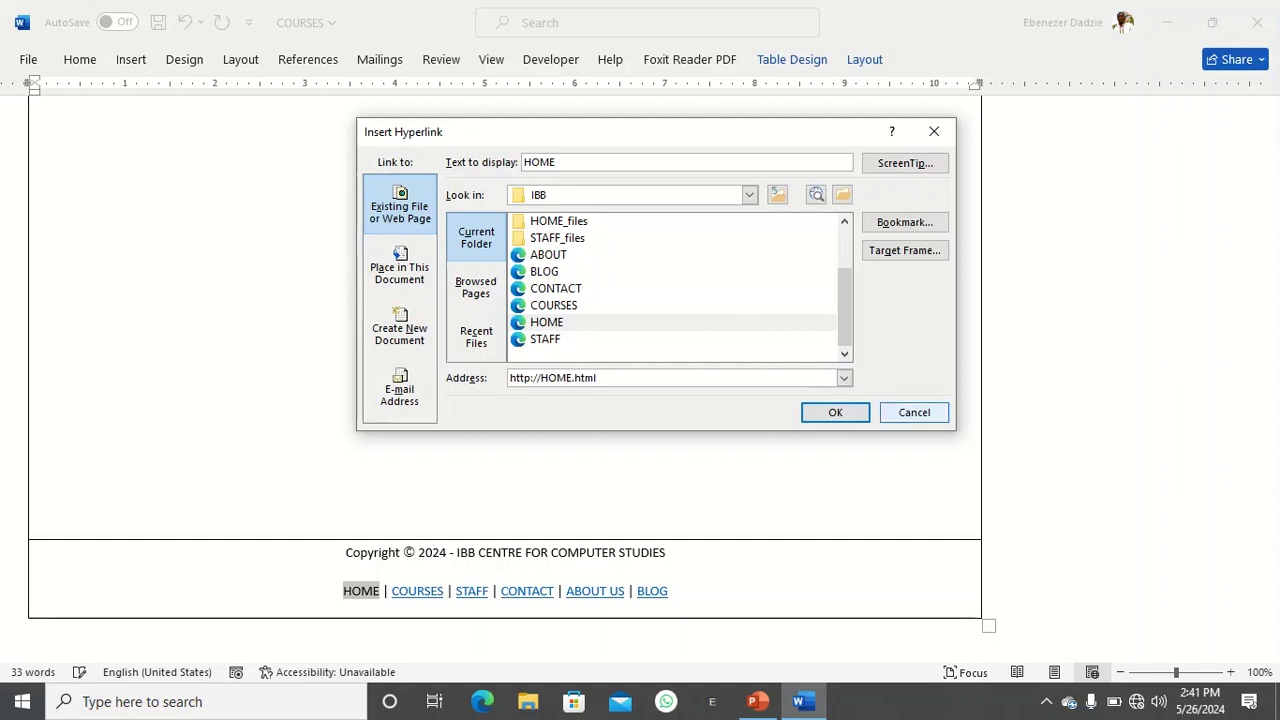
{"action": "left_click", "coordinate": [914, 412]}
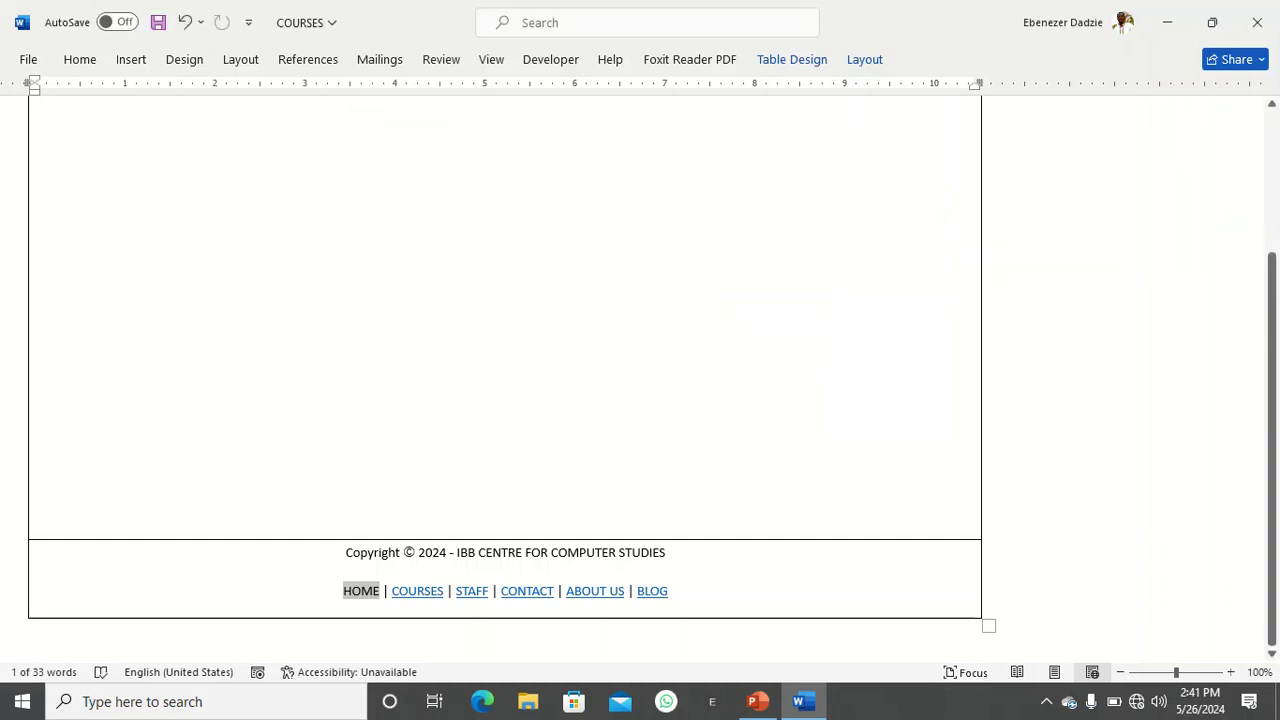
Hyperlink the "HOME" label in the footer row to the existing file HOME.htm and save the COURSES page.
{"action": "right_click", "coordinate": [361, 591]}
{"action": "left_click", "coordinate": [404, 551]}
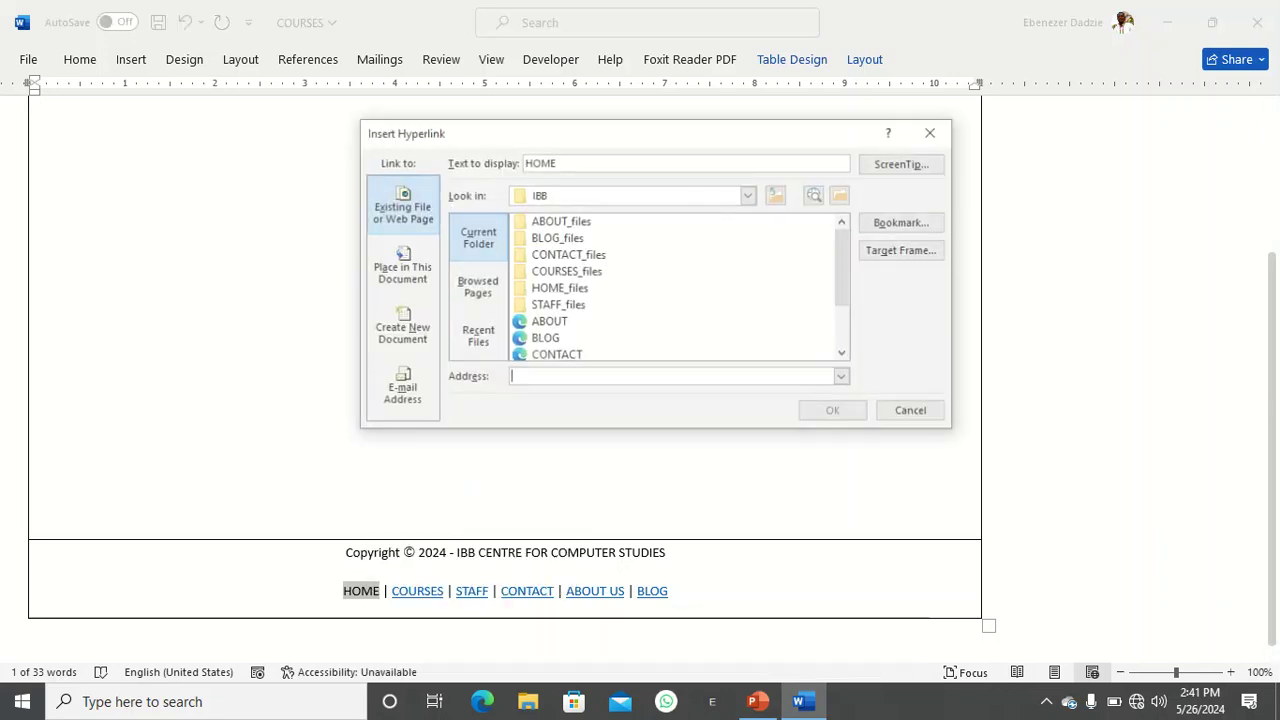
{"action": "left_click", "coordinate": [548, 322]}
{"action": "scroll", "coordinate": [548, 322], "scroll_direction": "down", "scroll_amount": 2}
{"action": "left_click", "coordinate": [548, 322]}
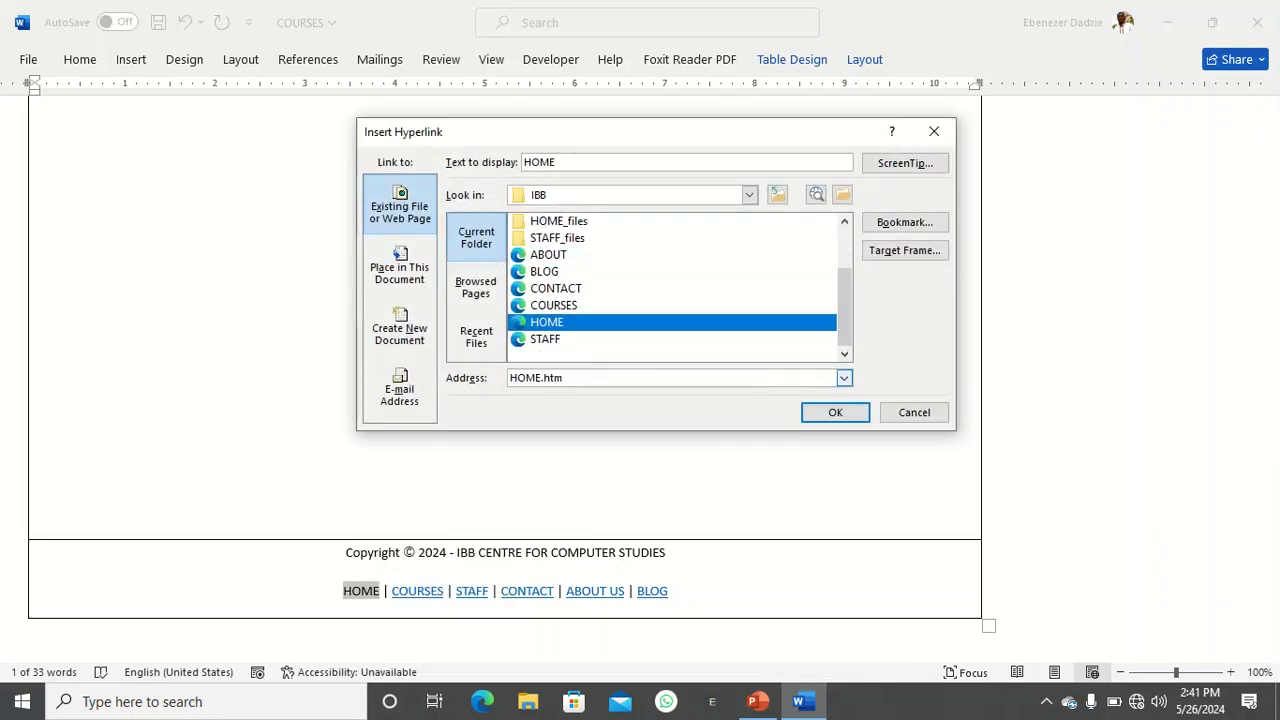
{"action": "key", "text": "Return"}
{"action": "key", "text": "ctrl+s"}
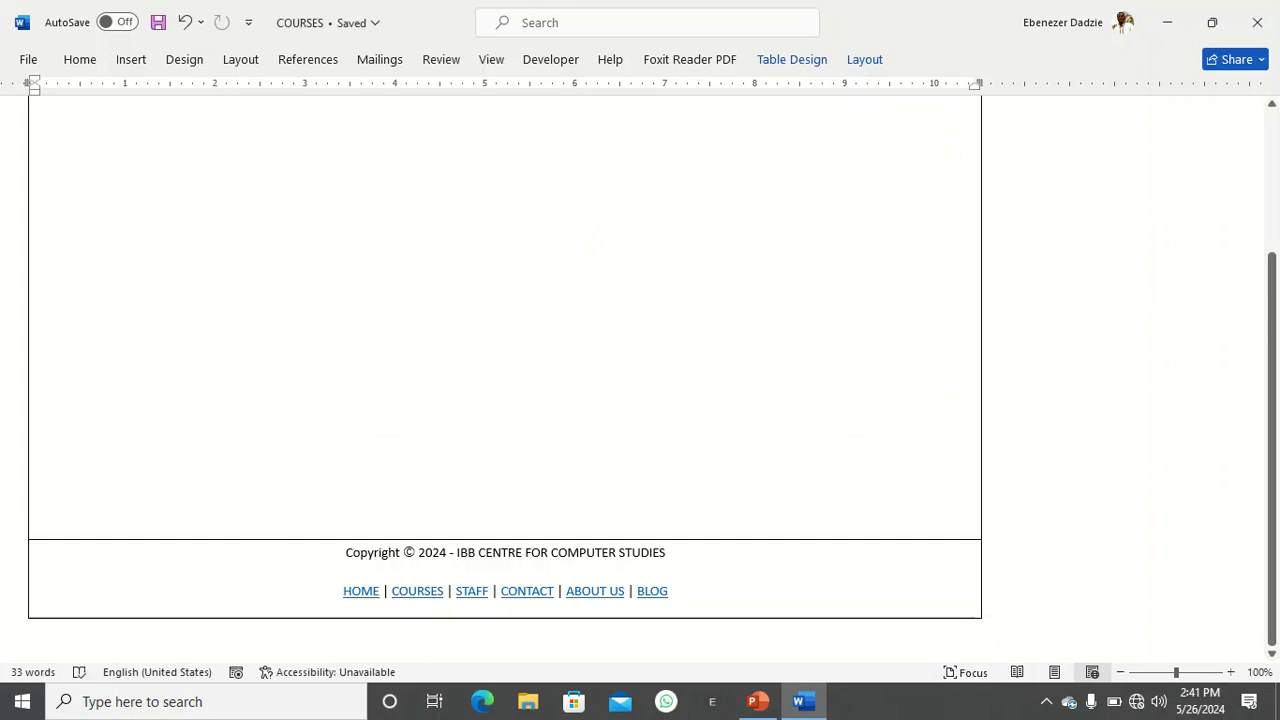
Close the COURSES document and open the IBB folder from the desktop.
{"action": "left_click", "coordinate": [620, 701]}
{"action": "scroll", "coordinate": [505, 380], "scroll_direction": "up", "scroll_amount": 4}
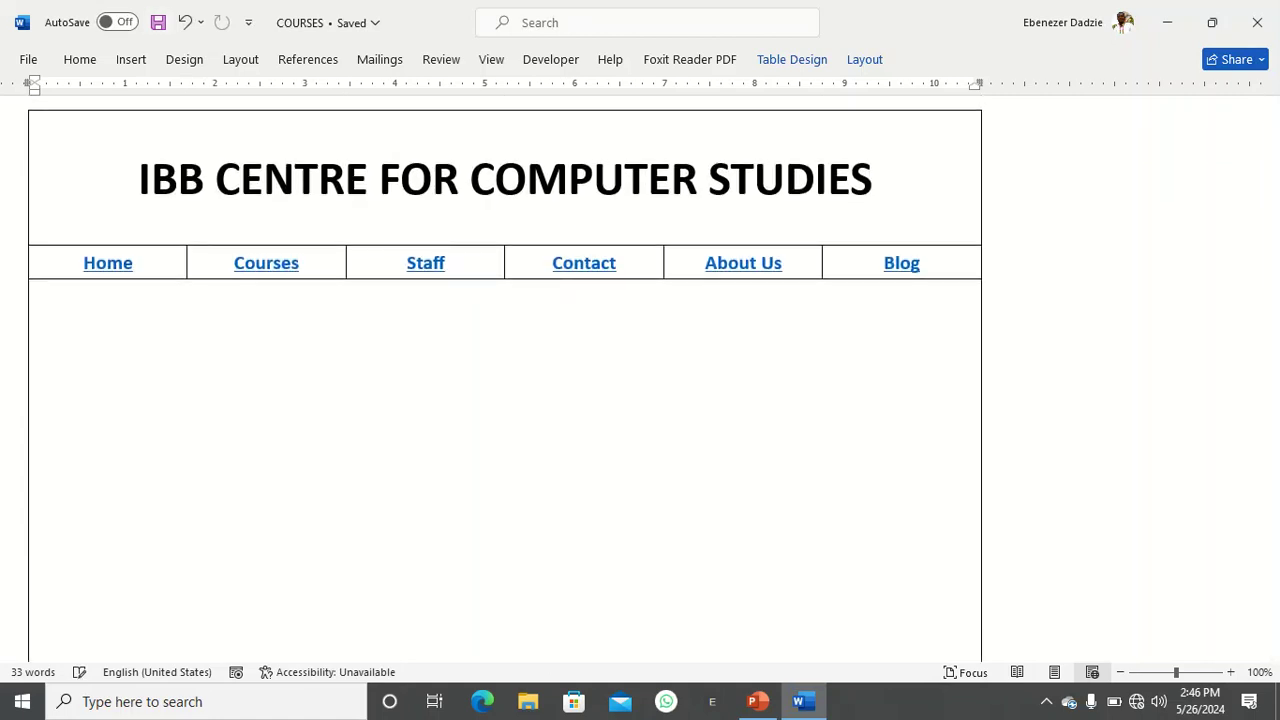
{"action": "left_click", "coordinate": [1257, 22]}
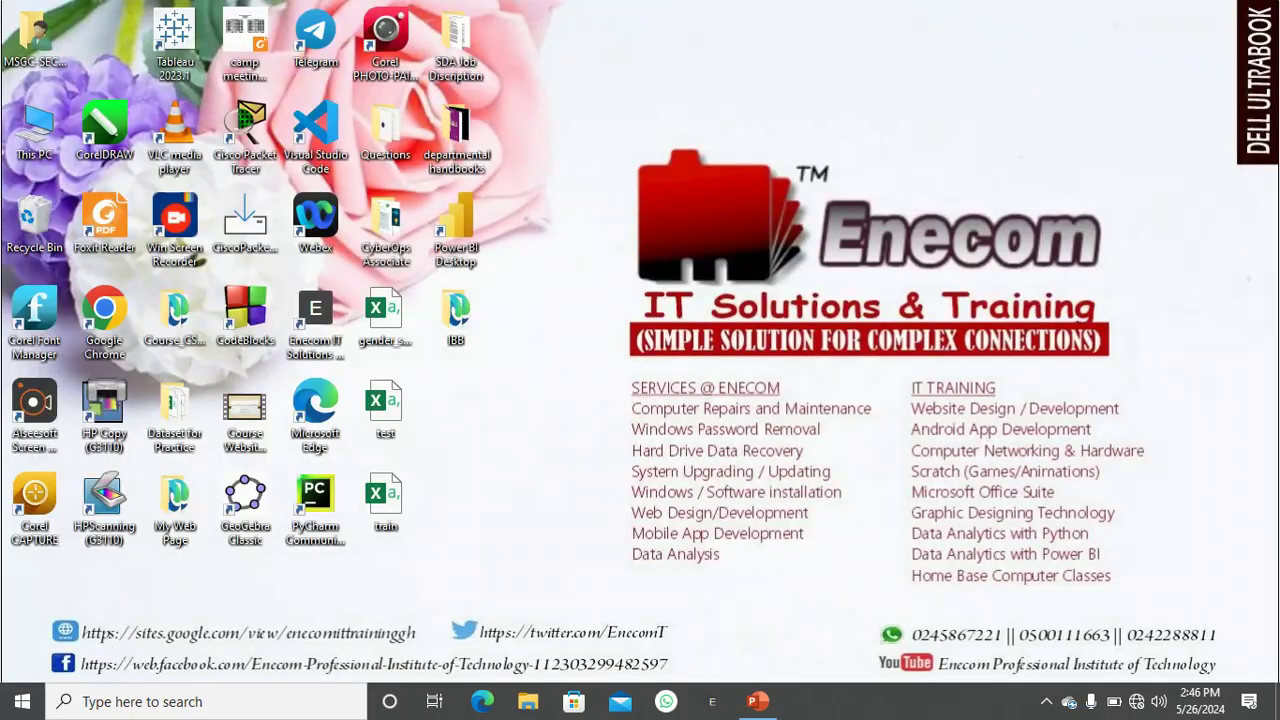
{"action": "double_click", "coordinate": [456, 312]}
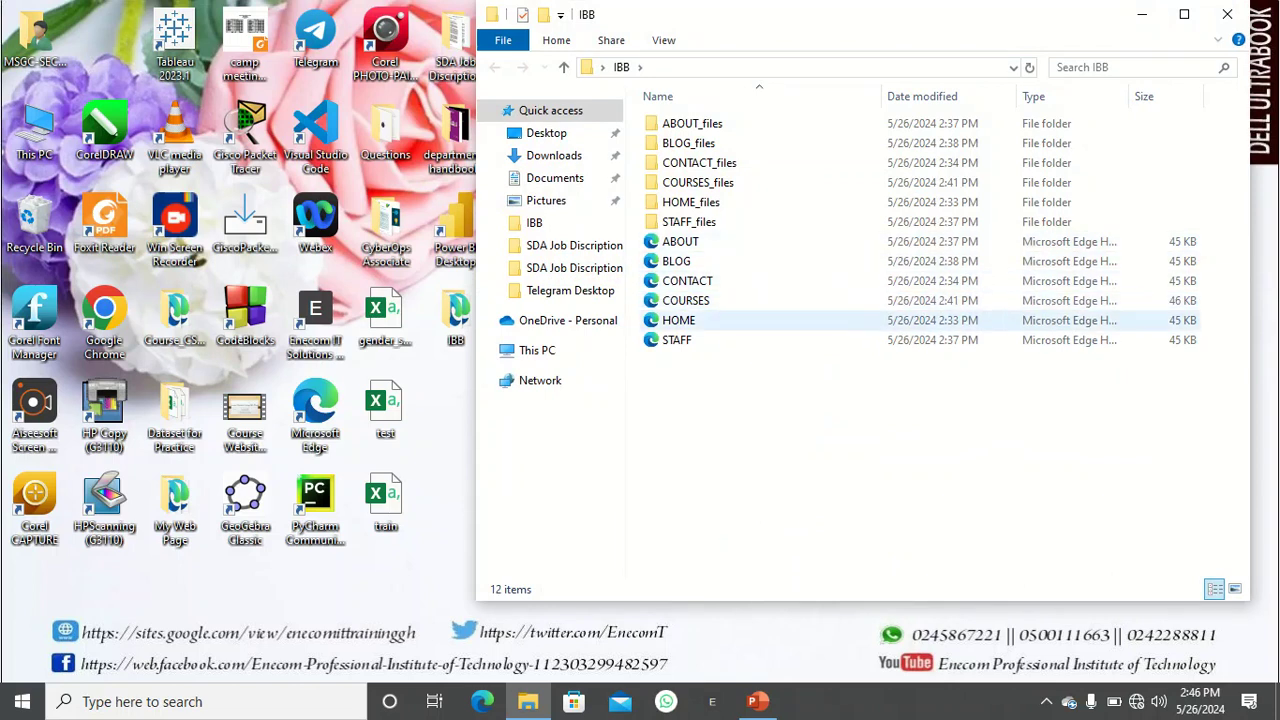
Open the HOME web page from the IBB folder in Microsoft Edge and maximize the browser window.
{"action": "left_click", "coordinate": [679, 321]}
{"action": "double_click", "coordinate": [679, 321]}
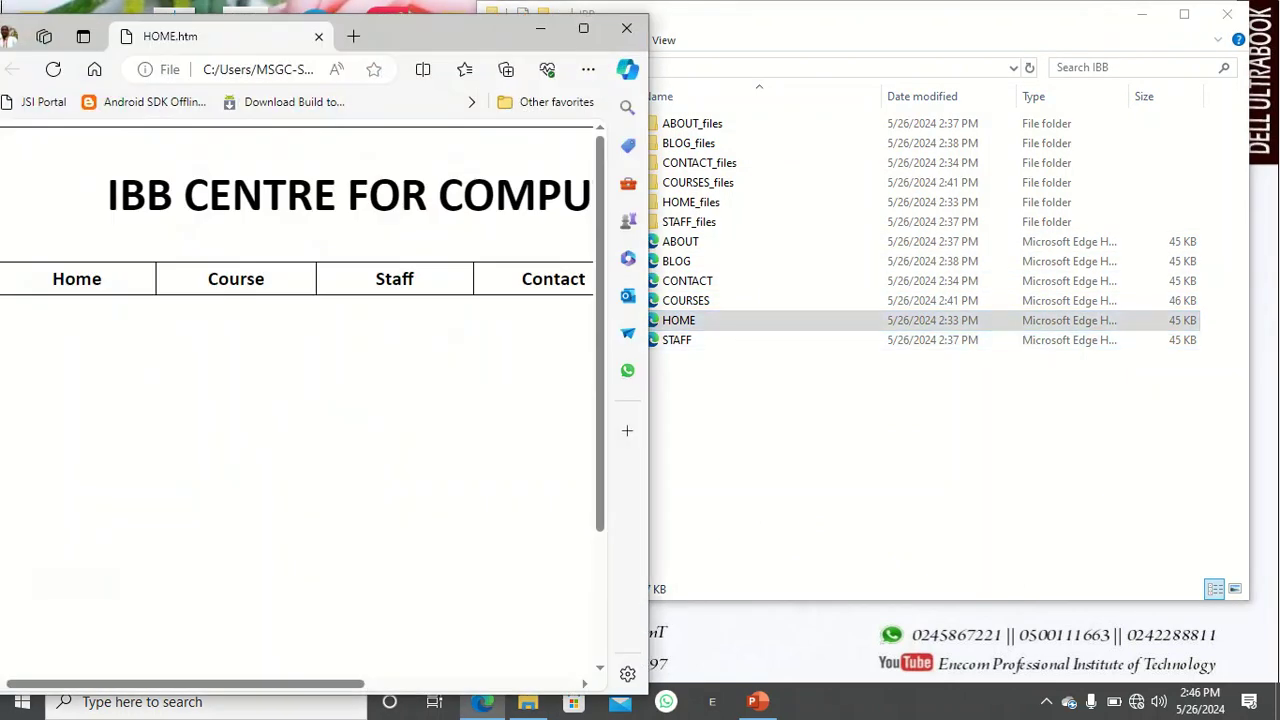
{"action": "left_click", "coordinate": [1142, 14]}
{"action": "left_click", "coordinate": [434, 38]}
{"action": "left_click", "coordinate": [584, 30]}
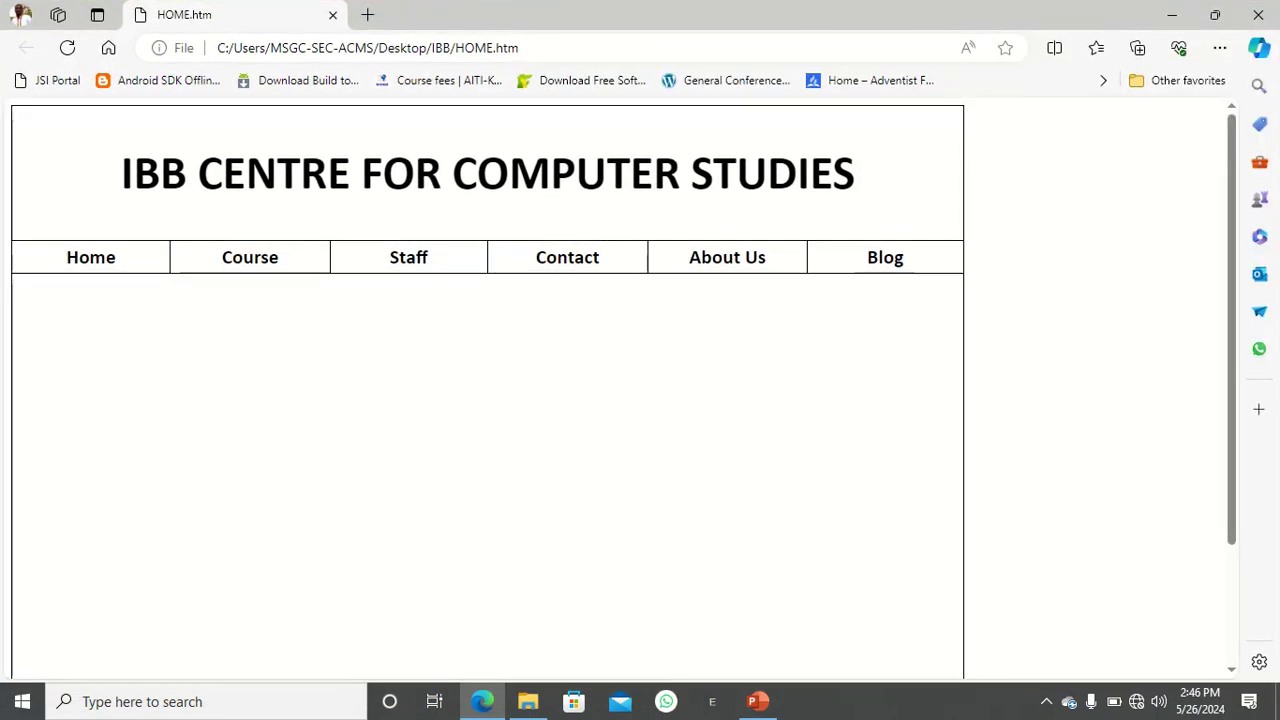
{"action": "double_click", "coordinate": [885, 257]}
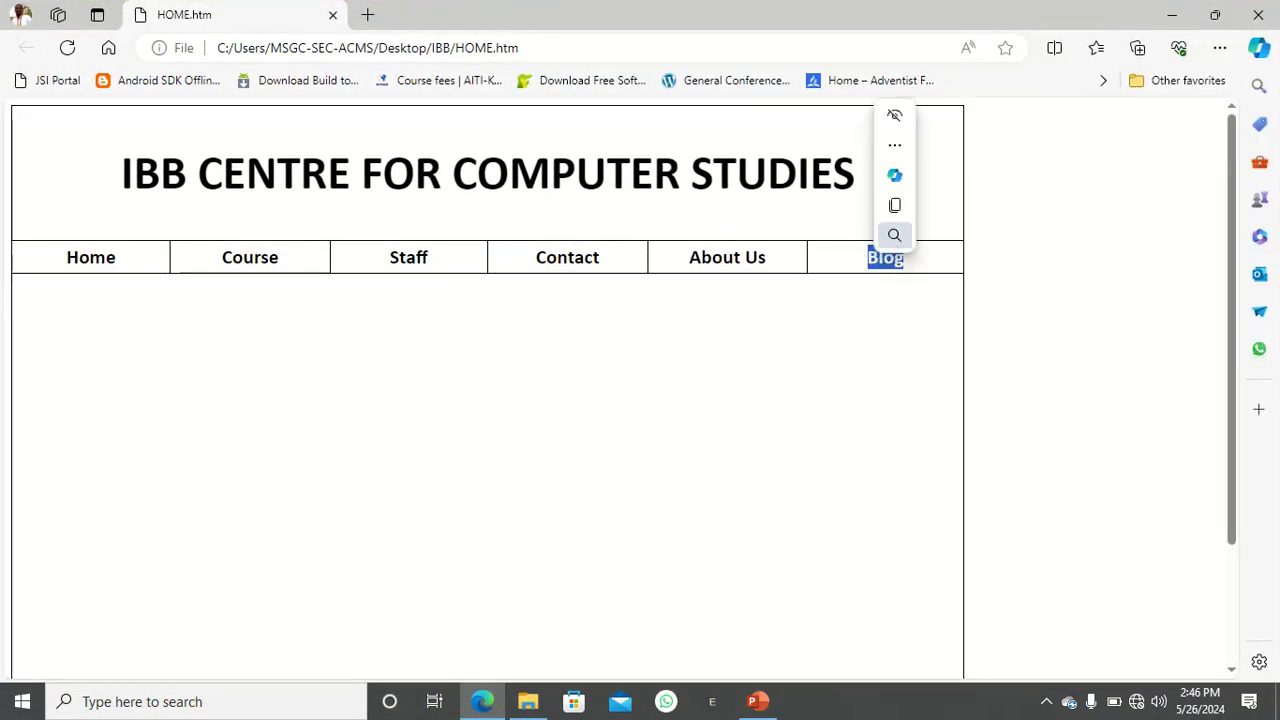
{"action": "right_click", "coordinate": [885, 258]}
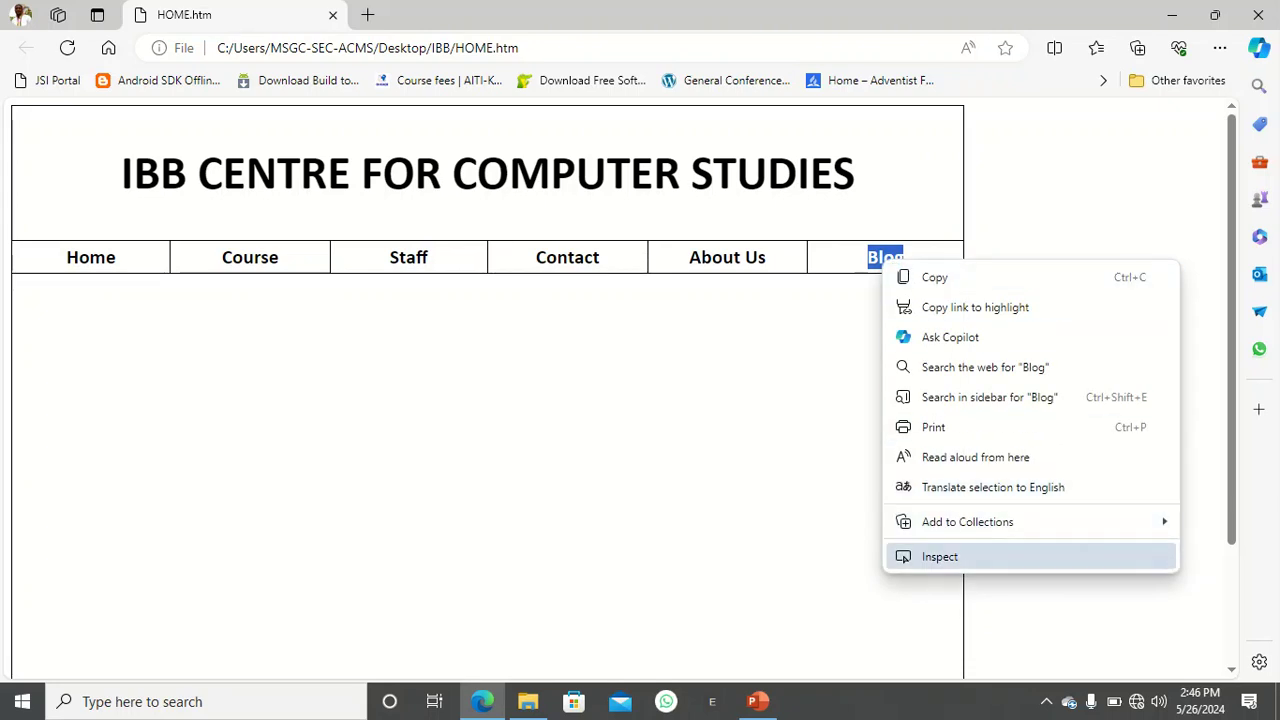
{"action": "left_click", "coordinate": [760, 390]}
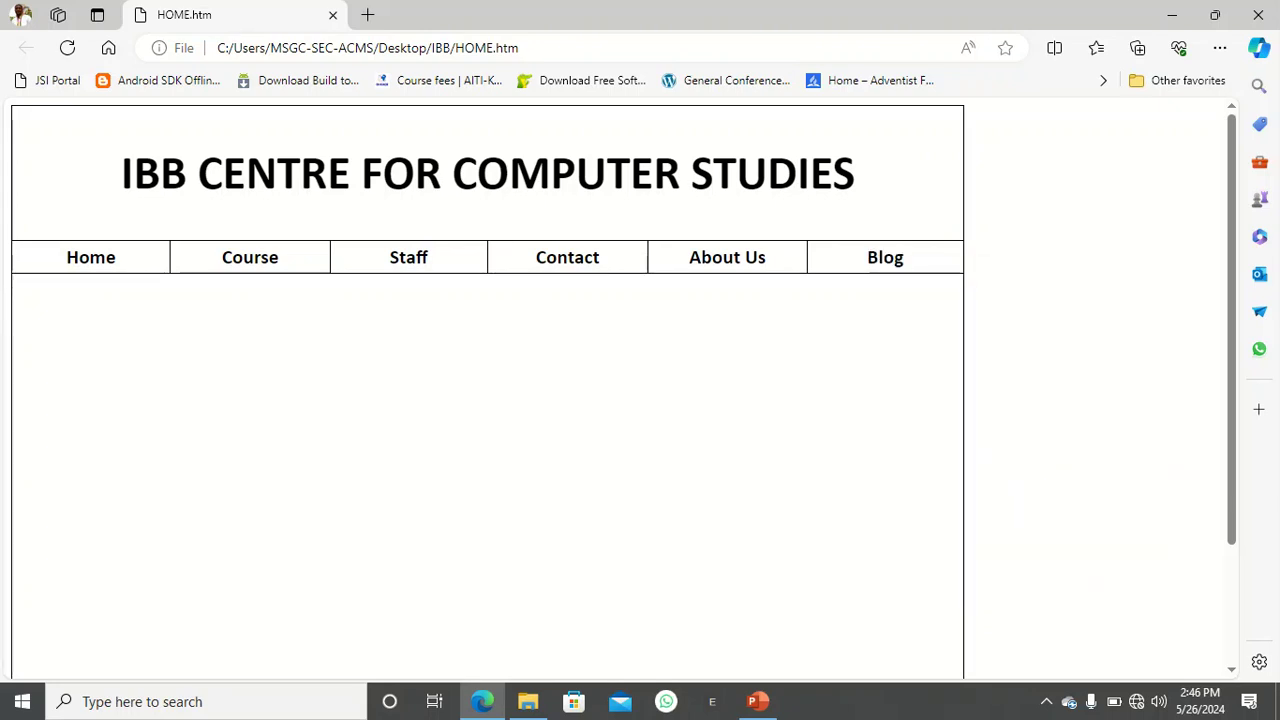
Close the browser and open the HOME web page from the IBB folder in Word.
{"action": "left_click", "coordinate": [1258, 14]}
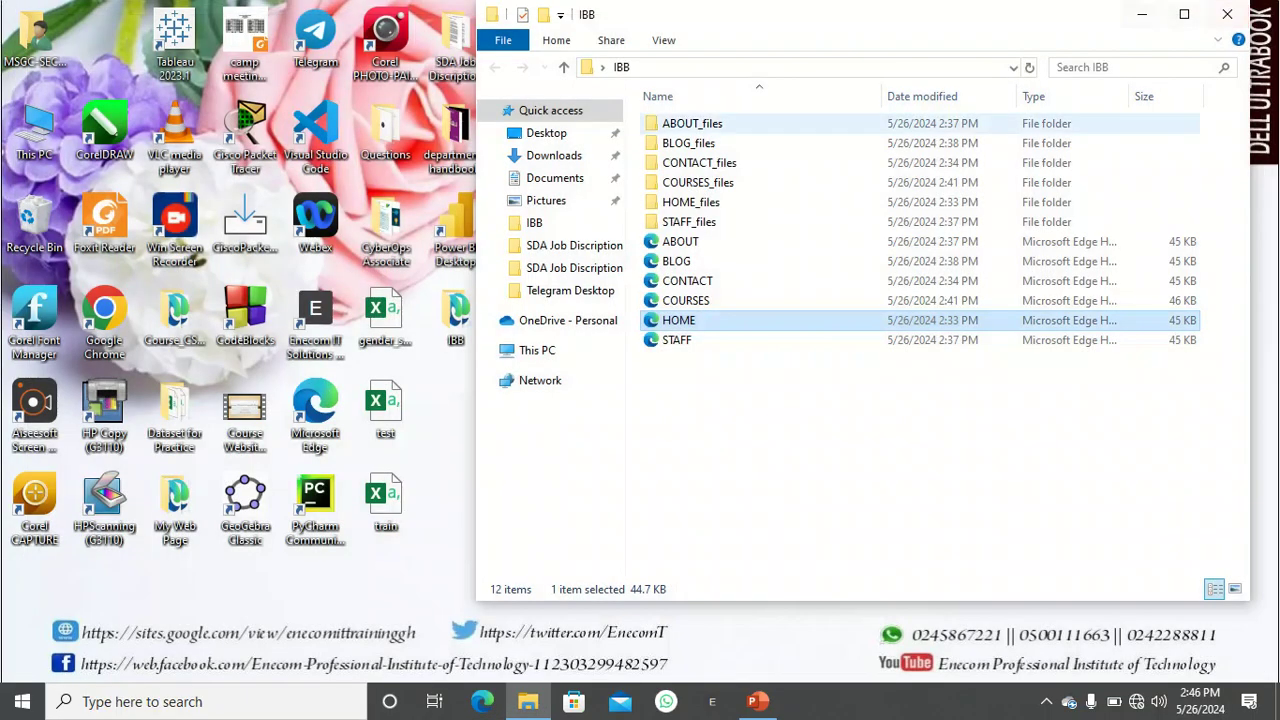
{"action": "right_click", "coordinate": [680, 320]}
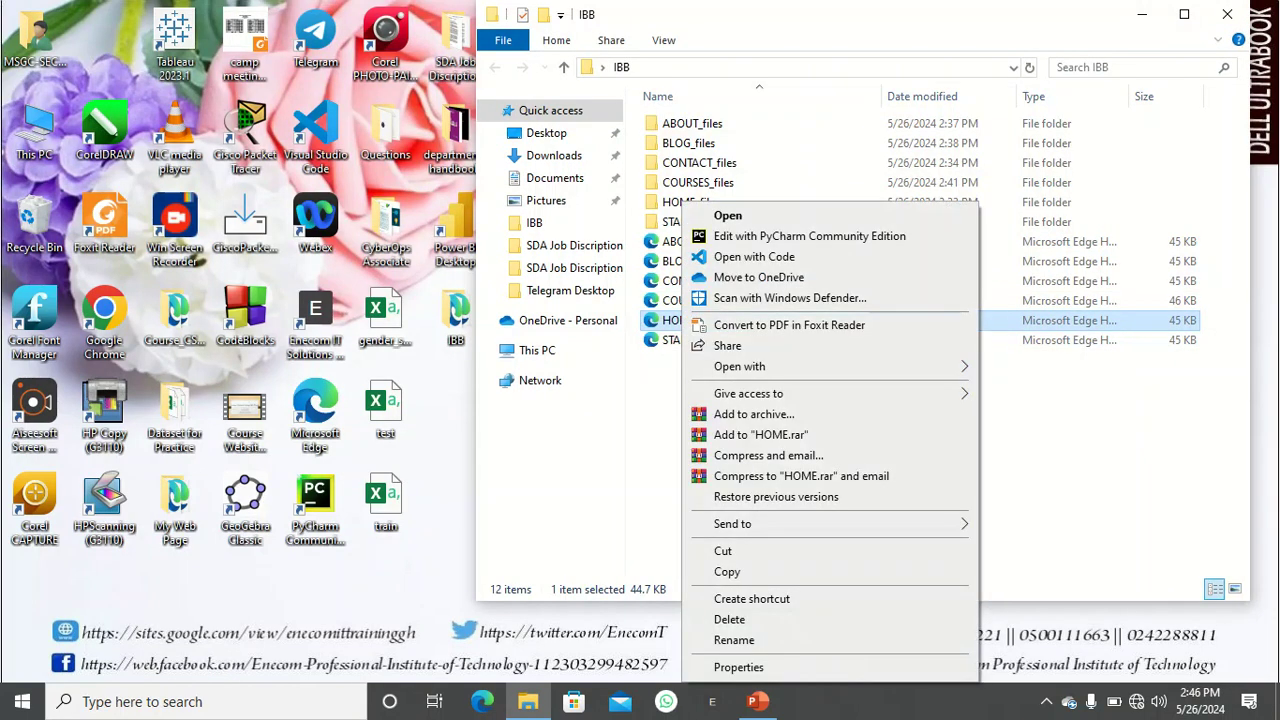
{"action": "mouse_move", "coordinate": [760, 366]}
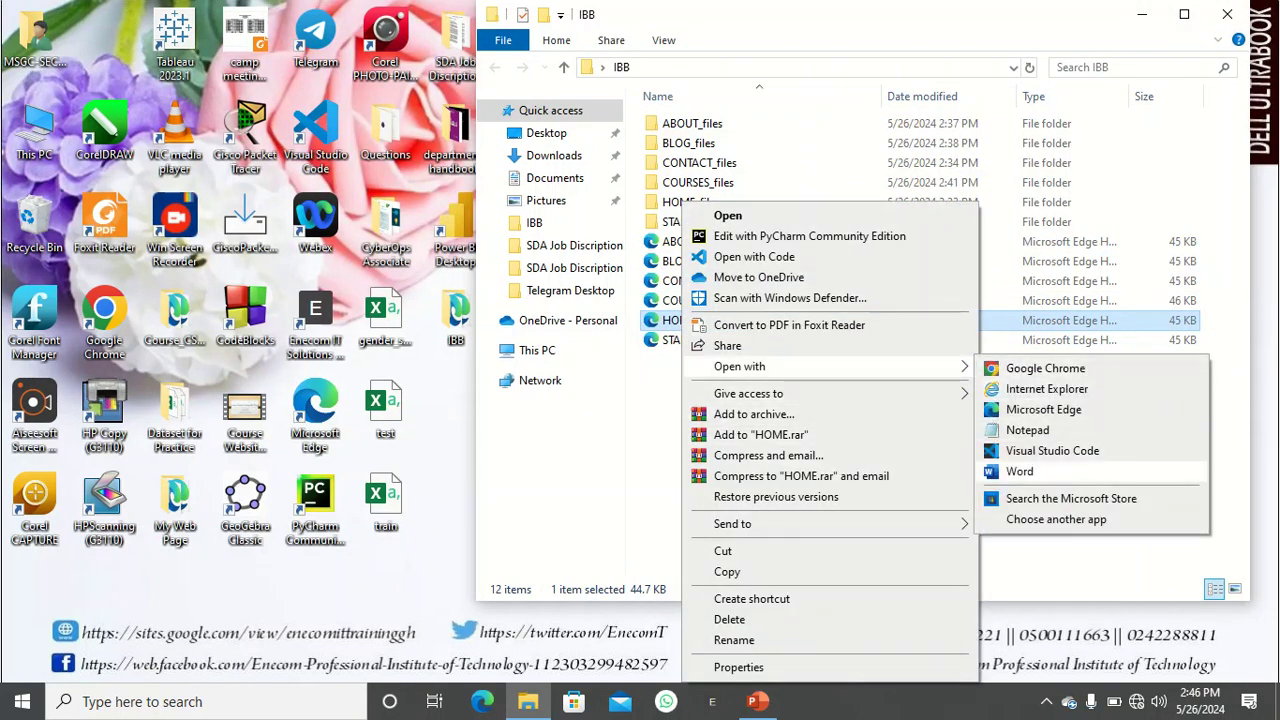
{"action": "left_click", "coordinate": [1019, 471]}
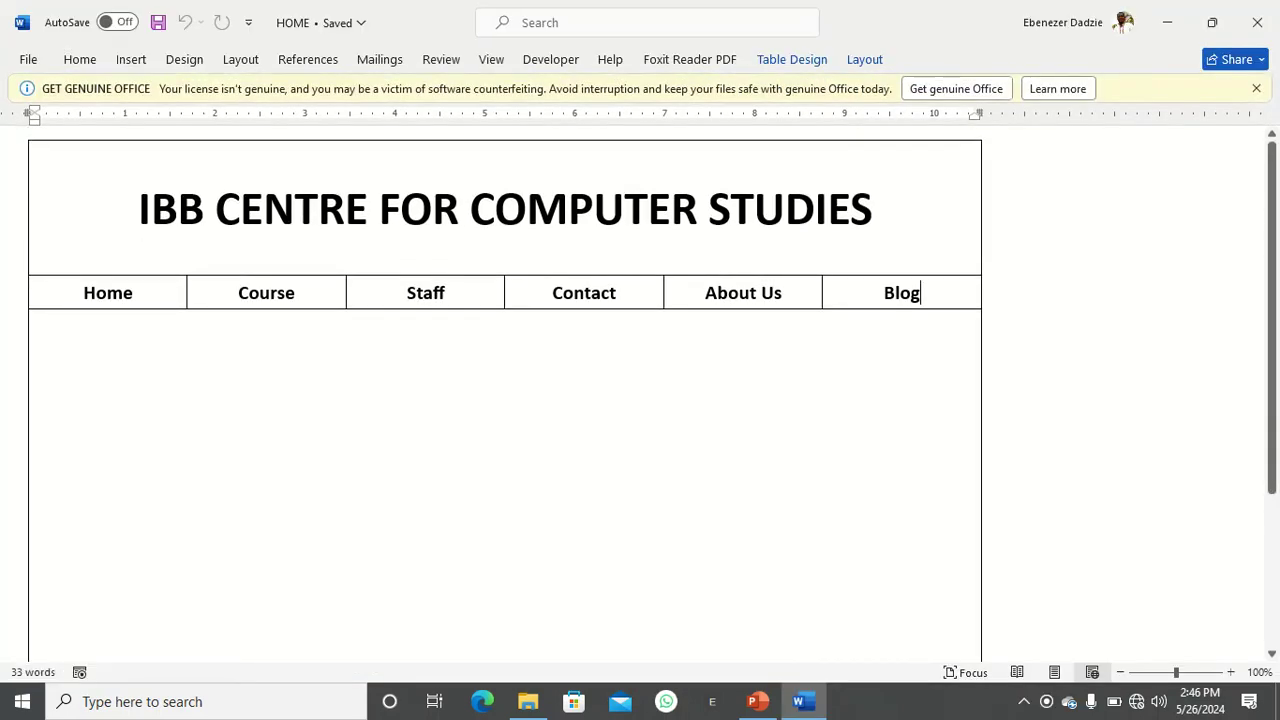
Hyperlink the "Blog" label in the navigation row to the existing BLOG web page in the IBB folder.
{"action": "double_click", "coordinate": [912, 293]}
{"action": "right_click", "coordinate": [903, 293]}
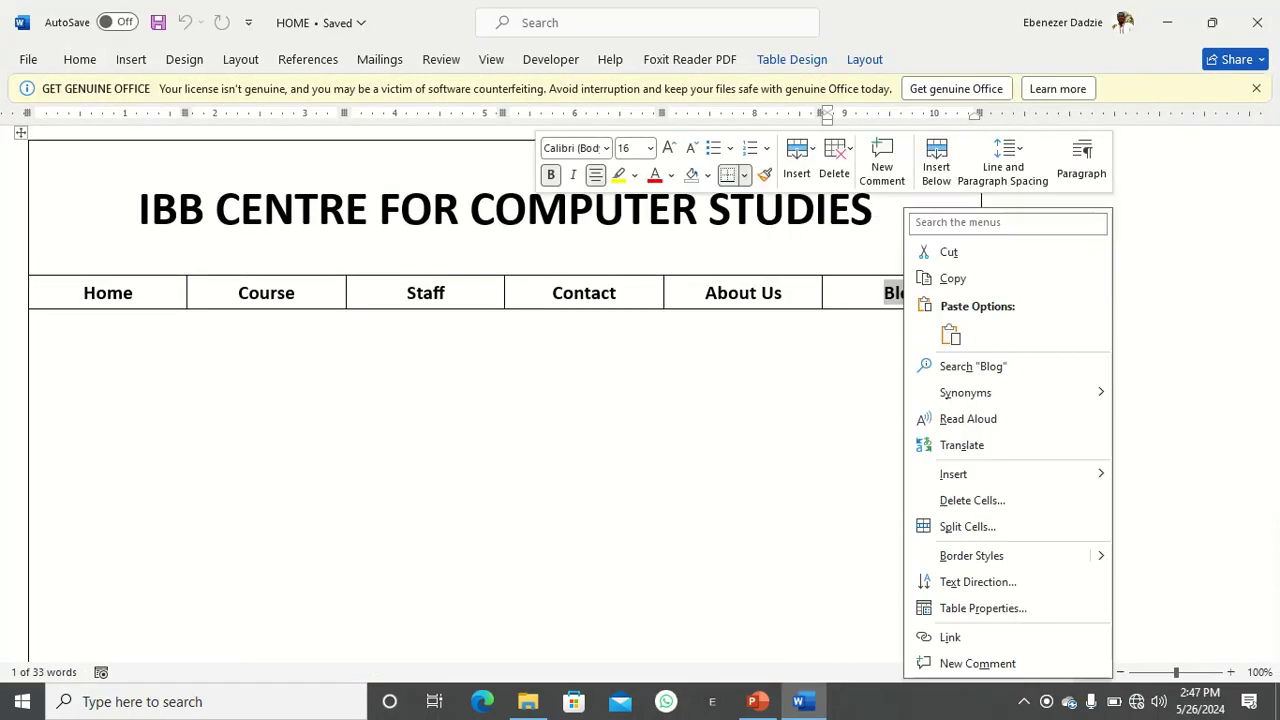
{"action": "left_click", "coordinate": [950, 637]}
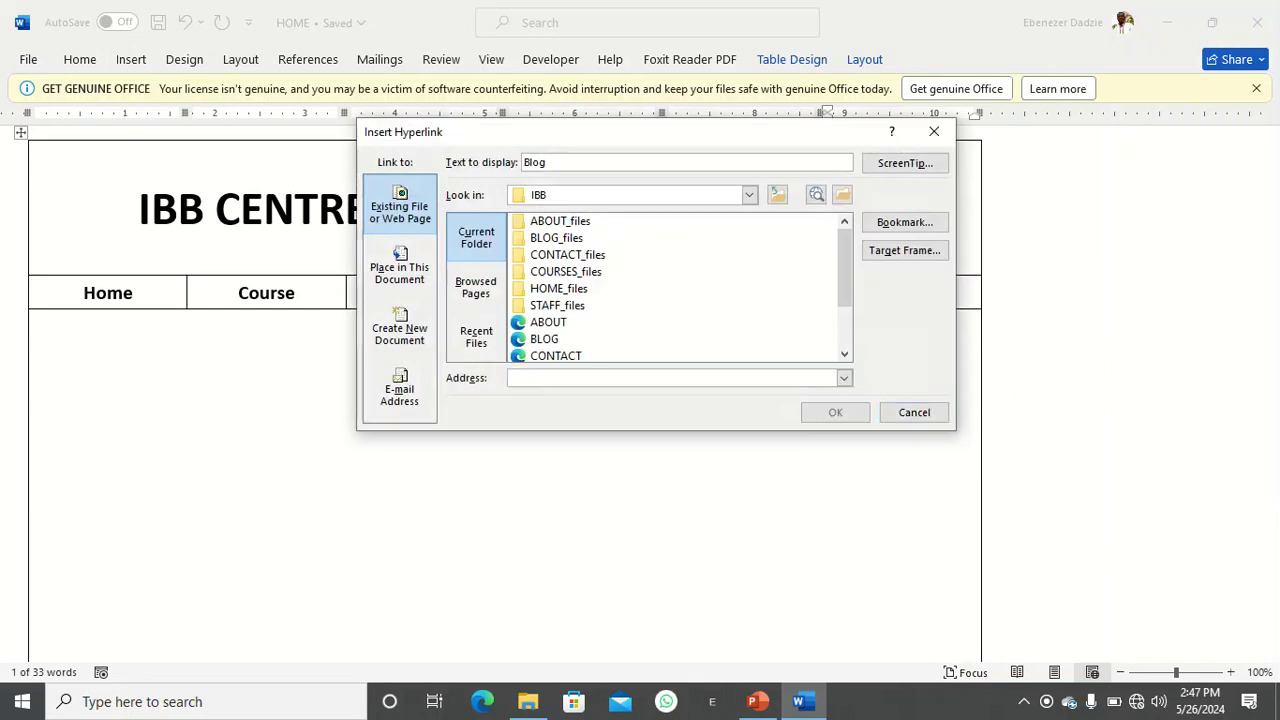
{"action": "left_click", "coordinate": [545, 272]}
{"action": "left_click", "coordinate": [835, 413]}
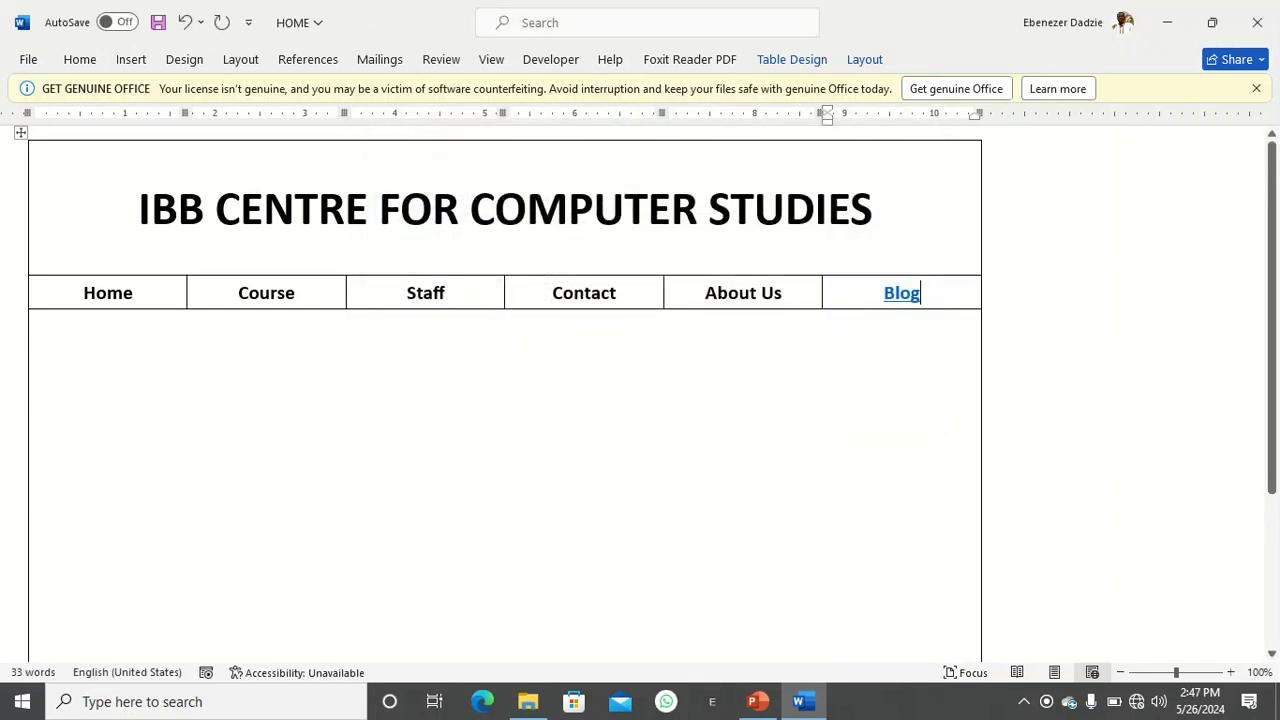
Hyperlink the "About Us" label in the navigation row to the existing ABOUT web page in the IBB folder.
{"action": "left_click_drag", "start_coordinate": [783, 293], "coordinate": [705, 293]}
{"action": "right_click", "coordinate": [742, 293]}
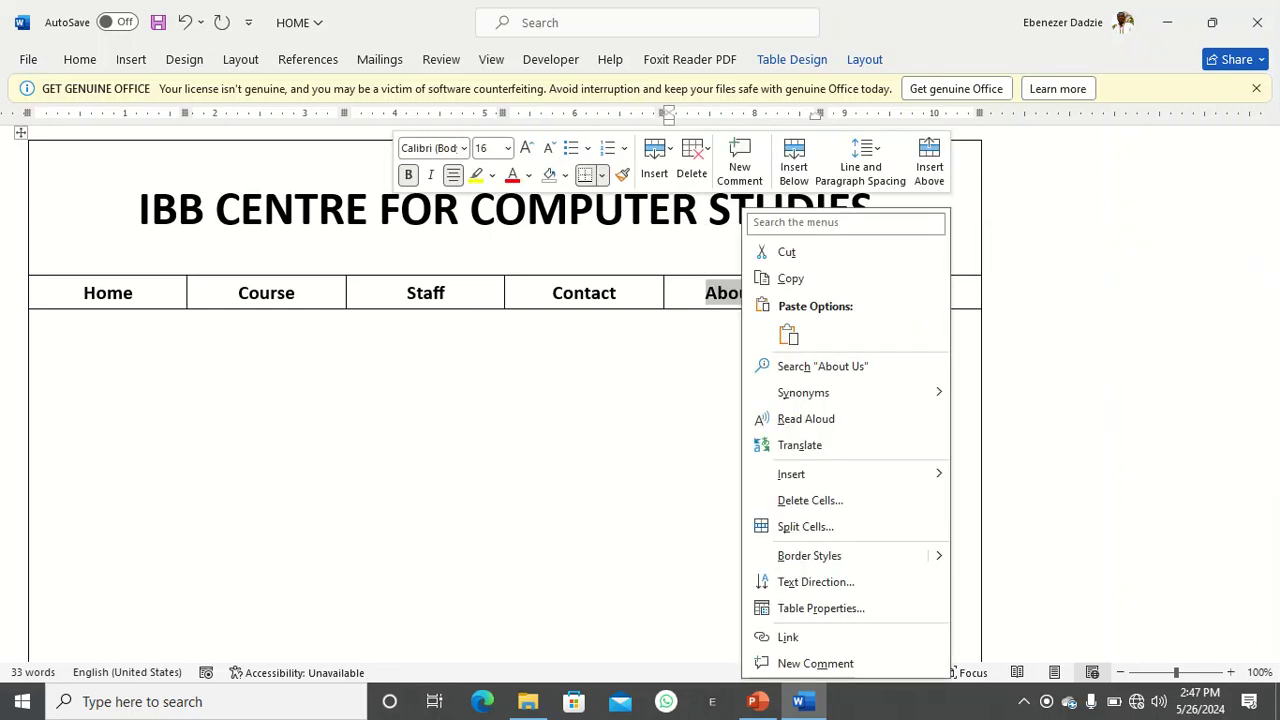
{"action": "left_click", "coordinate": [790, 637]}
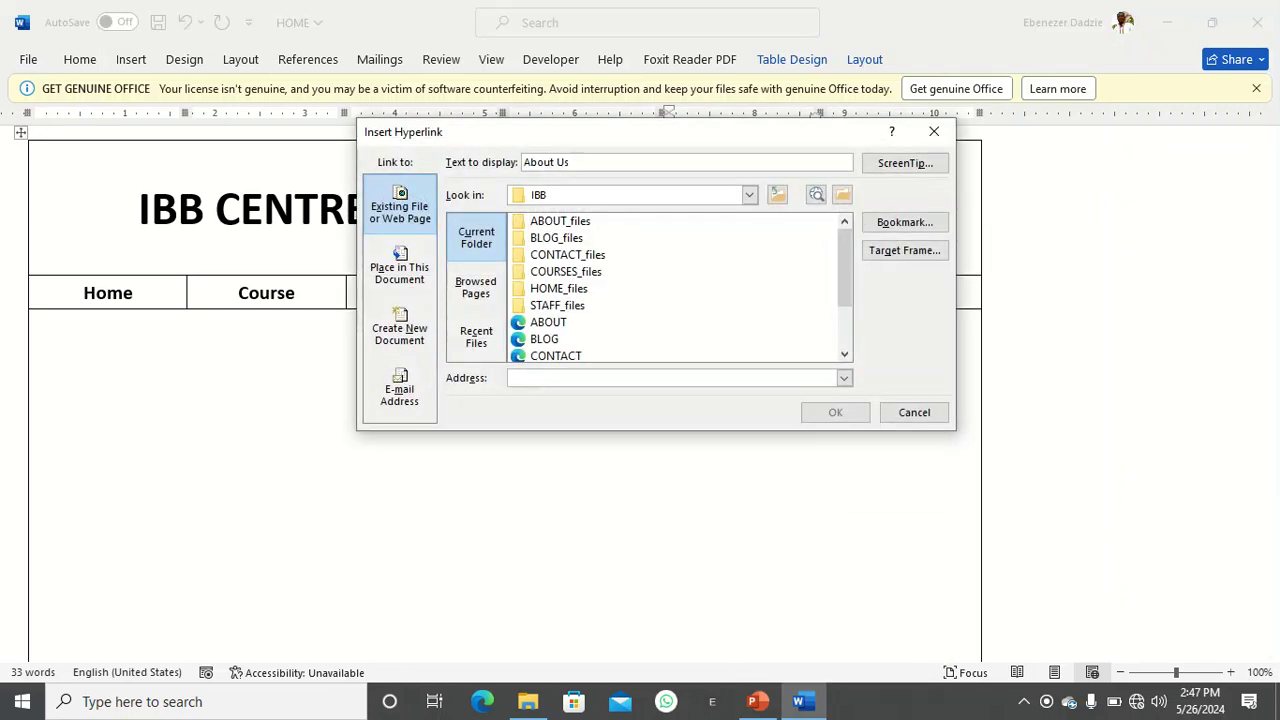
{"action": "left_click", "coordinate": [548, 322]}
{"action": "left_click", "coordinate": [835, 412]}
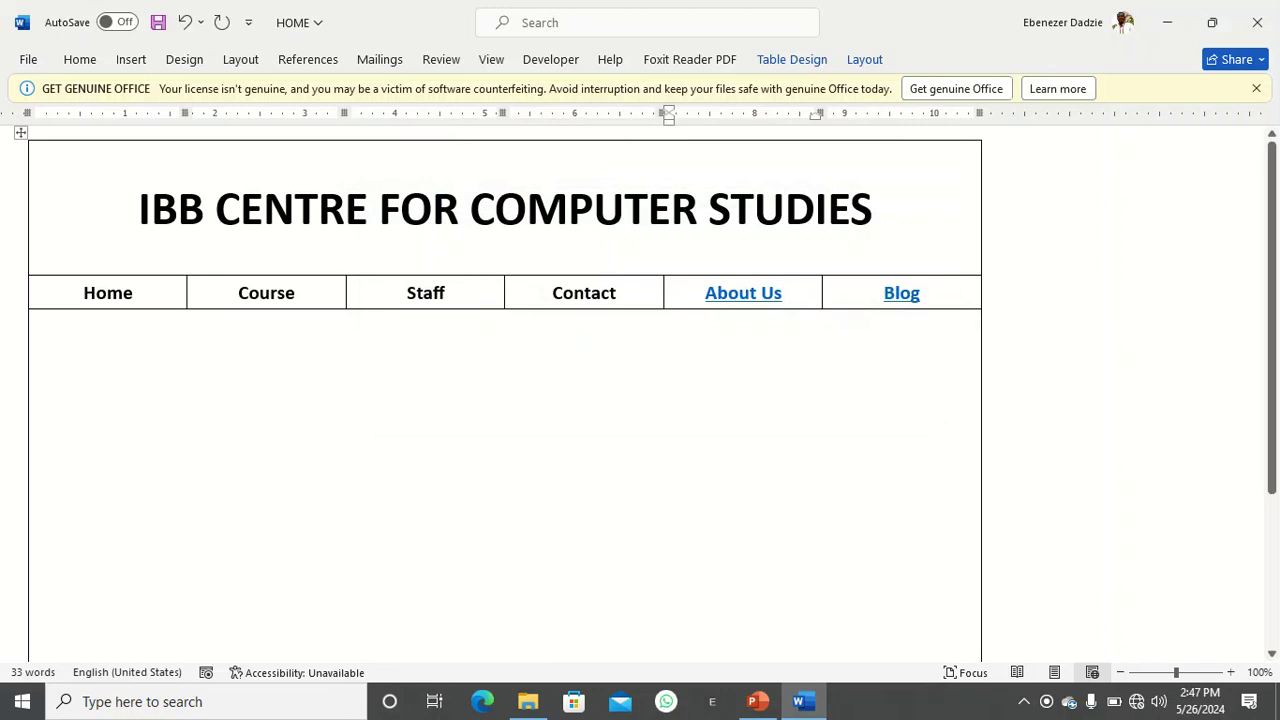
Hyperlink the "Contact" label in the navigation row to the existing CONTACT web page in the IBB folder.
{"action": "left_click_drag", "start_coordinate": [617, 293], "coordinate": [552, 293]}
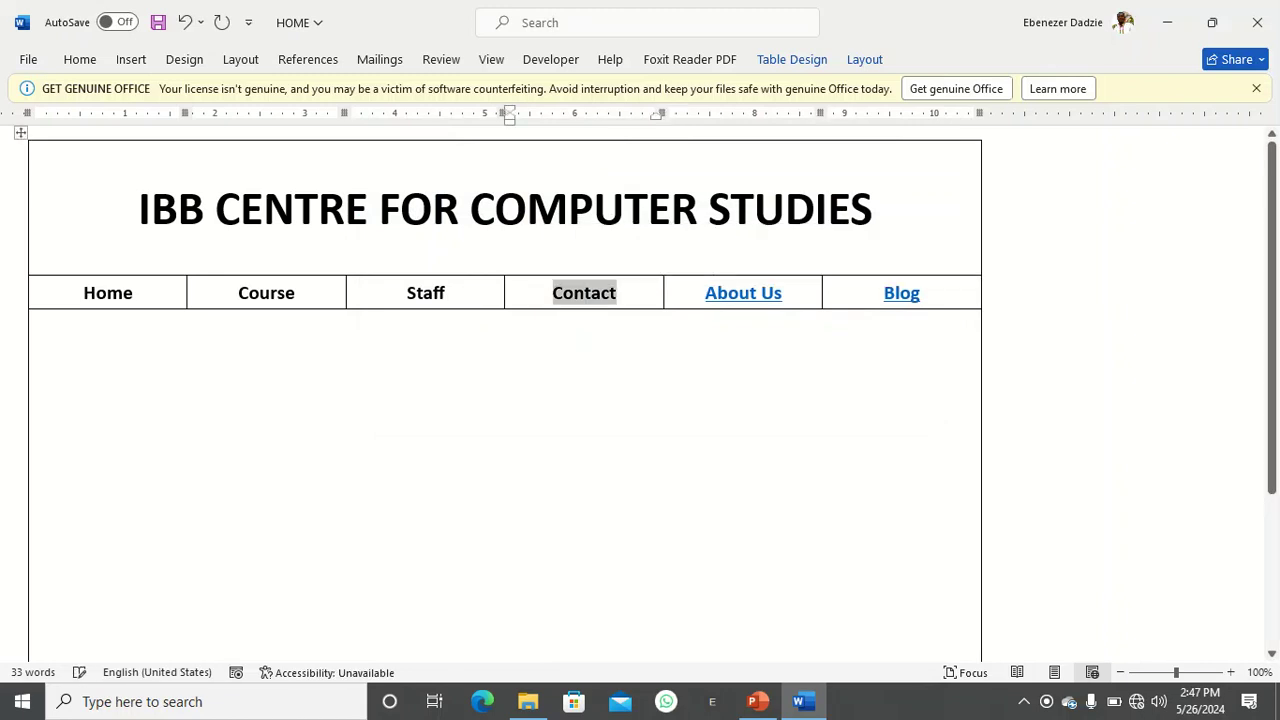
{"action": "right_click", "coordinate": [552, 293]}
{"action": "left_click", "coordinate": [640, 637]}
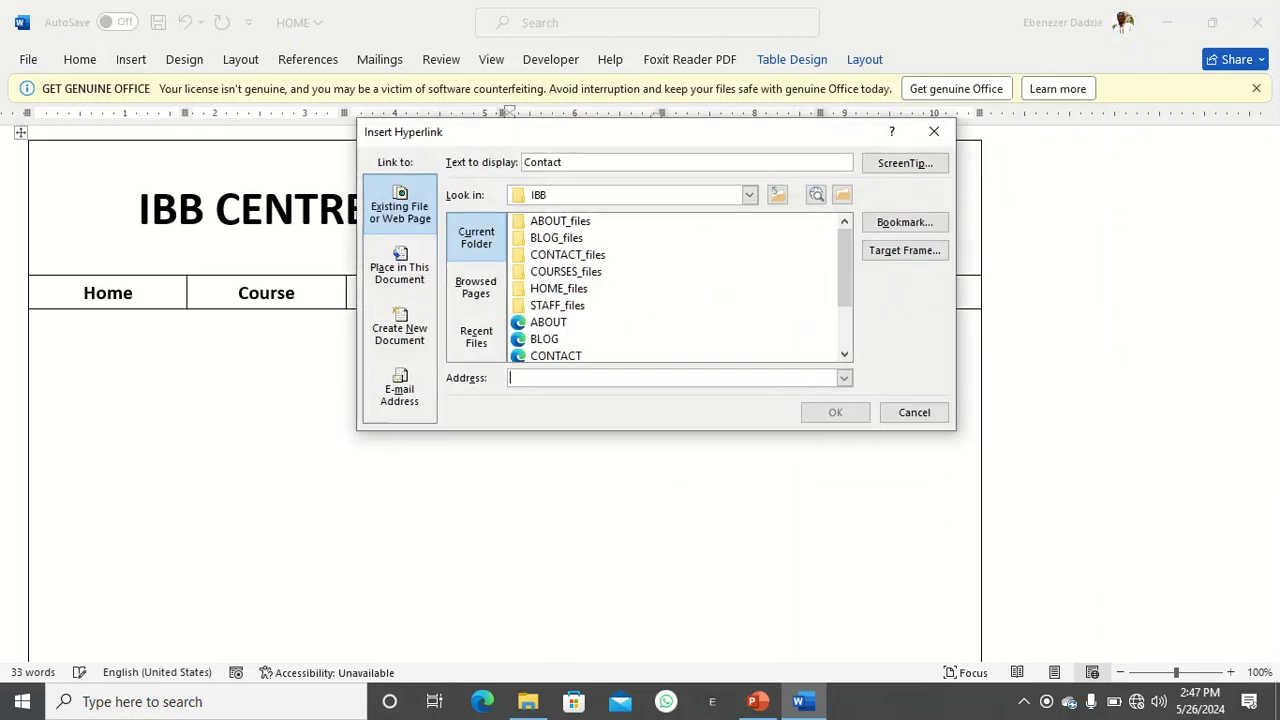
{"action": "scroll", "coordinate": [675, 288], "scroll_direction": "down", "scroll_amount": 1}
{"action": "left_click", "coordinate": [556, 305]}
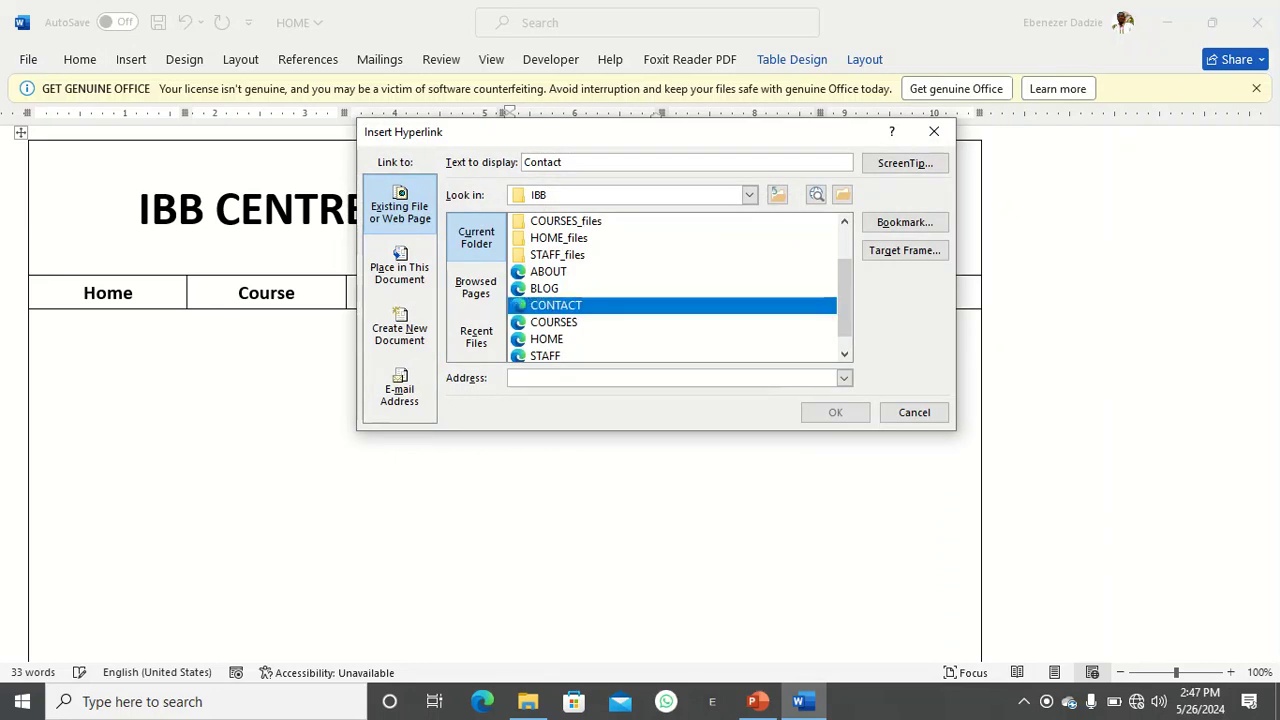
{"action": "left_click", "coordinate": [835, 412]}
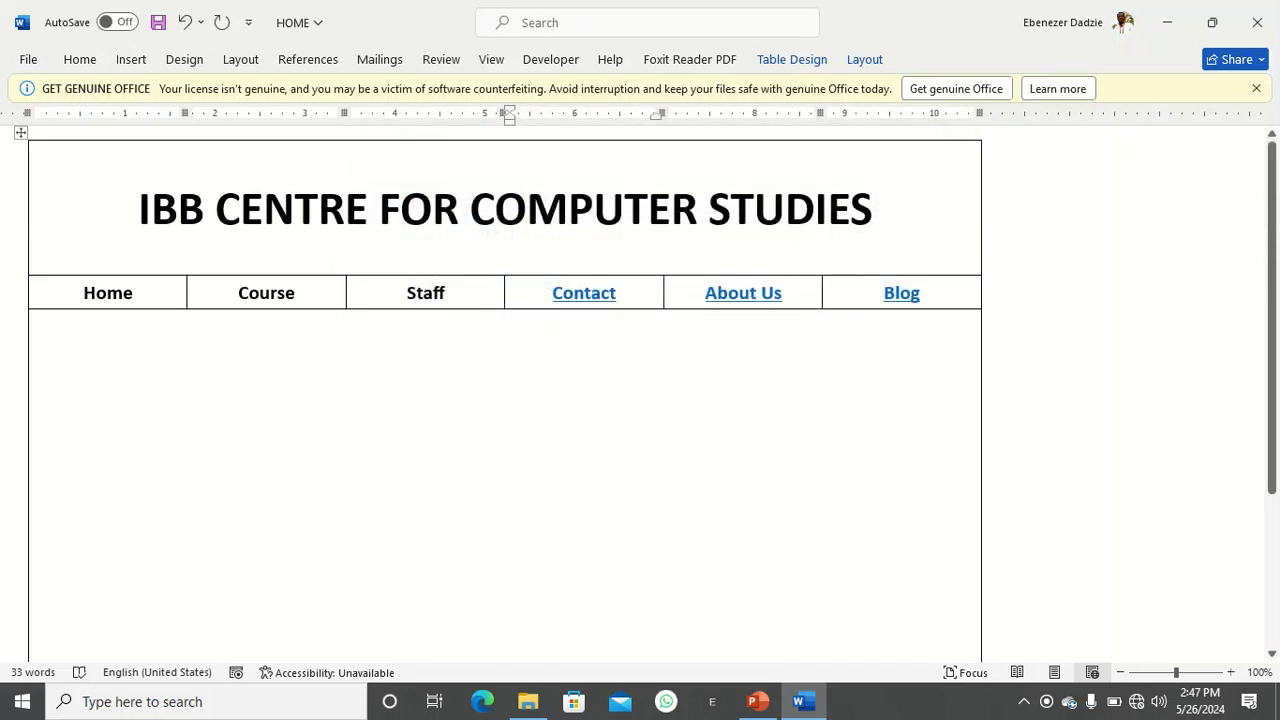
Hyperlink the "Staff" label in the navigation row to the existing STAFF web page in the IBB folder.
{"action": "left_click_drag", "start_coordinate": [446, 293], "coordinate": [407, 293]}
{"action": "right_click", "coordinate": [422, 293]}
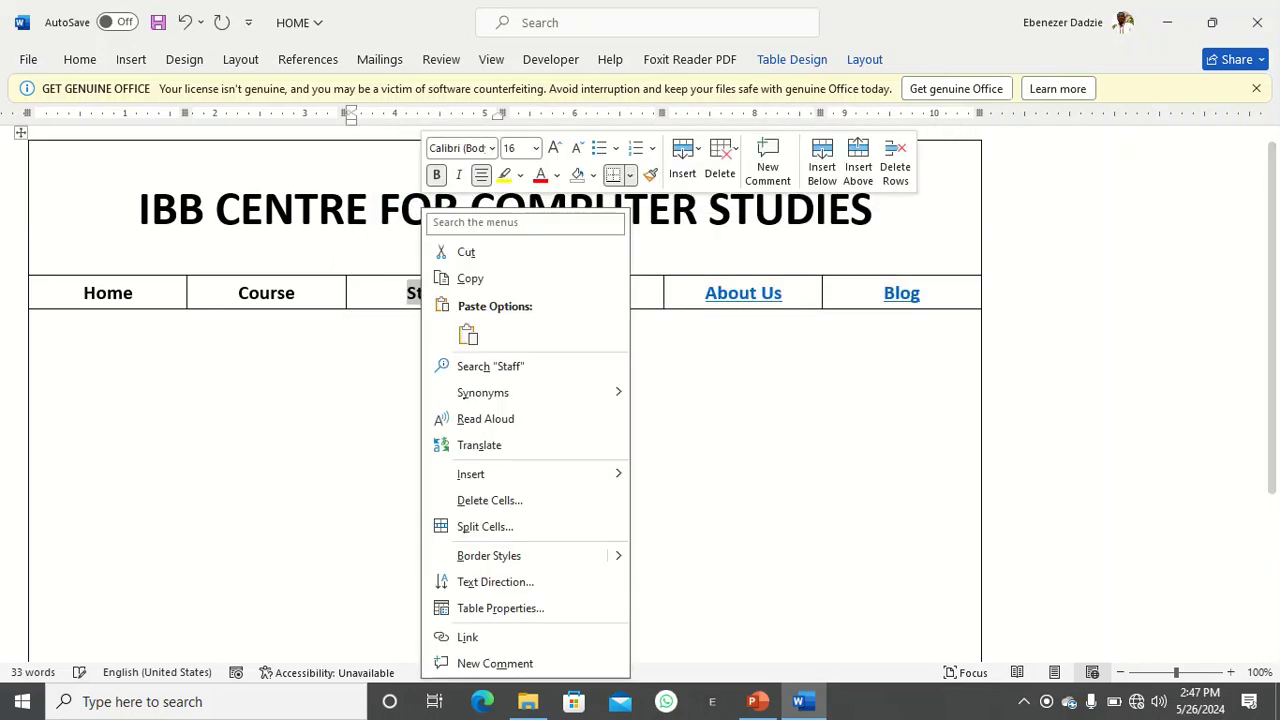
{"action": "left_click", "coordinate": [36, 318]}
{"action": "left_click_drag", "start_coordinate": [446, 293], "coordinate": [407, 293]}
{"action": "right_click", "coordinate": [412, 293]}
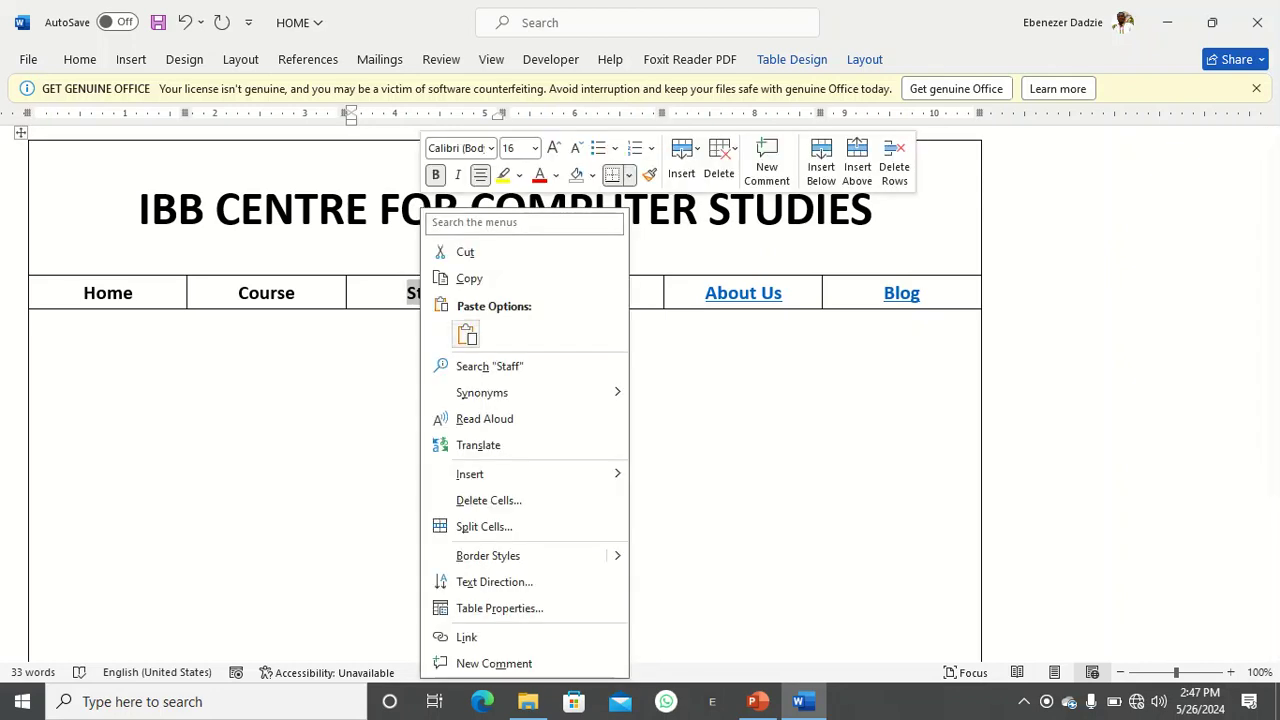
{"action": "left_click", "coordinate": [466, 637]}
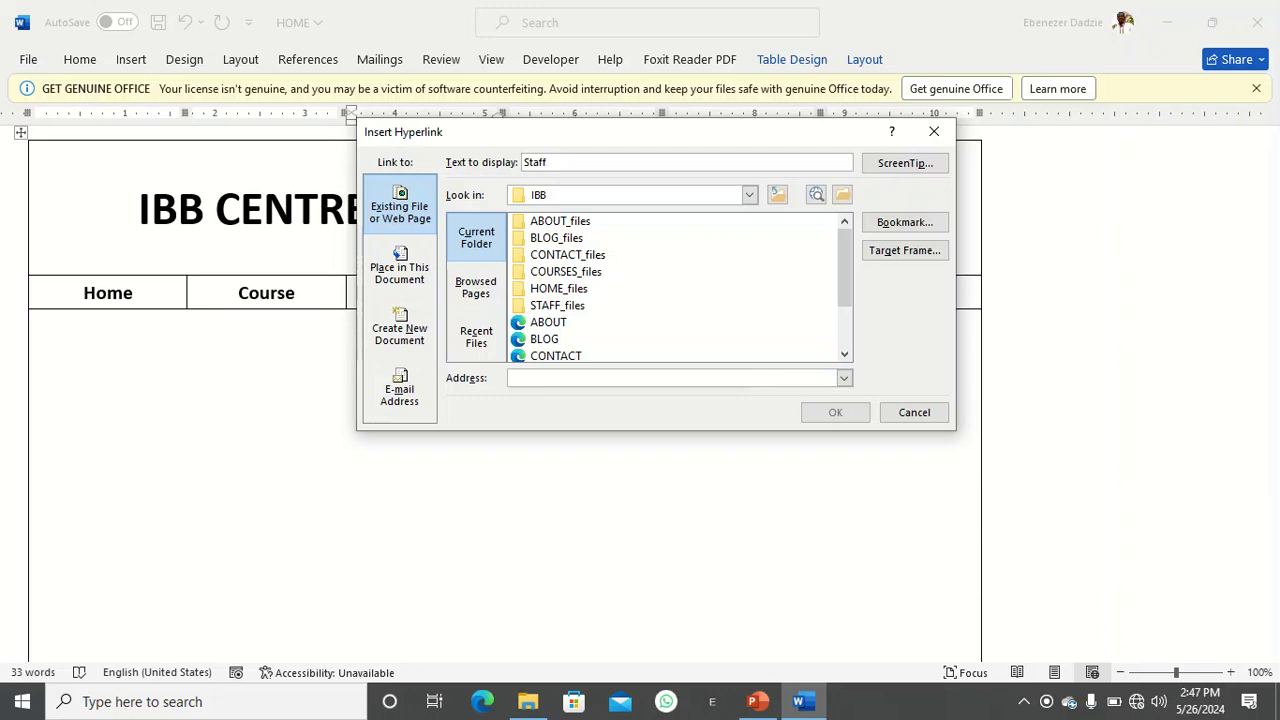
{"action": "left_click", "coordinate": [545, 339]}
{"action": "left_click", "coordinate": [835, 412]}
Hyperlink the "Course" label in the navigation row to the existing file COURSES.htm.
{"action": "left_click_drag", "start_coordinate": [296, 292], "coordinate": [248, 292]}
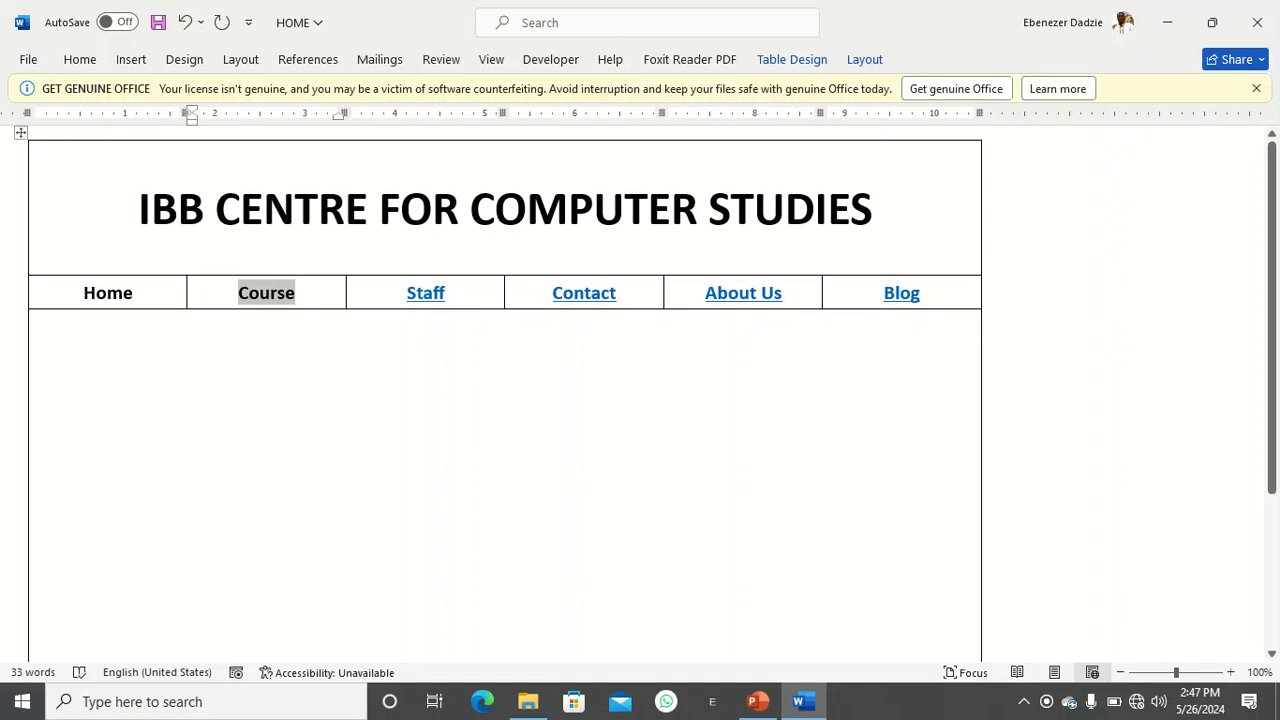
{"action": "right_click", "coordinate": [270, 292]}
{"action": "left_click", "coordinate": [330, 636]}
{"action": "scroll", "coordinate": [600, 300], "scroll_direction": "down", "scroll_amount": 2}
{"action": "left_click", "coordinate": [556, 305]}
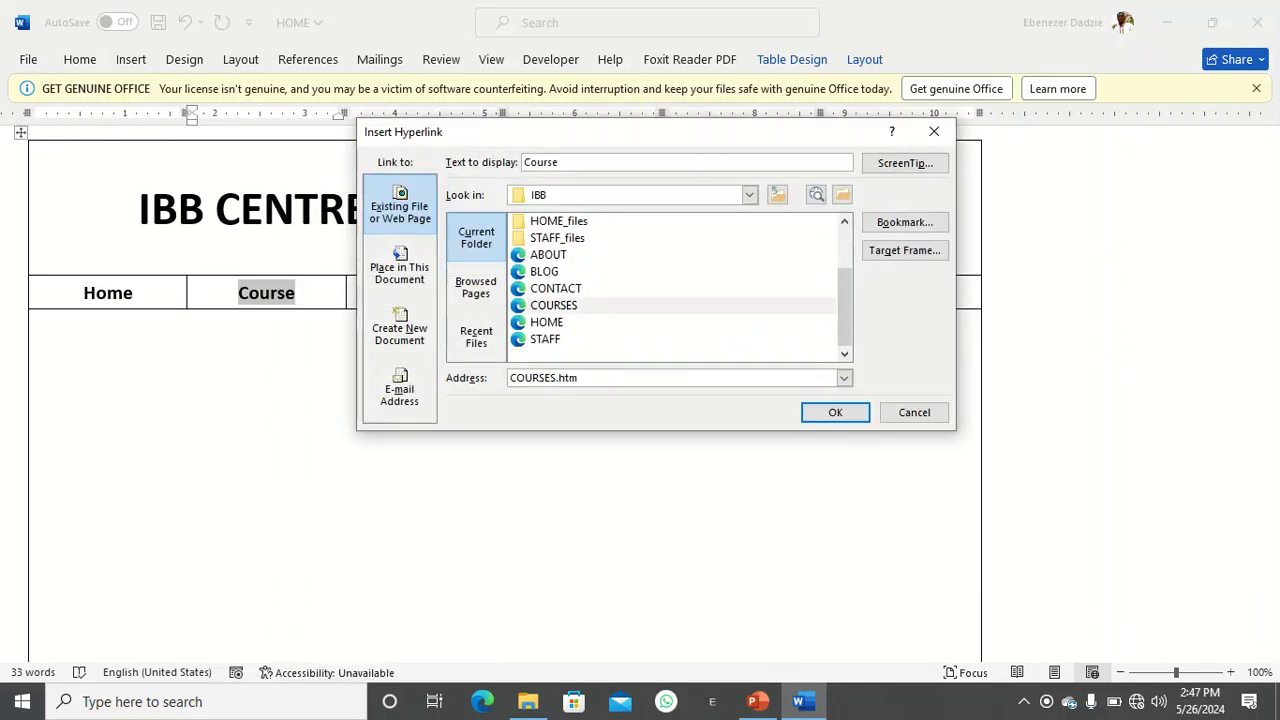
{"action": "left_click", "coordinate": [835, 412]}
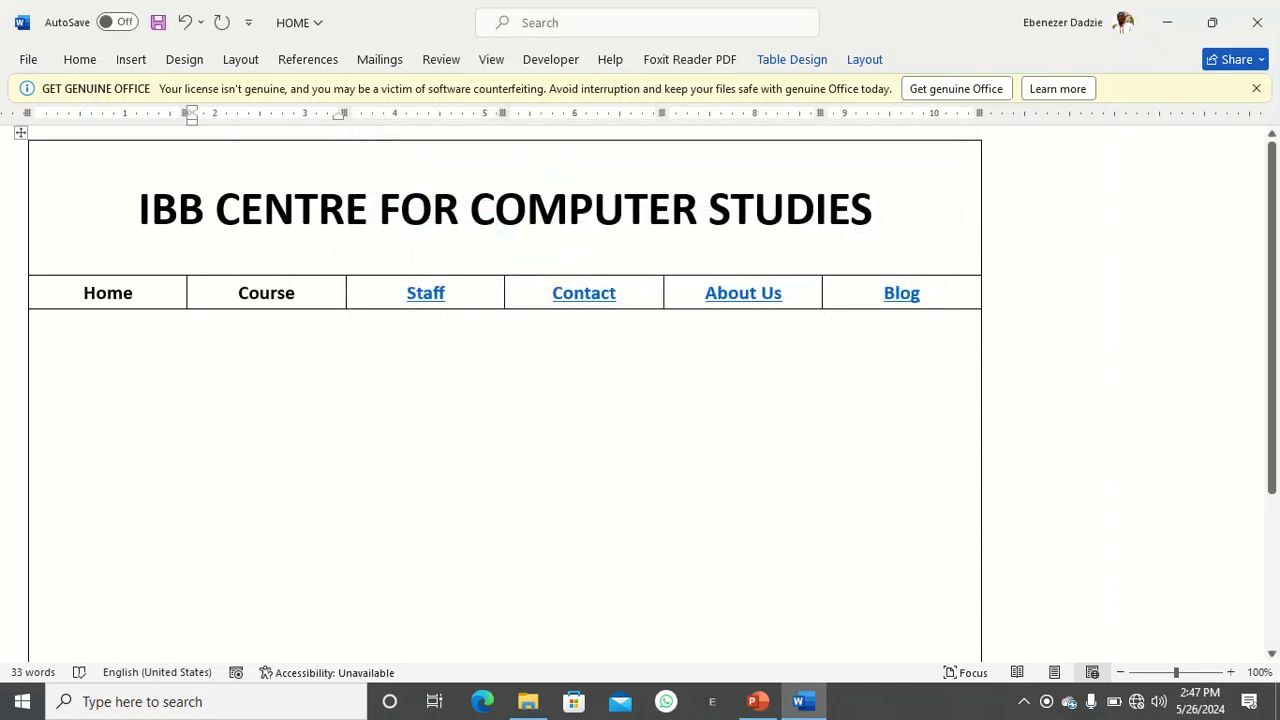
Hyperlink the "Home" label in the navigation row to the existing file HOME.htm.
{"action": "left_click_drag", "start_coordinate": [134, 293], "coordinate": [82, 293]}
{"action": "right_click", "coordinate": [94, 293]}
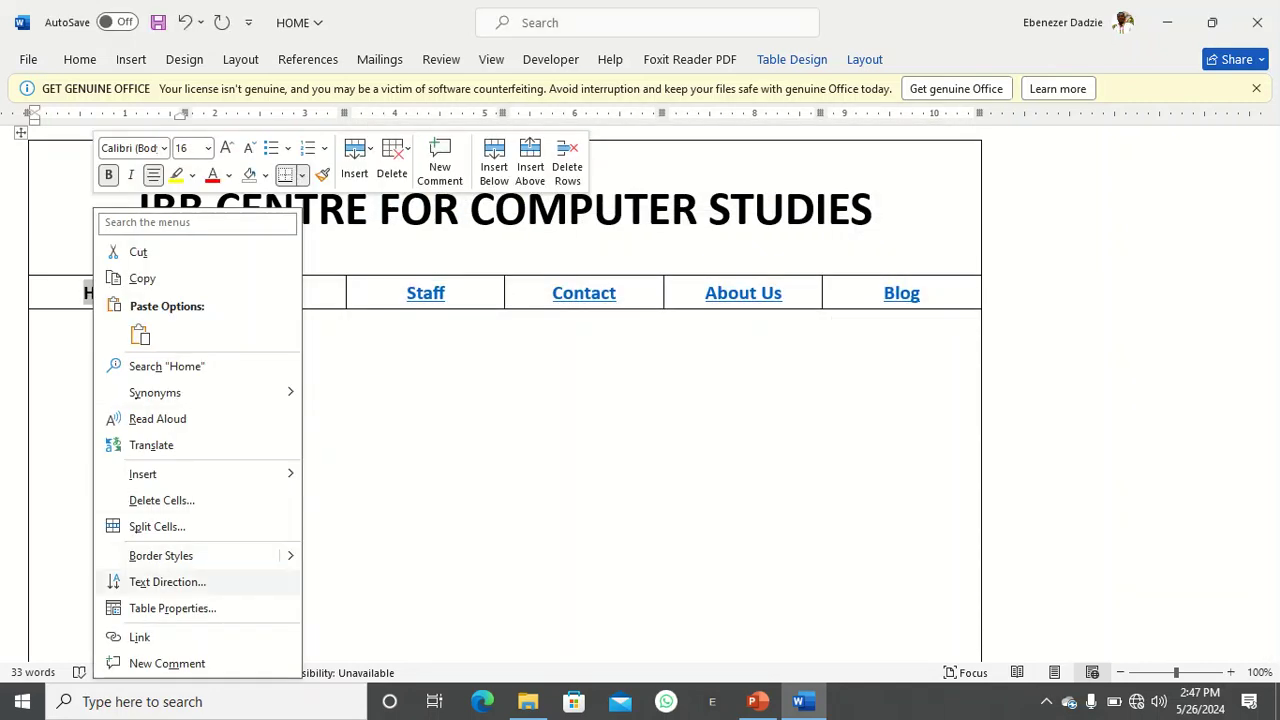
{"action": "left_click", "coordinate": [139, 637]}
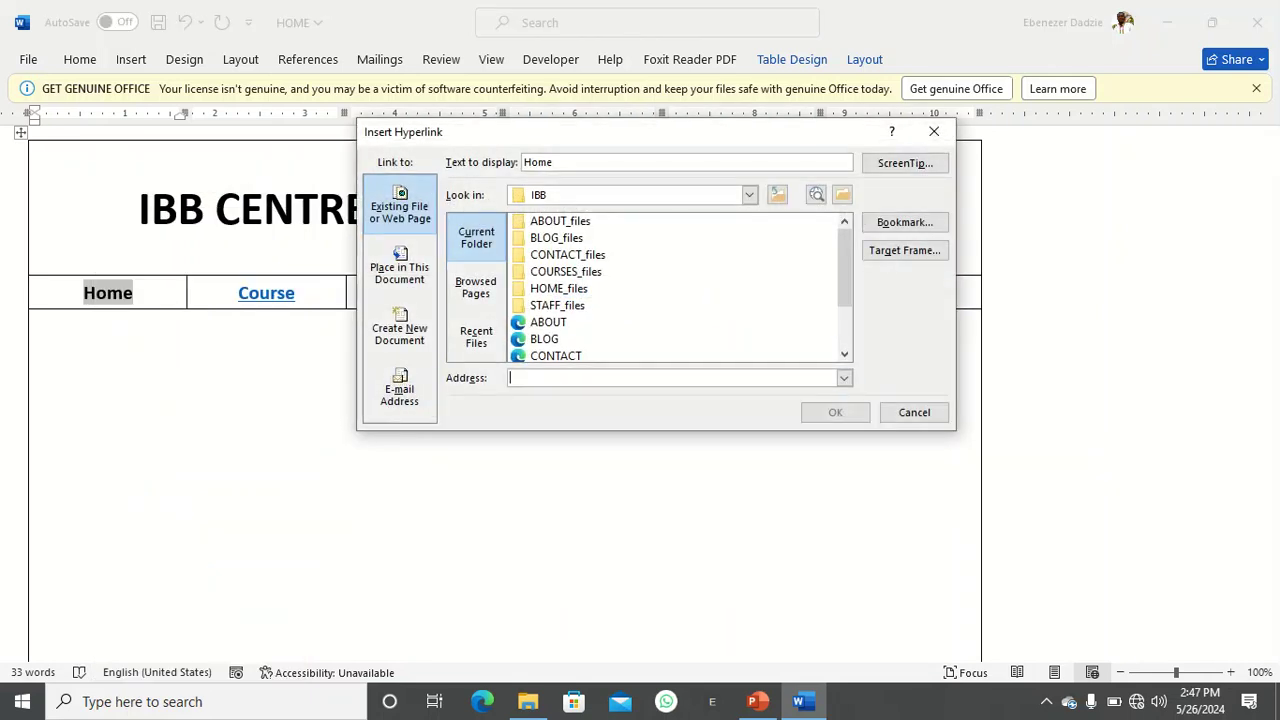
{"action": "left_click", "coordinate": [560, 322]}
{"action": "scroll", "coordinate": [560, 322], "scroll_direction": "down", "scroll_amount": 2}
{"action": "left_click", "coordinate": [560, 322]}
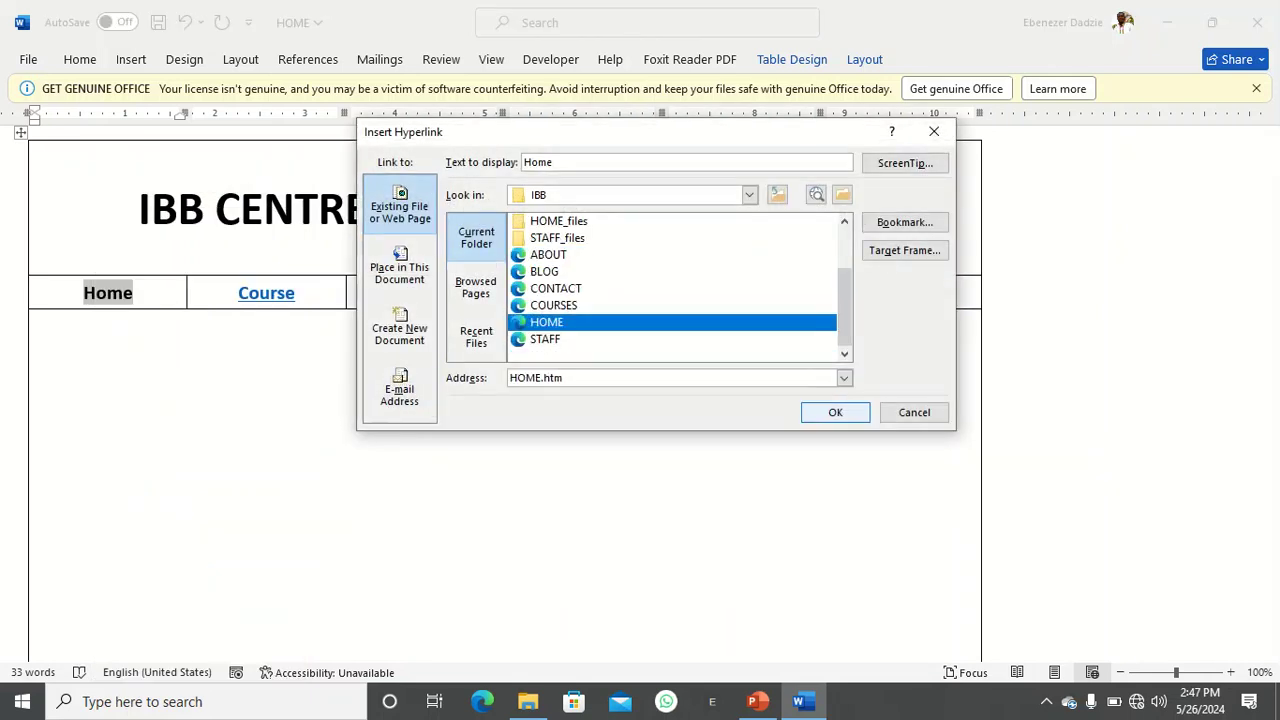
{"action": "left_click", "coordinate": [835, 413]}
Hyperlink the "HOME" label in the footer row to the existing HOME web page in the IBB folder.
{"action": "scroll", "coordinate": [505, 400], "scroll_direction": "down", "scroll_amount": 5}
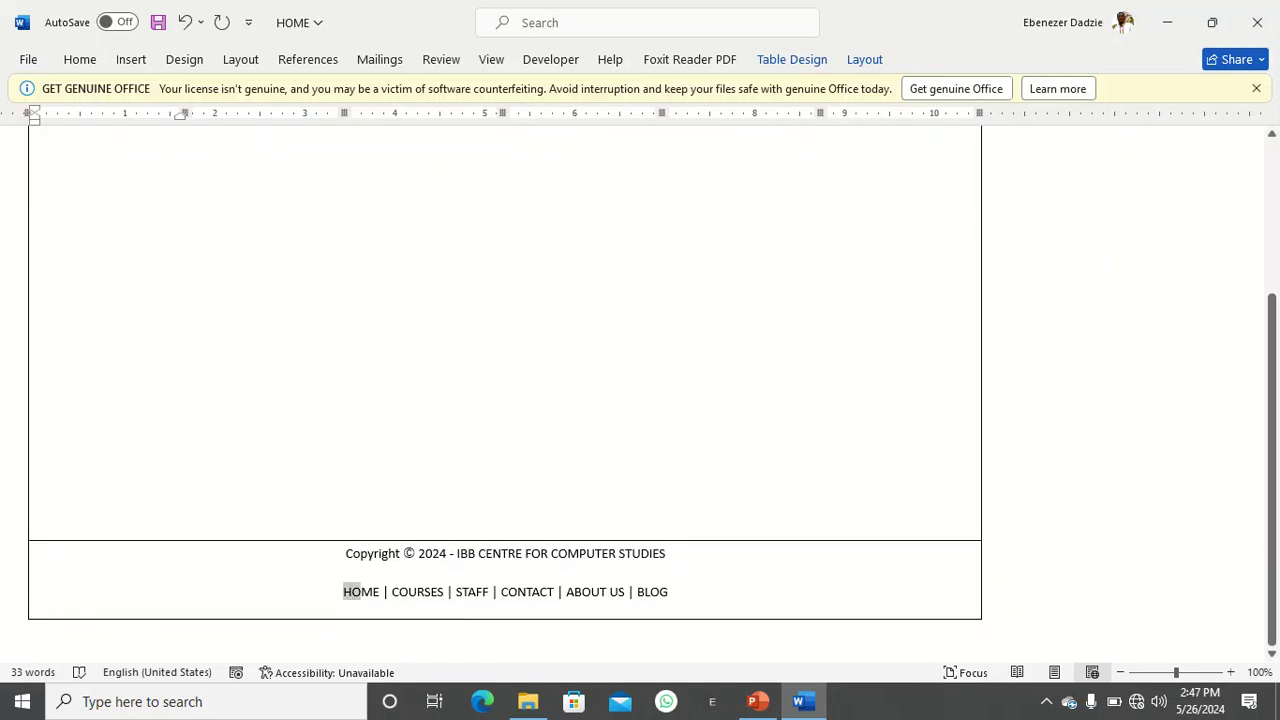
{"action": "right_click", "coordinate": [370, 591]}
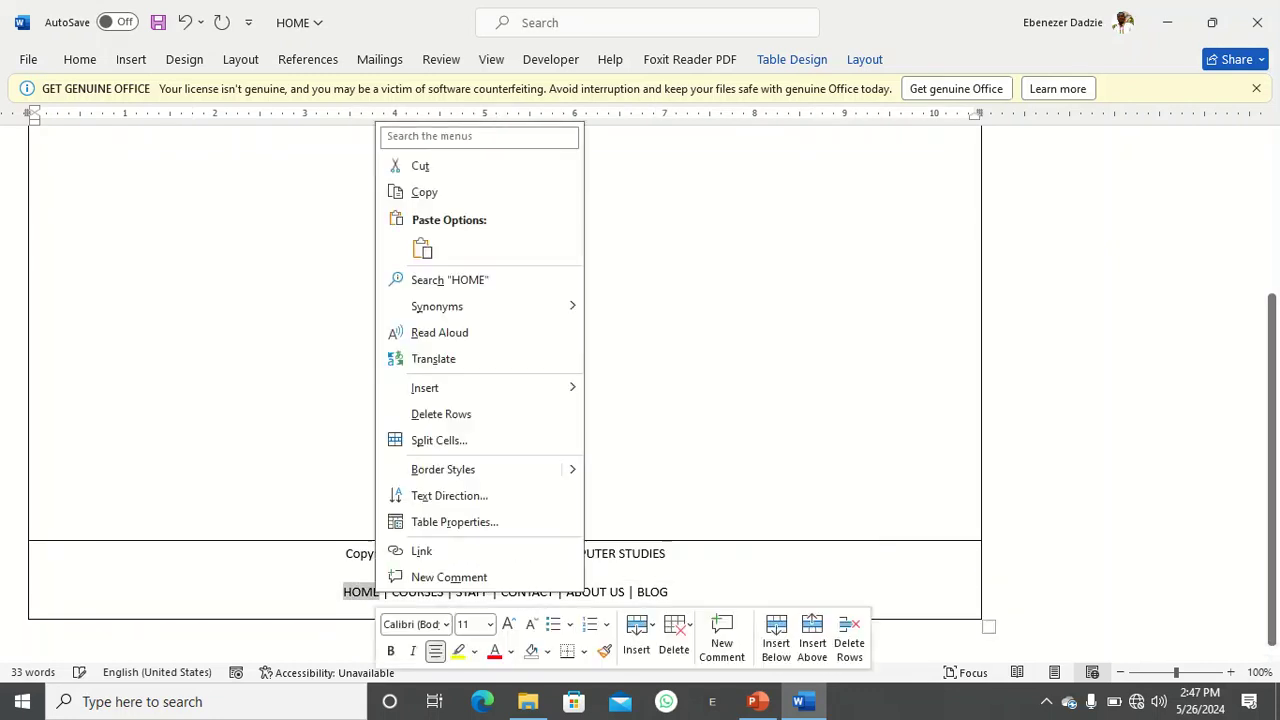
{"action": "left_click", "coordinate": [425, 549]}
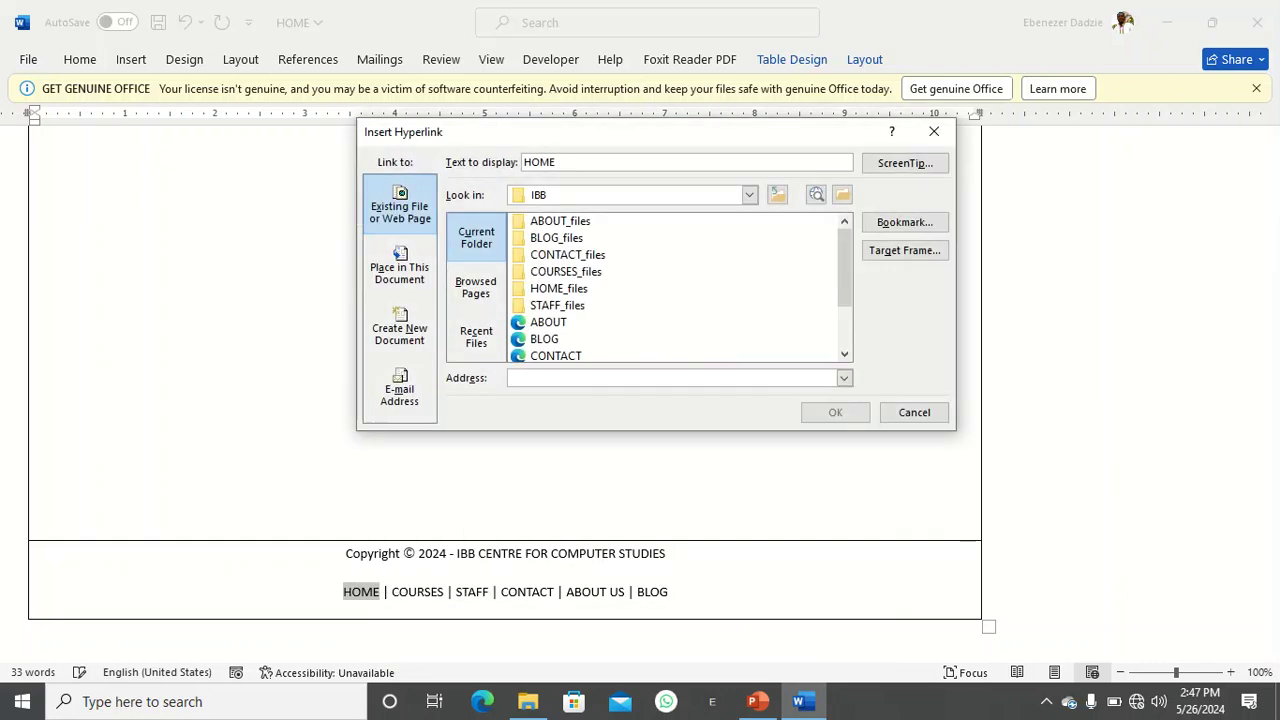
{"action": "scroll", "coordinate": [547, 322], "scroll_direction": "down", "scroll_amount": 2}
{"action": "left_click", "coordinate": [547, 322]}
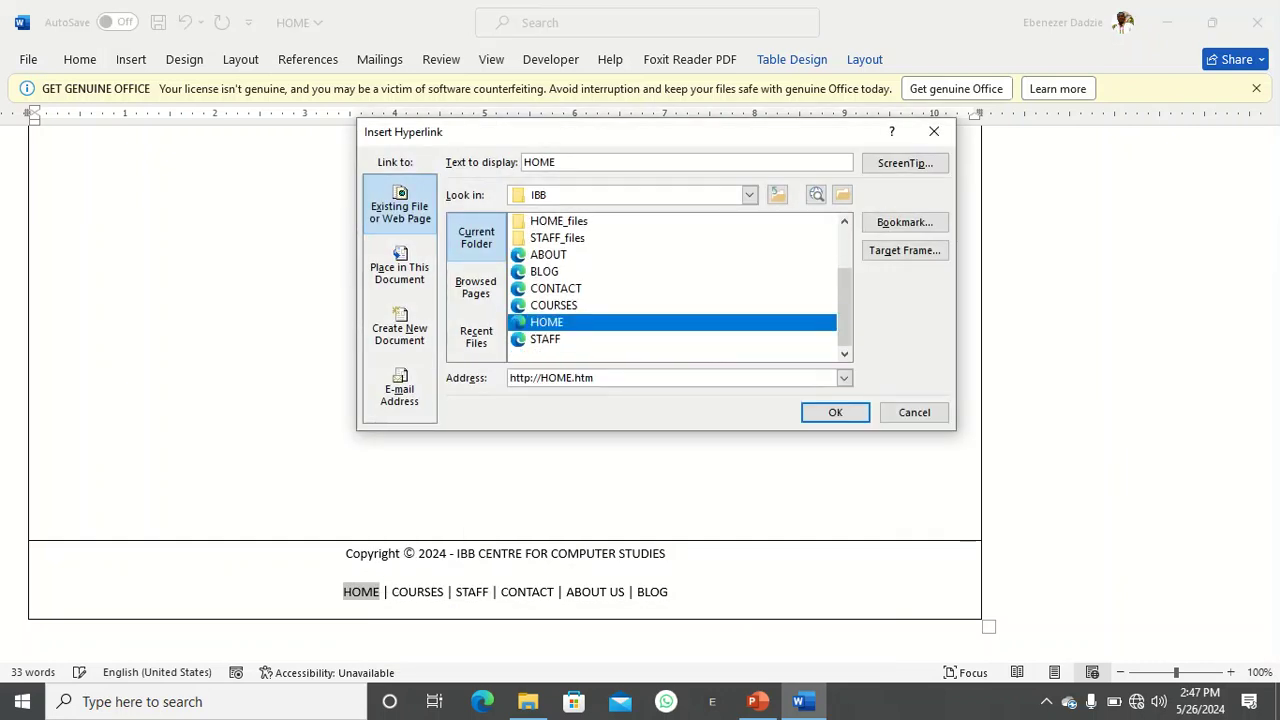
{"action": "left_click_drag", "start_coordinate": [541, 378], "coordinate": [516, 378]}
{"action": "left_click", "coordinate": [596, 378]}
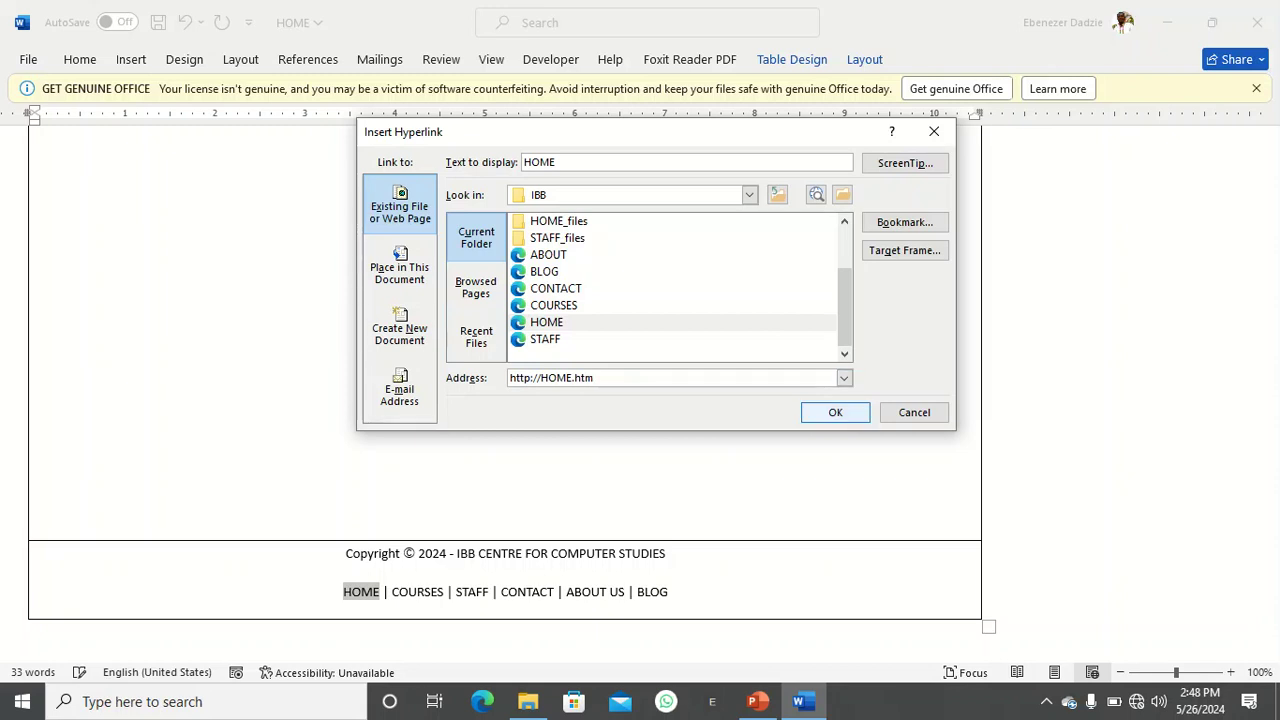
{"action": "left_click", "coordinate": [835, 412]}
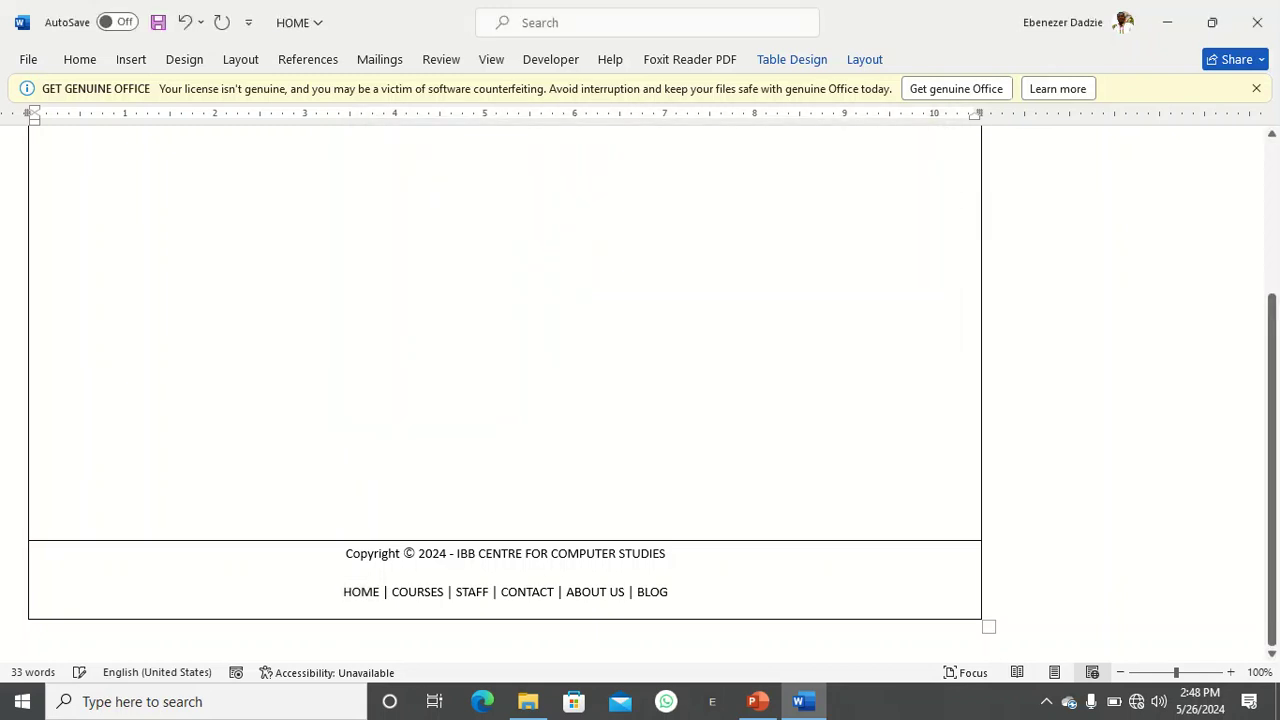
Hyperlink the "COURSES" label in the footer row to the existing COURSES web page in the IBB folder.
{"action": "left_click_drag", "start_coordinate": [444, 592], "coordinate": [391, 592]}
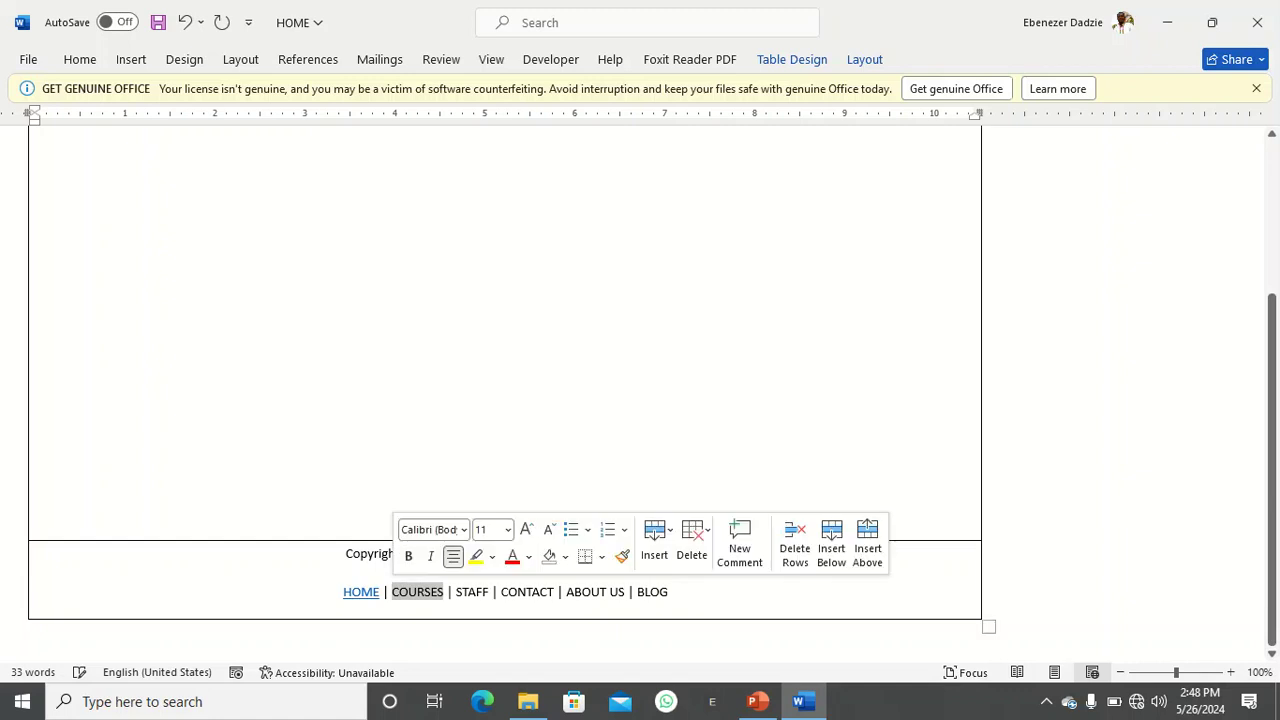
{"action": "right_click", "coordinate": [404, 594]}
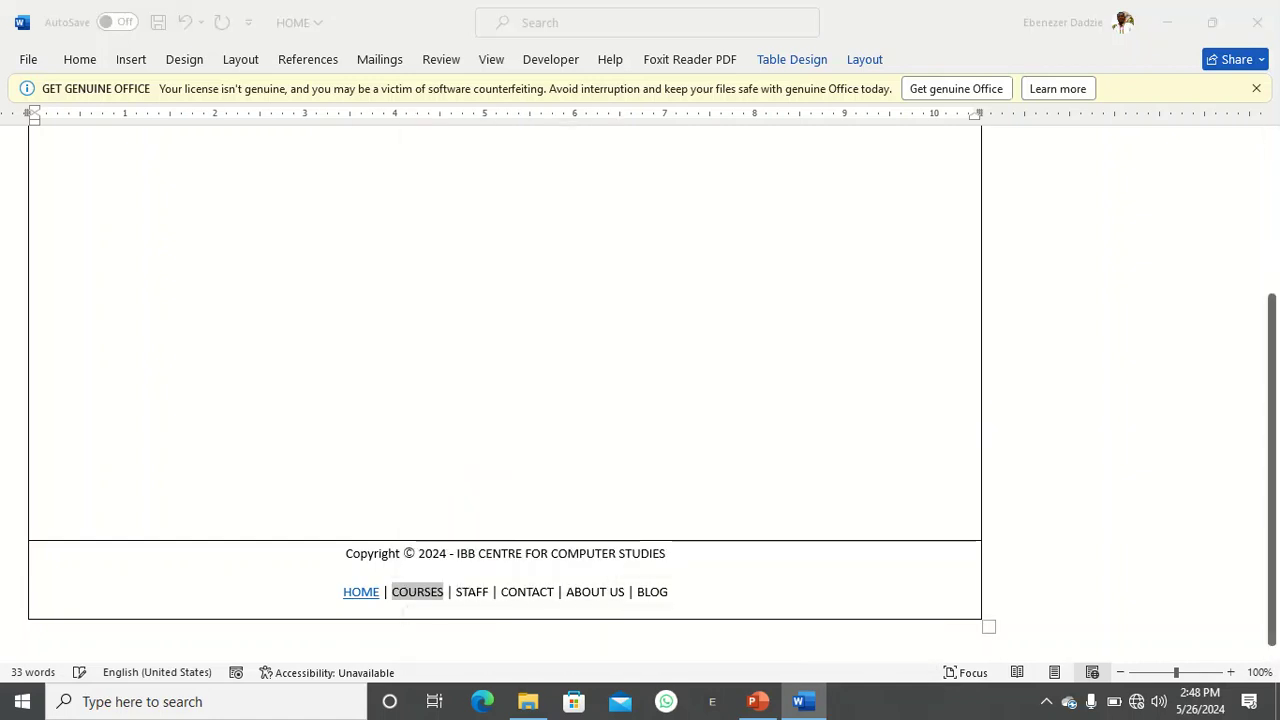
{"action": "left_click", "coordinate": [455, 550]}
{"action": "scroll", "coordinate": [672, 288], "scroll_direction": "down", "scroll_amount": 2}
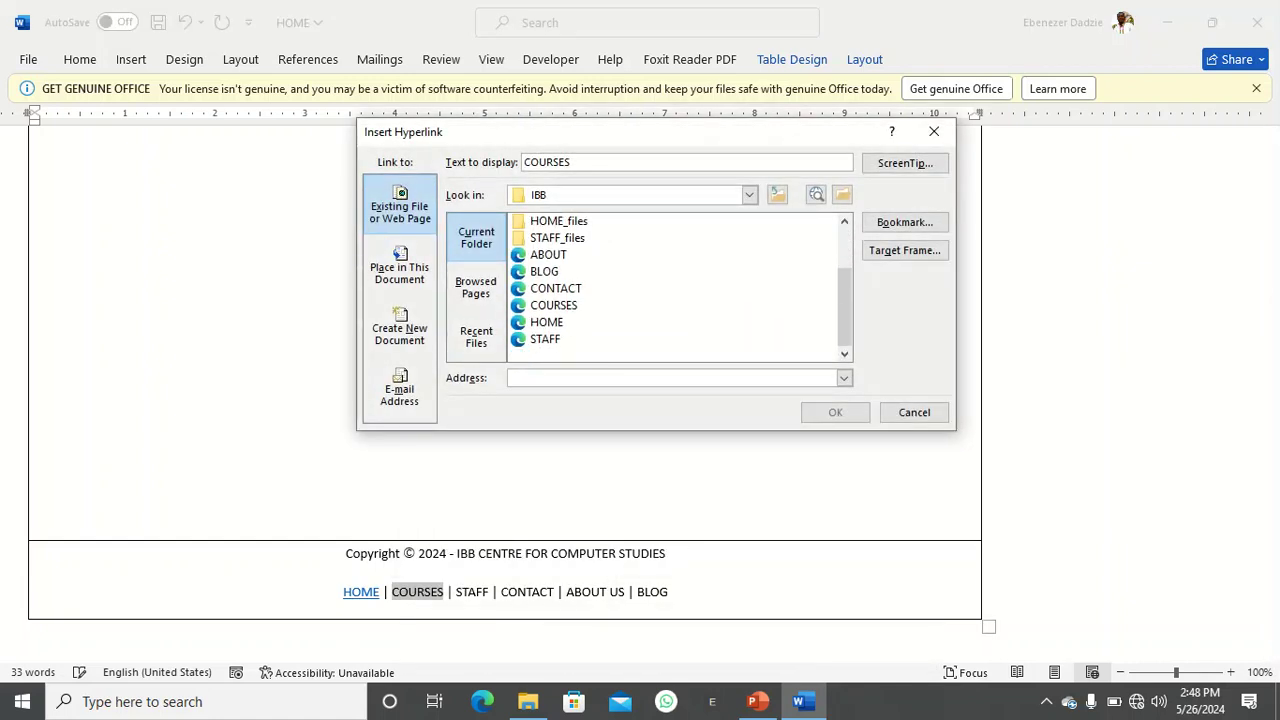
{"action": "left_click", "coordinate": [554, 305]}
{"action": "left_click", "coordinate": [835, 412]}
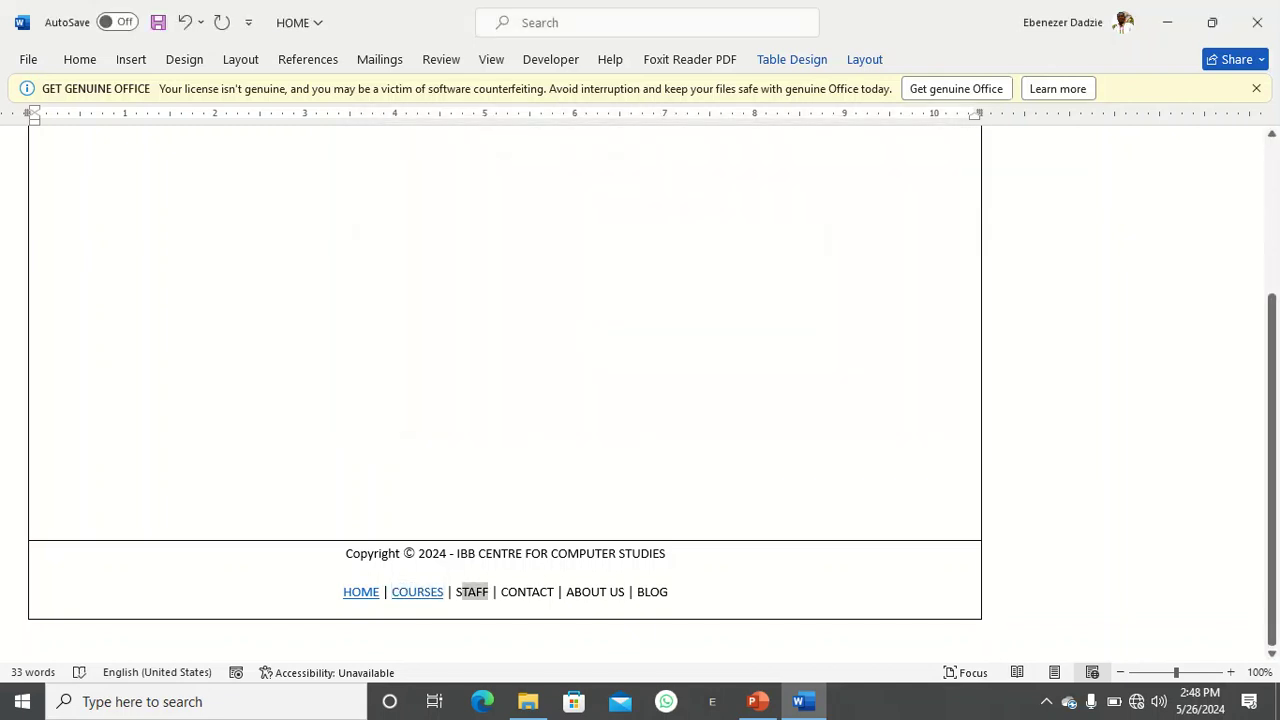
Hyperlink the "STAFF" label in the footer row to the existing file STAFF.htm.
{"action": "right_click", "coordinate": [468, 591]}
{"action": "left_click", "coordinate": [520, 551]}
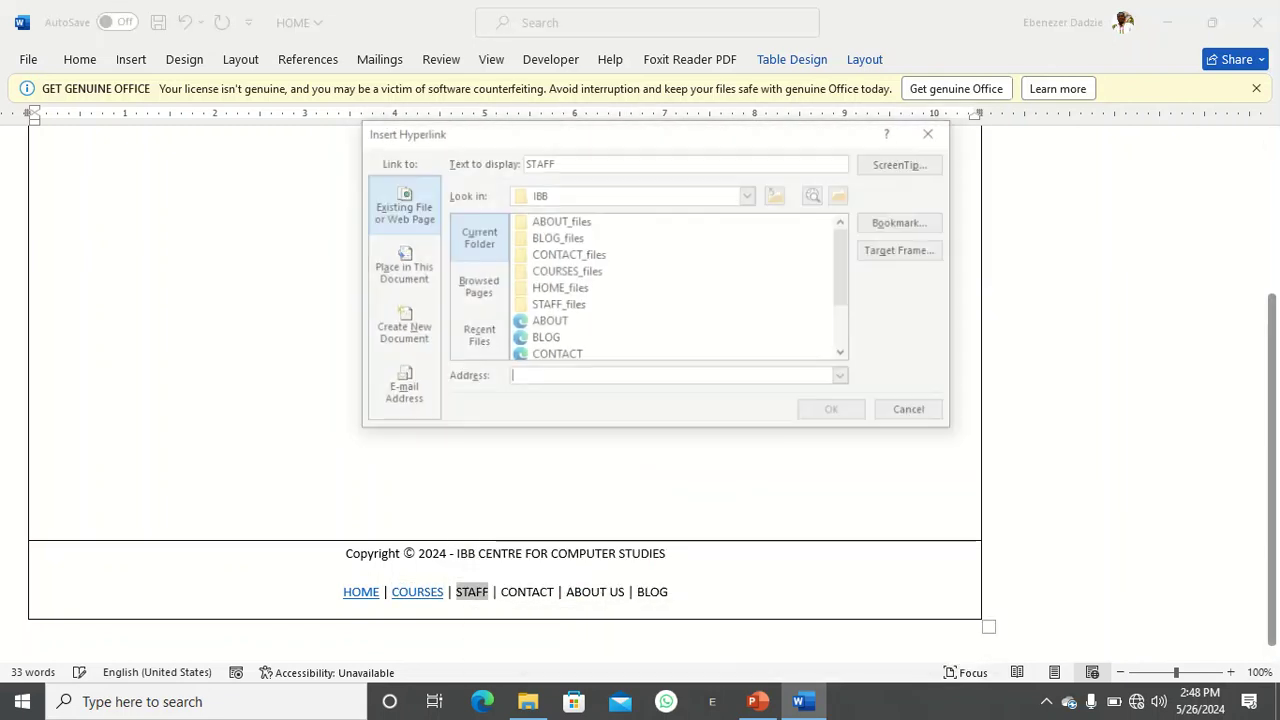
{"action": "left_click", "coordinate": [545, 339]}
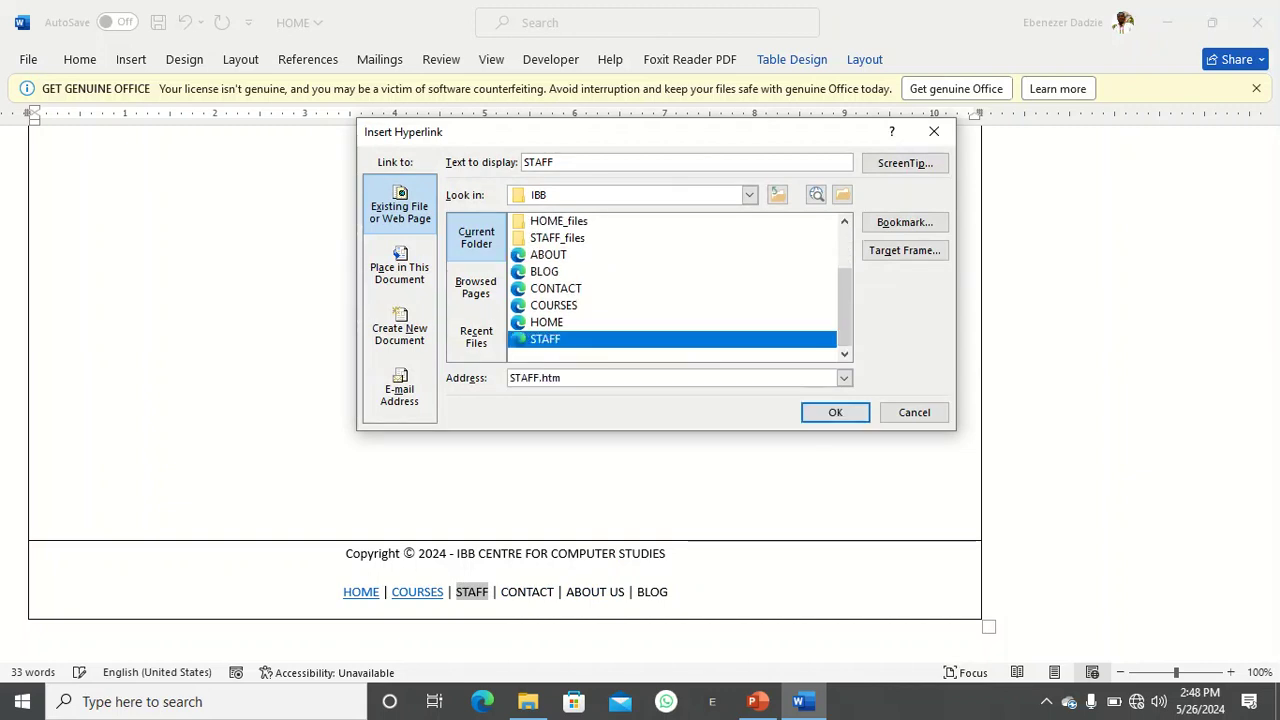
{"action": "left_click", "coordinate": [835, 412]}
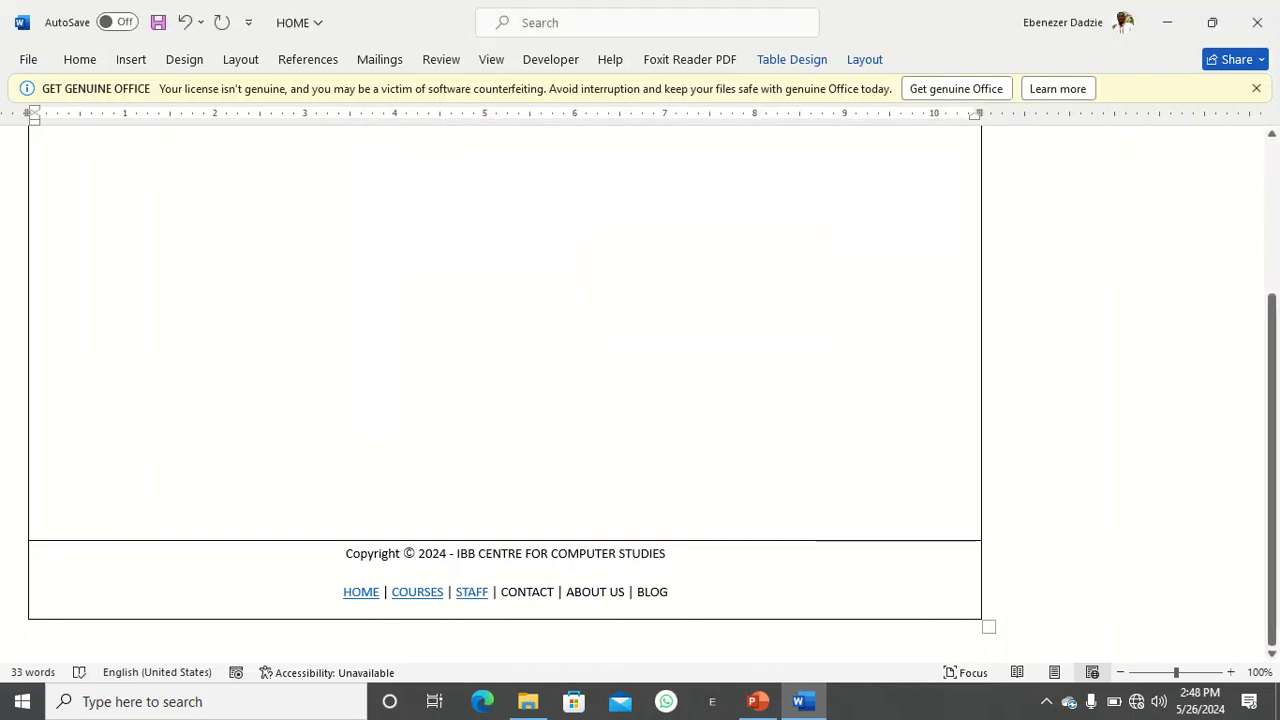
Hyperlink the "CONTACT" label in the footer row to the existing file CONTACT.htm.
{"action": "left_click_drag", "start_coordinate": [554, 591], "coordinate": [501, 591]}
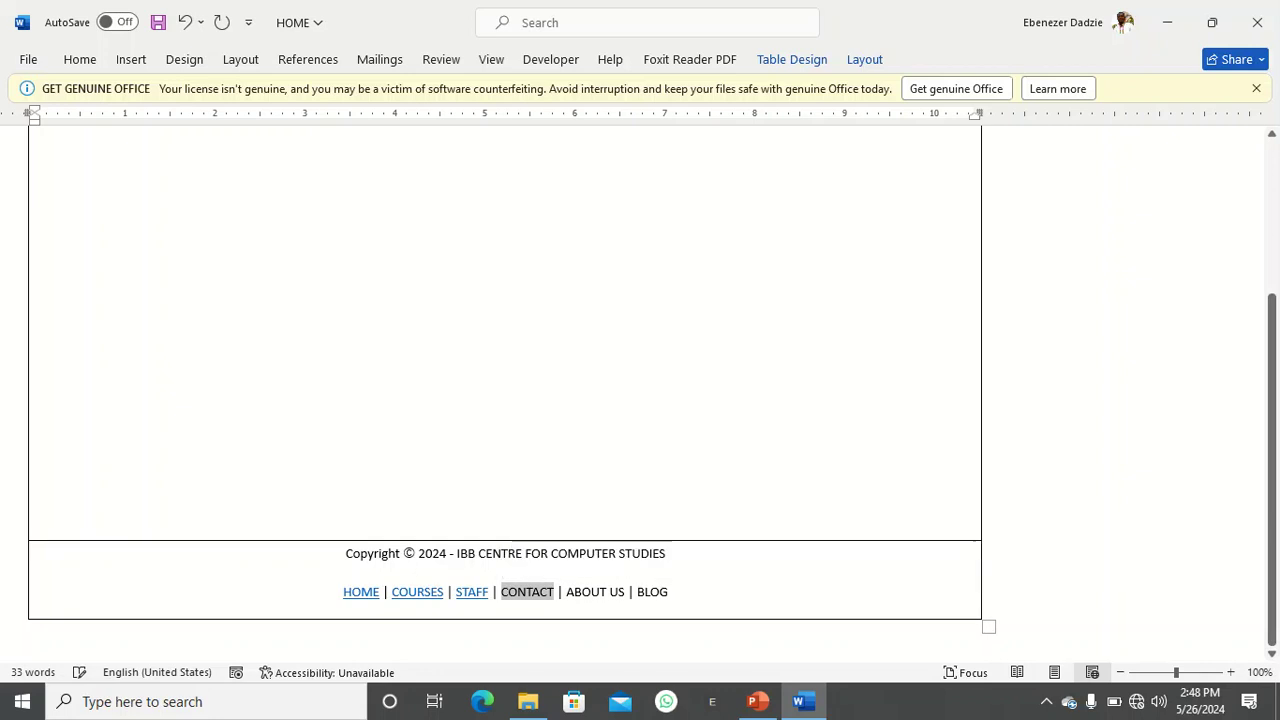
{"action": "right_click", "coordinate": [513, 592]}
{"action": "left_click", "coordinate": [562, 549]}
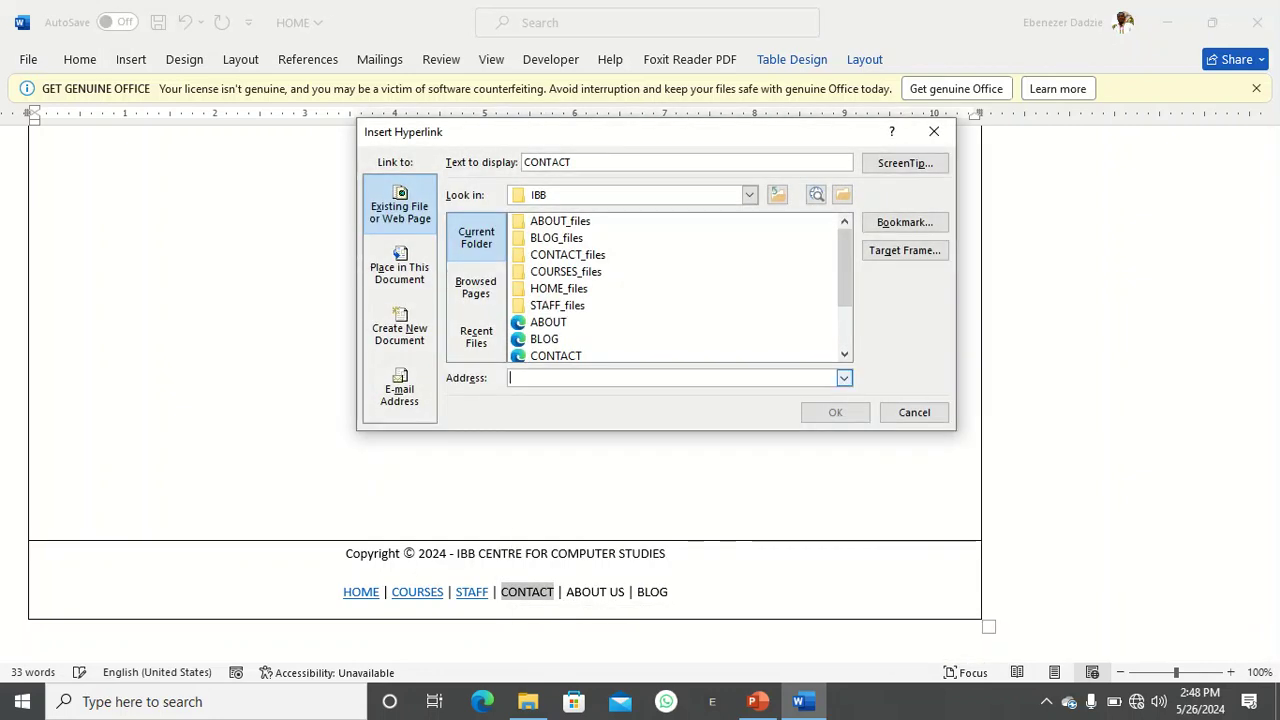
{"action": "left_click", "coordinate": [555, 356]}
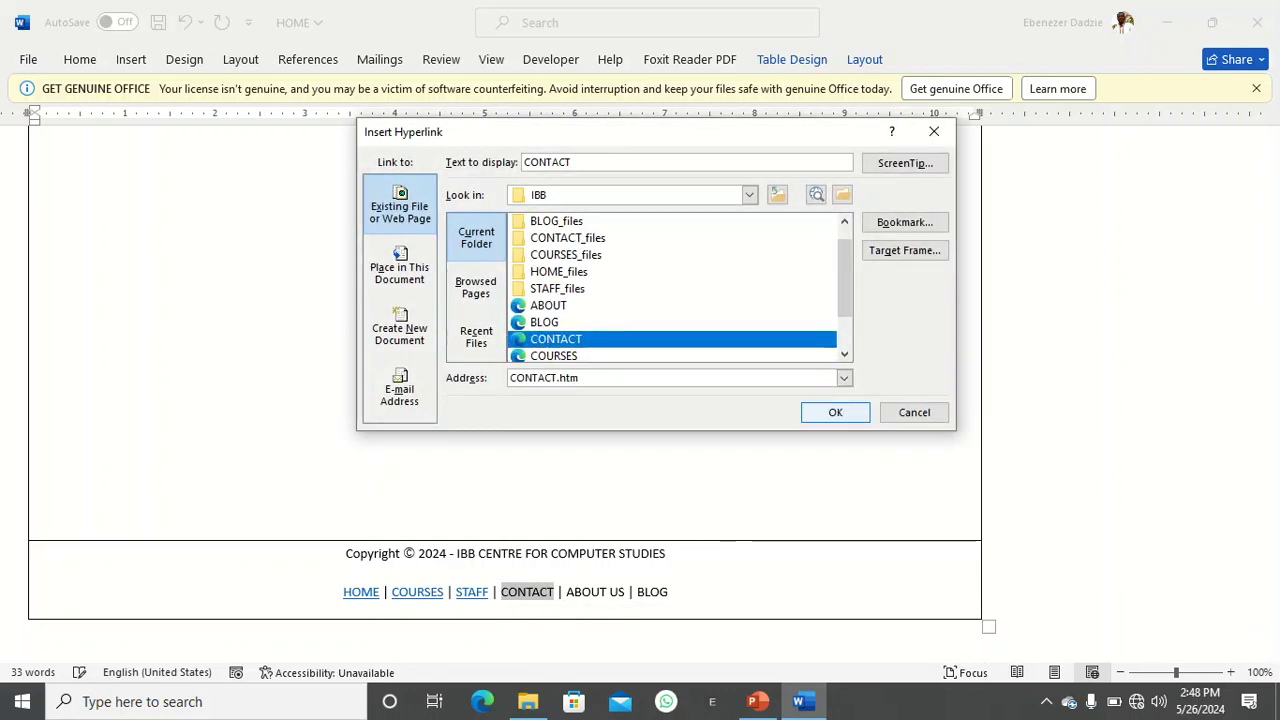
{"action": "left_click", "coordinate": [835, 412]}
Hyperlink the "ABOUT US" label in the footer row to the existing file ABOUT.htm.
{"action": "left_click_drag", "start_coordinate": [626, 592], "coordinate": [566, 592]}
{"action": "right_click", "coordinate": [578, 592]}
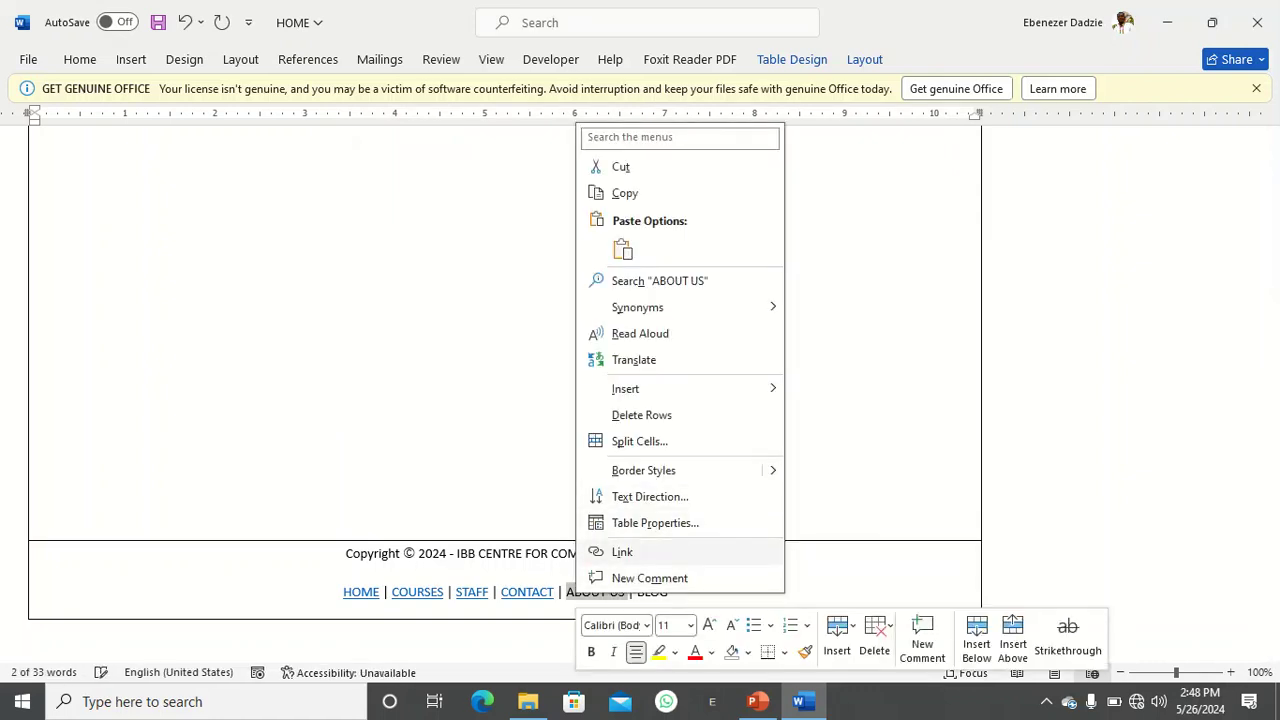
{"action": "left_click", "coordinate": [622, 552]}
{"action": "scroll", "coordinate": [675, 287], "scroll_direction": "down", "scroll_amount": 2}
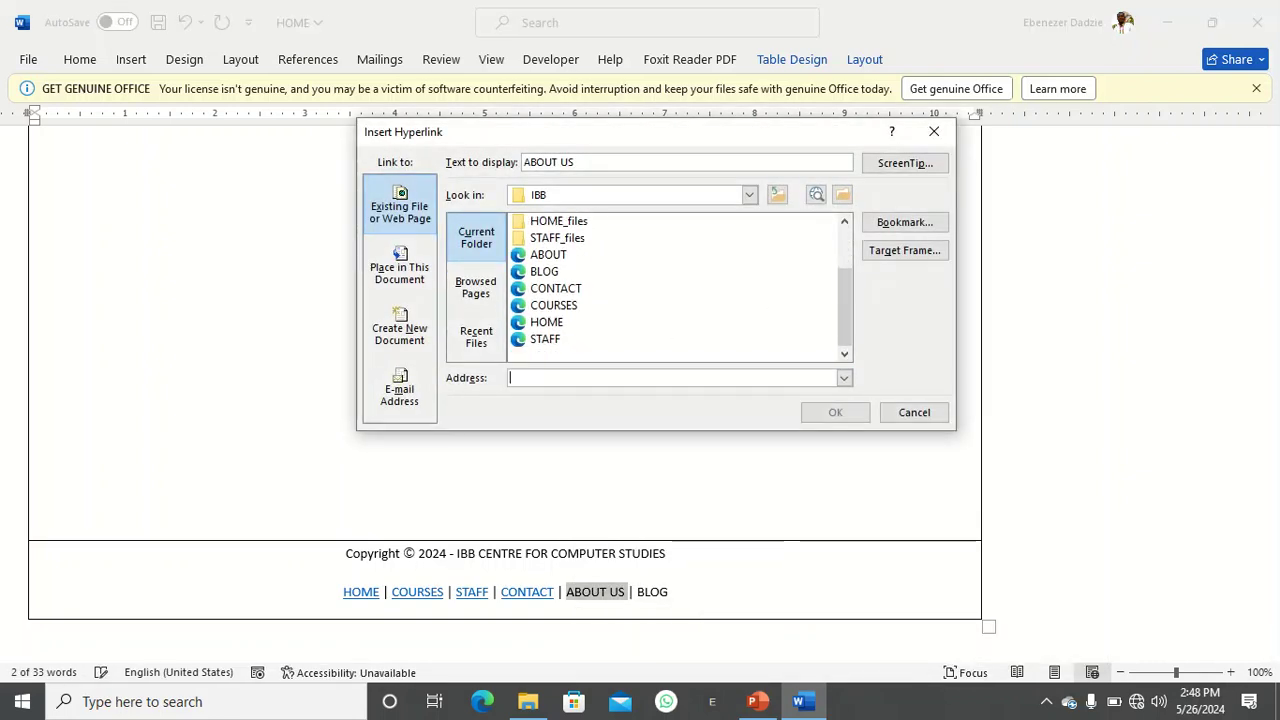
{"action": "left_click", "coordinate": [548, 254]}
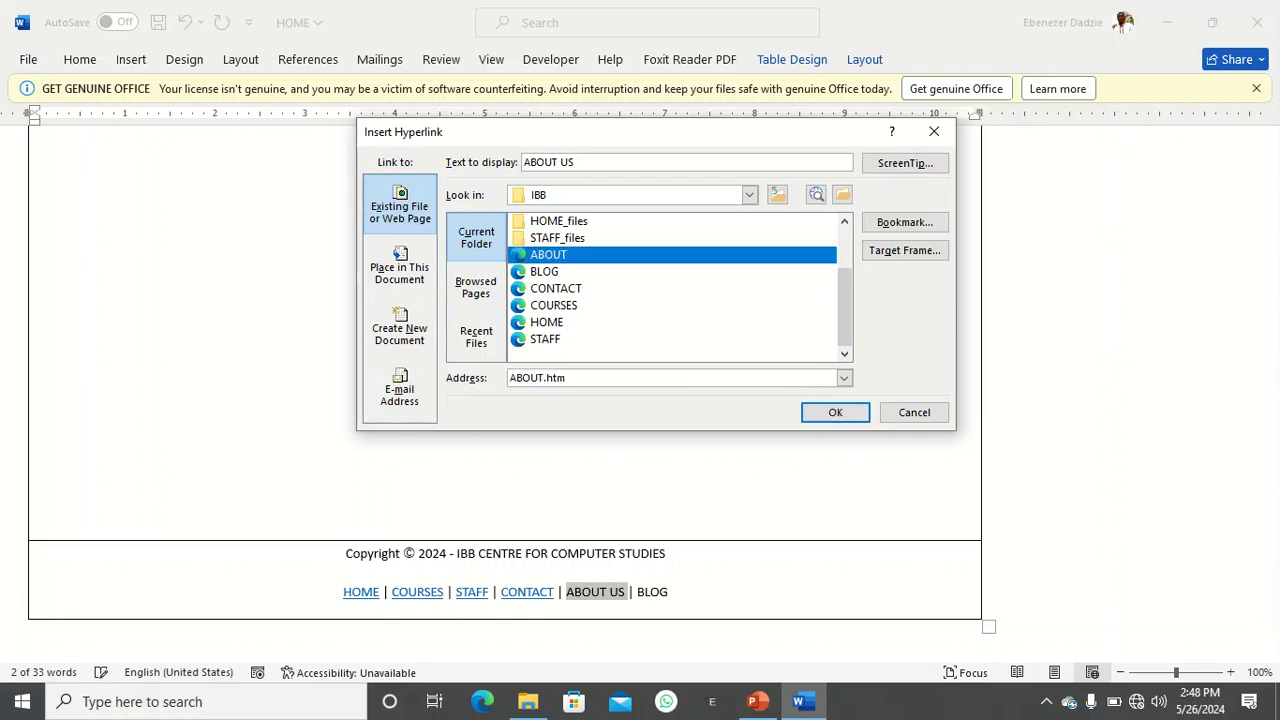
{"action": "left_click", "coordinate": [835, 412]}
Hyperlink the "BLOG" label in the footer row to the existing BLOG web page in the IBB folder.
{"action": "left_click_drag", "start_coordinate": [669, 592], "coordinate": [654, 592]}
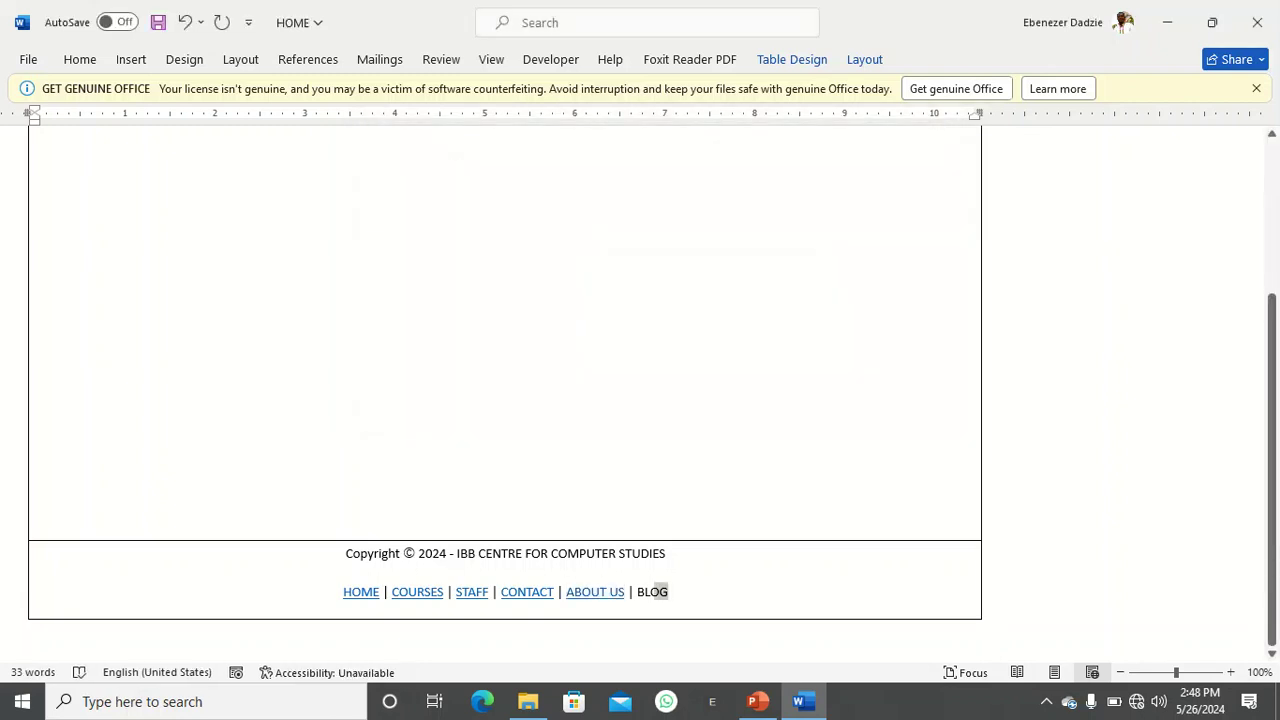
{"action": "right_click", "coordinate": [651, 591]}
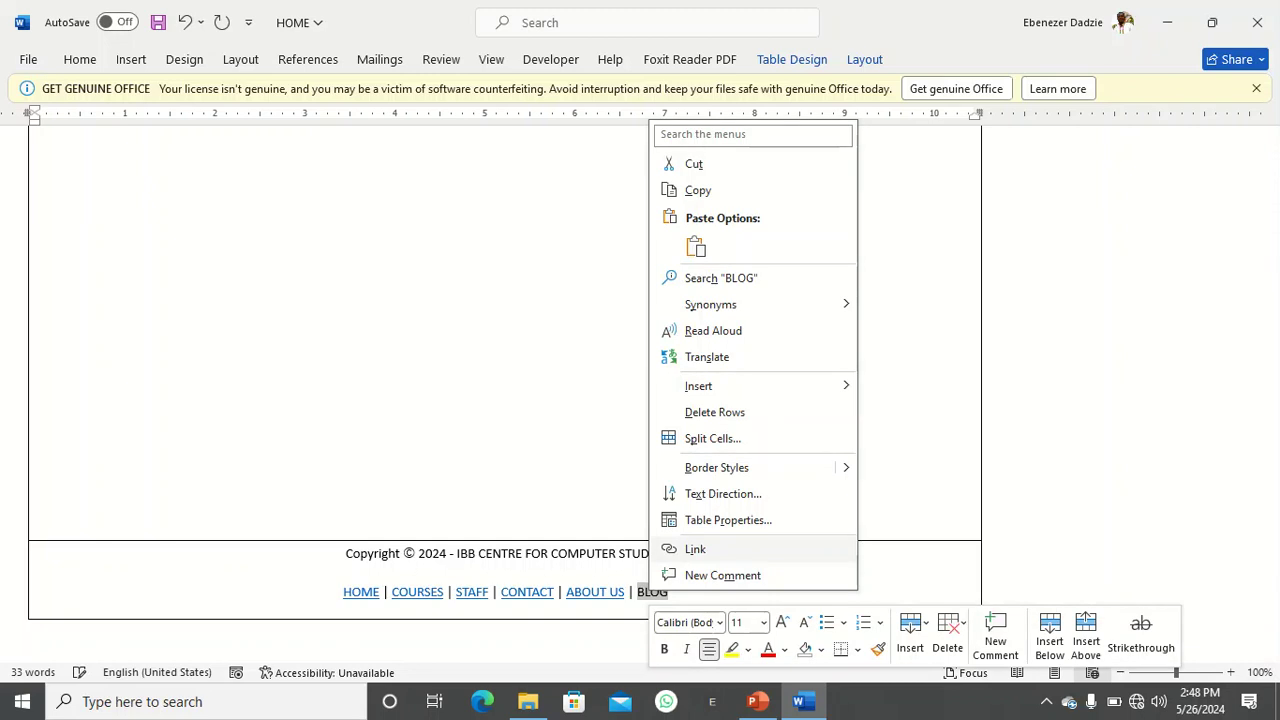
{"action": "left_click", "coordinate": [682, 546]}
{"action": "left_click", "coordinate": [545, 339]}
{"action": "left_click", "coordinate": [835, 412]}
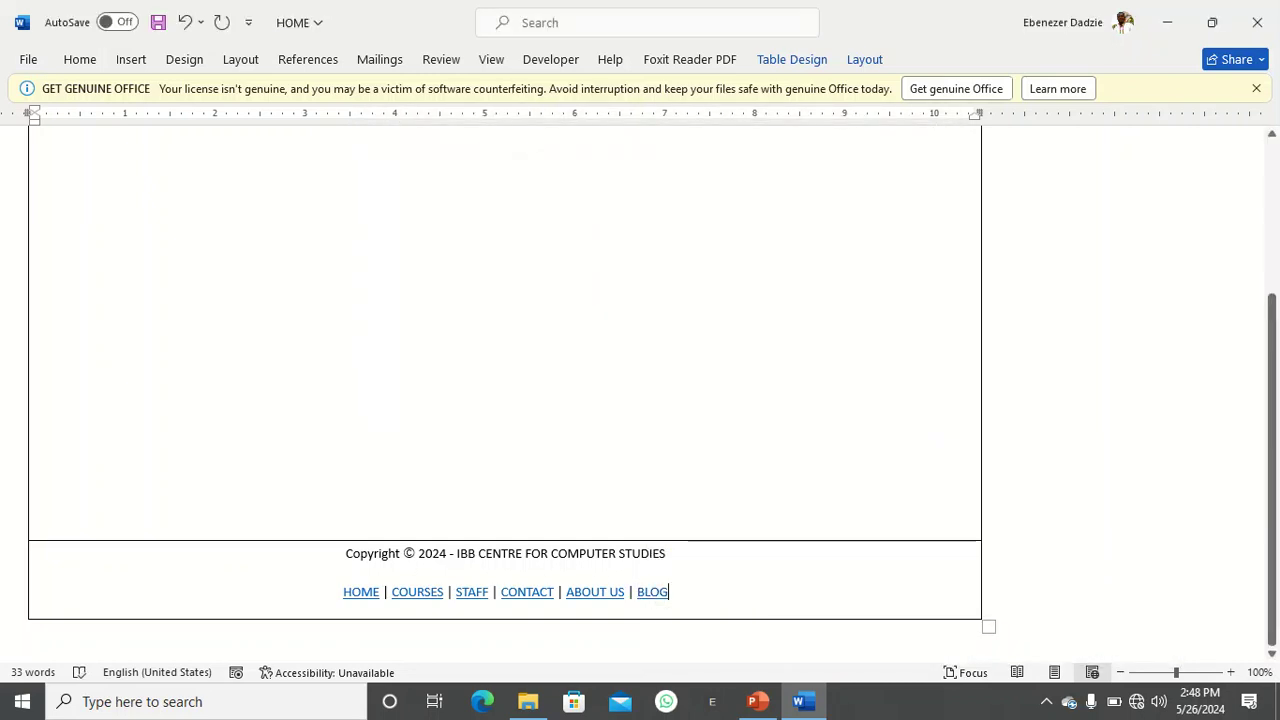
Save the HOME page with its new hyperlinks and close the document.
{"action": "key", "text": "ctrl+Home"}
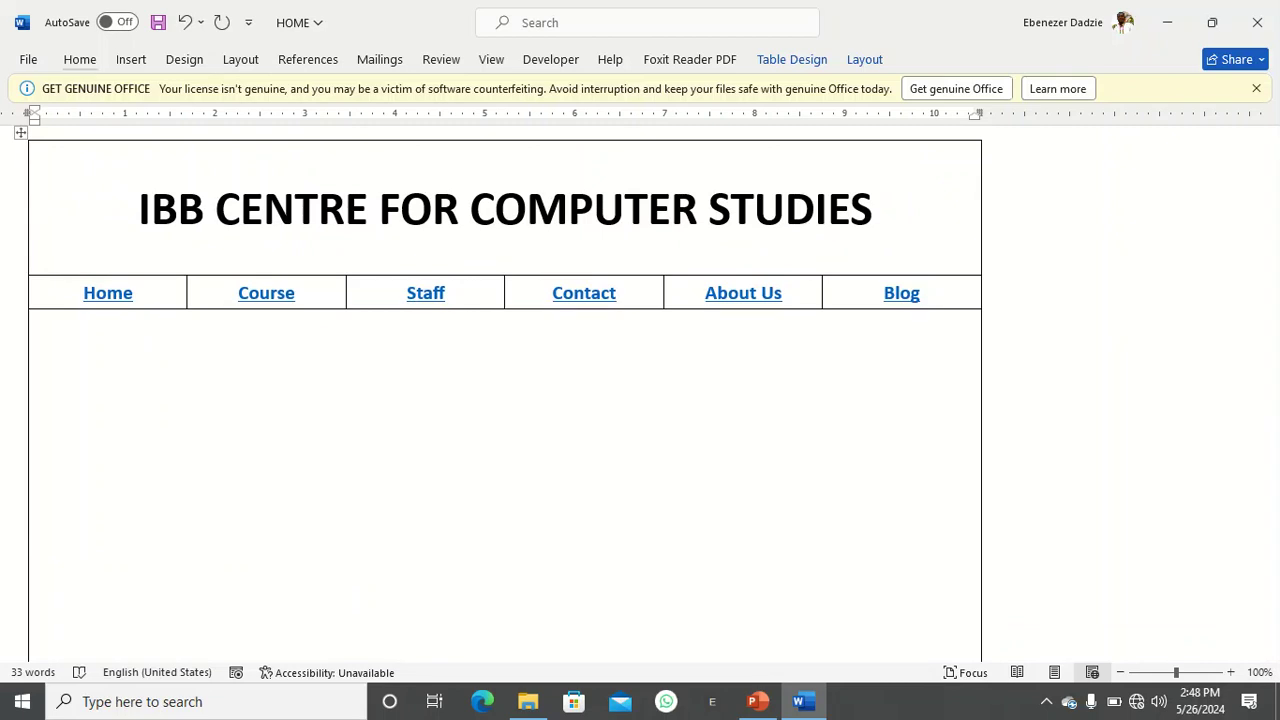
{"action": "left_click", "coordinate": [28, 60]}
{"action": "left_click", "coordinate": [58, 307]}
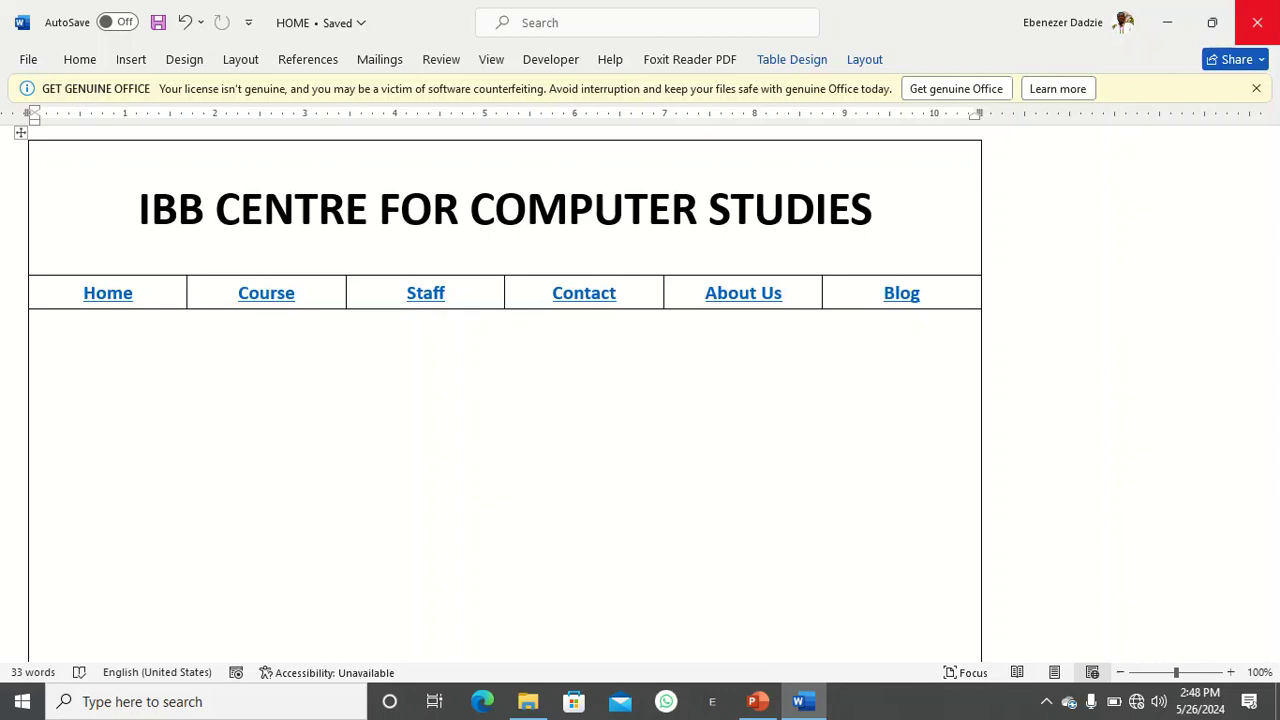
{"action": "left_click", "coordinate": [1257, 22]}
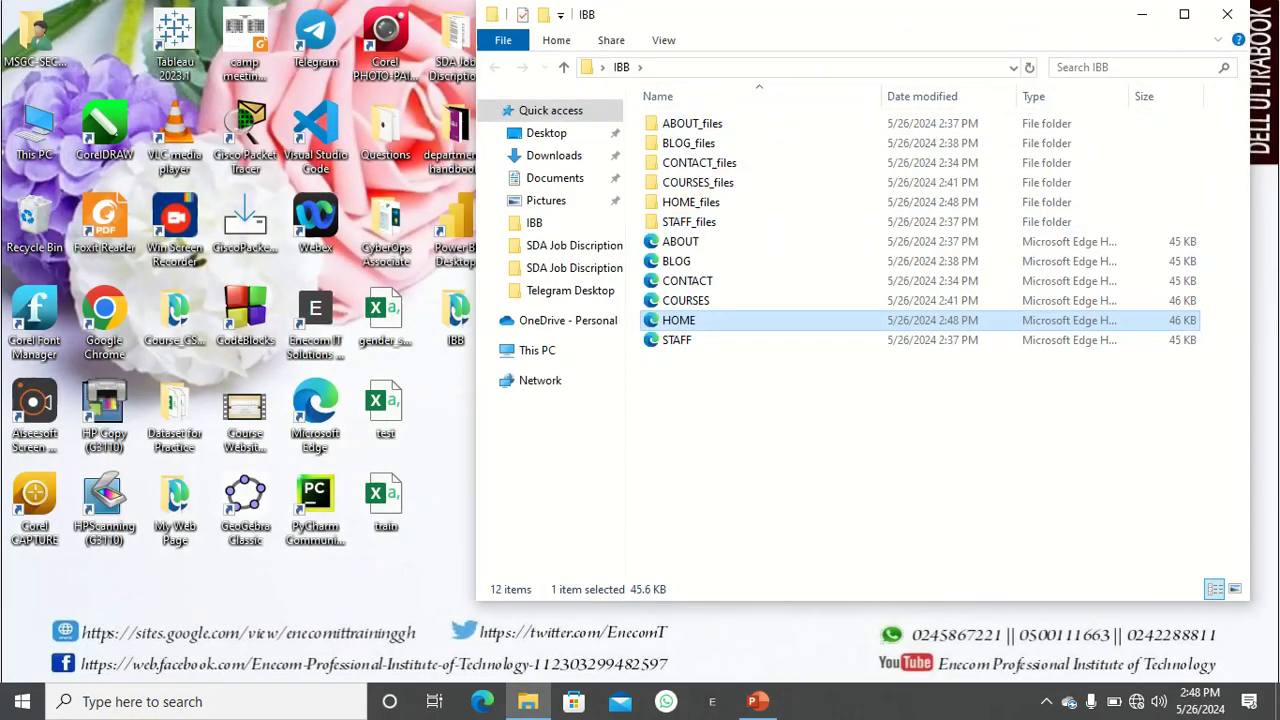
Refresh the IBB folder and open the HOME web page in the browser to review its header and footer links.
{"action": "right_click", "coordinate": [701, 395]}
{"action": "left_click", "coordinate": [764, 160]}
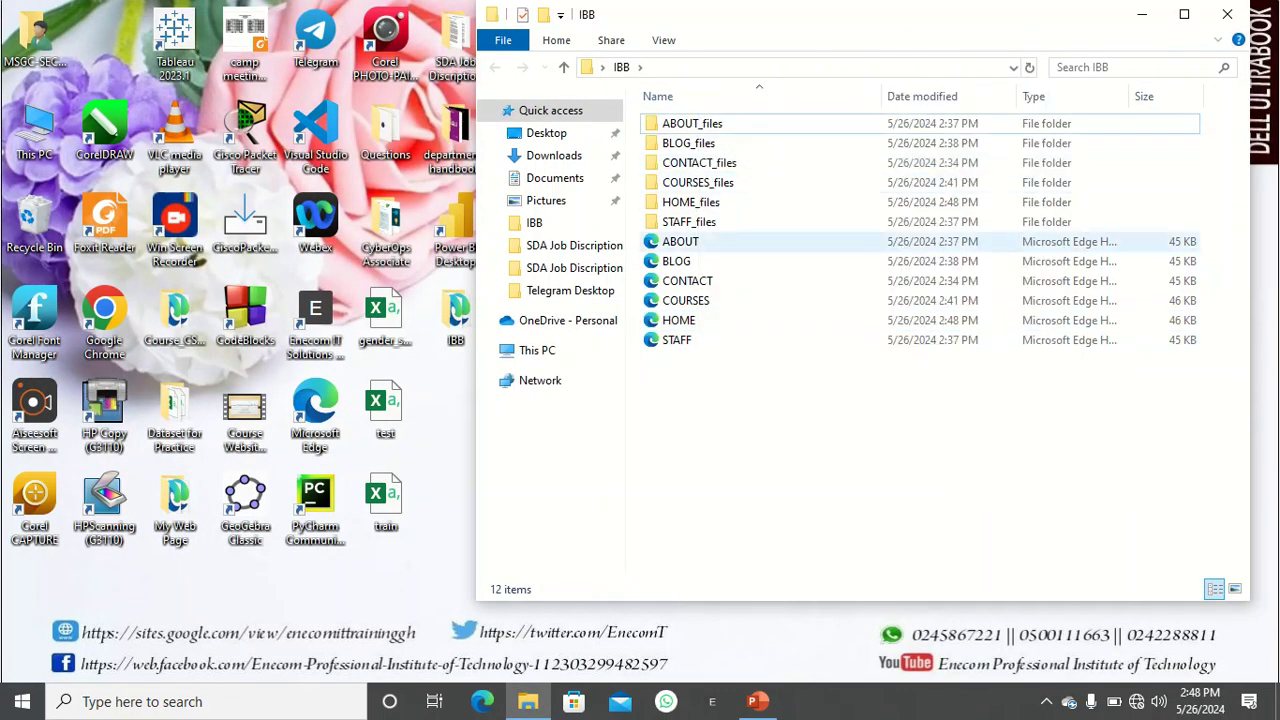
{"action": "double_click", "coordinate": [679, 320]}
{"action": "scroll", "coordinate": [620, 390], "scroll_direction": "down", "scroll_amount": 1}
{"action": "scroll", "coordinate": [488, 390], "scroll_direction": "down", "scroll_amount": 5}
{"action": "scroll", "coordinate": [488, 390], "scroll_direction": "up", "scroll_amount": 6}
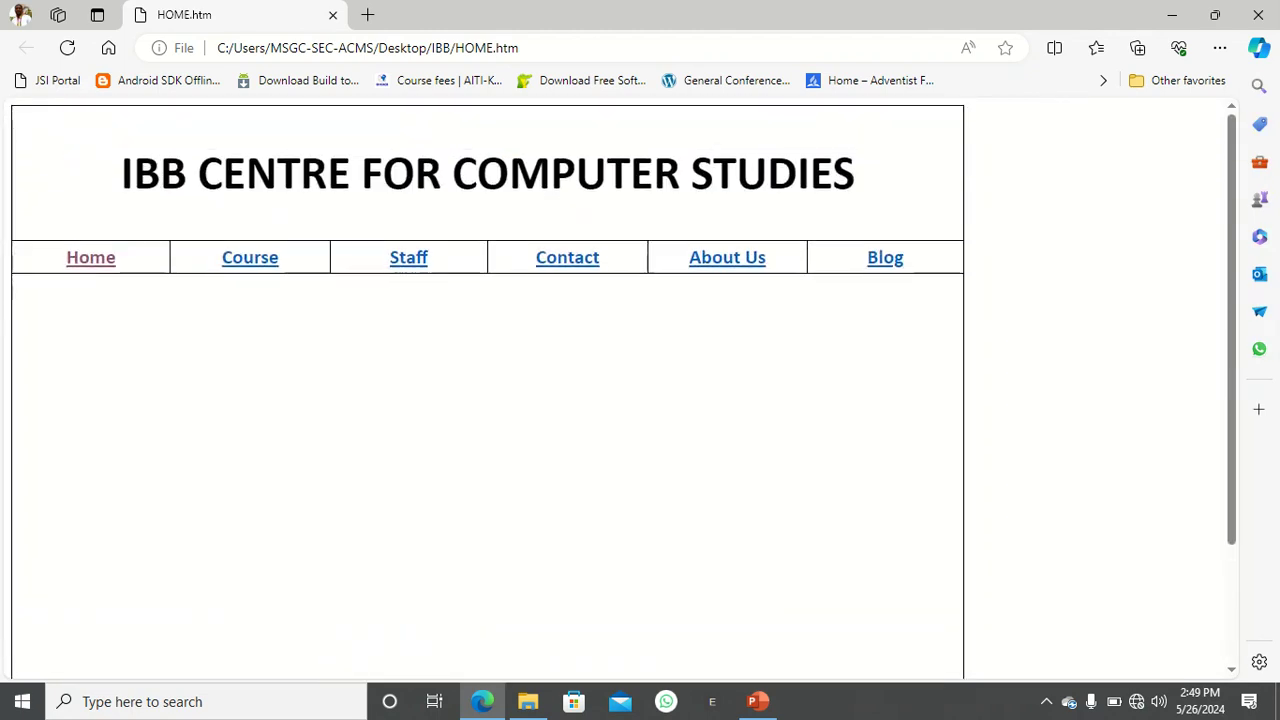
Test the "Contact" link in the HOME page's navigation row, check the CONTACT page's footer and return to HOME.
{"action": "left_click", "coordinate": [567, 258]}
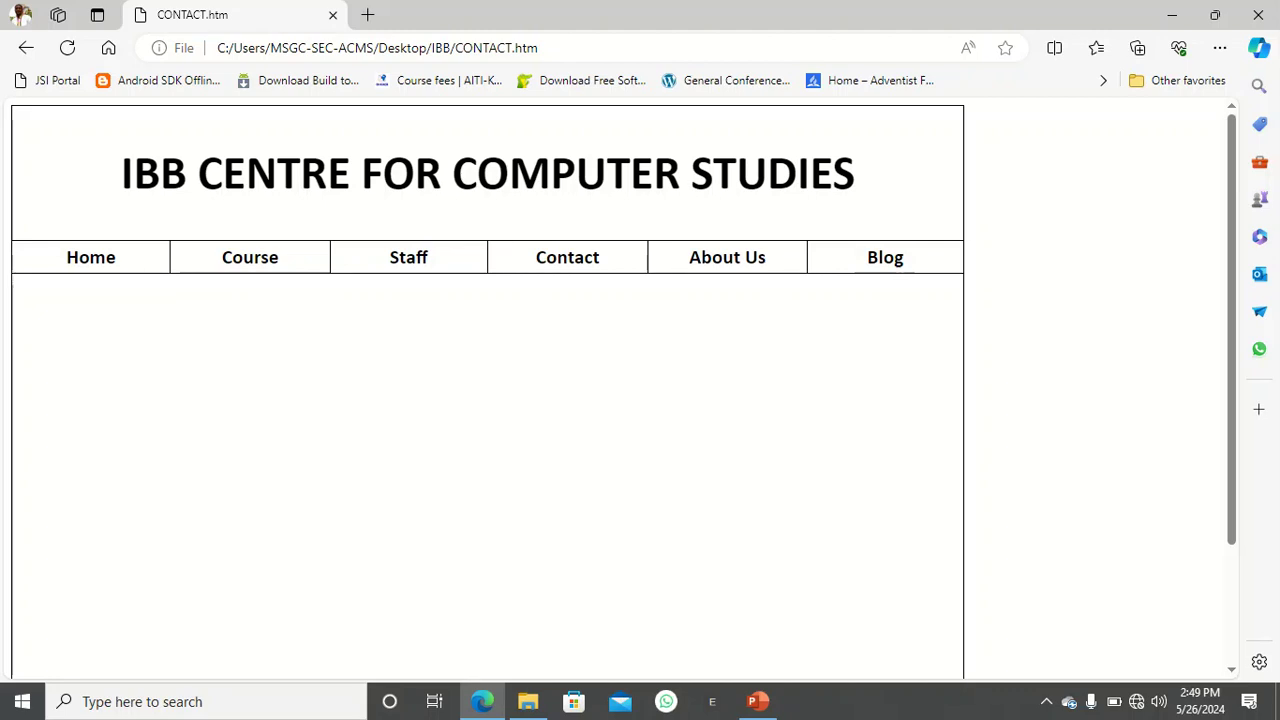
{"action": "scroll", "coordinate": [488, 380], "scroll_direction": "down", "scroll_amount": 2}
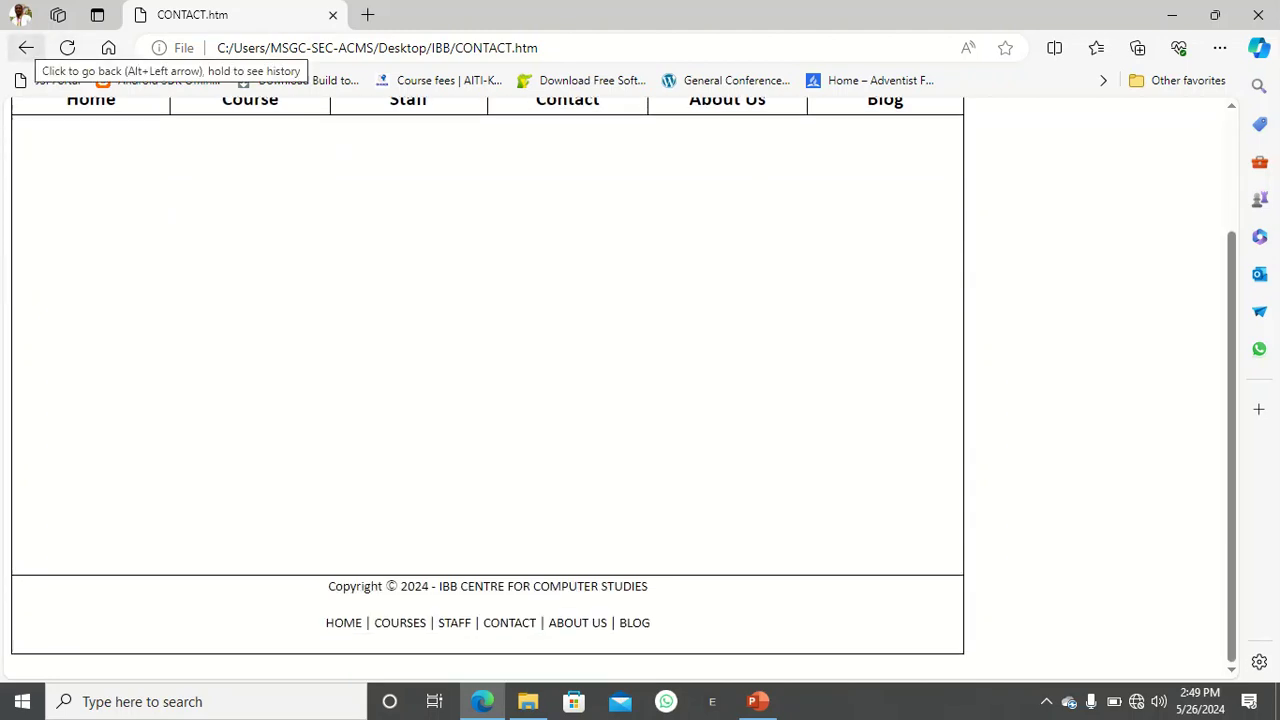
{"action": "left_click", "coordinate": [26, 48]}
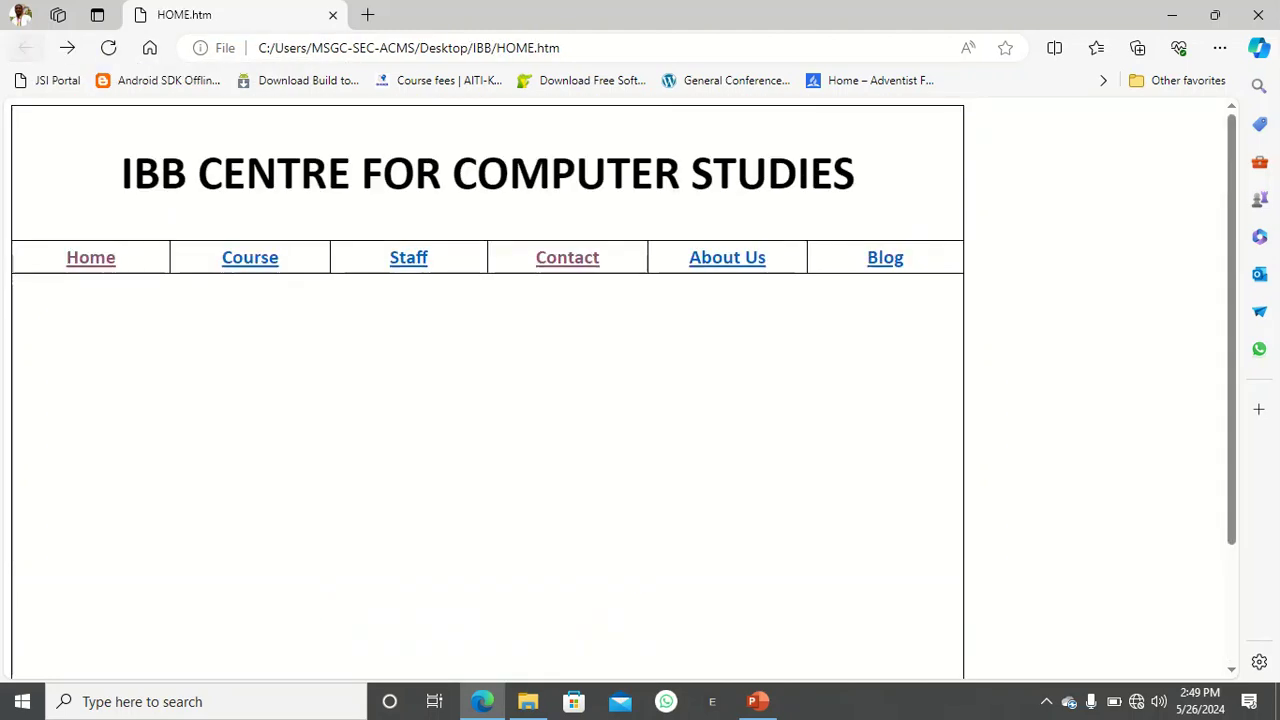
Test the "Course" and "Staff" navigation links, go back to the COURSES page and follow its "Home" link.
{"action": "left_click", "coordinate": [250, 257]}
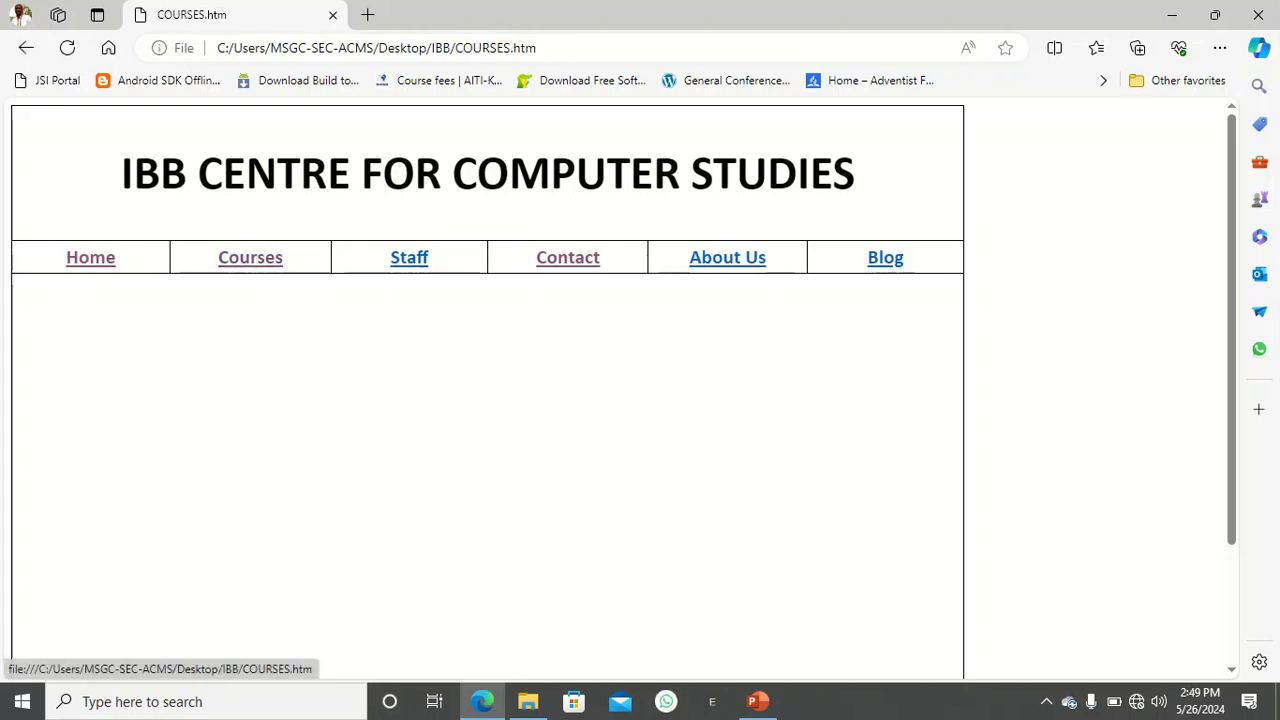
{"action": "left_click", "coordinate": [409, 257]}
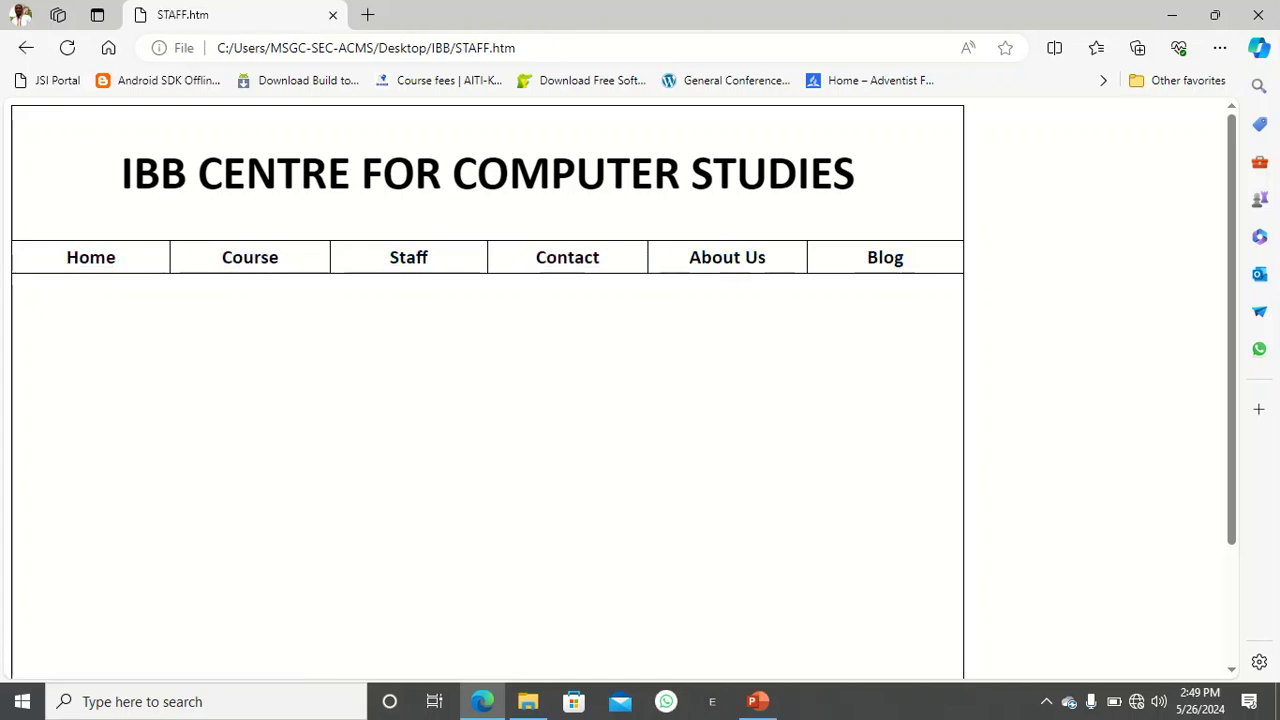
{"action": "left_click", "coordinate": [26, 48]}
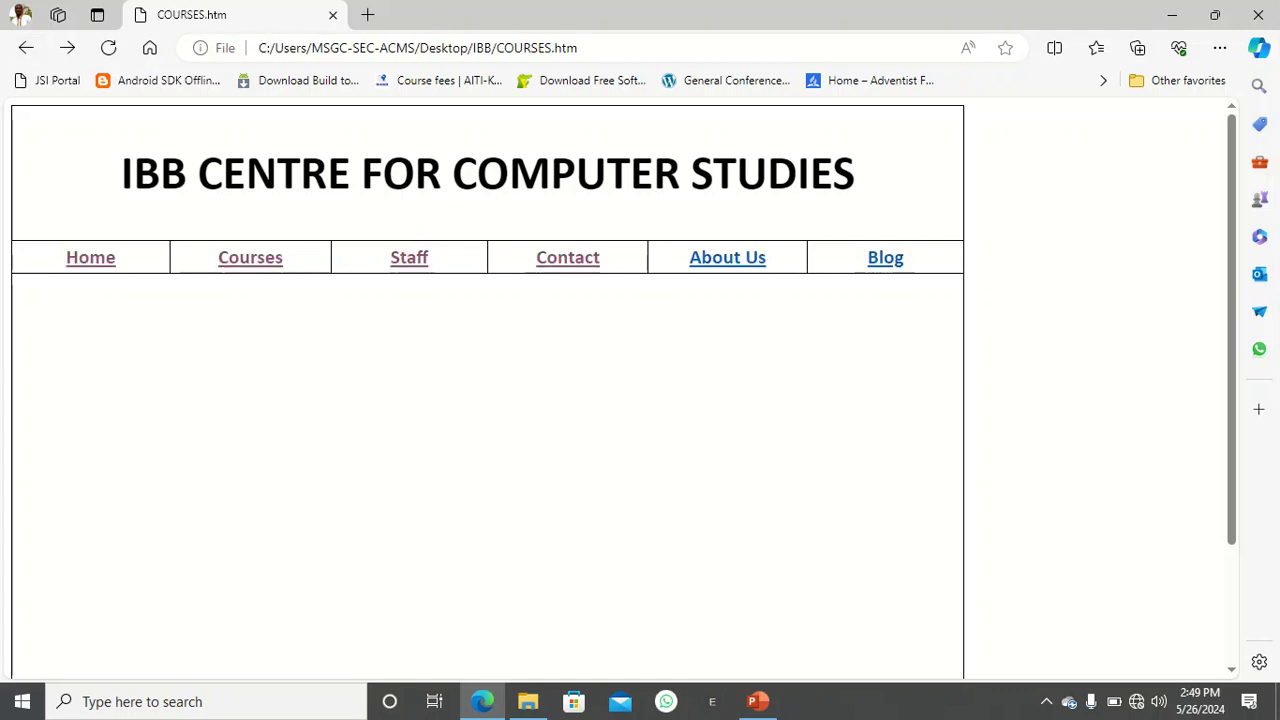
{"action": "left_click", "coordinate": [90, 257]}
Test the "ABOUT US" link in the HOME page's footer, look through the ABOUT page and return to HOME.
{"action": "scroll", "coordinate": [487, 400], "scroll_direction": "down", "scroll_amount": 2}
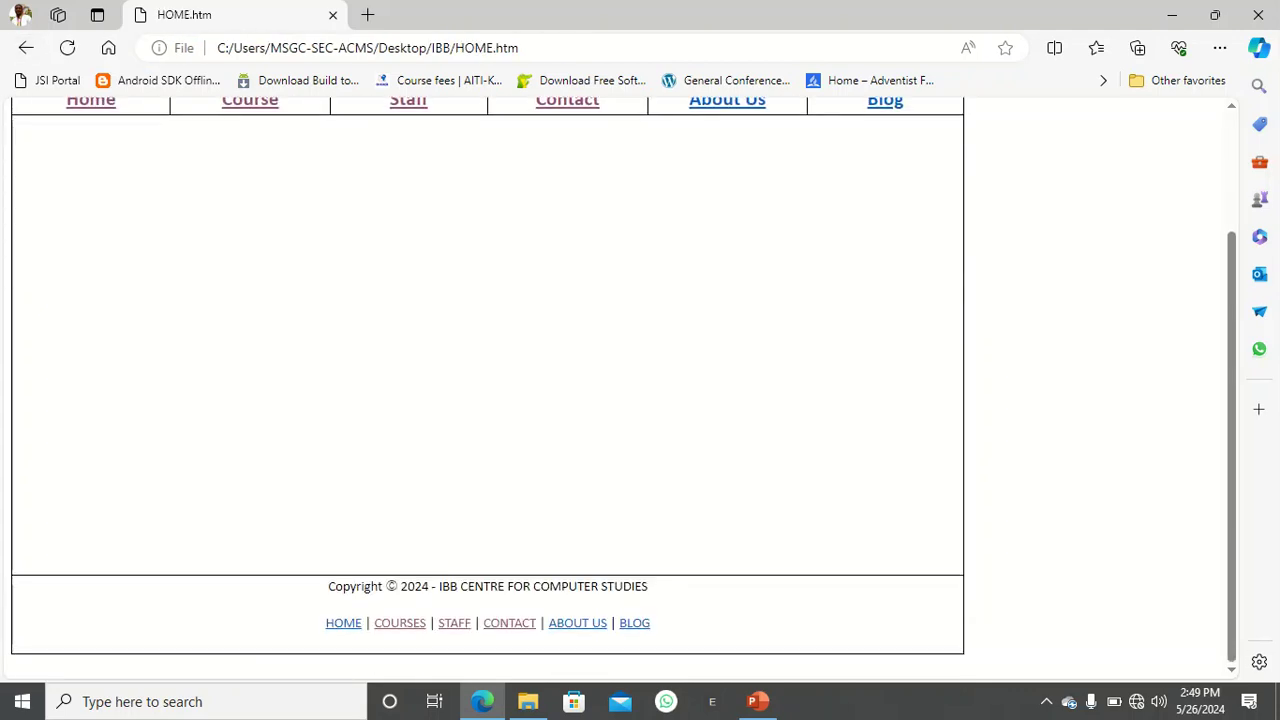
{"action": "left_click", "coordinate": [577, 623]}
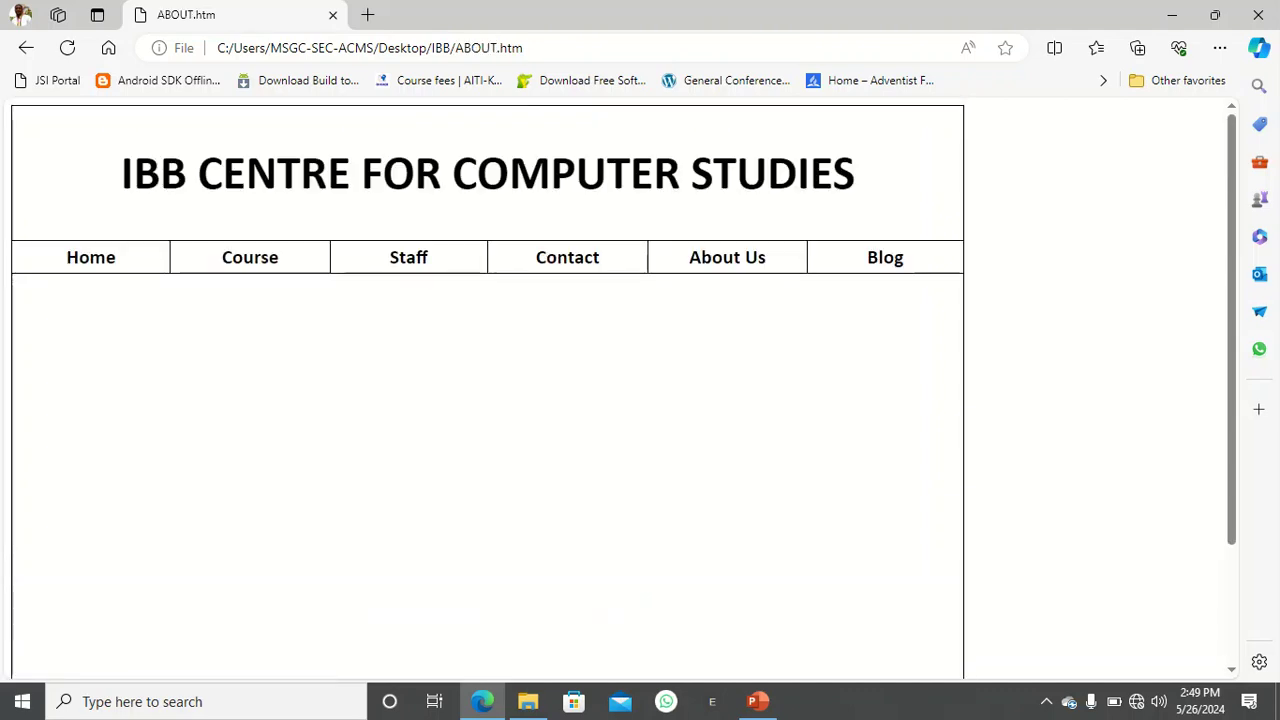
{"action": "scroll", "coordinate": [487, 400], "scroll_direction": "down", "scroll_amount": 2}
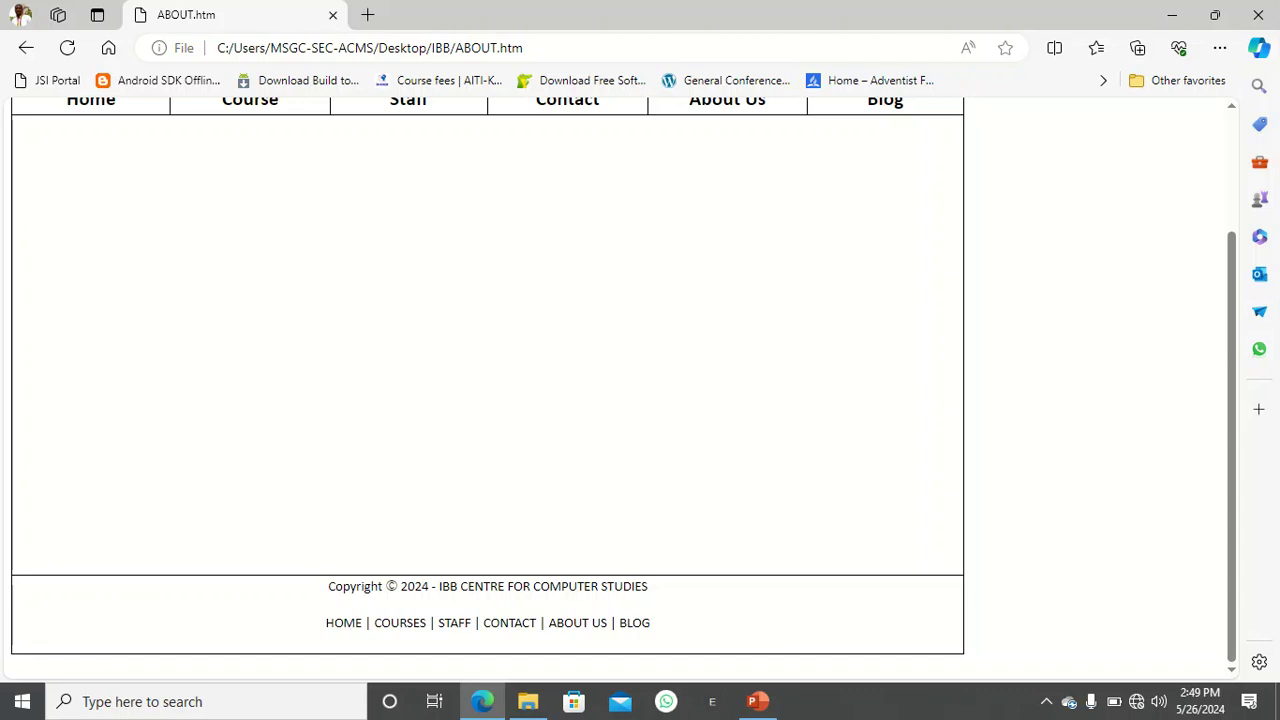
{"action": "scroll", "coordinate": [487, 400], "scroll_direction": "up", "scroll_amount": 2}
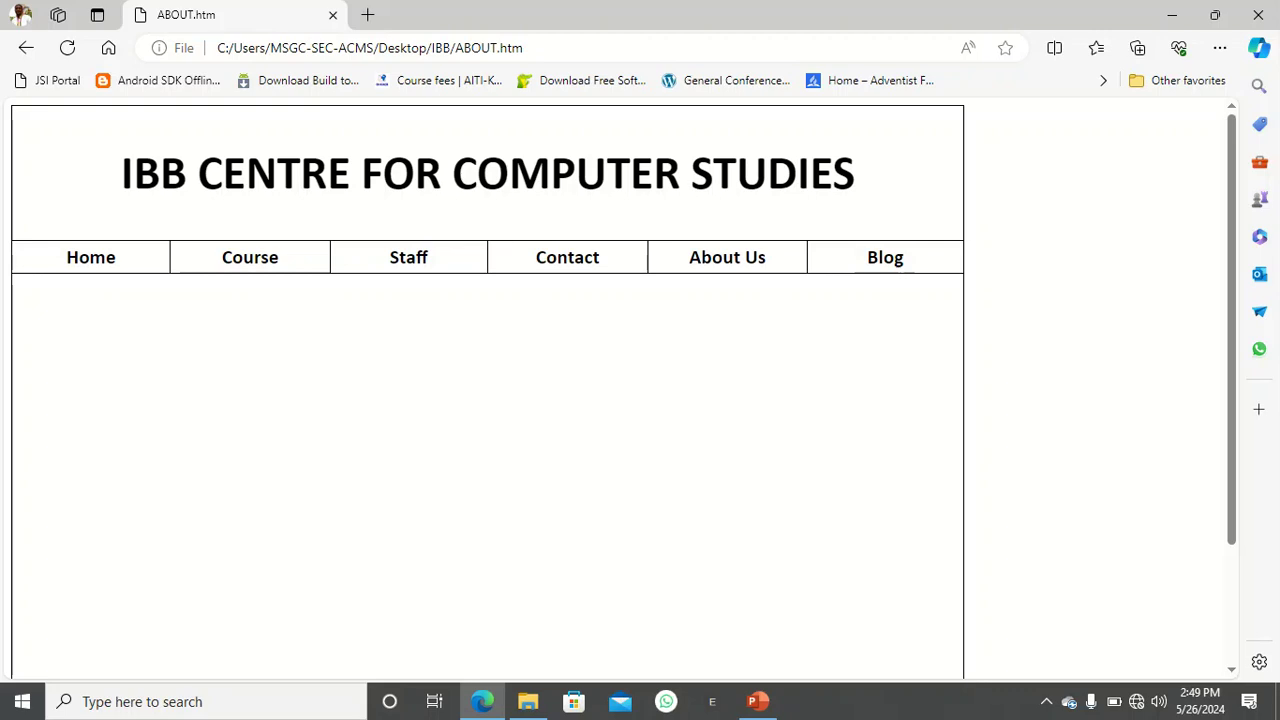
{"action": "left_click", "coordinate": [26, 47]}
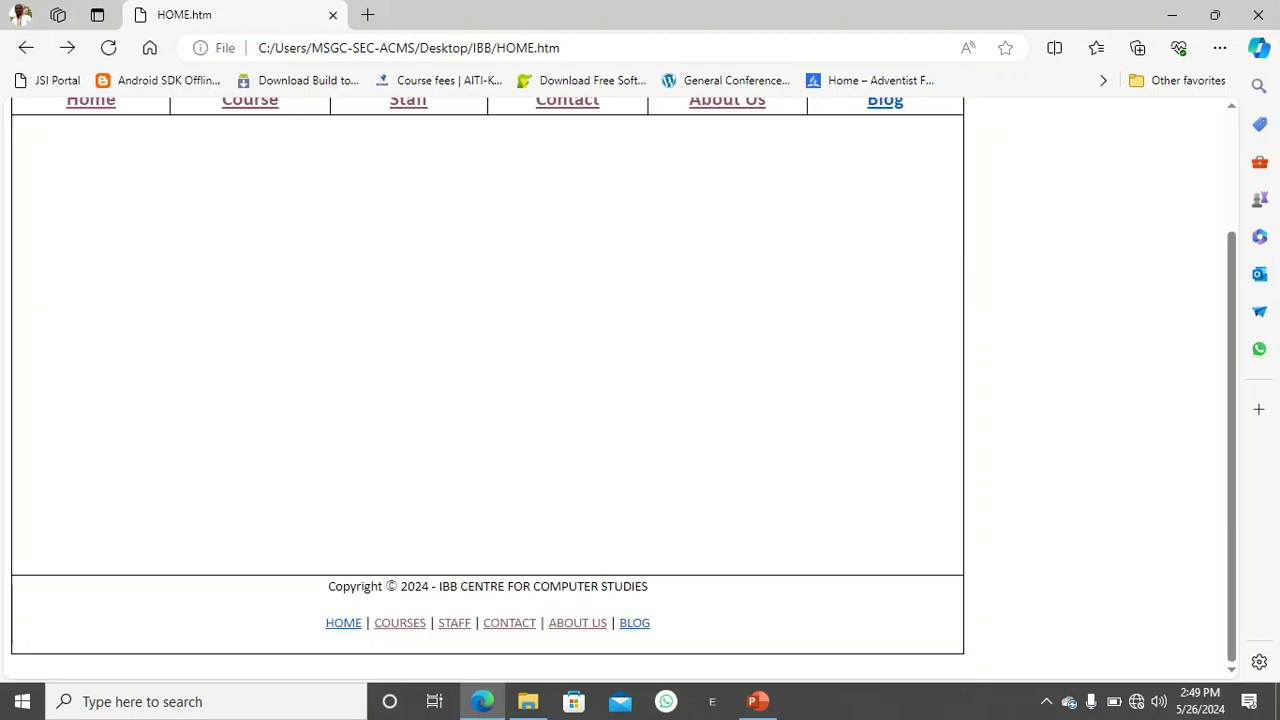
Close the browser and open the STAFF web page from the IBB folder in Word for editing.
{"action": "left_click", "coordinate": [1258, 15]}
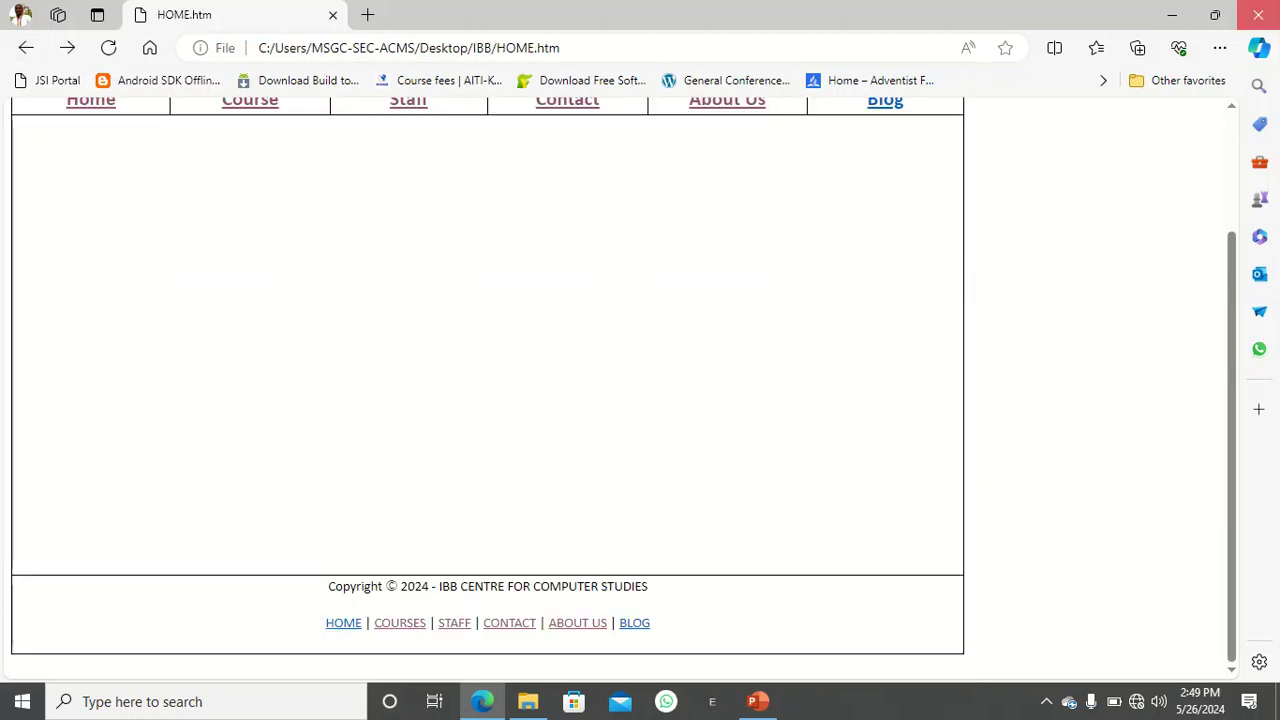
{"action": "left_click", "coordinate": [677, 340]}
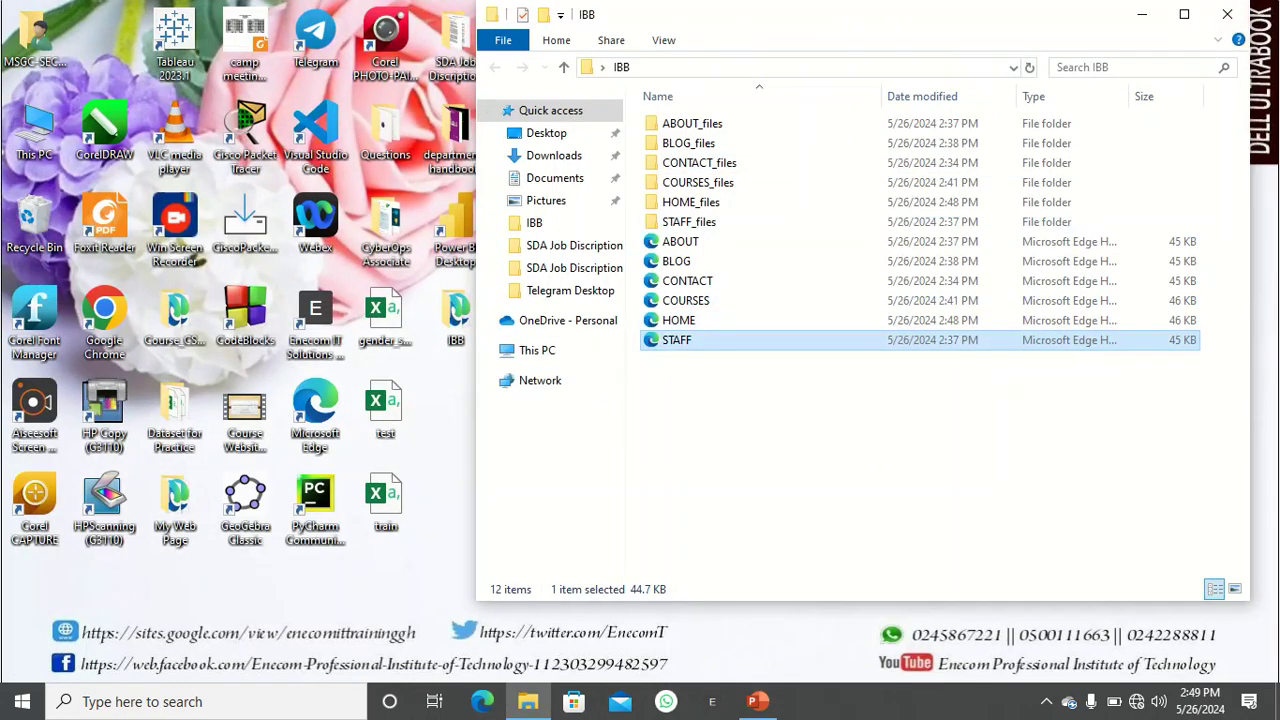
{"action": "right_click", "coordinate": [685, 340]}
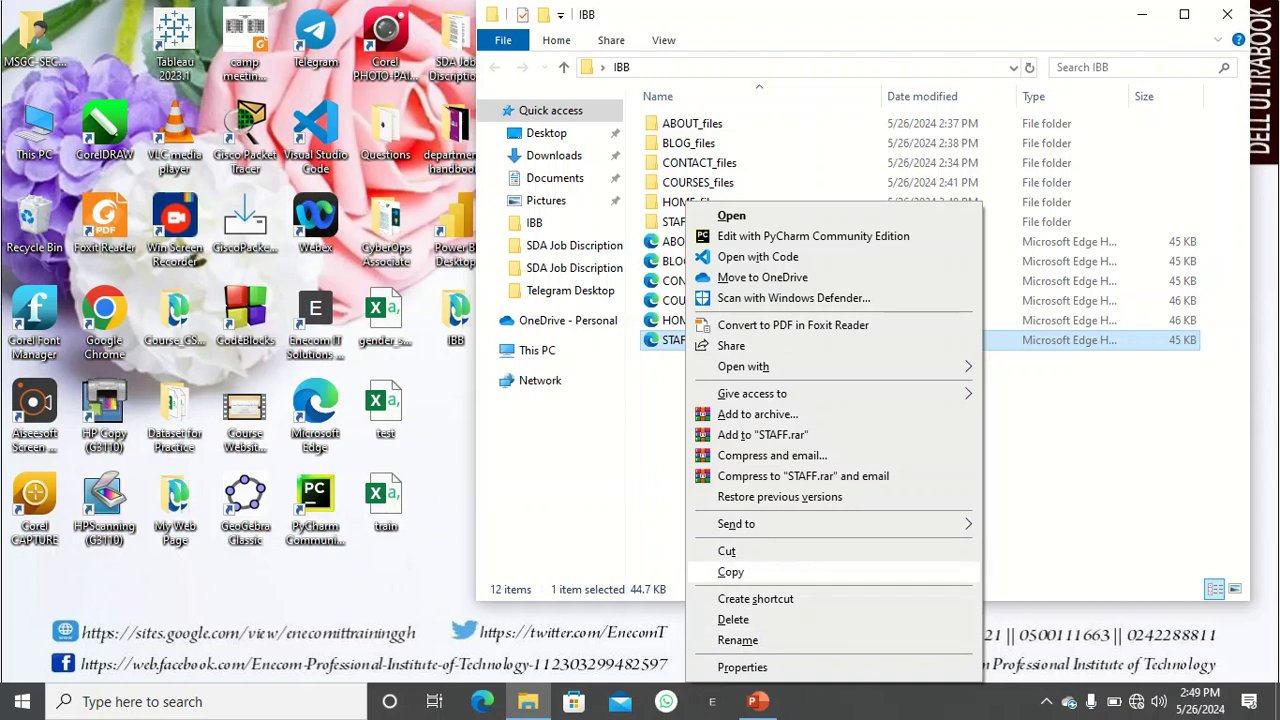
{"action": "mouse_move", "coordinate": [800, 366]}
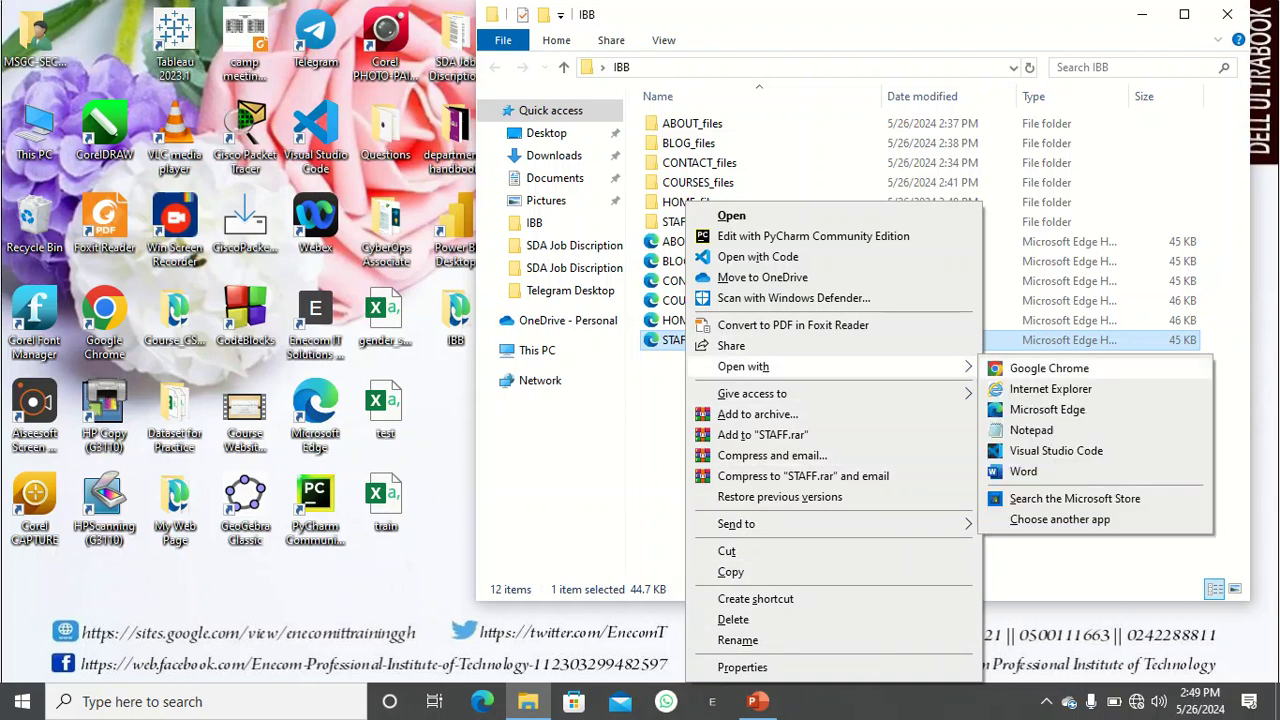
{"action": "left_click", "coordinate": [1050, 450]}
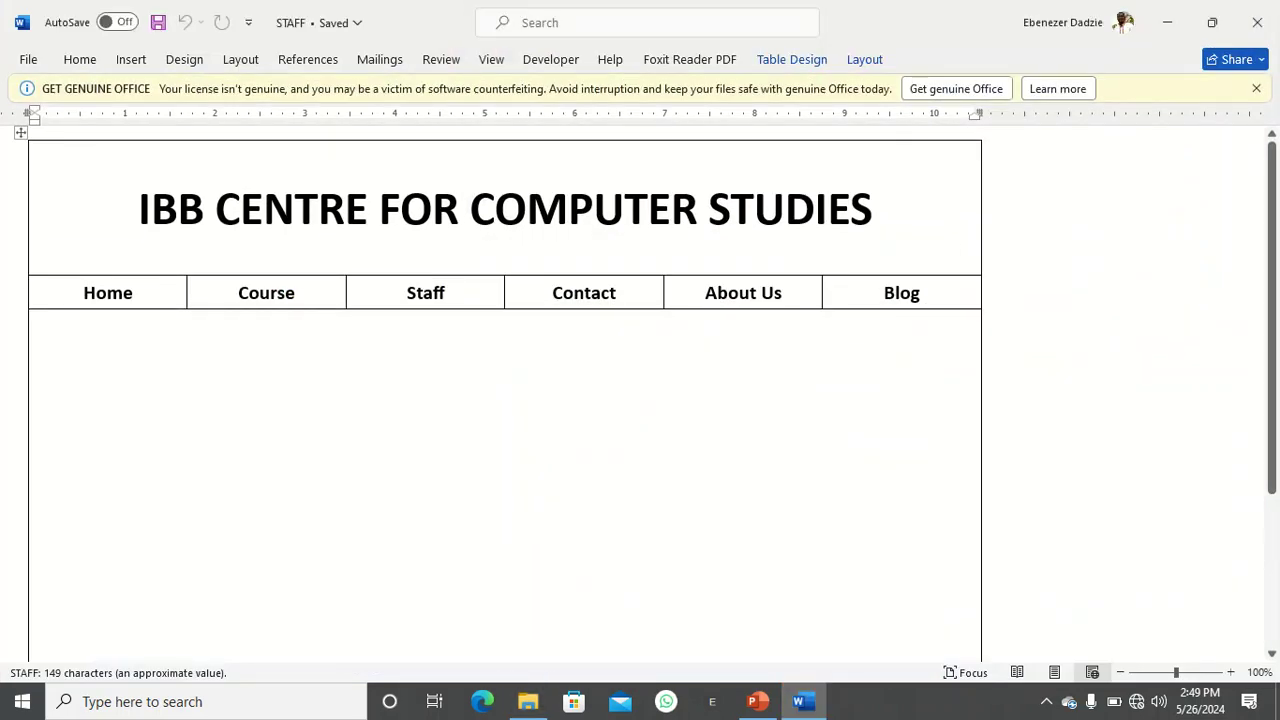
Hyperlink the "Blog" label in the STAFF page's navigation row to the BLOG web page in the IBB folder.
{"action": "left_click_drag", "start_coordinate": [922, 293], "coordinate": [884, 293]}
{"action": "right_click", "coordinate": [903, 293]}
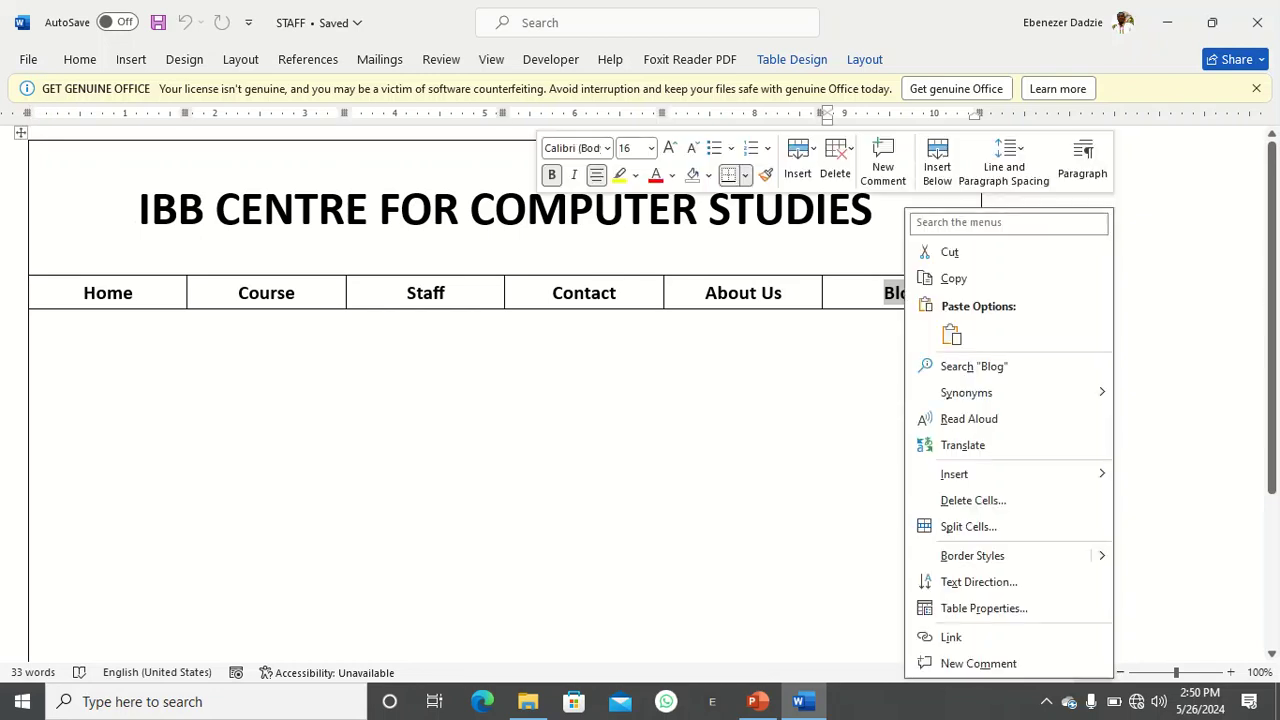
{"action": "left_click", "coordinate": [955, 637]}
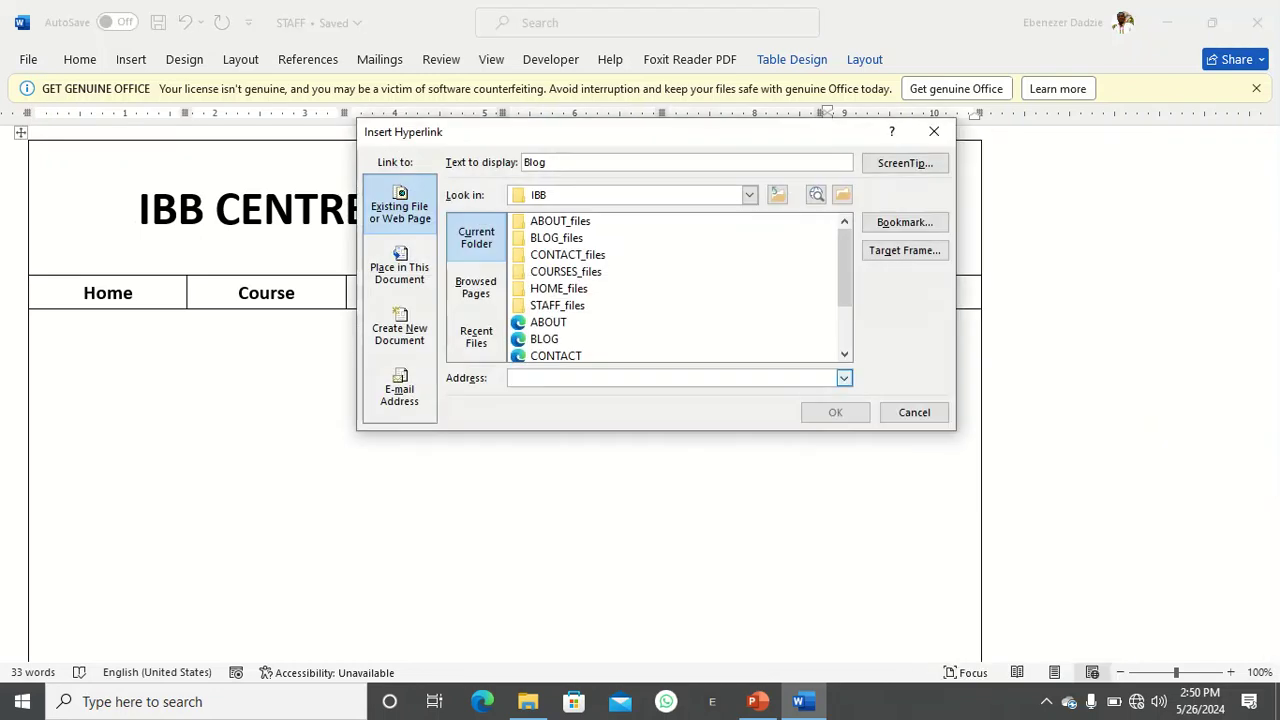
{"action": "left_click", "coordinate": [544, 339]}
{"action": "key", "text": "Return"}
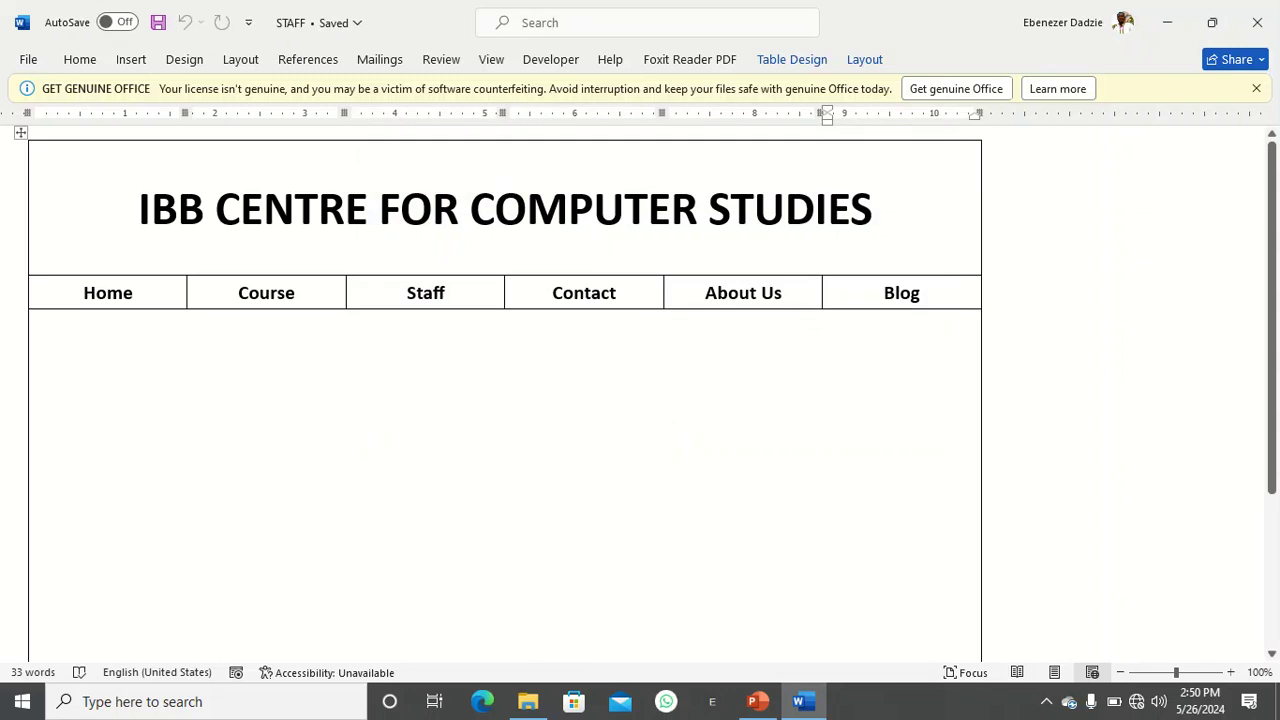
Hyperlink the "About Us" label in the STAFF page's navigation row to ABOUT.htm.
{"action": "left_click", "coordinate": [783, 293]}
{"action": "left_click", "coordinate": [718, 293]}
{"action": "left_click_drag", "start_coordinate": [784, 293], "coordinate": [705, 293]}
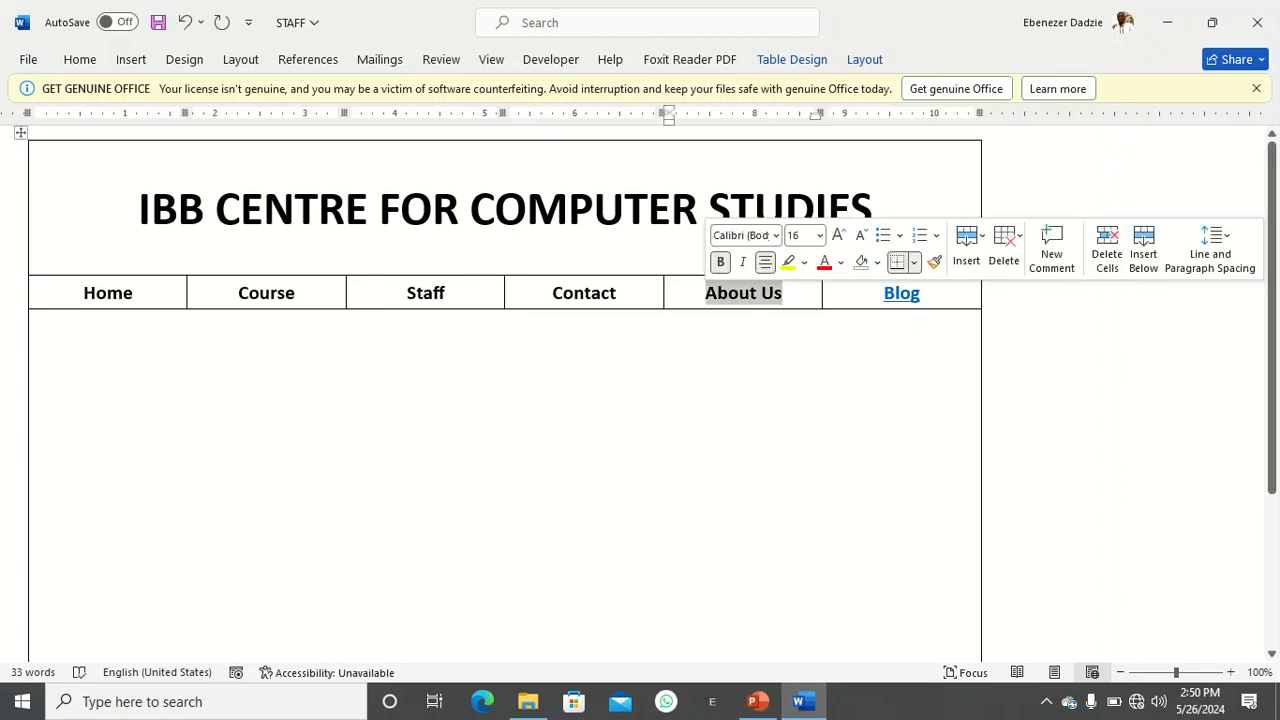
{"action": "right_click", "coordinate": [732, 293]}
{"action": "key", "text": "Escape"}
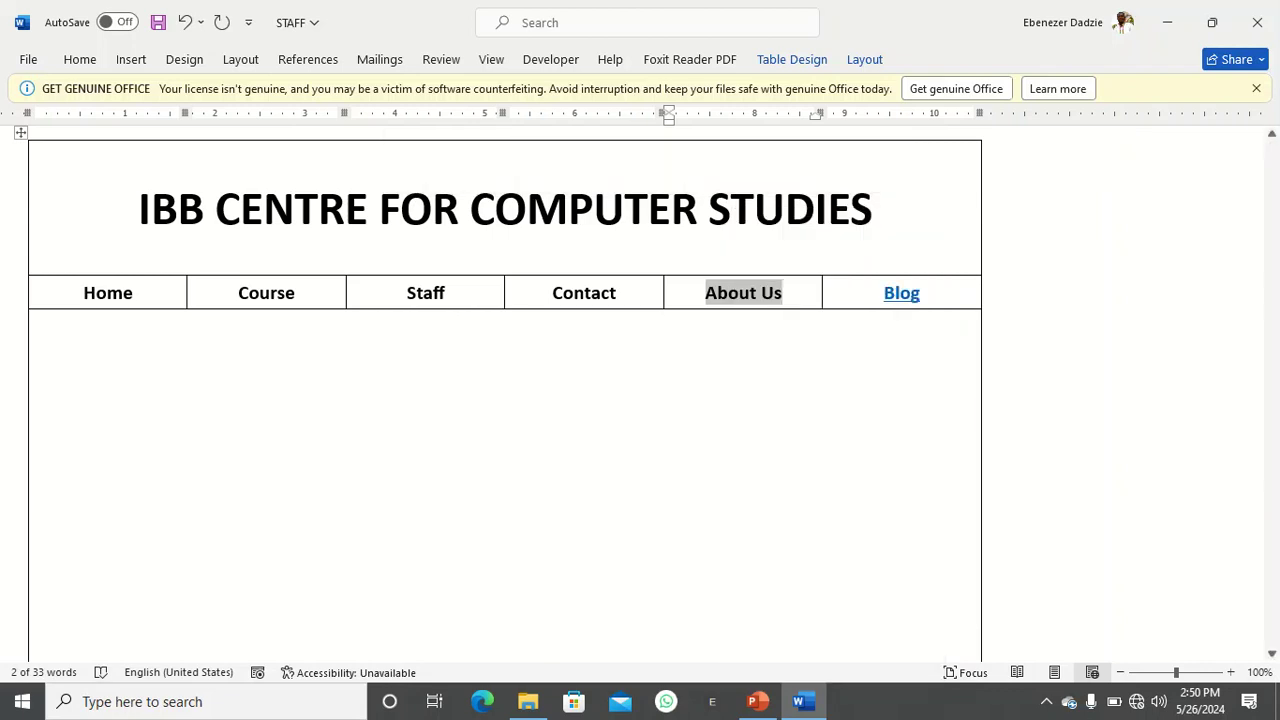
{"action": "key", "text": "ctrl+k"}
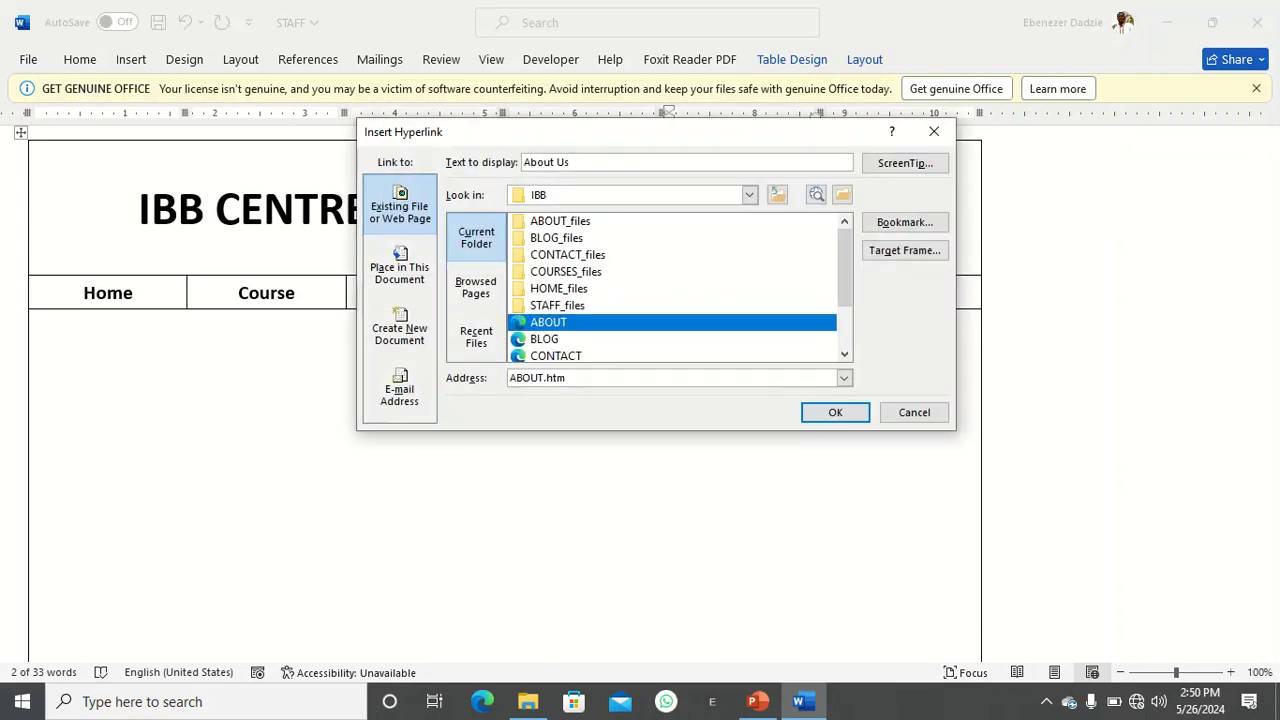
{"action": "left_click_drag", "start_coordinate": [755, 132], "coordinate": [751, 349]}
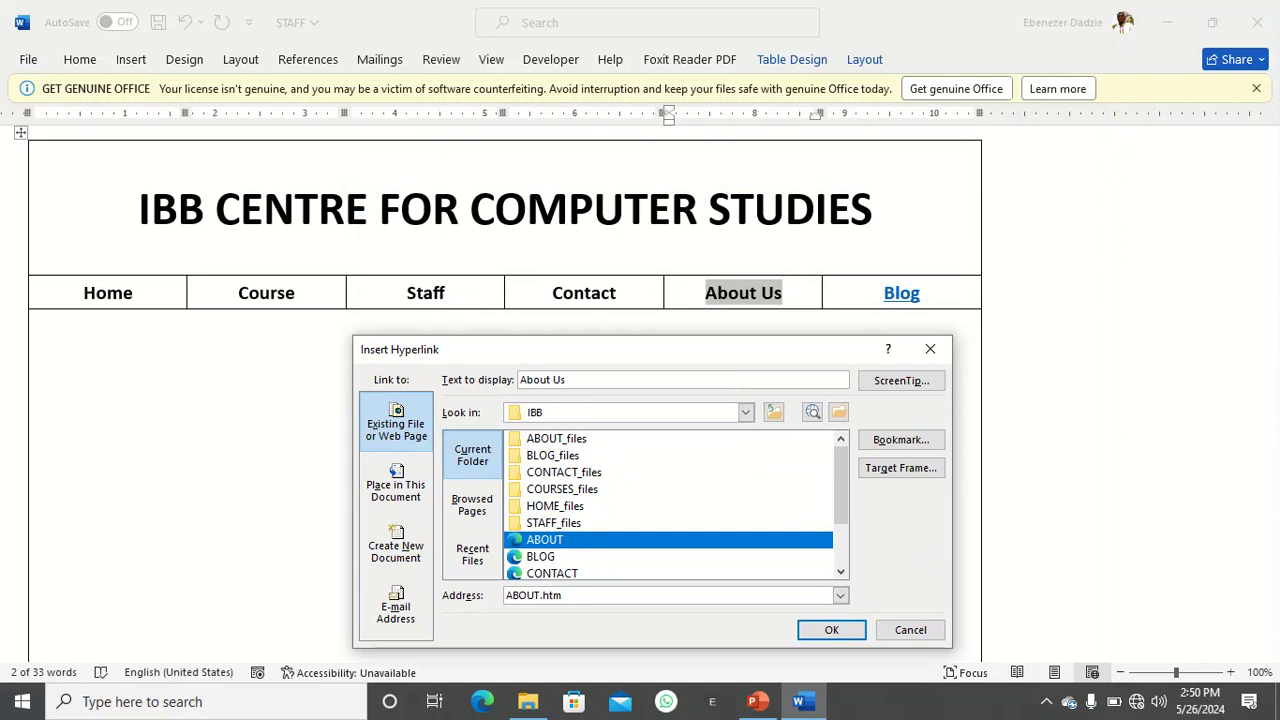
{"action": "left_click", "coordinate": [831, 629]}
Hyperlink the "Contact" label in the STAFF page's navigation row to CONTACT.htm.
{"action": "left_click_drag", "start_coordinate": [618, 292], "coordinate": [552, 292]}
{"action": "right_click", "coordinate": [577, 292]}
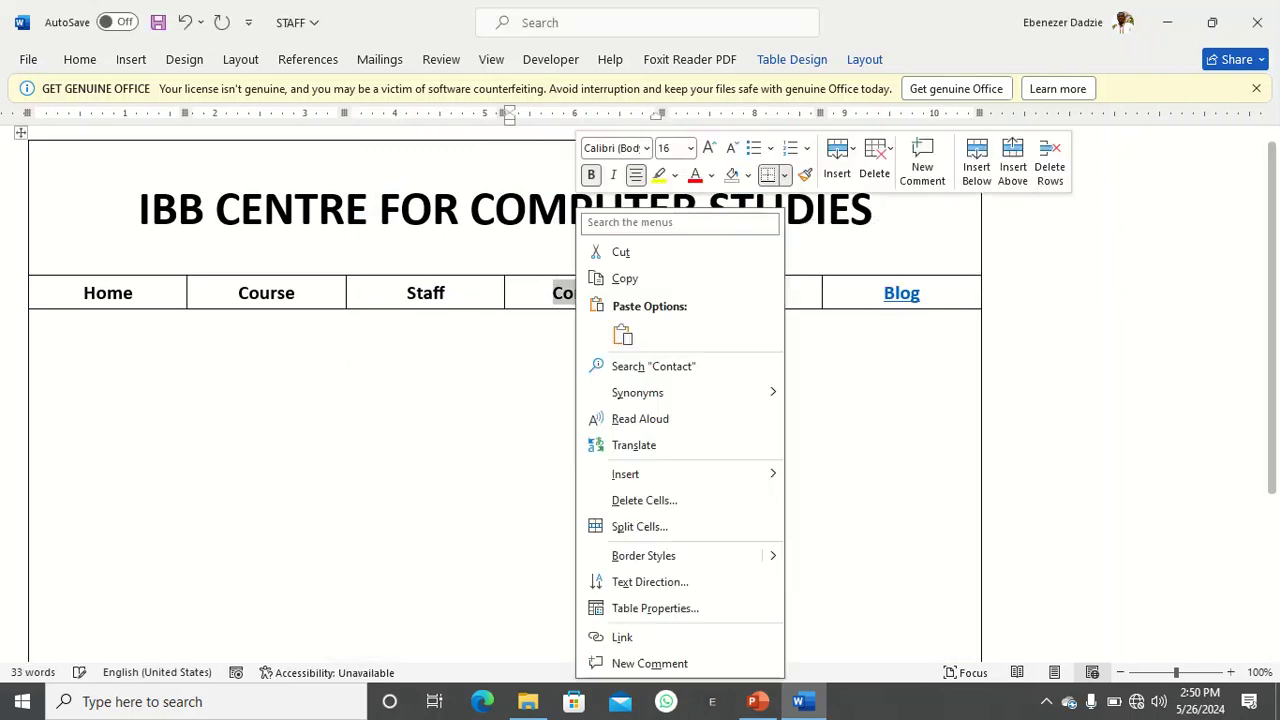
{"action": "left_click", "coordinate": [630, 637]}
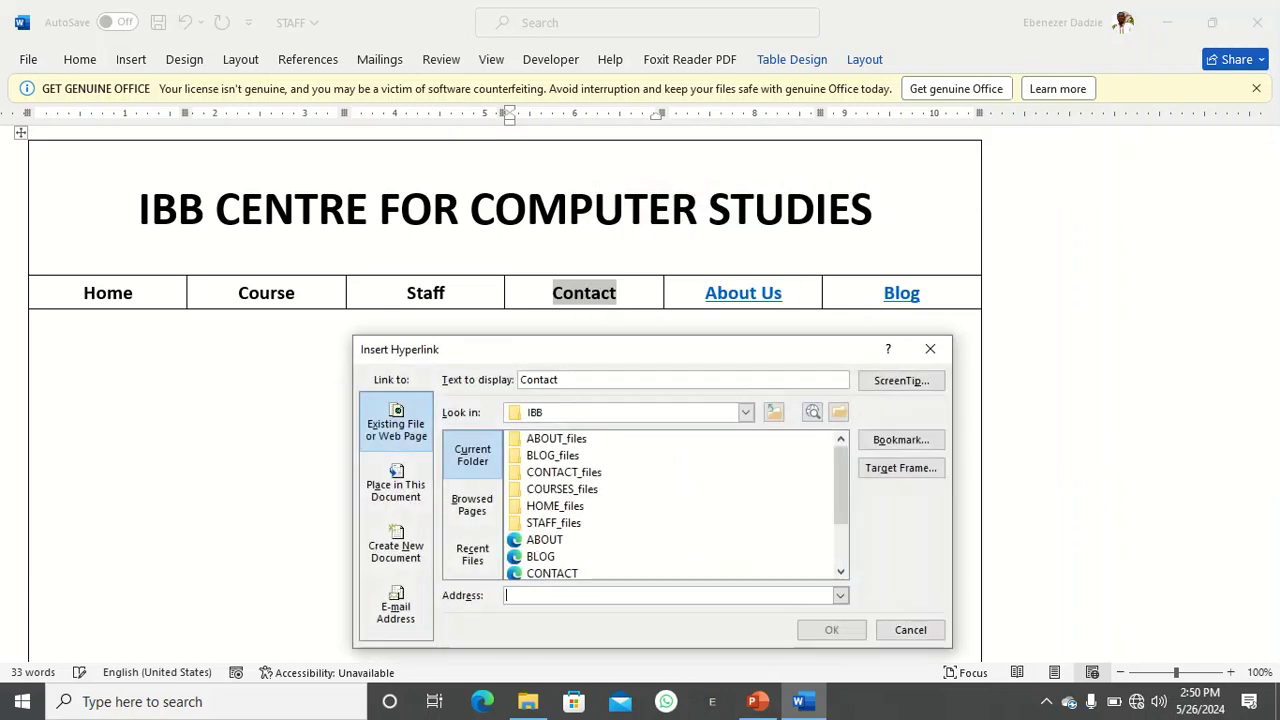
{"action": "left_click", "coordinate": [552, 573]}
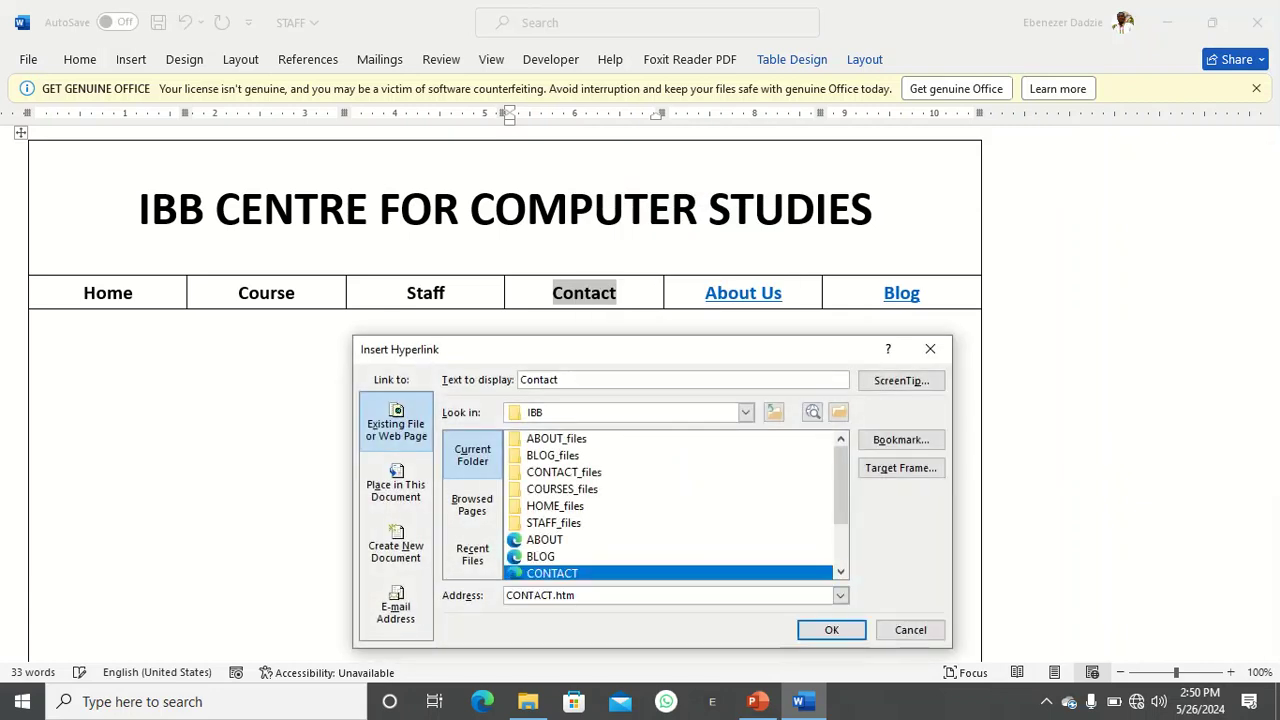
{"action": "left_click", "coordinate": [831, 629]}
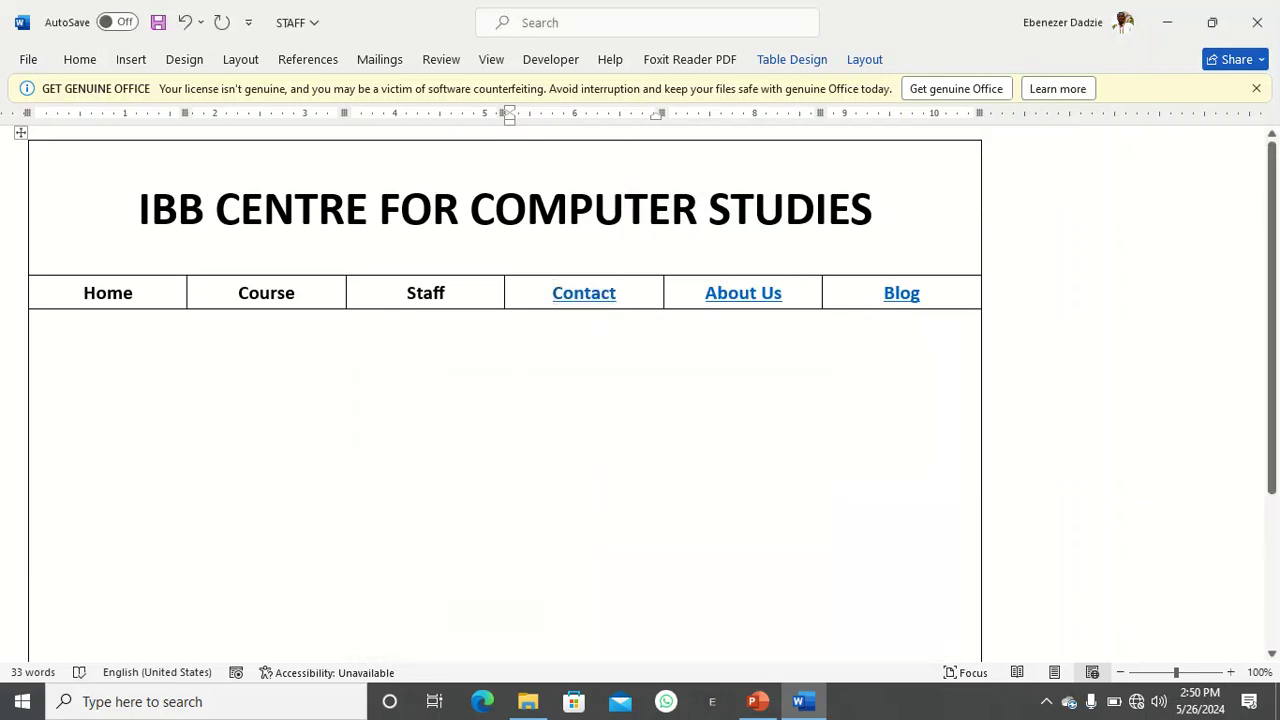
Hyperlink the "Staff" label in the STAFF page's navigation row to STAFF.htm.
{"action": "left_click_drag", "start_coordinate": [446, 293], "coordinate": [406, 293]}
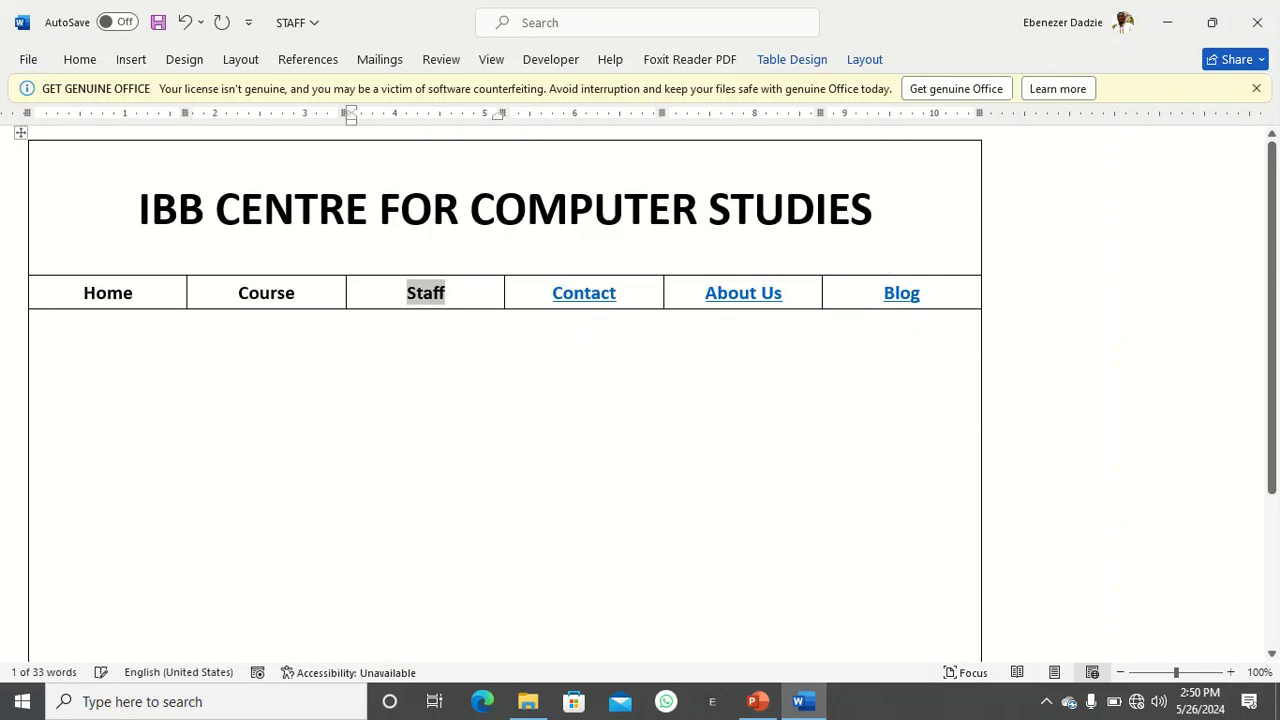
{"action": "right_click", "coordinate": [427, 293]}
{"action": "left_click", "coordinate": [490, 637]}
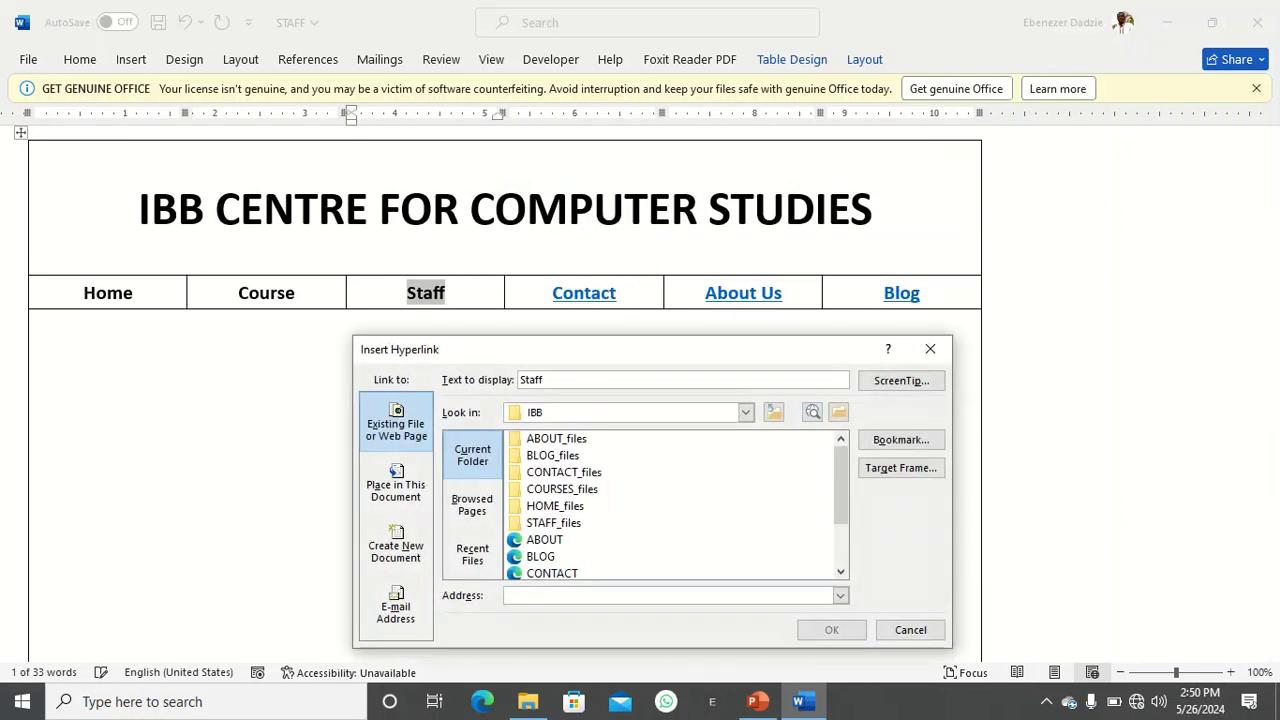
{"action": "left_click", "coordinate": [541, 557]}
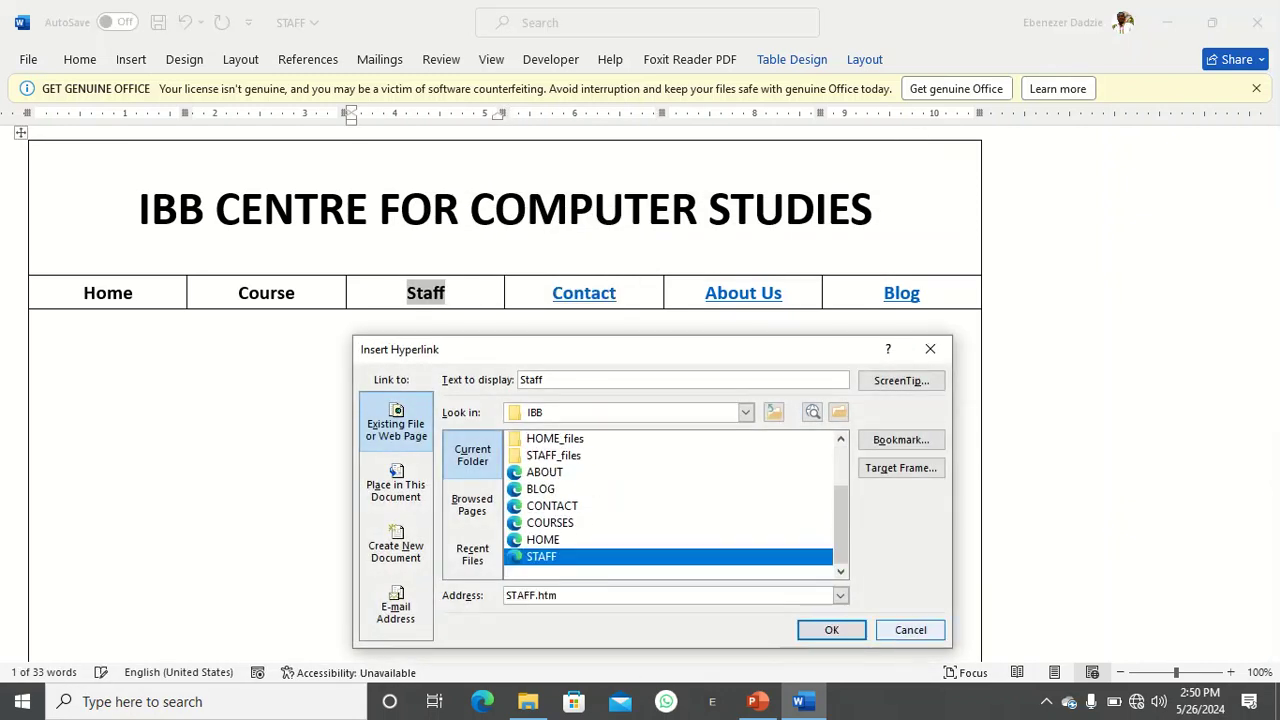
{"action": "left_click", "coordinate": [831, 630]}
Hyperlink the "Course" label in the STAFF page's navigation row to the COURSES web page.
{"action": "left_click_drag", "start_coordinate": [296, 292], "coordinate": [238, 292]}
{"action": "right_click", "coordinate": [260, 293]}
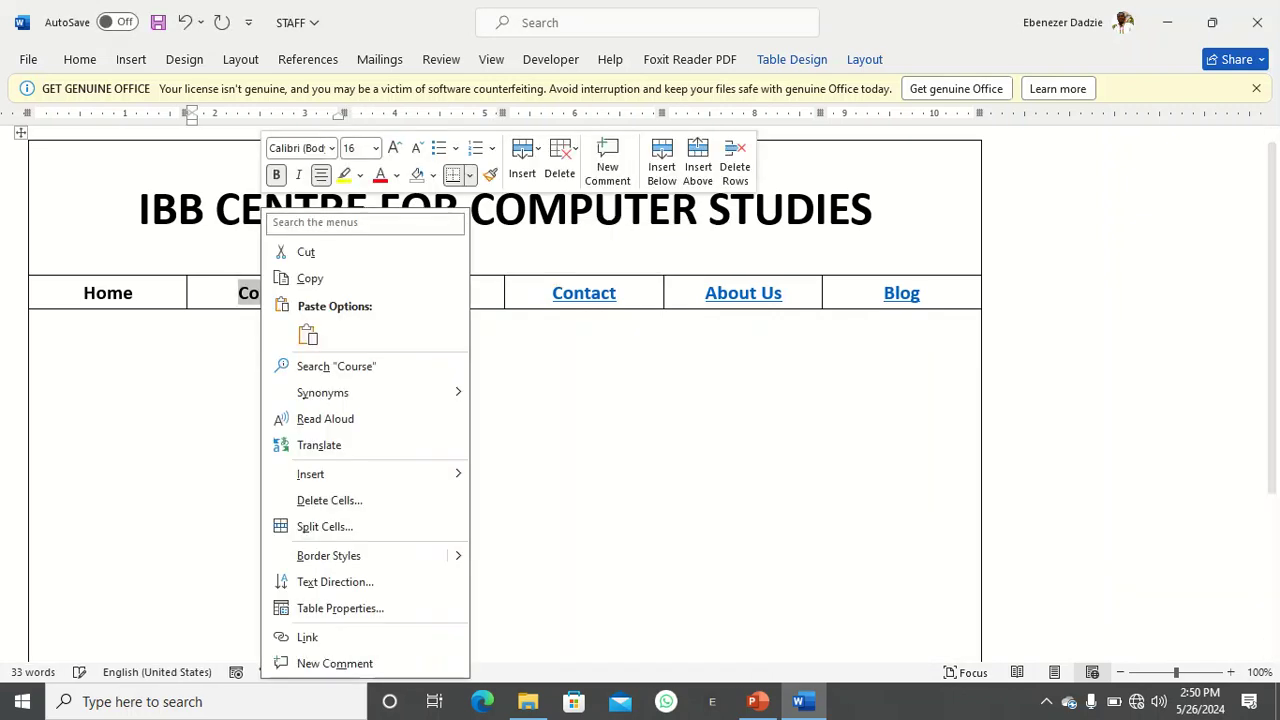
{"action": "left_click", "coordinate": [307, 637]}
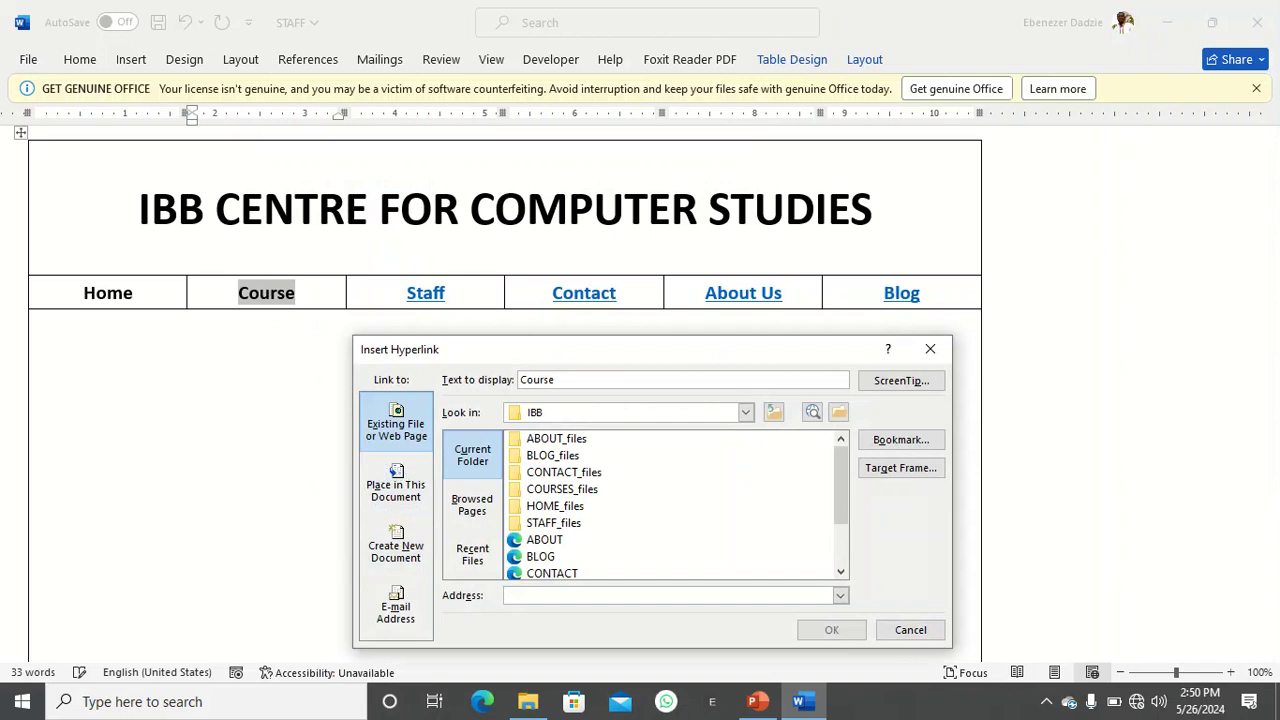
{"action": "scroll", "coordinate": [676, 505], "scroll_direction": "down", "scroll_amount": 2}
{"action": "left_click", "coordinate": [550, 523]}
{"action": "left_click", "coordinate": [832, 630]}
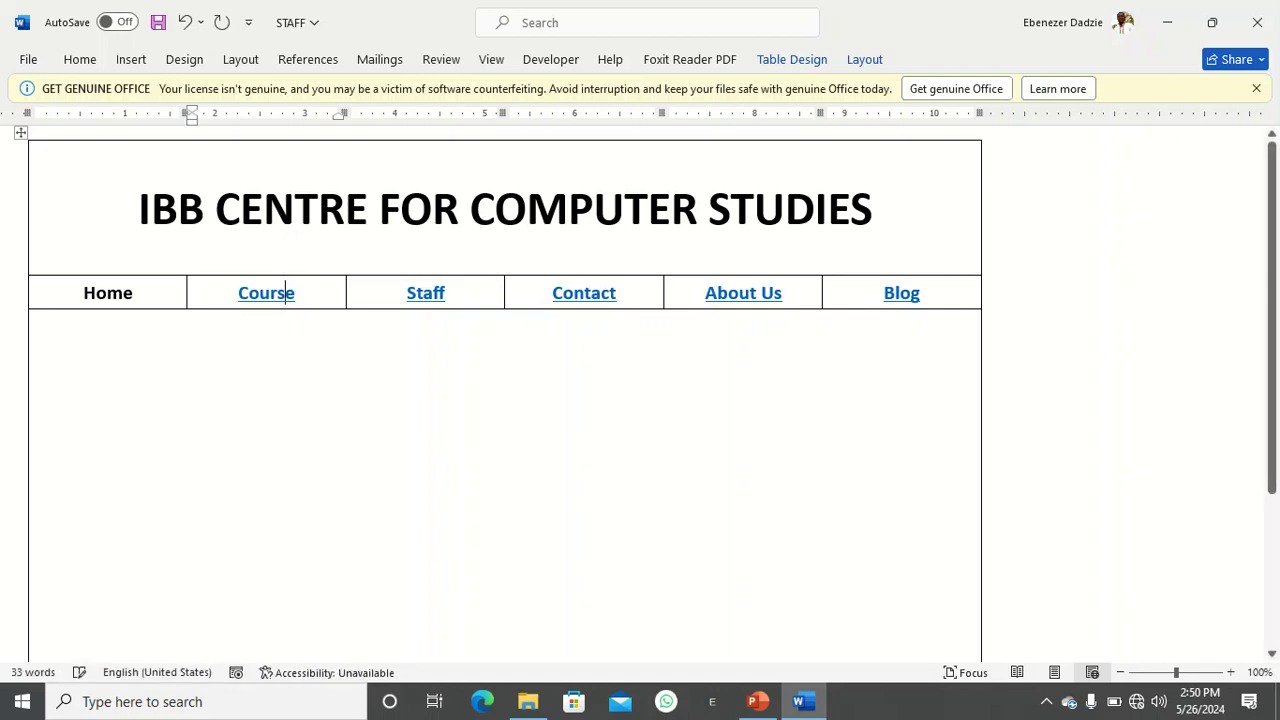
Try to change the linked "Course" navigation label to "Courses", and undo the text edits.
{"action": "type", "text": "`es"}
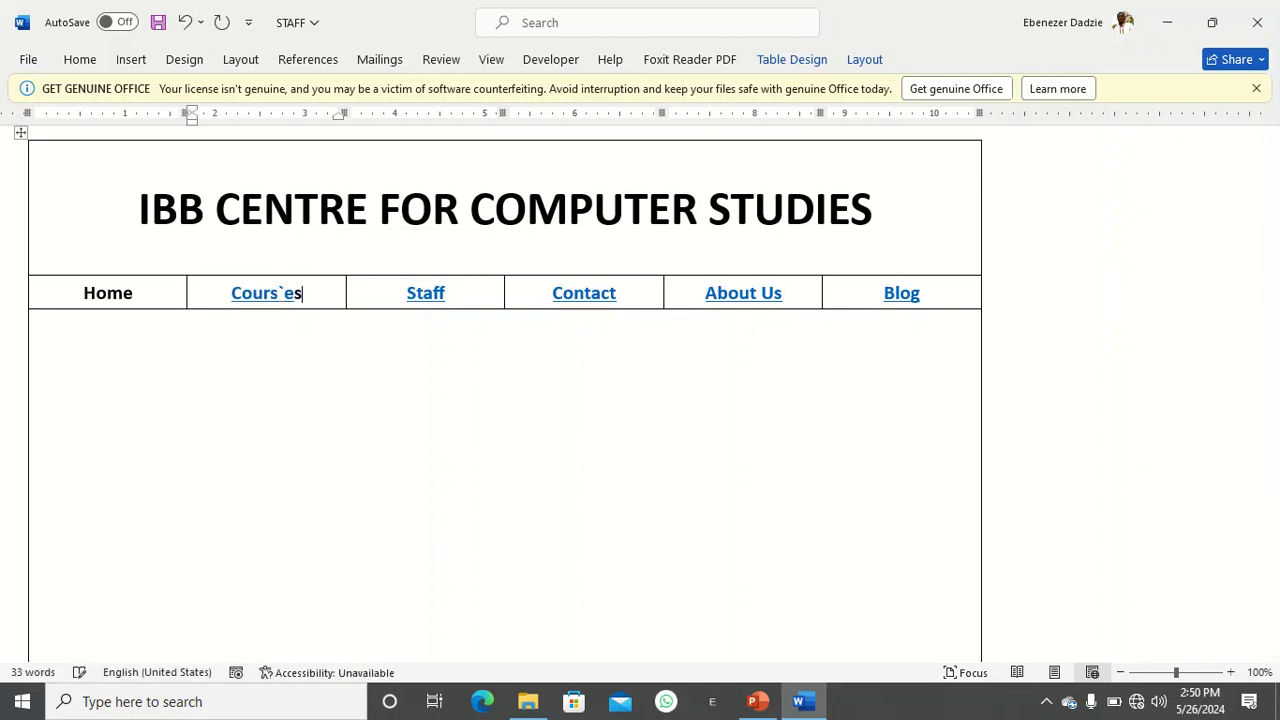
{"action": "key", "text": "BackSpace"}
{"action": "key", "text": "Right"}
{"action": "type", "text": "`"}
{"action": "key", "text": "Delete"}
{"action": "key", "text": "BackSpace"}
{"action": "key", "text": "ctrl+shift+Left"}
{"action": "type", "text": "es"}
{"action": "key", "text": "ctrl+z"}
{"action": "left_click", "coordinate": [286, 293]}
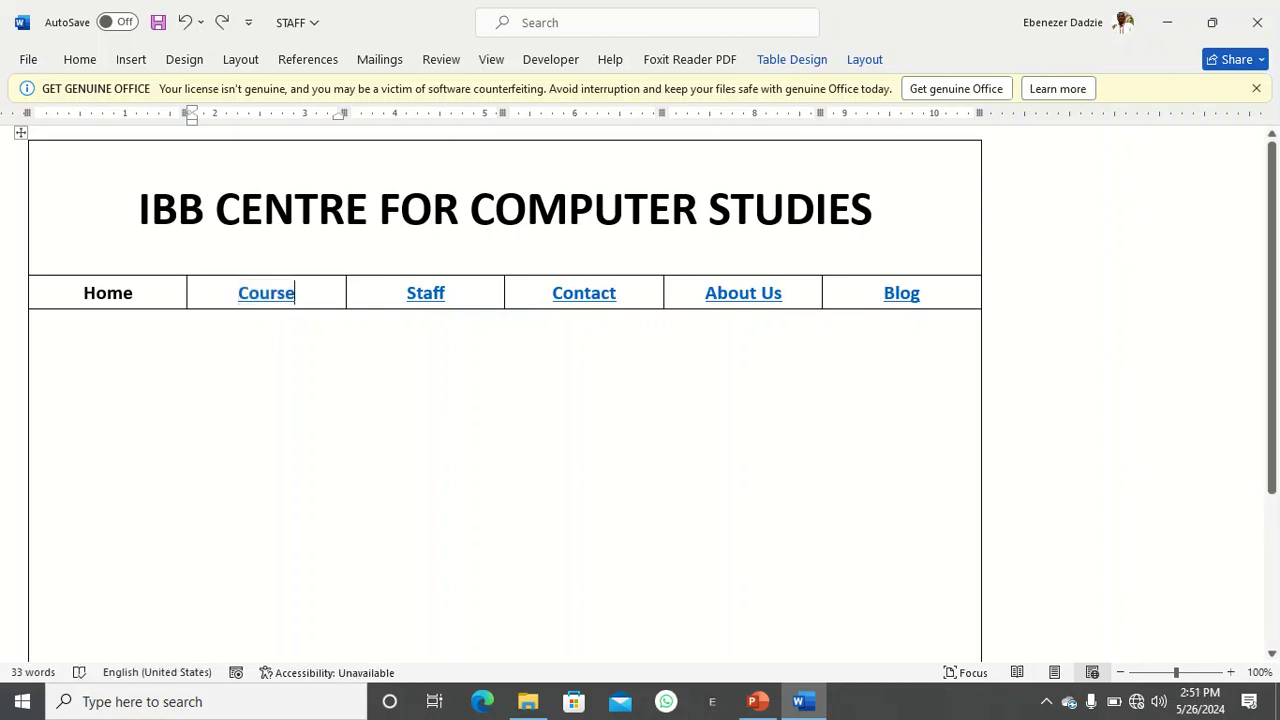
{"action": "key", "text": "ctrl+shift+Left"}
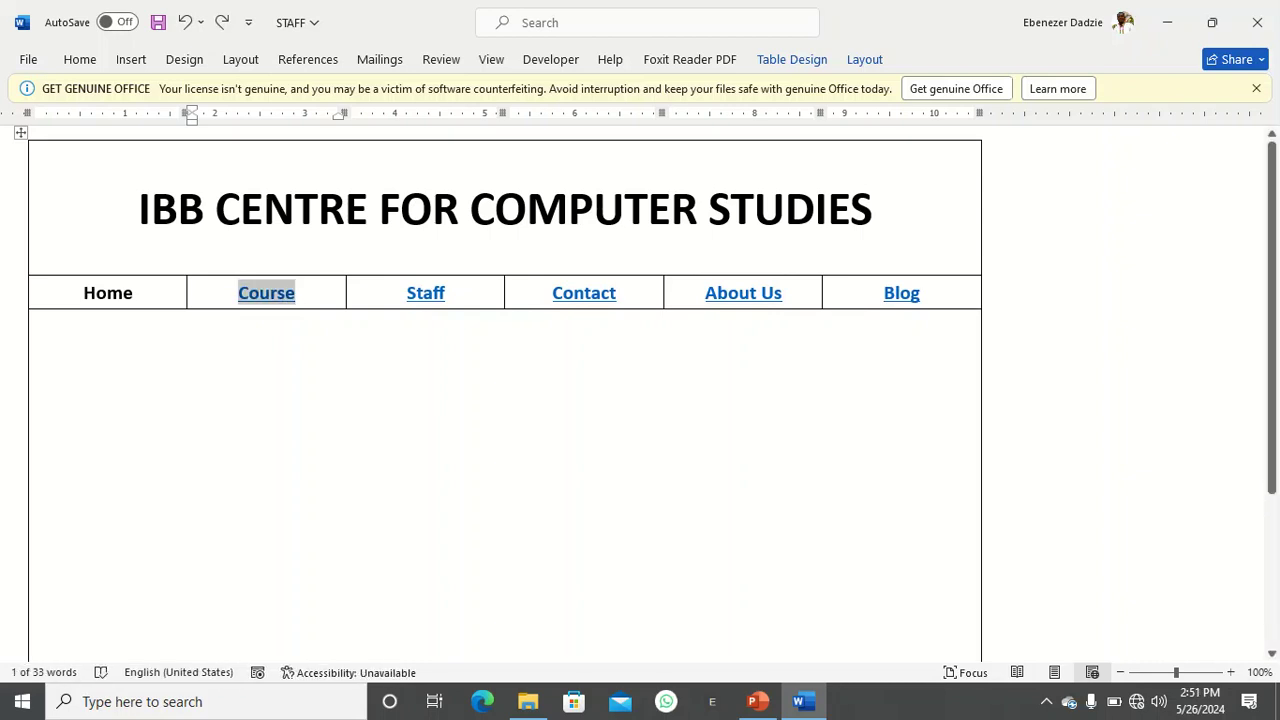
{"action": "type", "text": "`"}
{"action": "key", "text": "ctrl+z"}
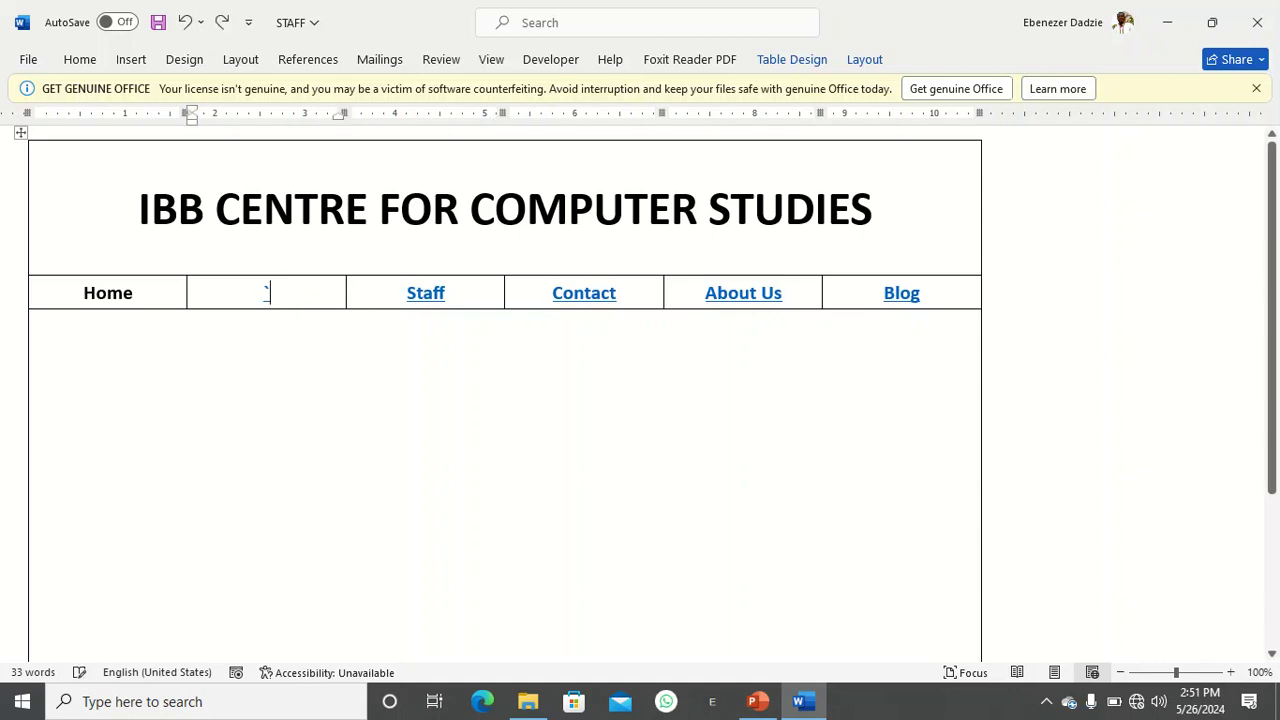
{"action": "key", "text": "ctrl+z"}
{"action": "key", "text": "Right"}
Hyperlink the "Home" label in the STAFF page's navigation row to the HOME web page.
{"action": "left_click_drag", "start_coordinate": [134, 293], "coordinate": [82, 293]}
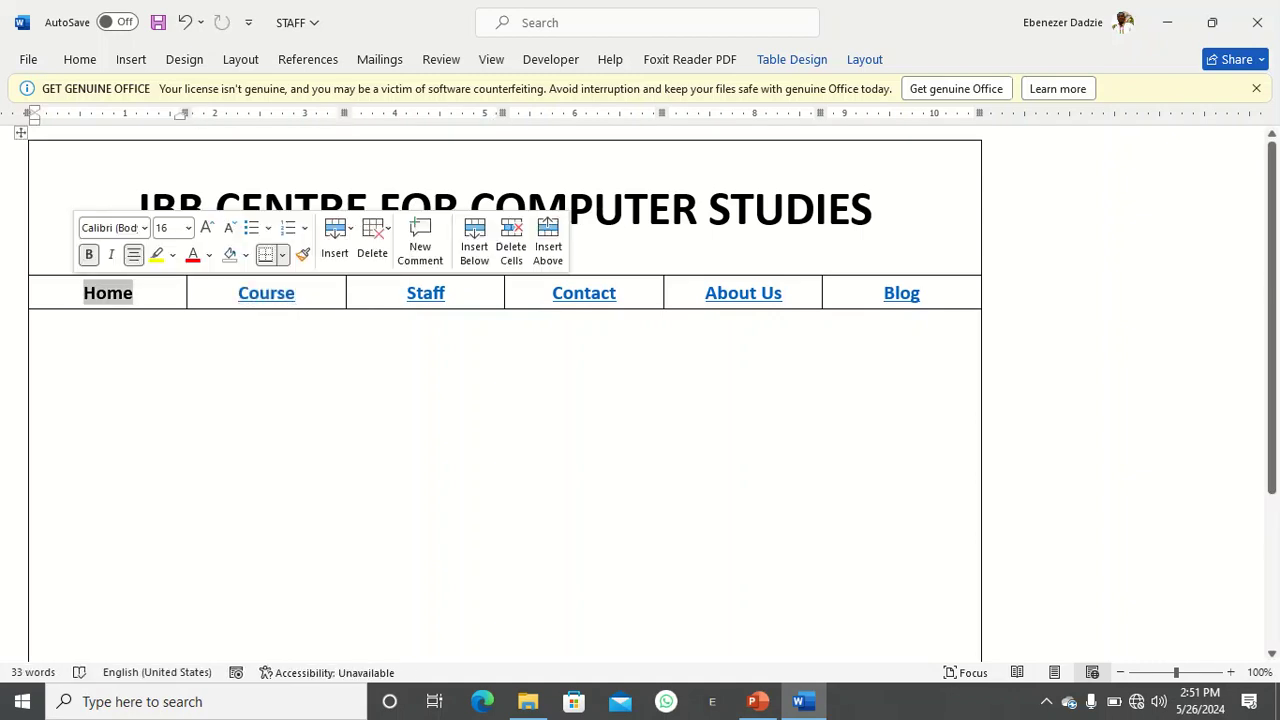
{"action": "right_click", "coordinate": [116, 294]}
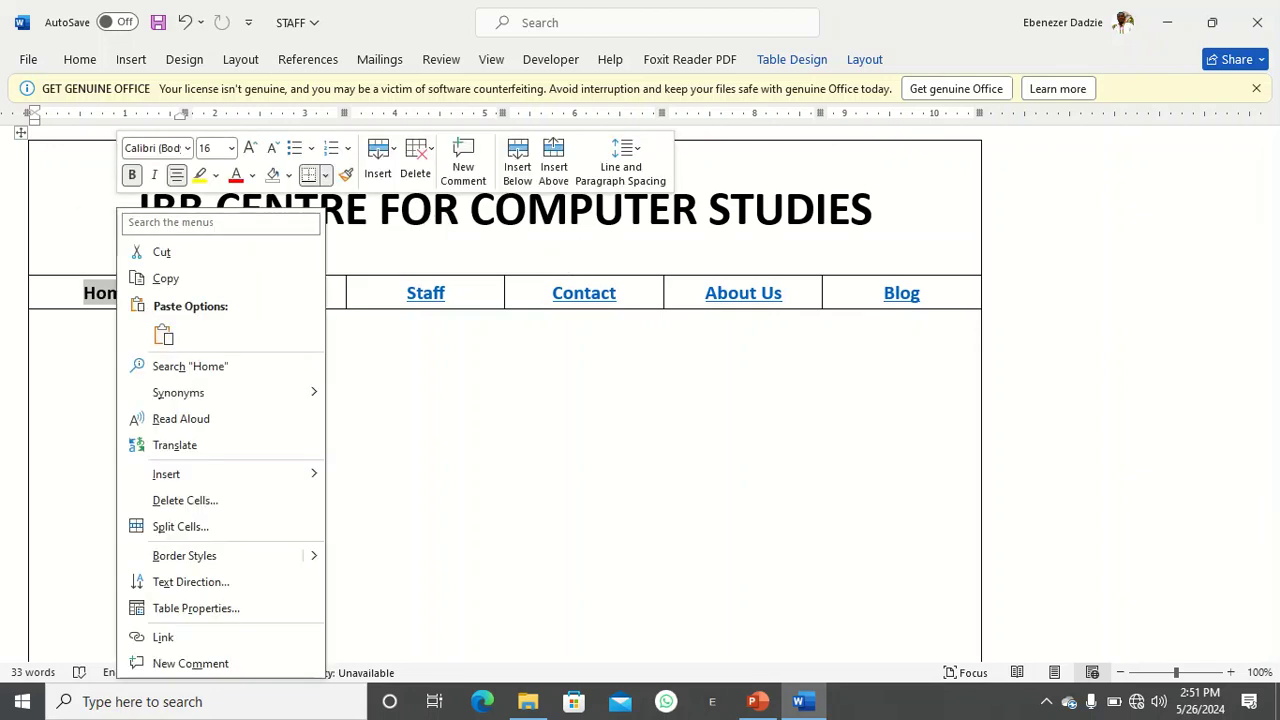
{"action": "left_click", "coordinate": [165, 637]}
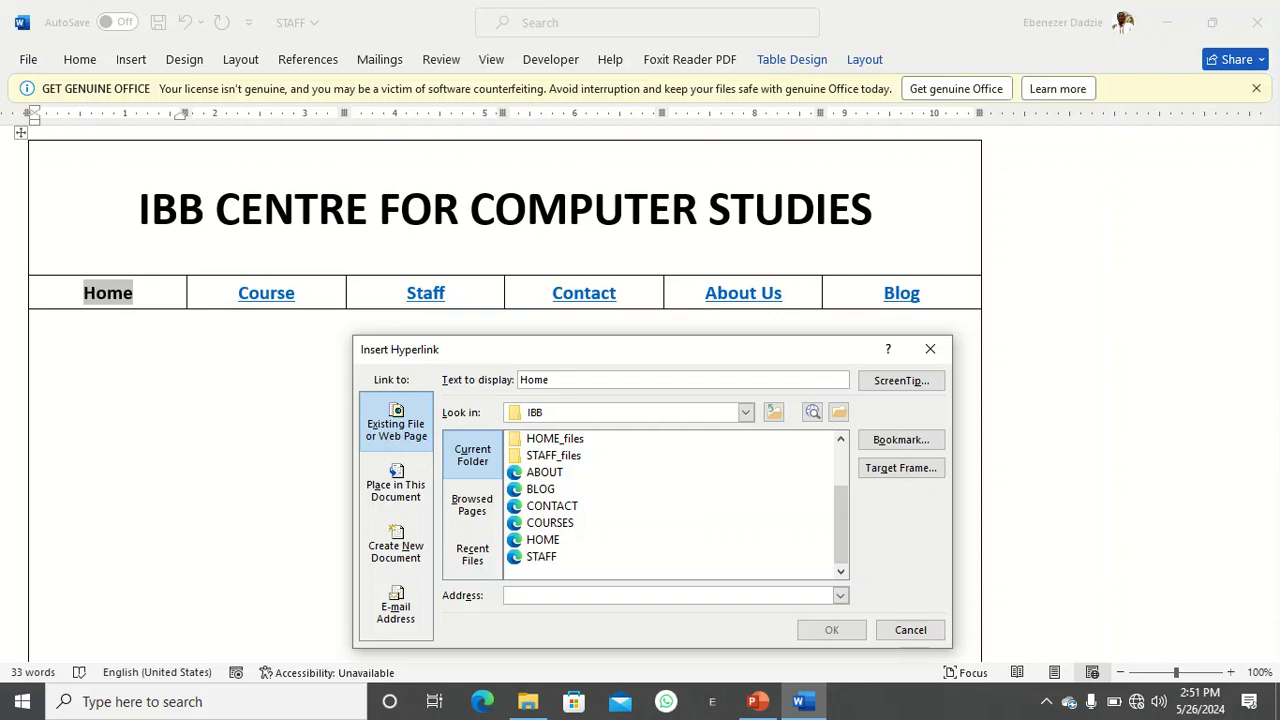
{"action": "left_click", "coordinate": [543, 540]}
{"action": "left_click", "coordinate": [831, 630]}
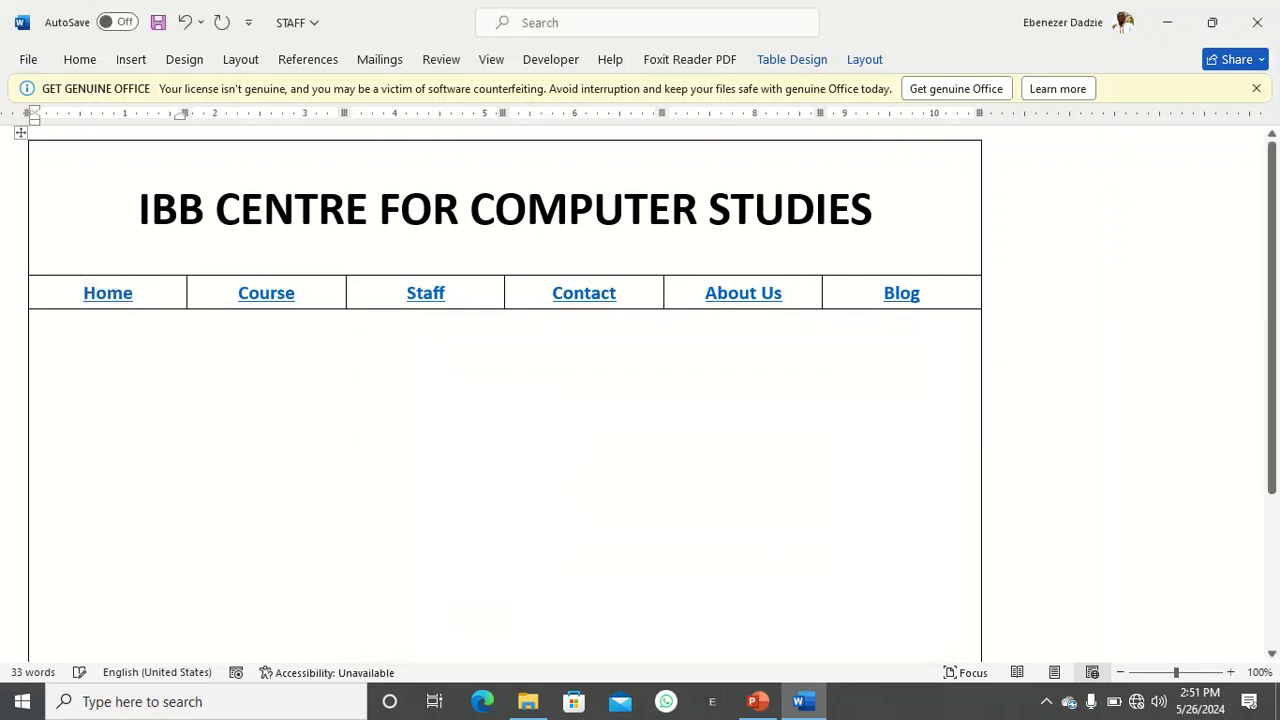
Hyperlink the "HOME" label in the STAFF page's footer to the HOME web page.
{"action": "scroll", "coordinate": [505, 390], "scroll_direction": "down", "scroll_amount": 5}
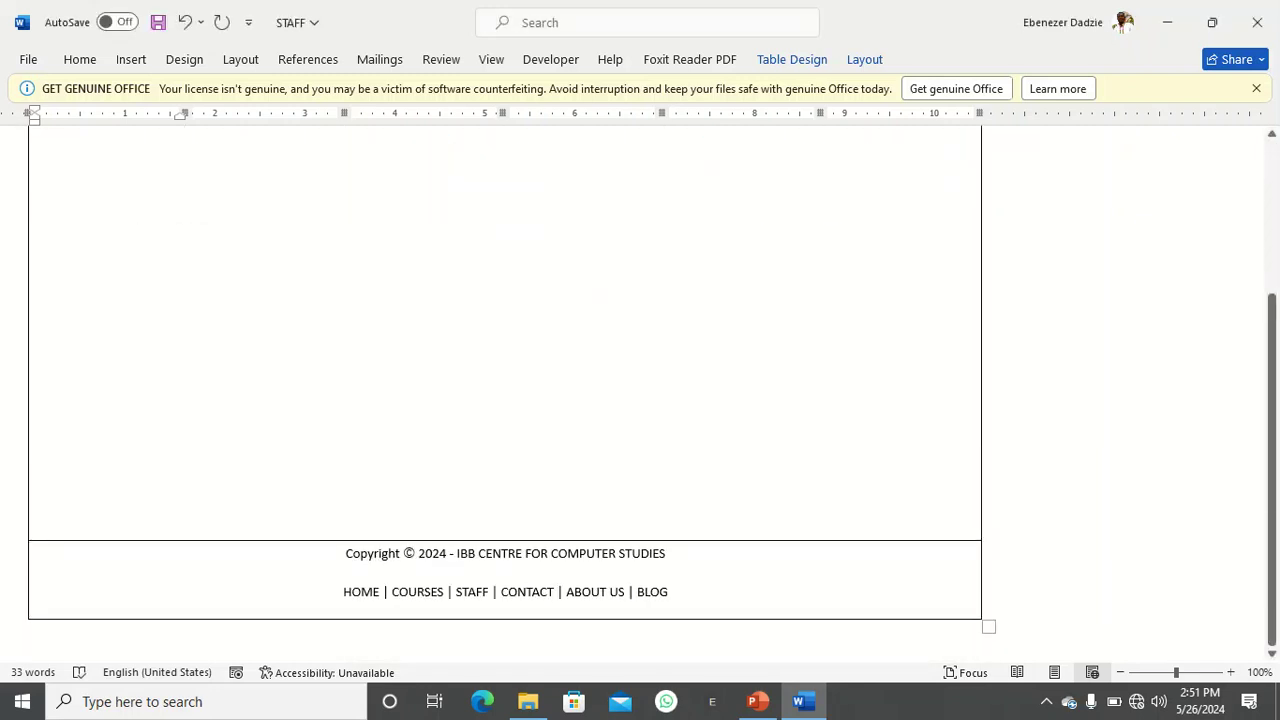
{"action": "left_click_drag", "start_coordinate": [380, 591], "coordinate": [343, 591]}
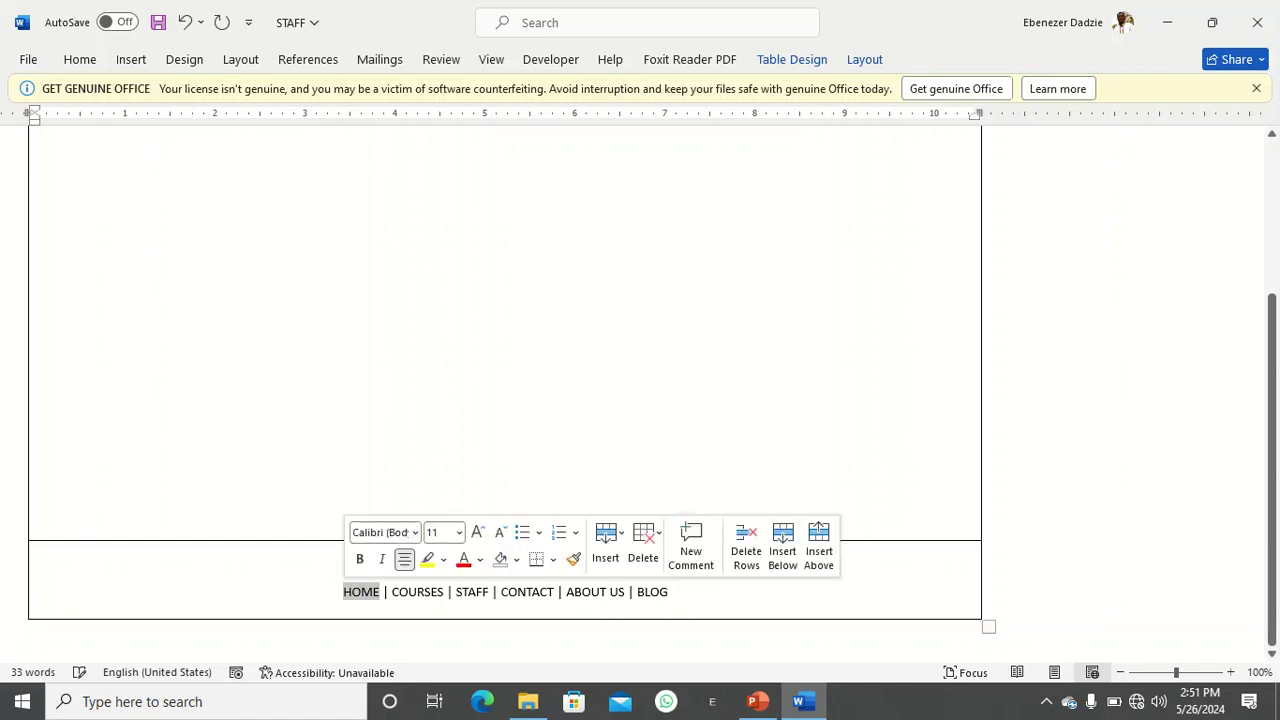
{"action": "right_click", "coordinate": [350, 591]}
{"action": "left_click", "coordinate": [404, 552]}
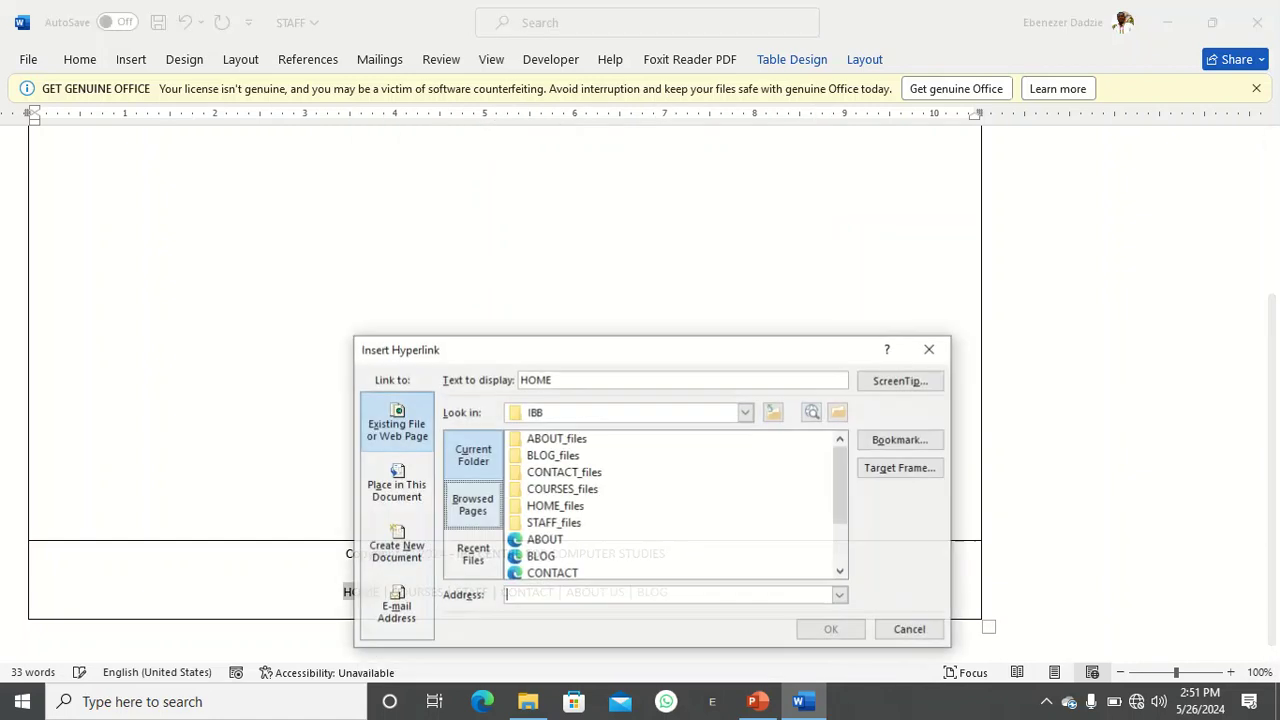
{"action": "scroll", "coordinate": [668, 520], "scroll_direction": "down", "scroll_amount": 2}
{"action": "left_click", "coordinate": [544, 540]}
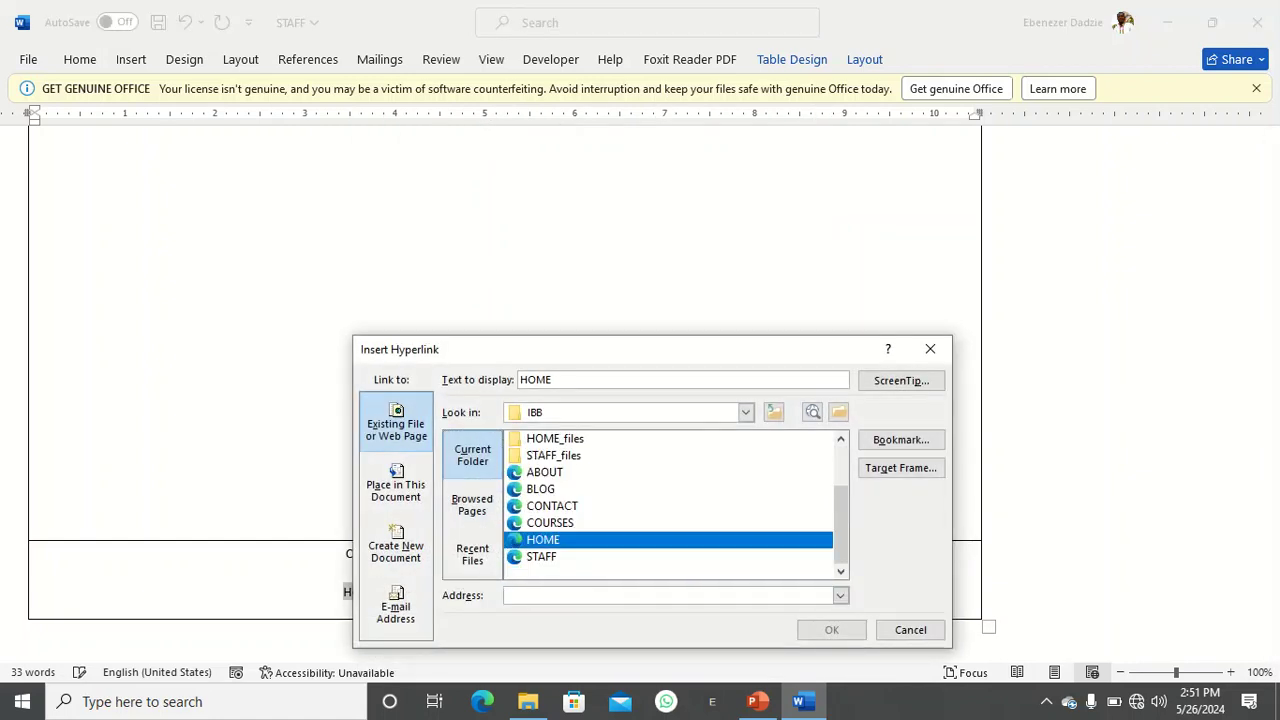
{"action": "left_click", "coordinate": [831, 630]}
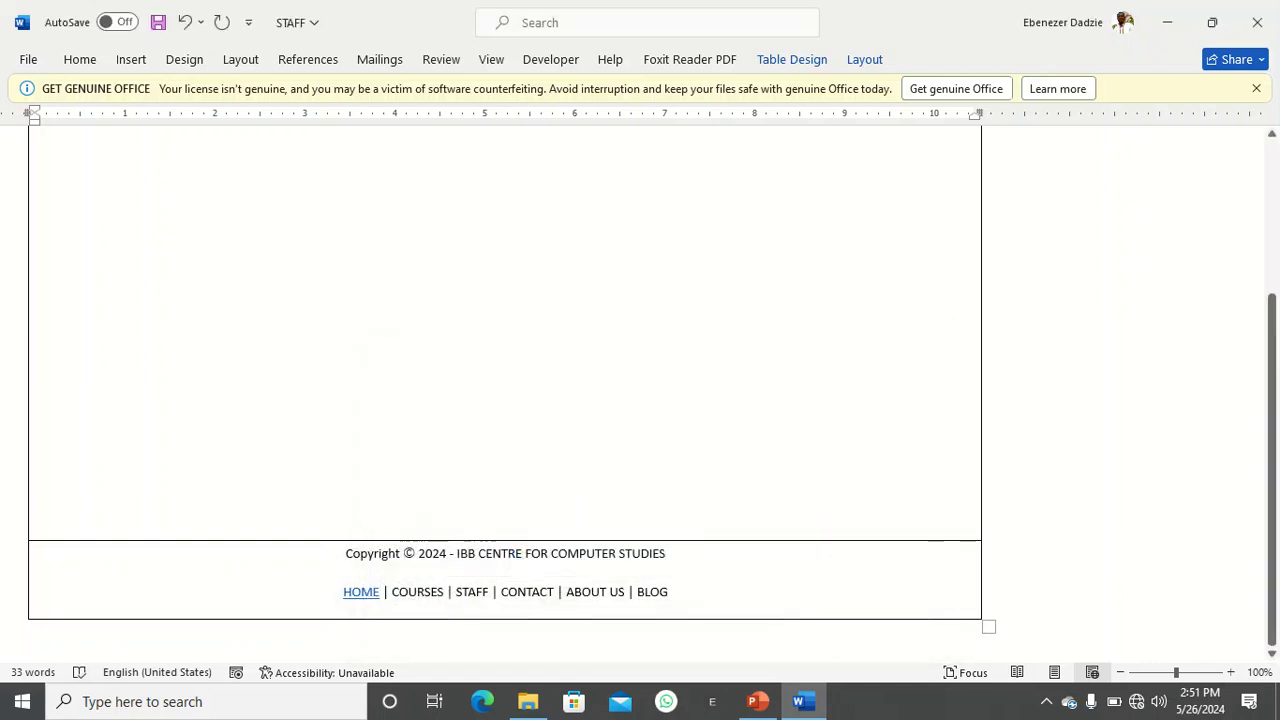
Hyperlink the "COURSES" label in the STAFF page's footer to the COURSES web page.
{"action": "left_click_drag", "start_coordinate": [444, 592], "coordinate": [392, 592]}
{"action": "right_click", "coordinate": [400, 592]}
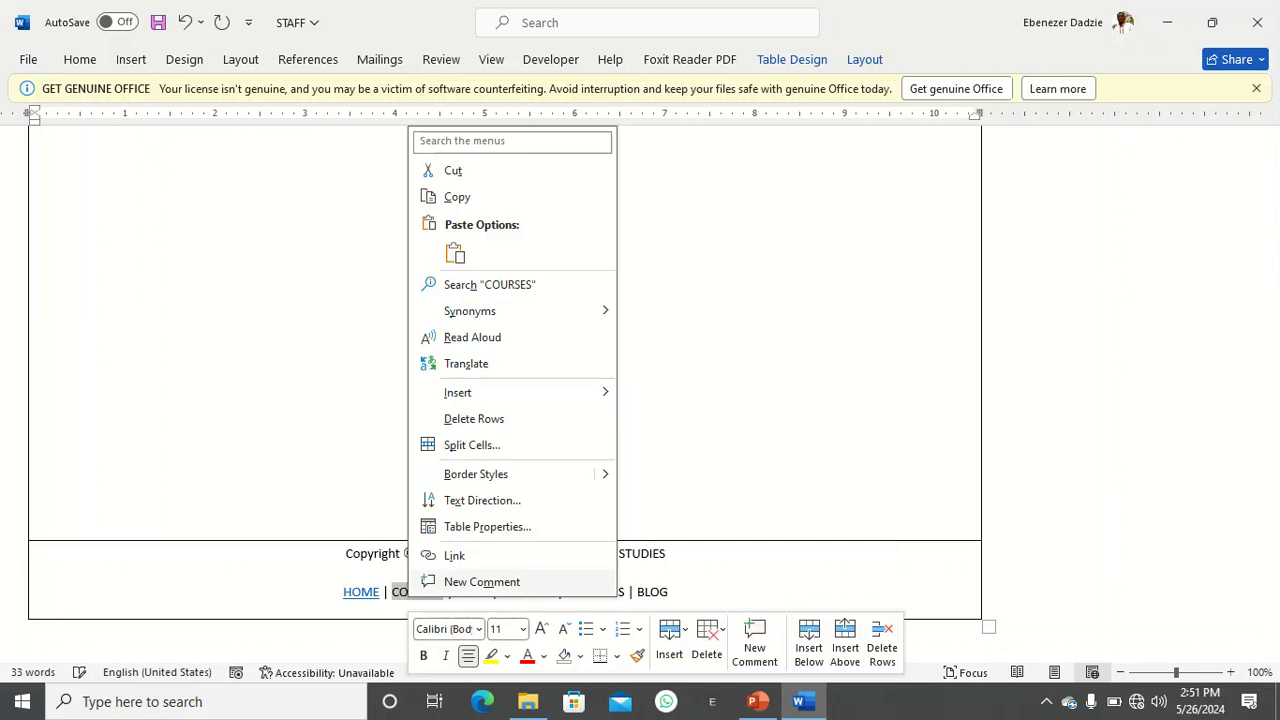
{"action": "left_click", "coordinate": [454, 555]}
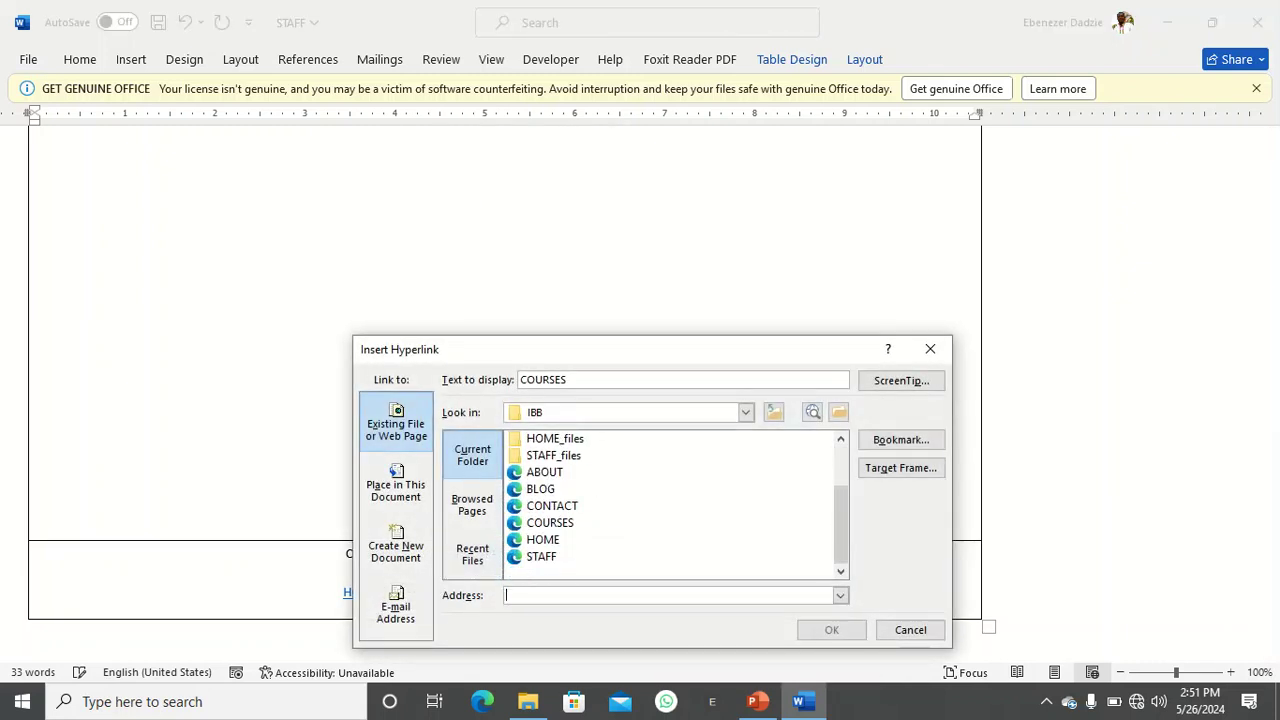
{"action": "left_click", "coordinate": [550, 522]}
{"action": "left_click", "coordinate": [831, 629]}
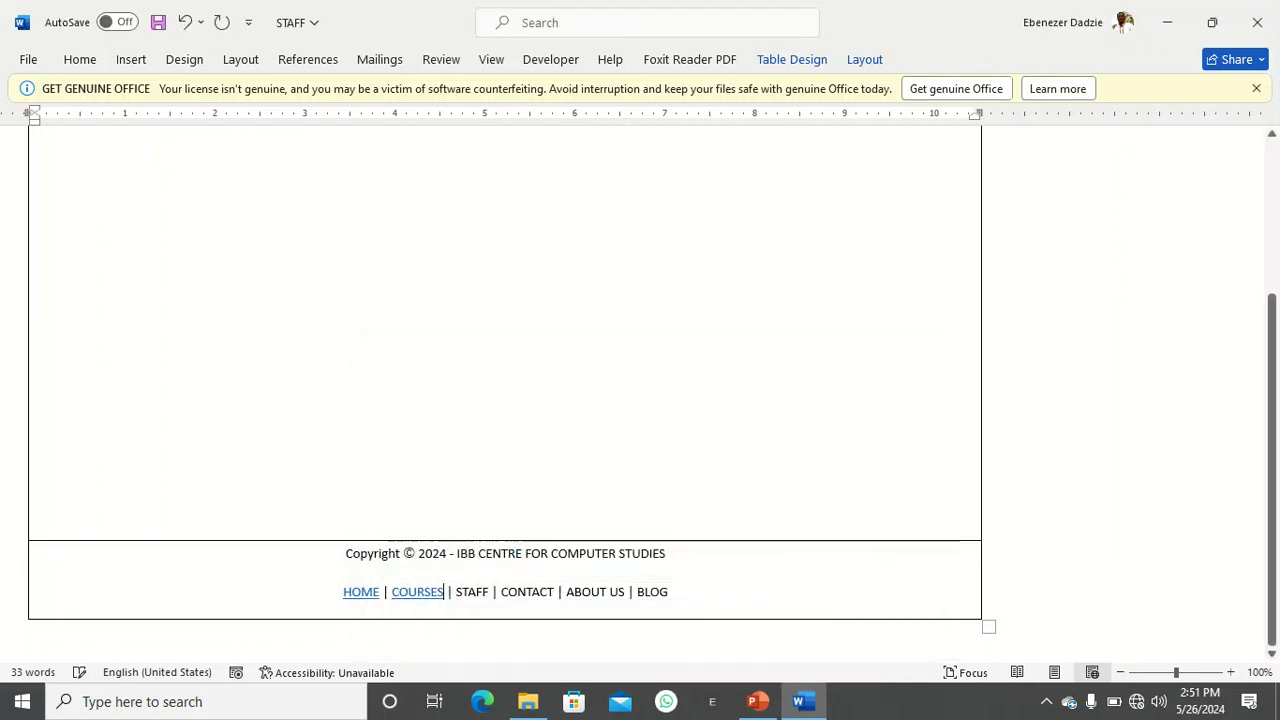
Hyperlink the "STAFF" label in the STAFF page's footer to the STAFF web page.
{"action": "left_click_drag", "start_coordinate": [488, 592], "coordinate": [456, 592]}
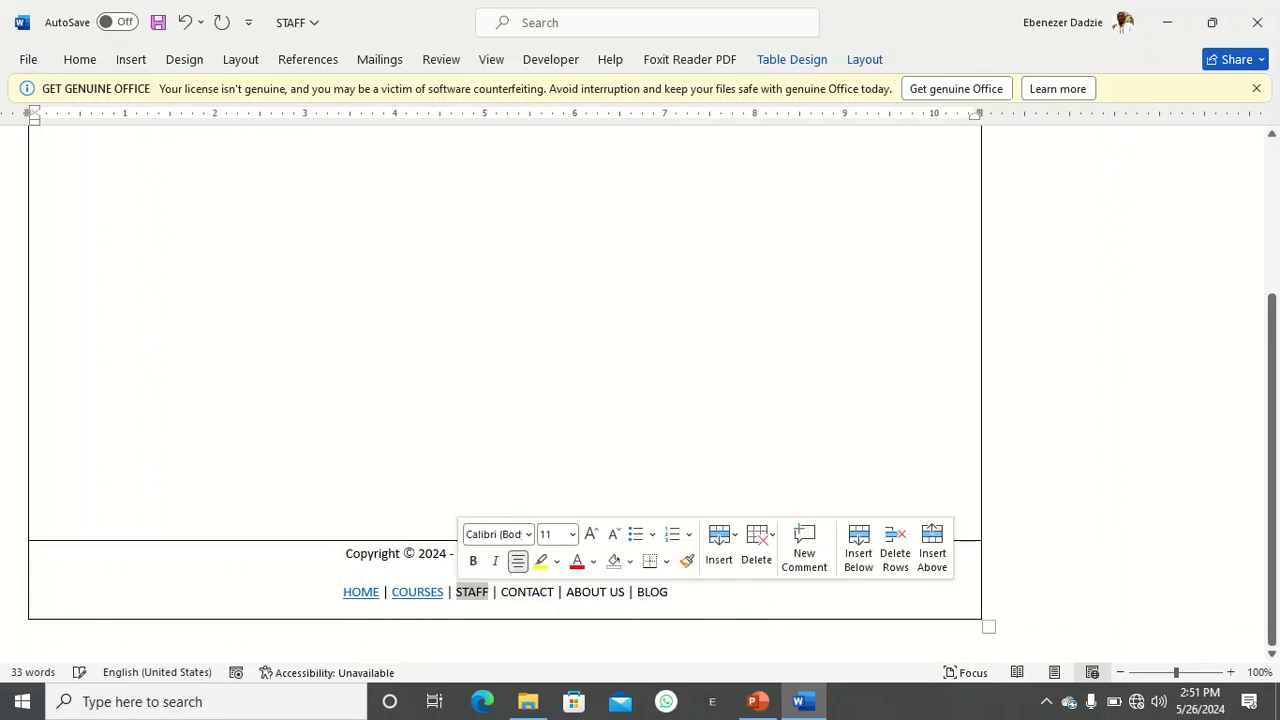
{"action": "right_click", "coordinate": [462, 592]}
{"action": "left_click", "coordinate": [508, 553]}
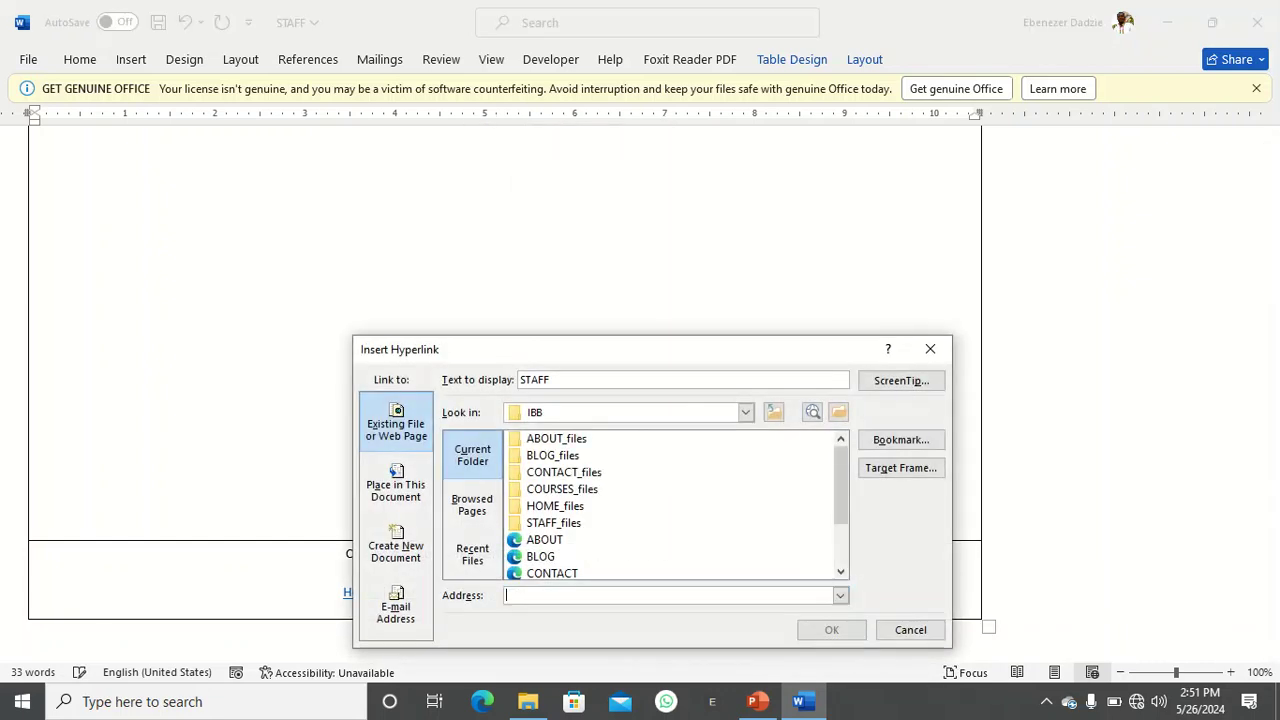
{"action": "scroll", "coordinate": [670, 505], "scroll_direction": "down", "scroll_amount": 2}
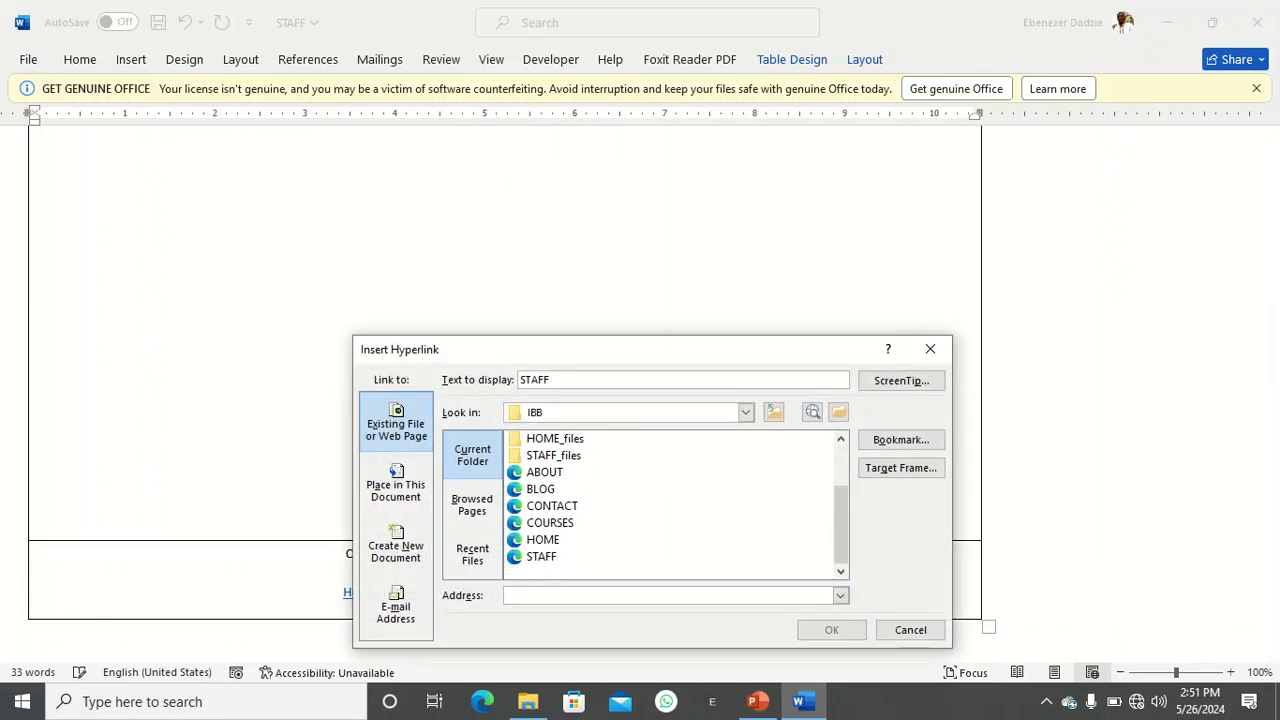
{"action": "left_click_drag", "start_coordinate": [762, 349], "coordinate": [784, 194]}
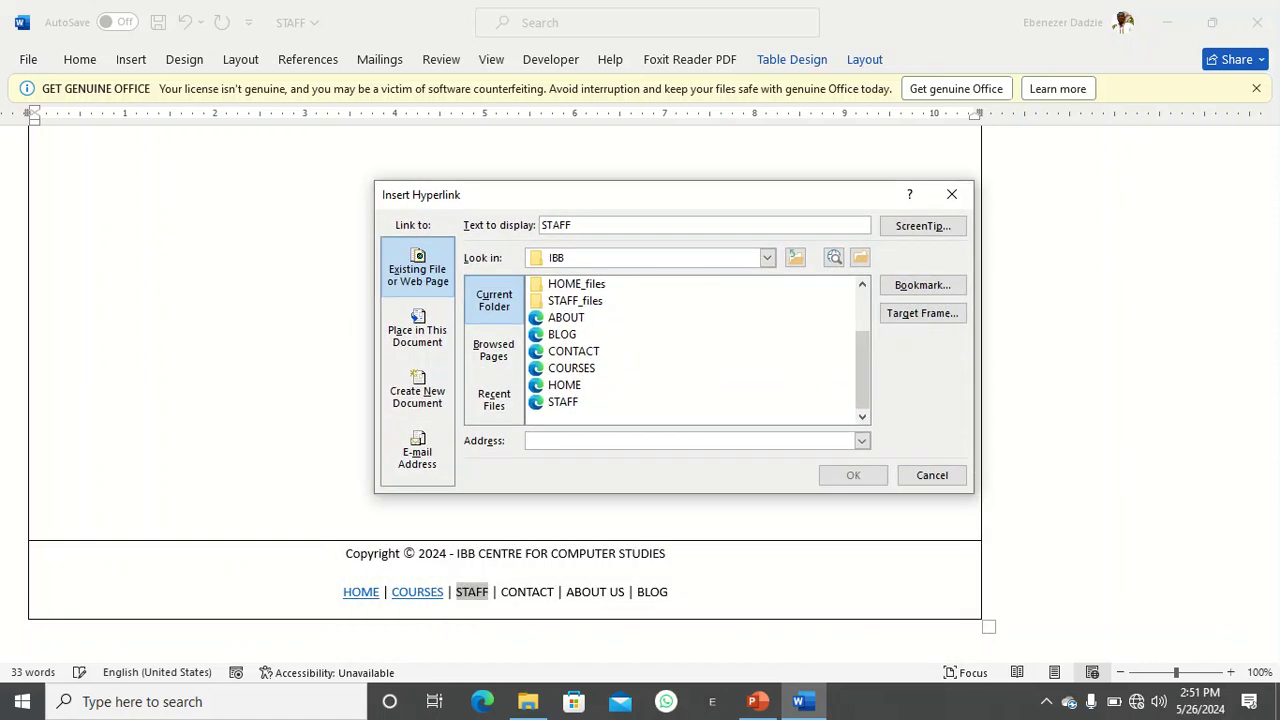
{"action": "left_click", "coordinate": [563, 401]}
{"action": "left_click", "coordinate": [853, 475]}
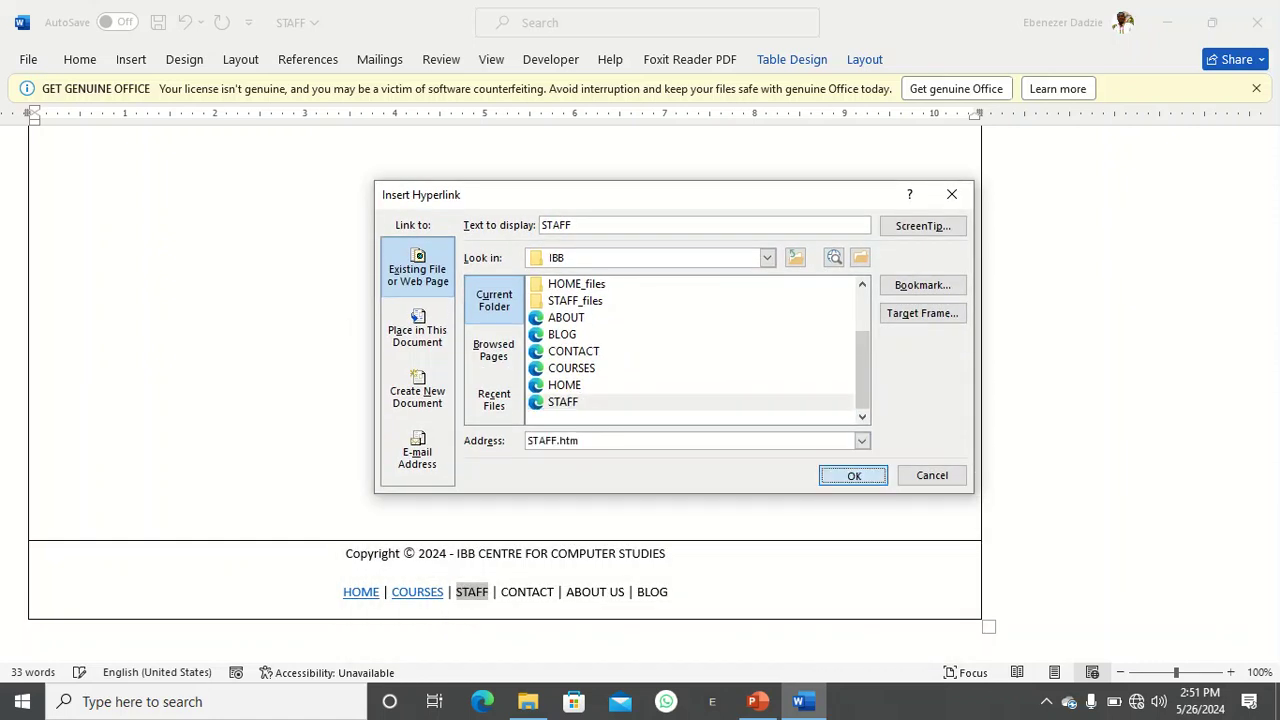
Hyperlink the "CONTACT" label in the STAFF page's footer to the CONTACT web page.
{"action": "left_click_drag", "start_coordinate": [556, 591], "coordinate": [494, 591]}
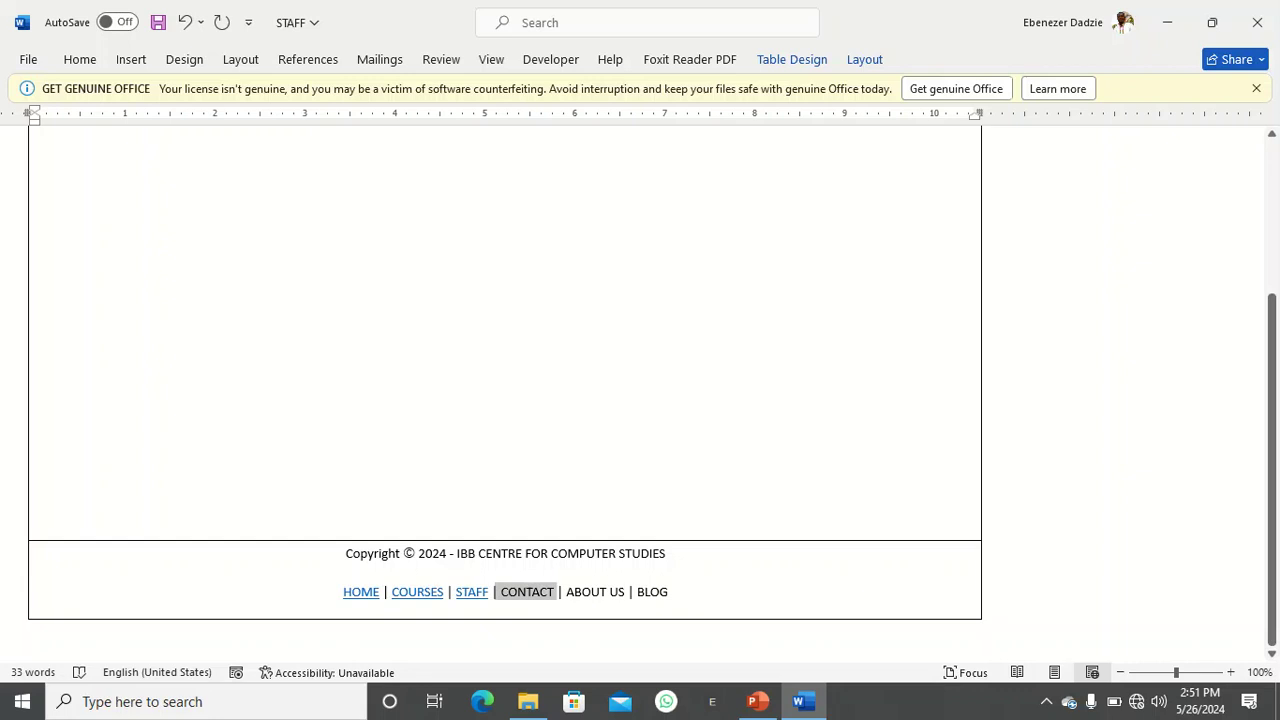
{"action": "right_click", "coordinate": [515, 592]}
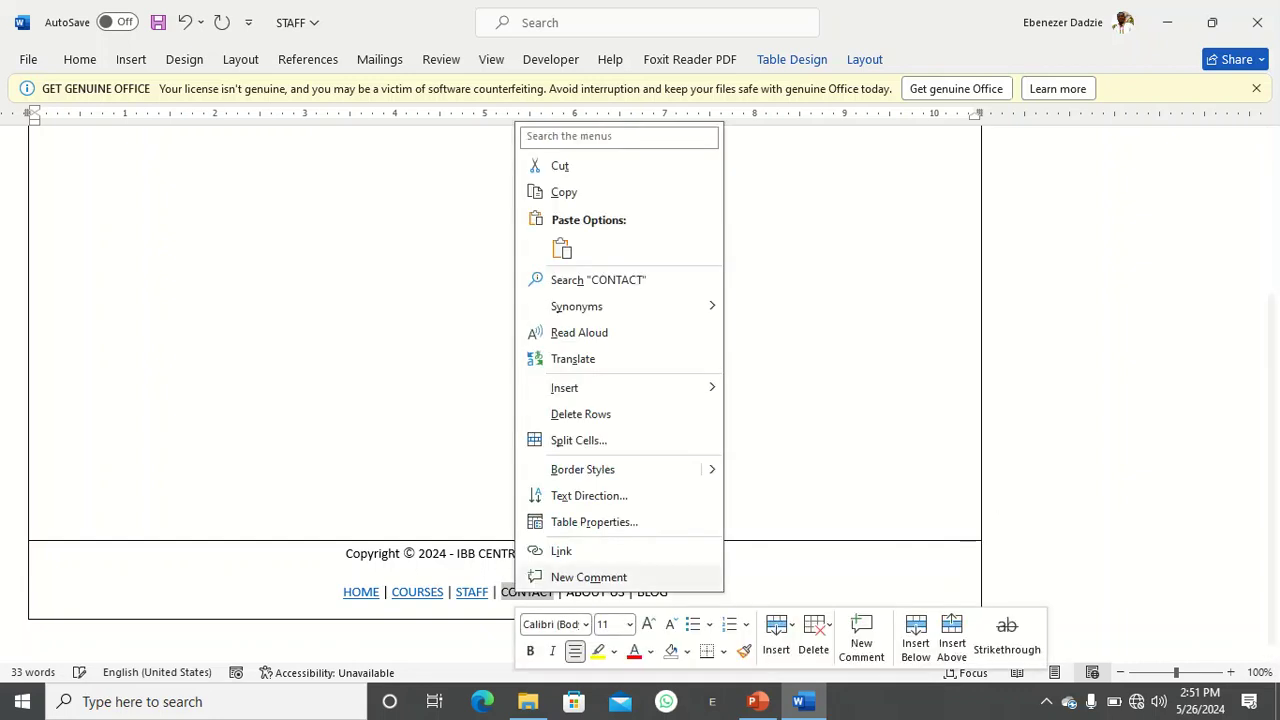
{"action": "left_click", "coordinate": [552, 549]}
{"action": "scroll", "coordinate": [695, 350], "scroll_direction": "down", "scroll_amount": 2}
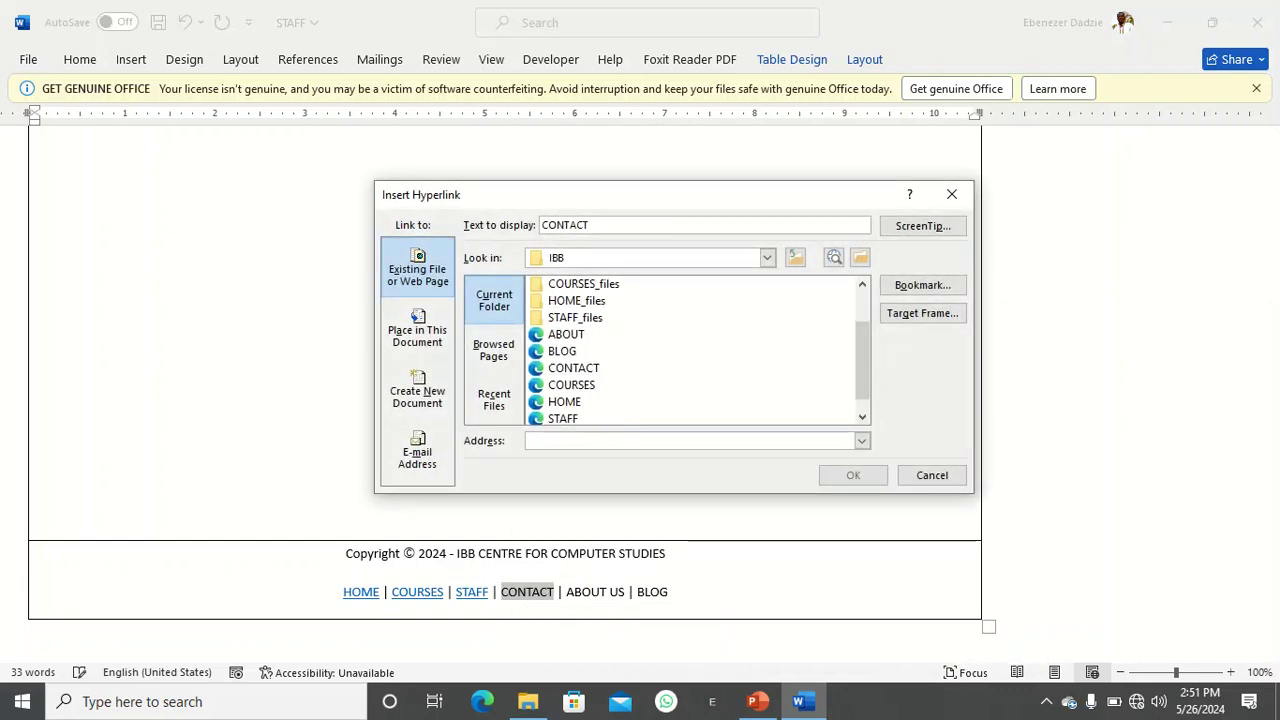
{"action": "left_click", "coordinate": [574, 351]}
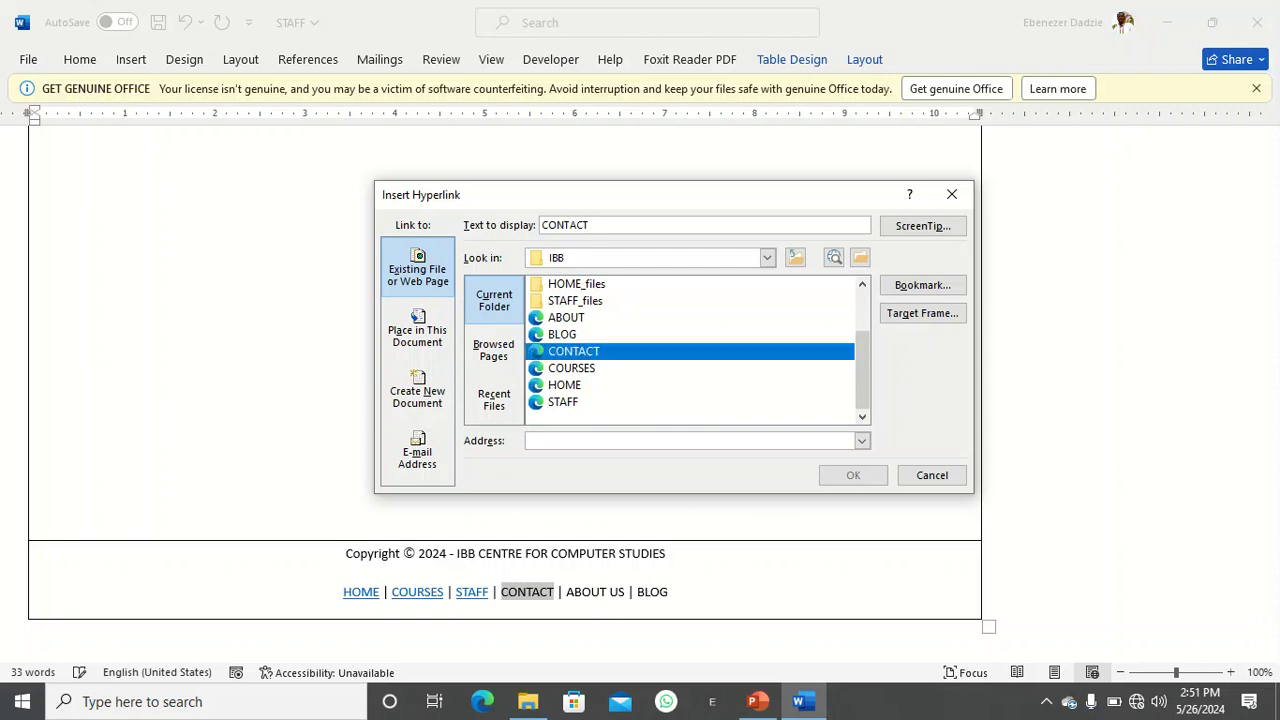
{"action": "key", "text": "Return"}
Hyperlink the "ABOUT US" label in the STAFF page's footer to the ABOUT web page.
{"action": "left_click_drag", "start_coordinate": [626, 592], "coordinate": [566, 592]}
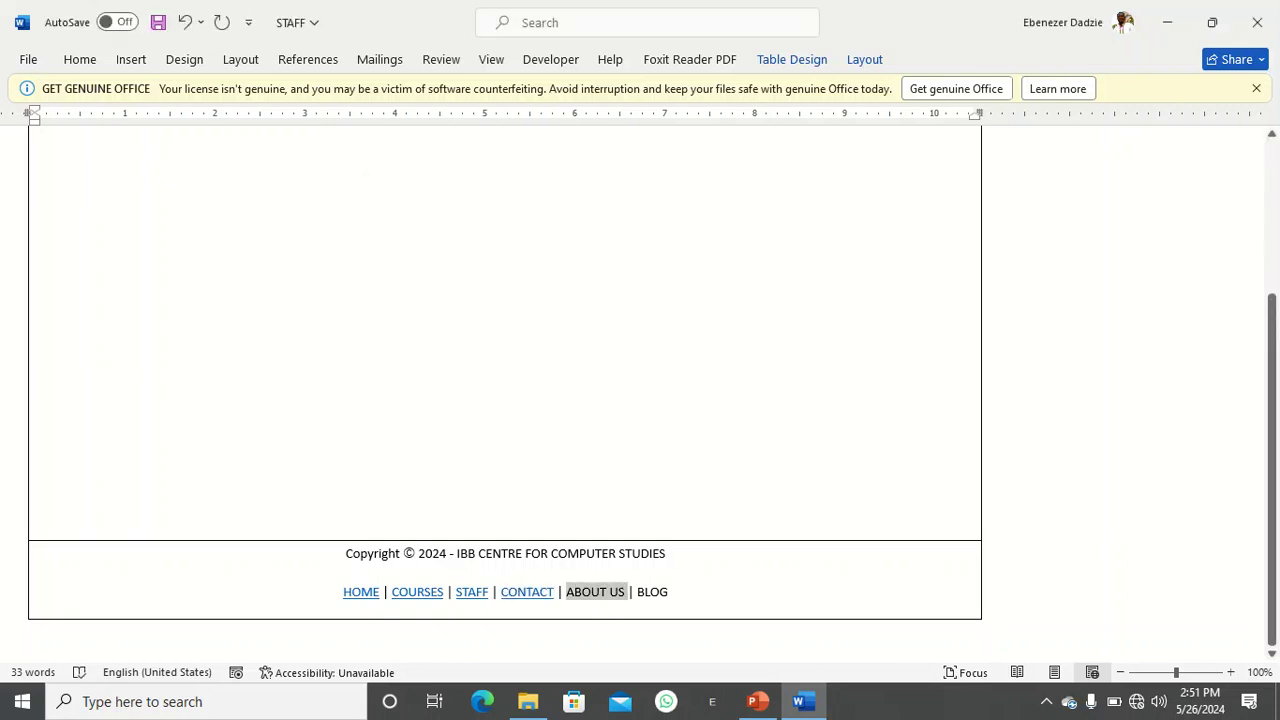
{"action": "right_click", "coordinate": [577, 594]}
{"action": "left_click", "coordinate": [622, 549]}
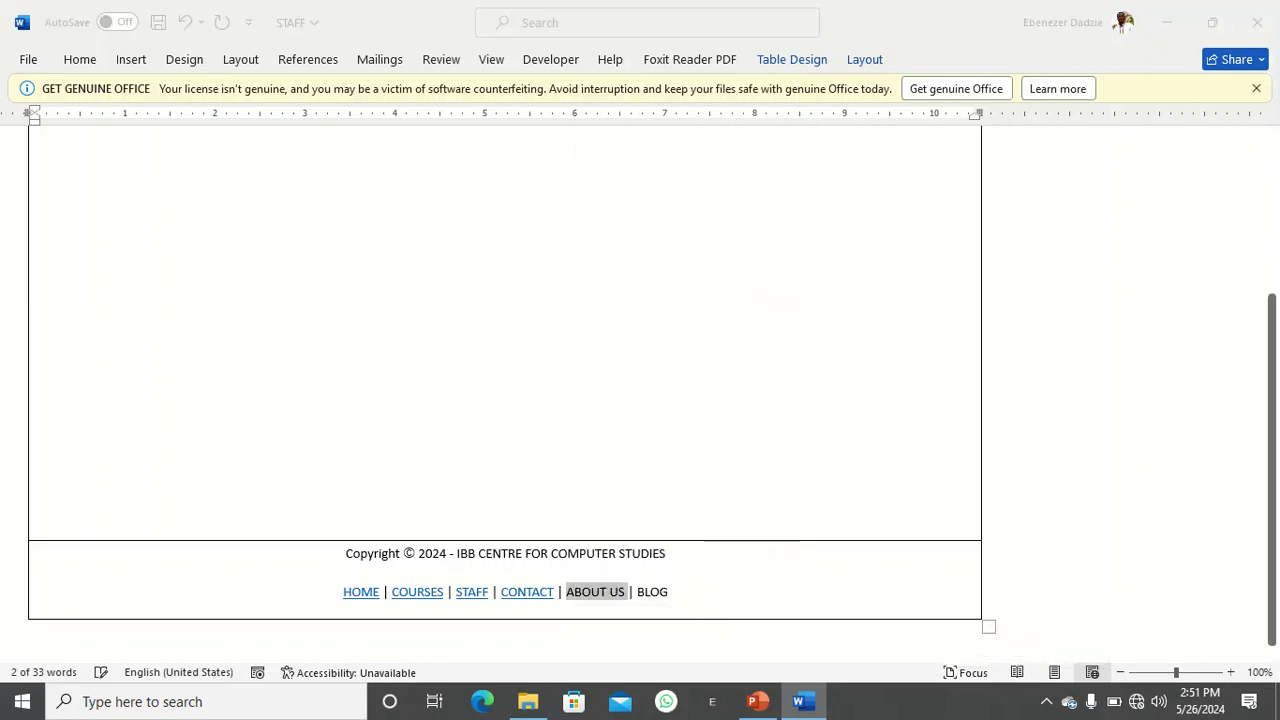
{"action": "left_click", "coordinate": [566, 385]}
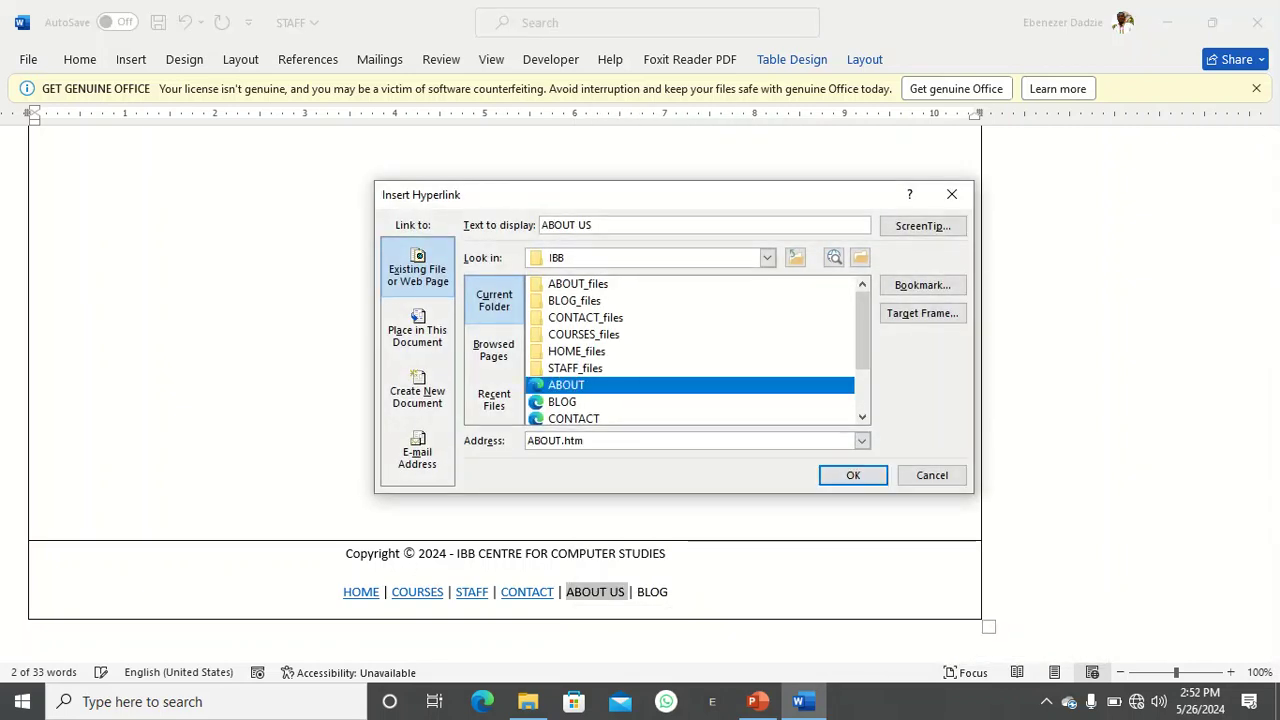
{"action": "left_click", "coordinate": [853, 475]}
Hyperlink the "BLOG" label in the STAFF page's footer to the BLOG web page.
{"action": "left_click_drag", "start_coordinate": [668, 592], "coordinate": [637, 592]}
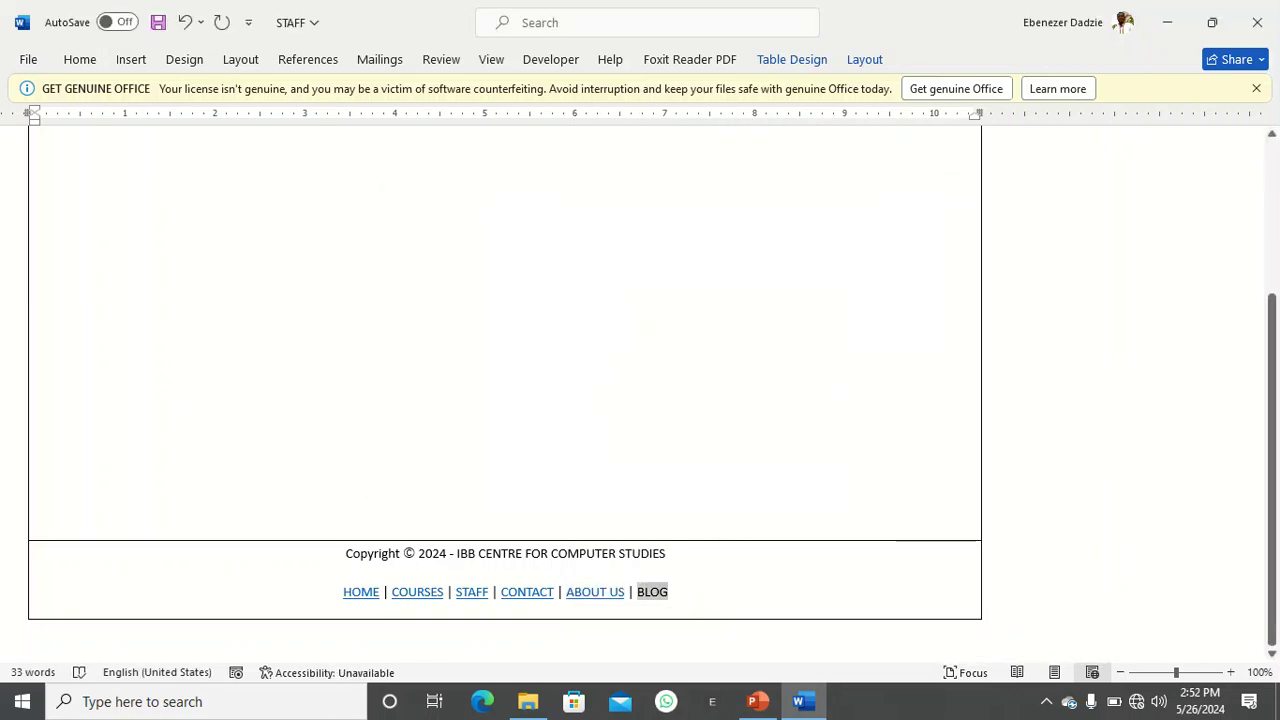
{"action": "right_click", "coordinate": [652, 591]}
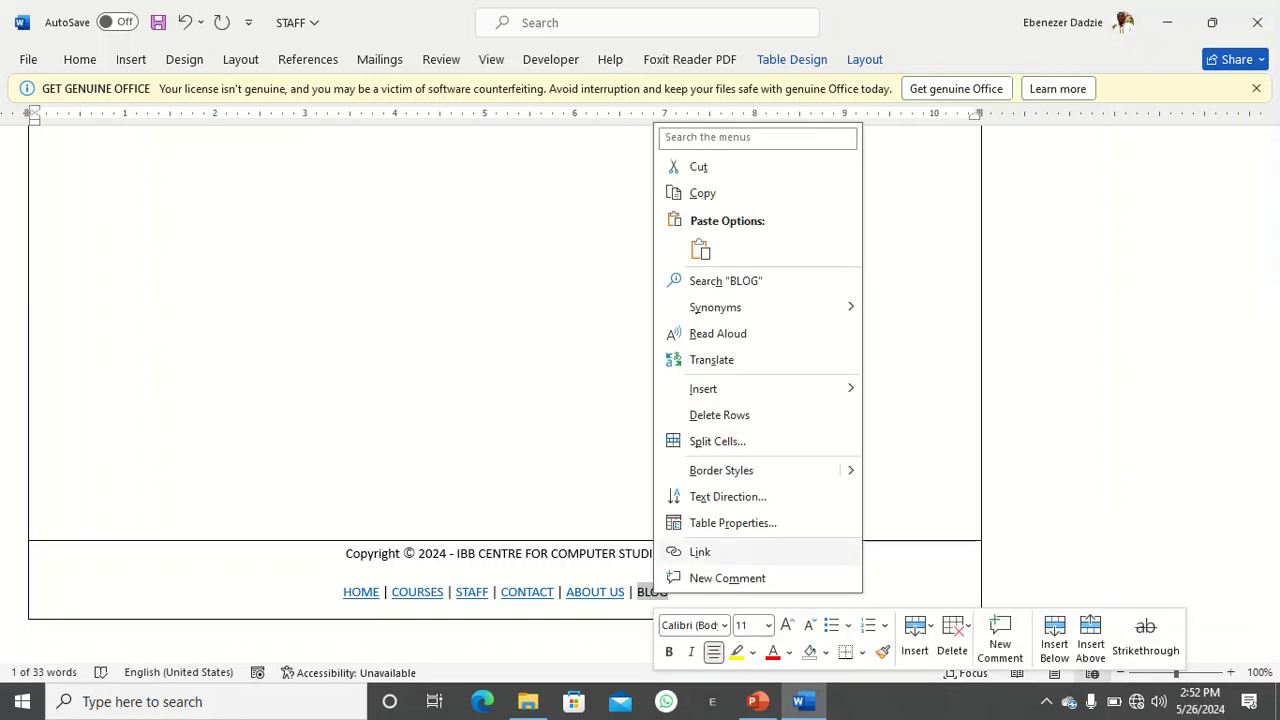
{"action": "left_click", "coordinate": [695, 552]}
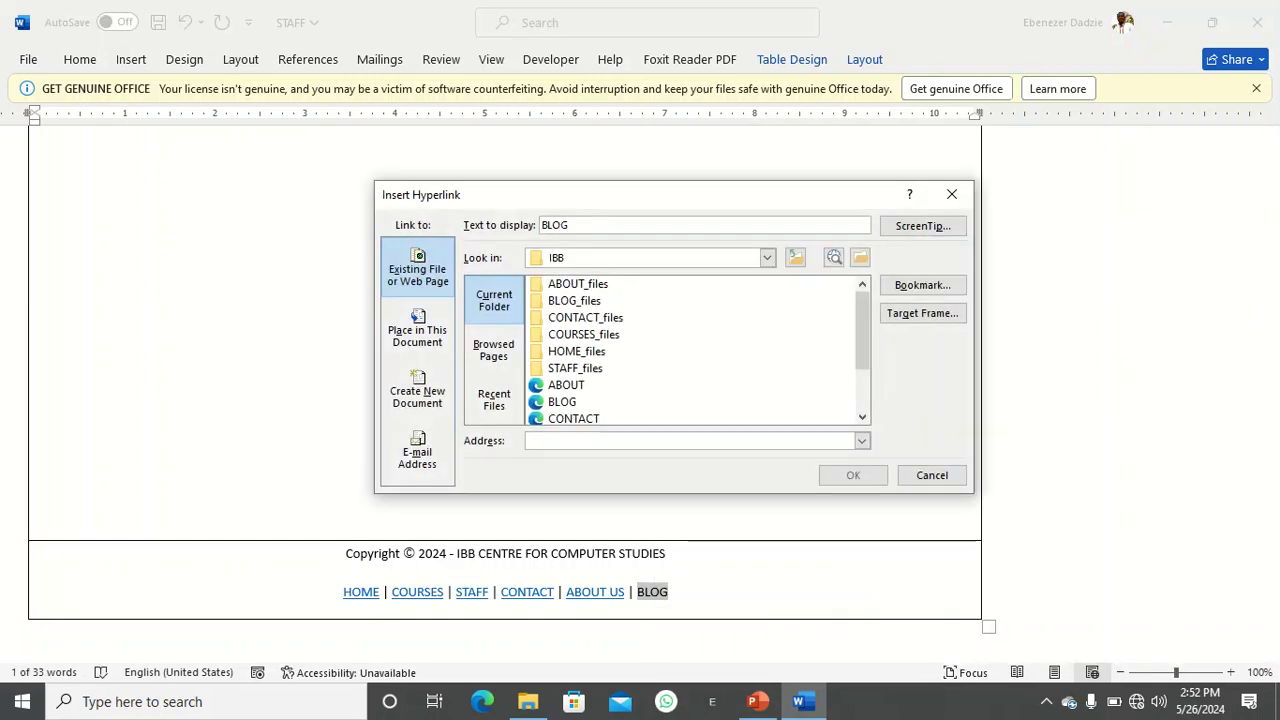
{"action": "scroll", "coordinate": [695, 350], "scroll_direction": "down", "scroll_amount": 2}
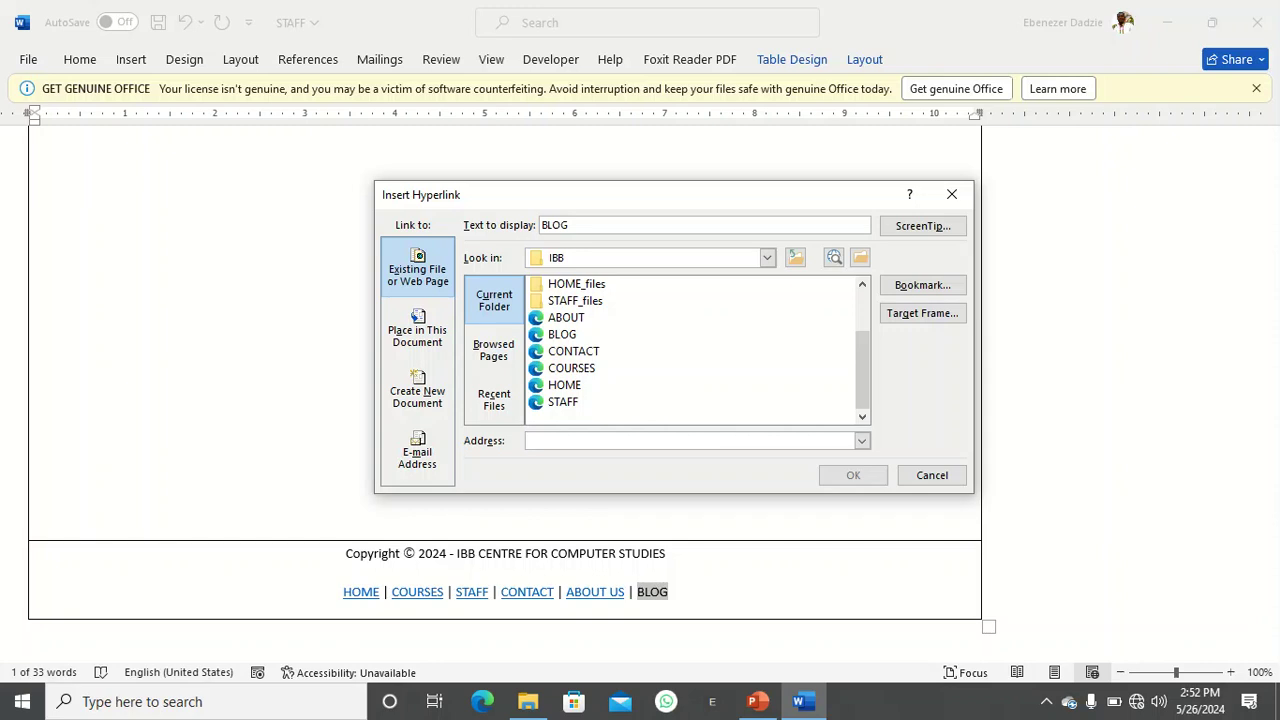
{"action": "left_click", "coordinate": [562, 335]}
{"action": "left_click", "coordinate": [853, 475]}
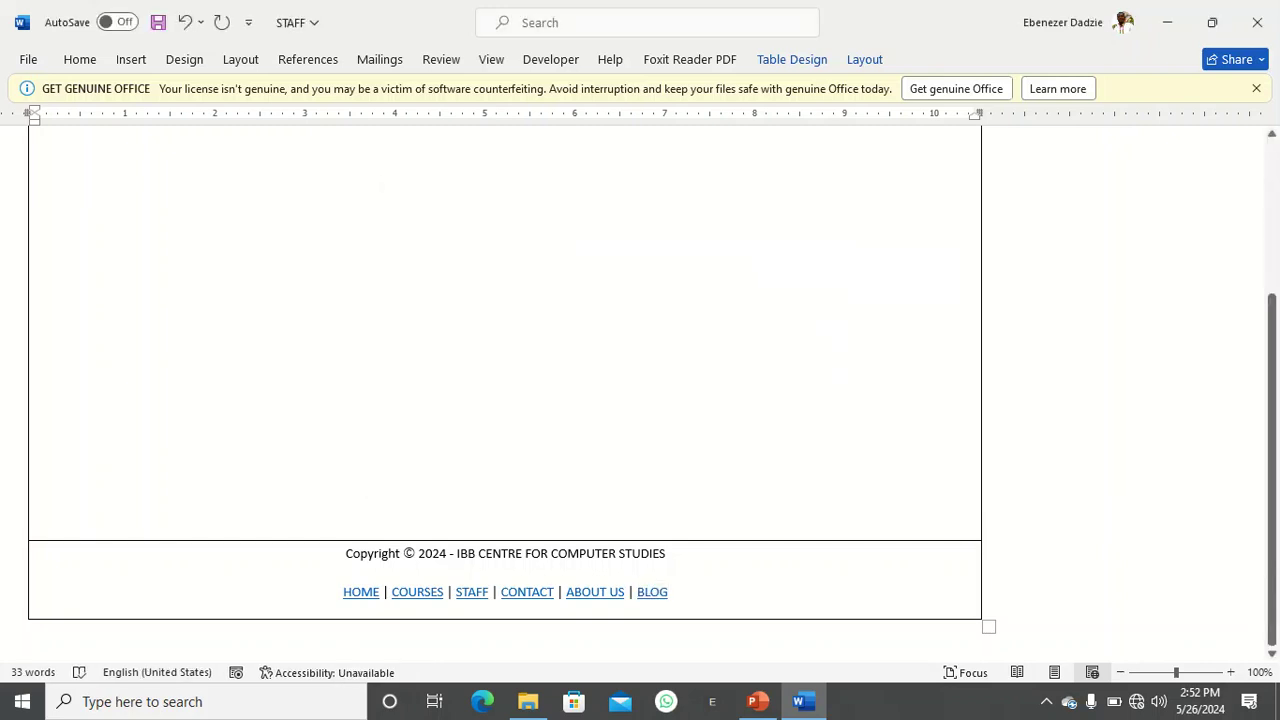
Save the STAFF web page, review it from header to footer, and close the document.
{"action": "key", "text": "ctrl+Home"}
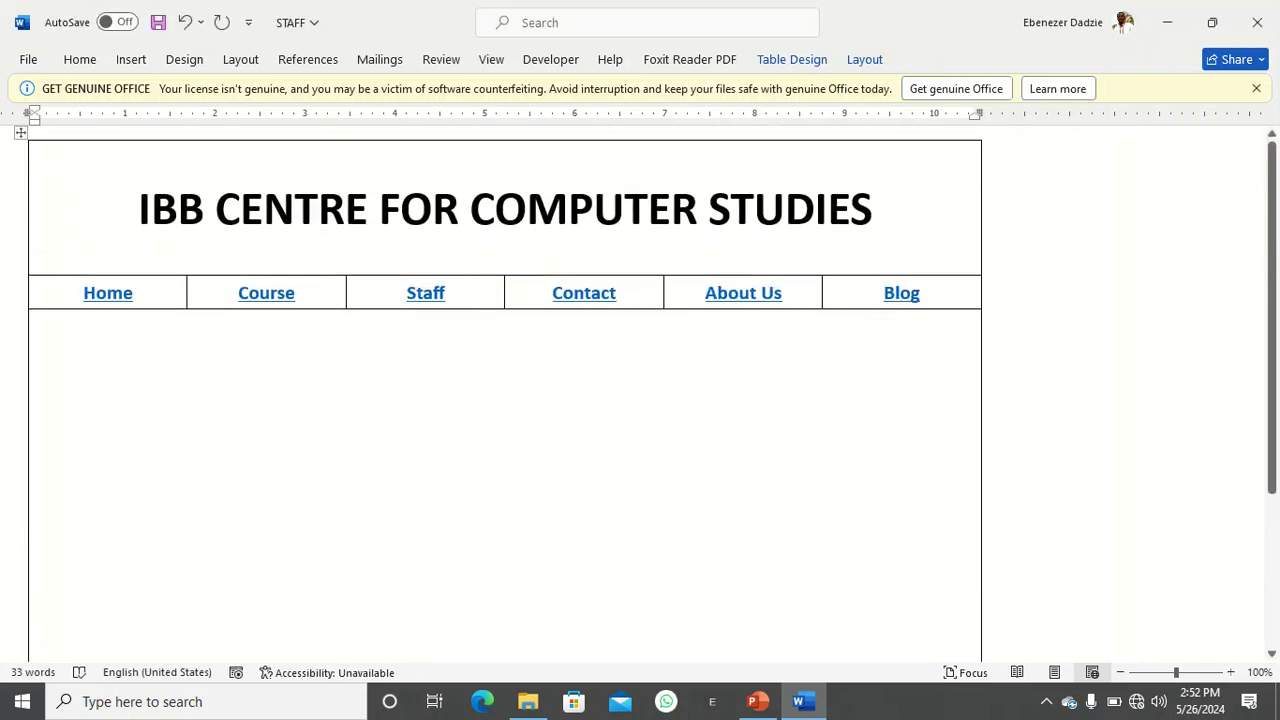
{"action": "key", "text": "ctrl+s"}
{"action": "left_click", "coordinate": [28, 60]}
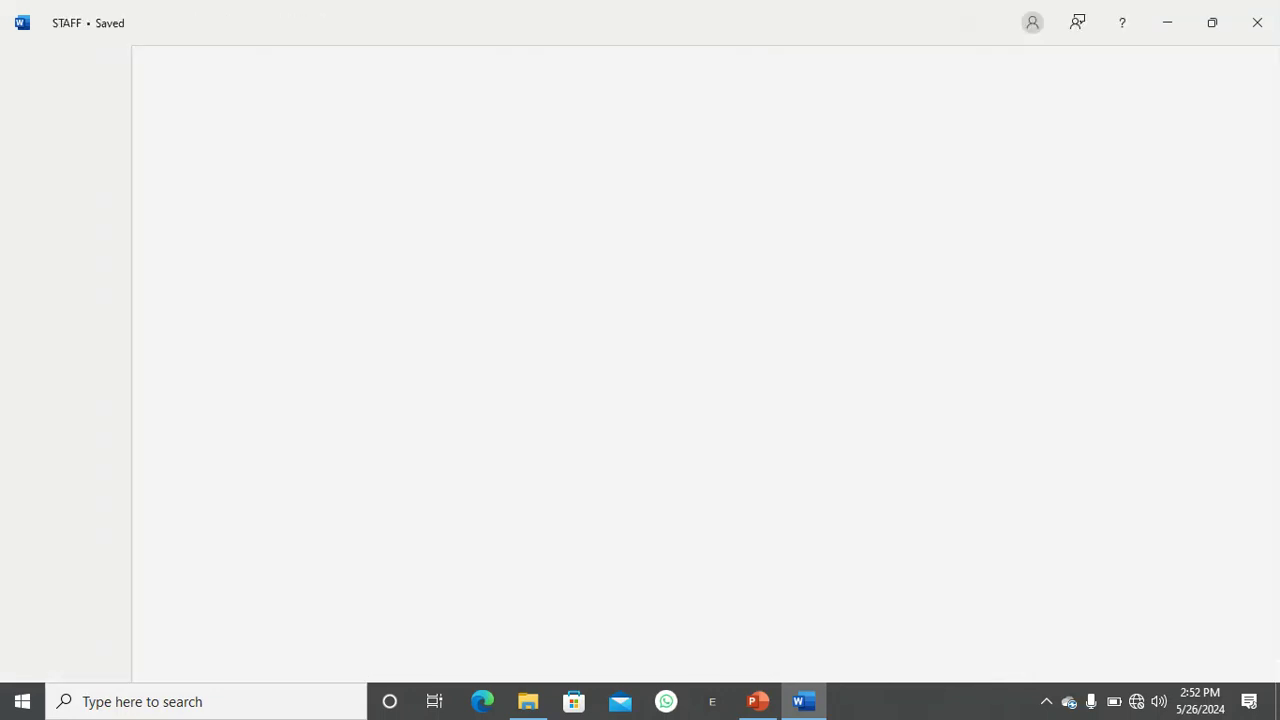
{"action": "left_click", "coordinate": [26, 63]}
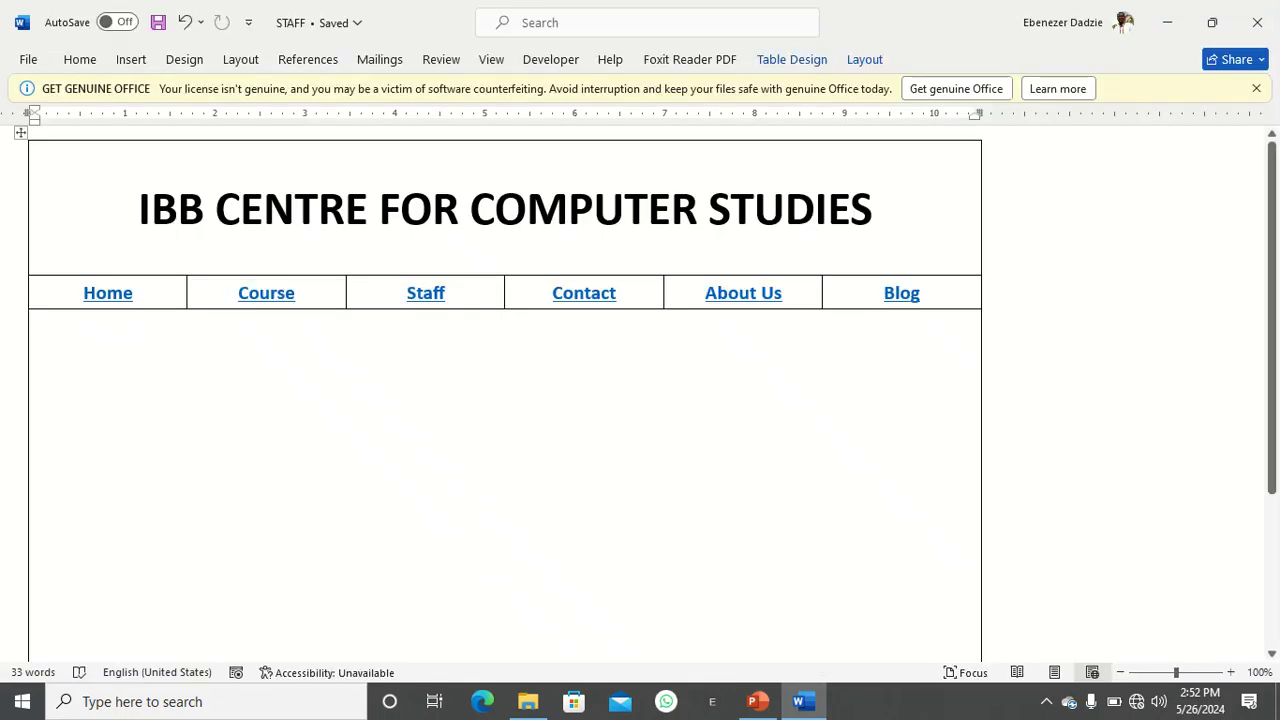
{"action": "scroll", "coordinate": [505, 400], "scroll_direction": "down", "scroll_amount": 4}
{"action": "scroll", "coordinate": [505, 400], "scroll_direction": "up", "scroll_amount": 4}
{"action": "scroll", "coordinate": [505, 400], "scroll_direction": "up", "scroll_amount": 1}
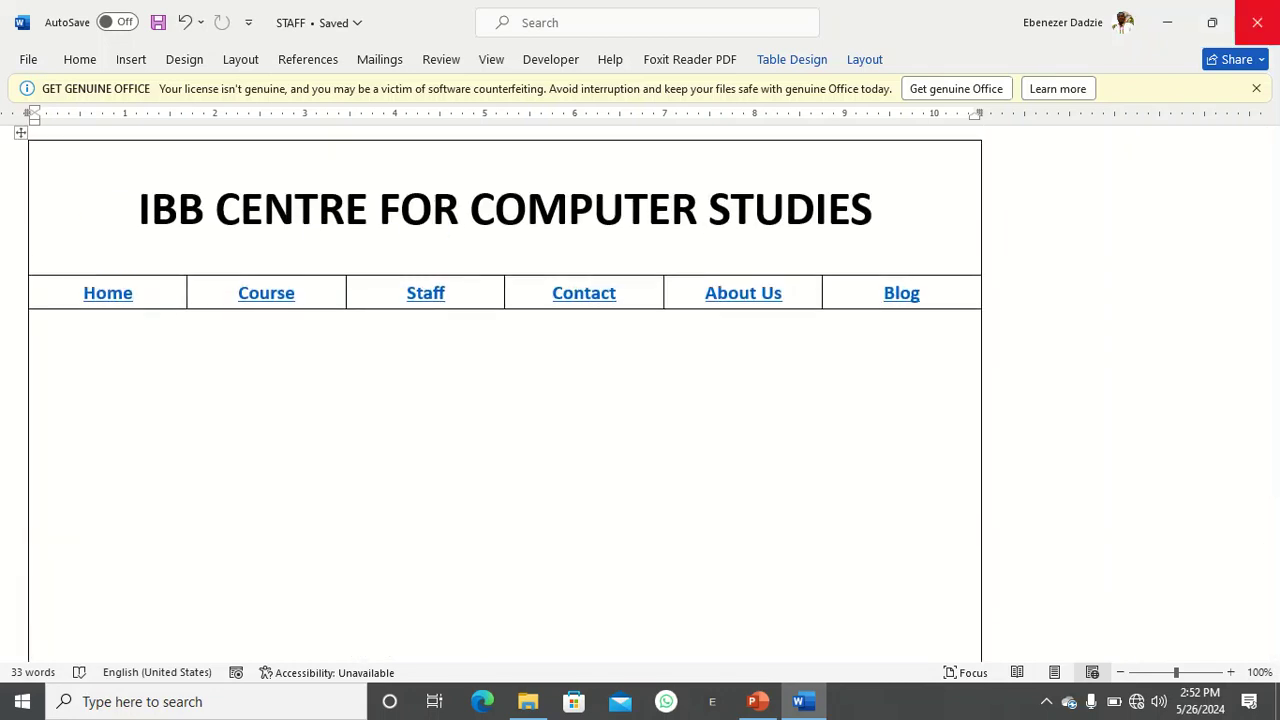
{"action": "left_click", "coordinate": [1257, 22]}
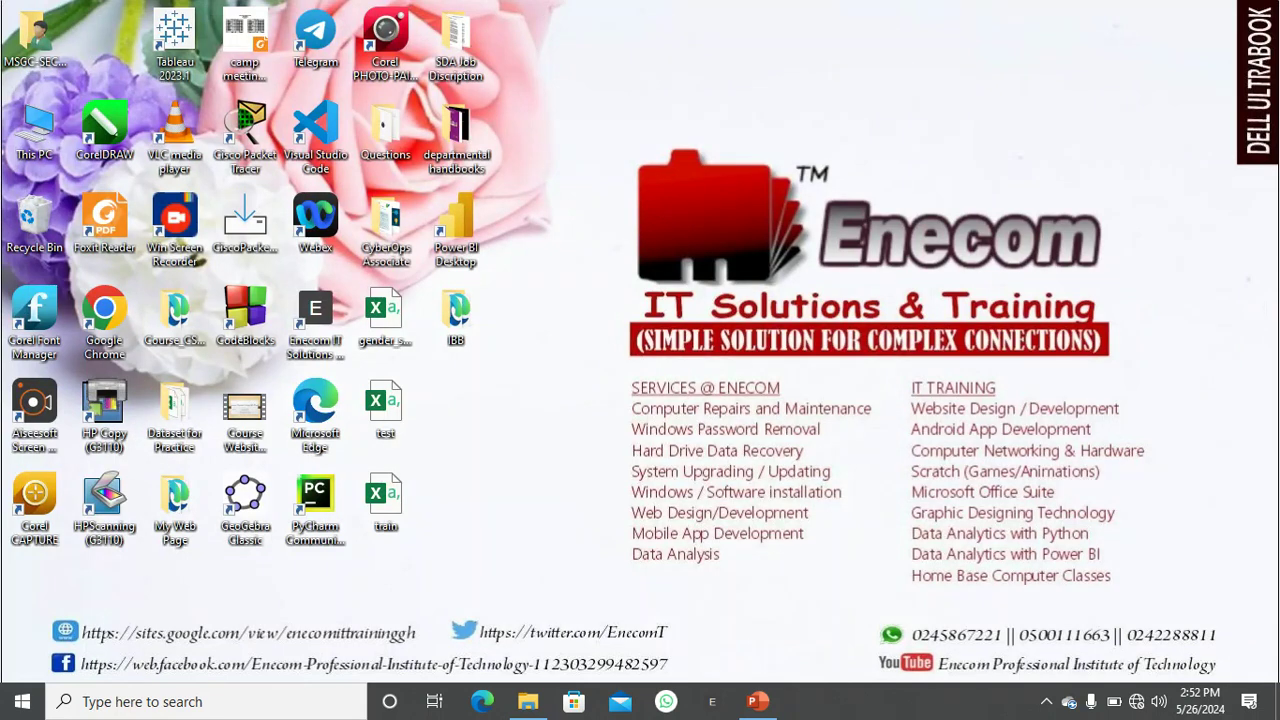
Open the COURSES web page from the desktop's IBB folder in Word to check its navigation links, and close it.
{"action": "right_click", "coordinate": [657, 363]}
{"action": "left_click", "coordinate": [708, 418]}
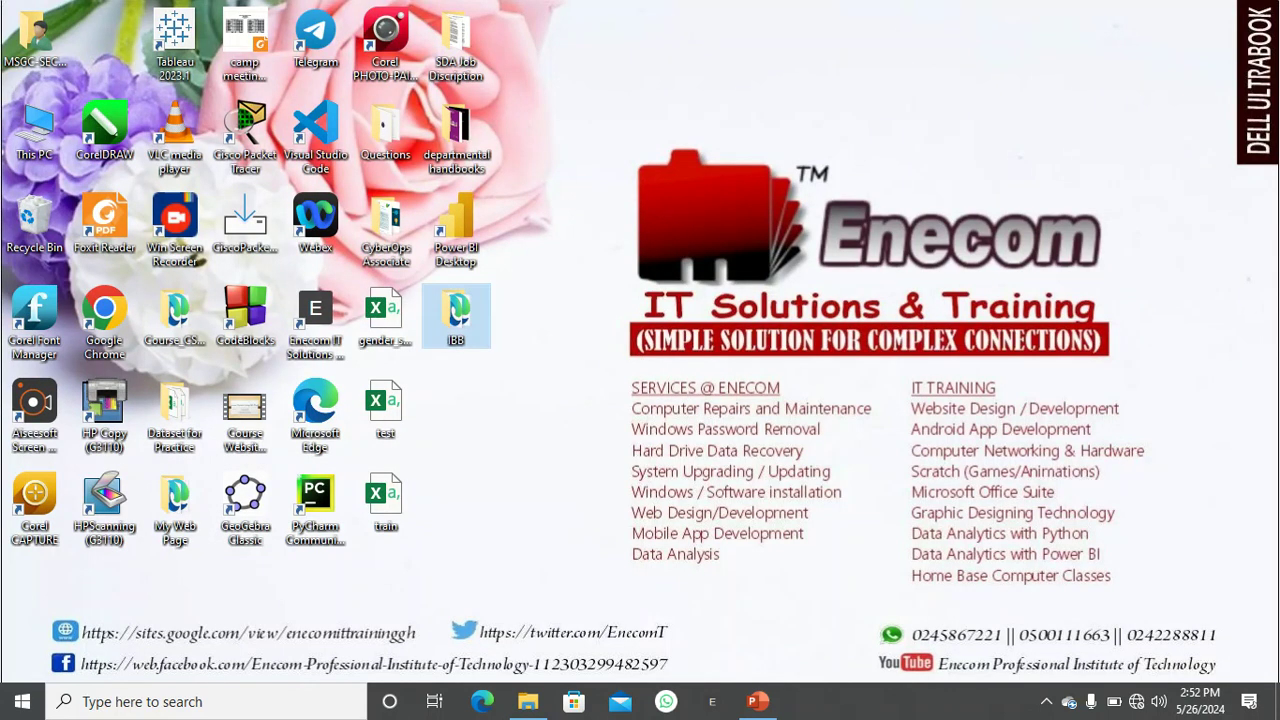
{"action": "double_click", "coordinate": [455, 316]}
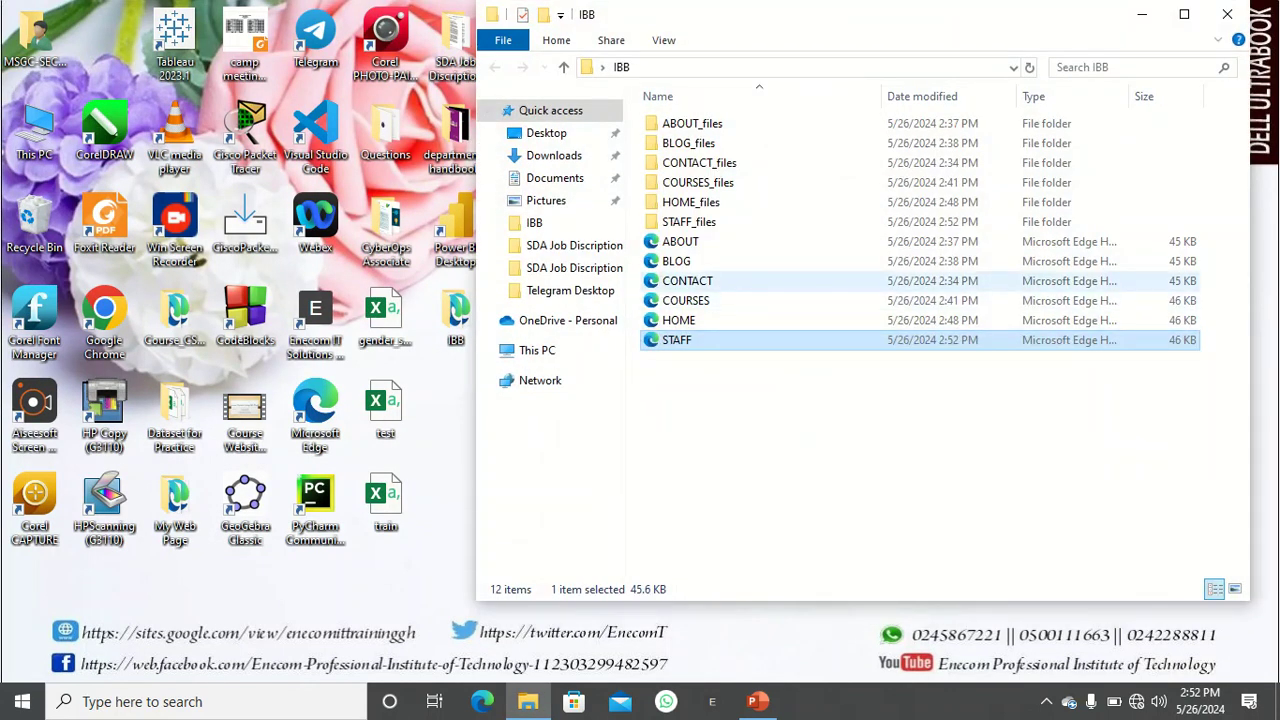
{"action": "right_click", "coordinate": [684, 300]}
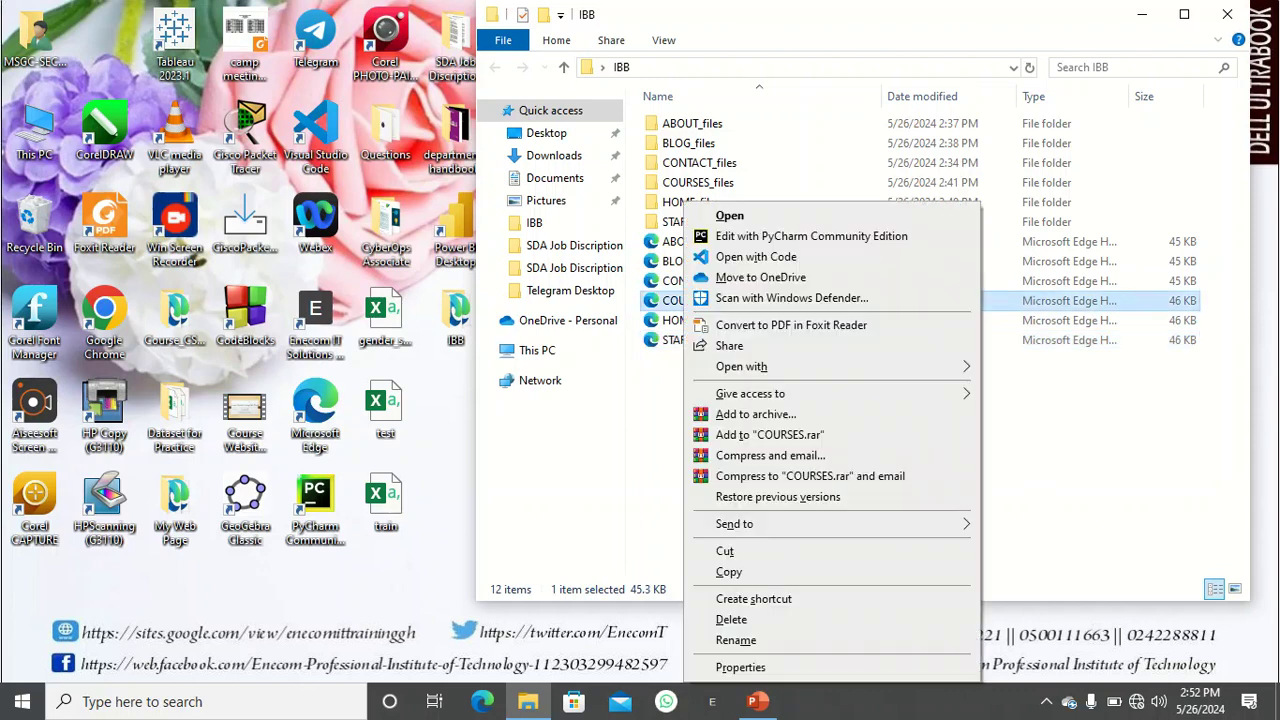
{"action": "mouse_move", "coordinate": [800, 366]}
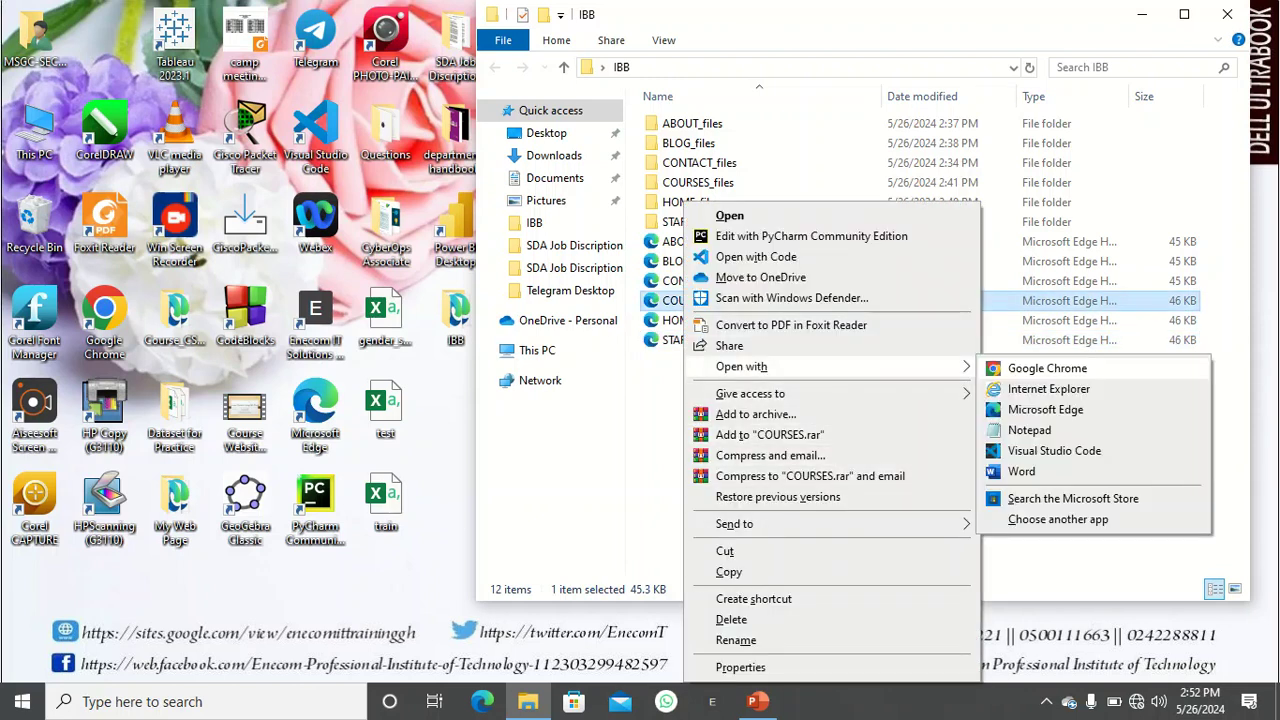
{"action": "left_click", "coordinate": [1020, 471]}
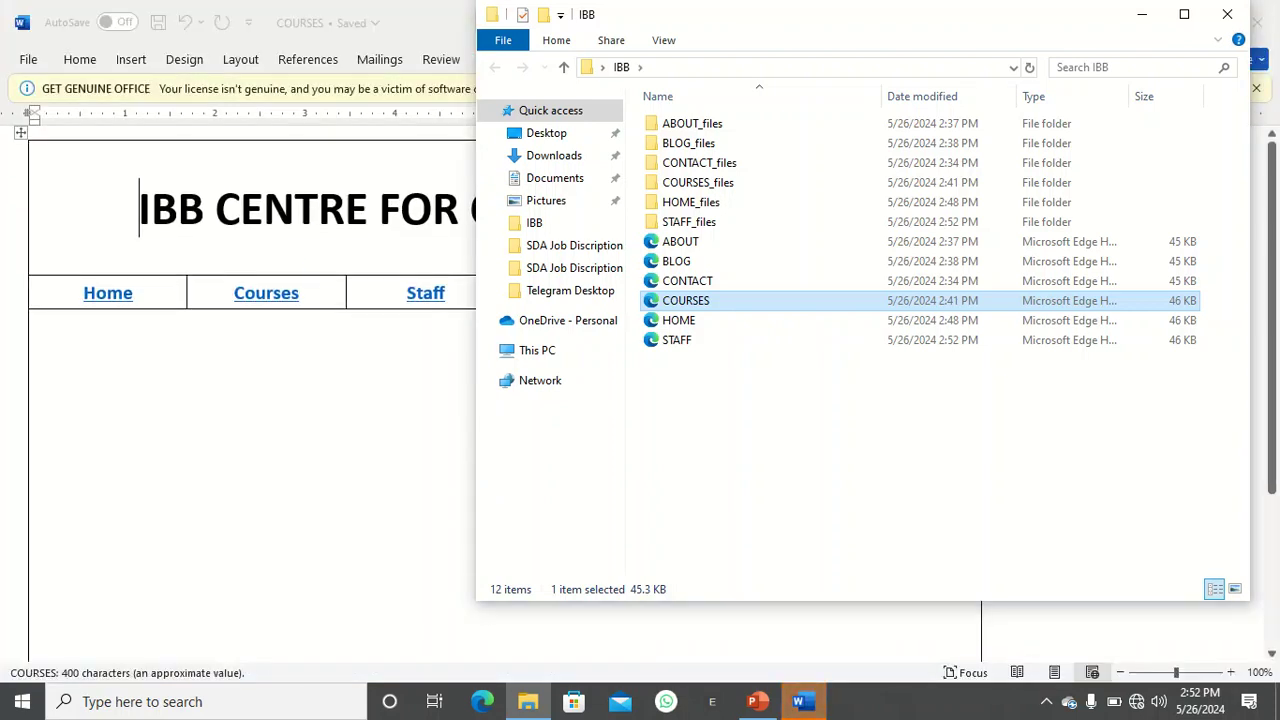
{"action": "left_click", "coordinate": [1261, 19]}
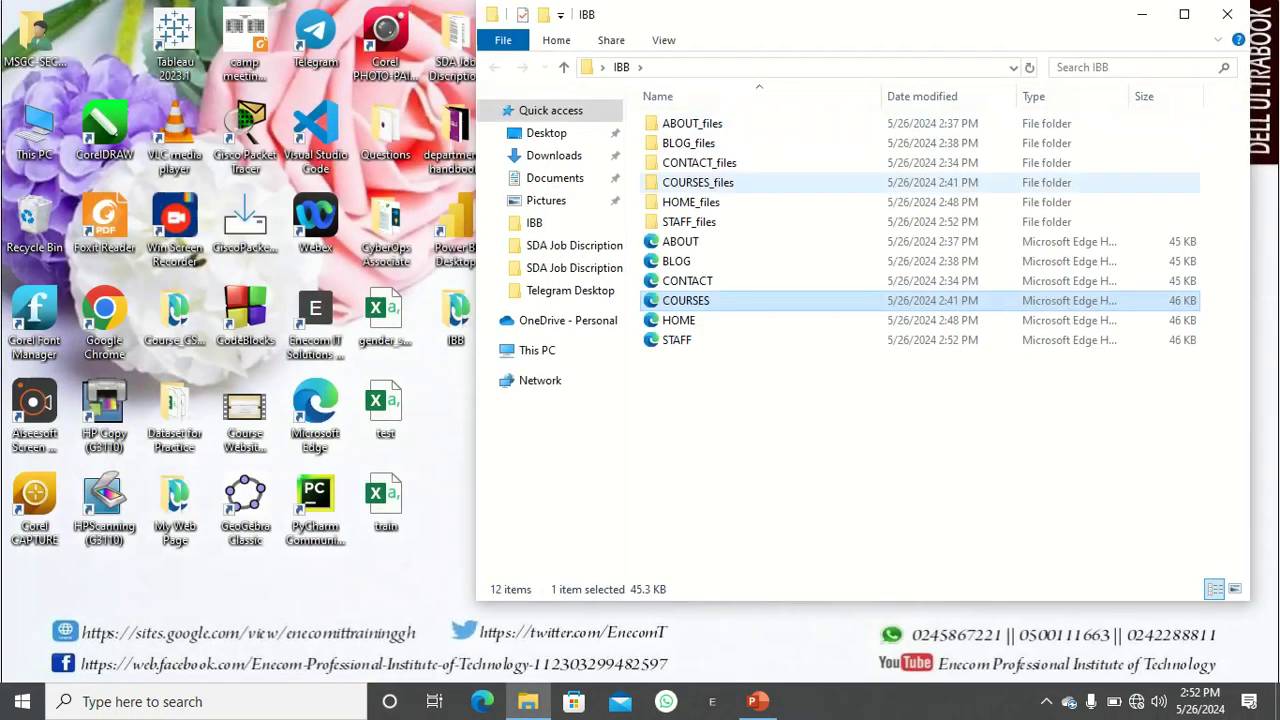
{"action": "right_click", "coordinate": [688, 261]}
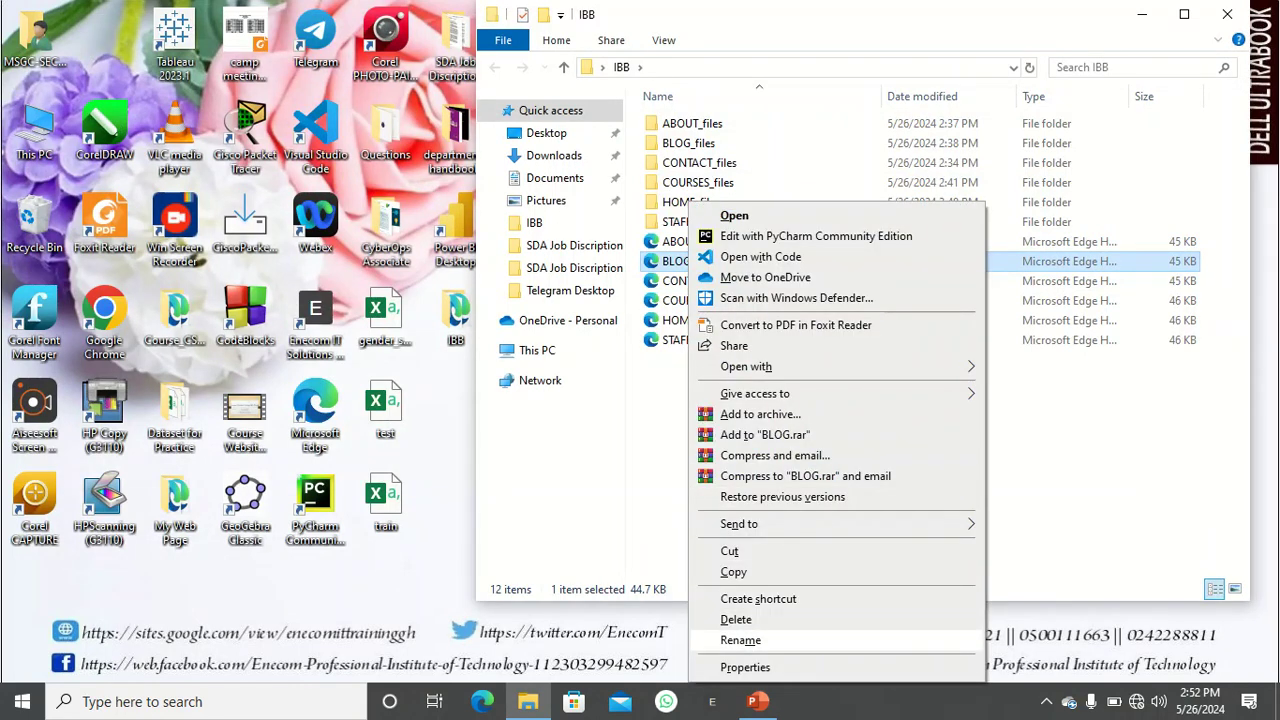
{"action": "left_click", "coordinate": [560, 475]}
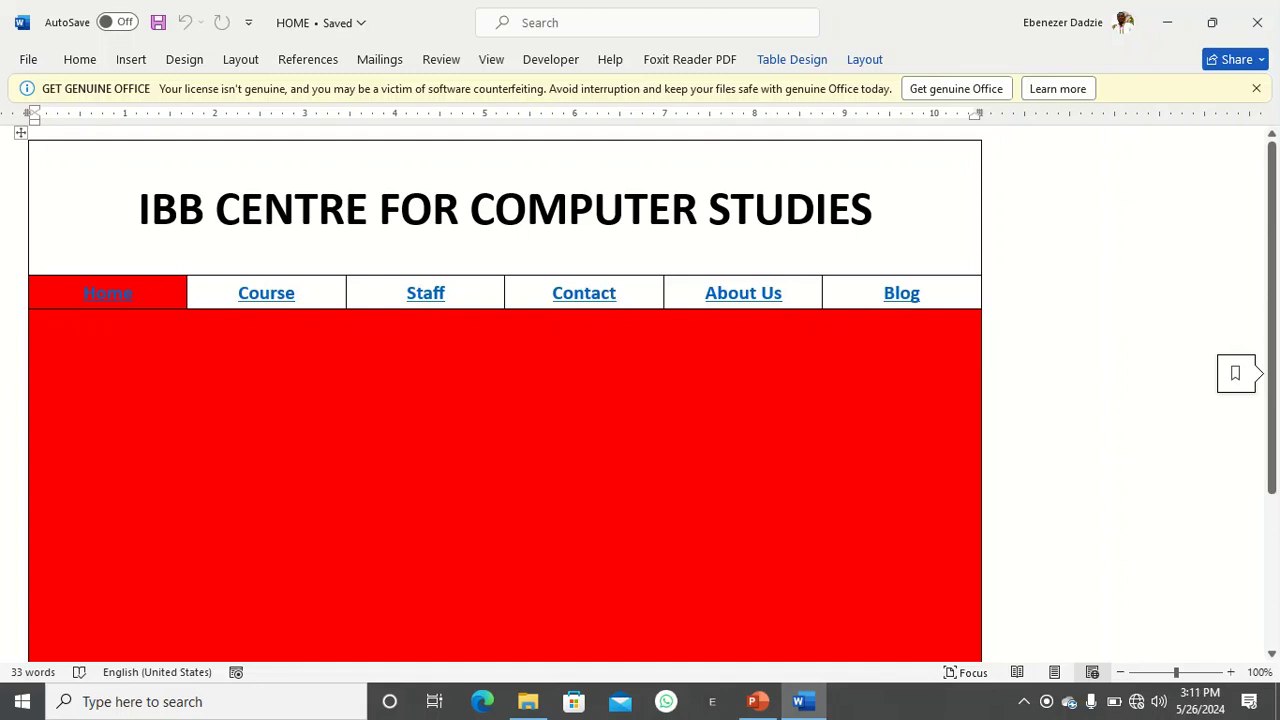
Shade the HOME page's main content cell with Orange, Accent 2, Darker 25%.
{"action": "left_click", "coordinate": [36, 319]}
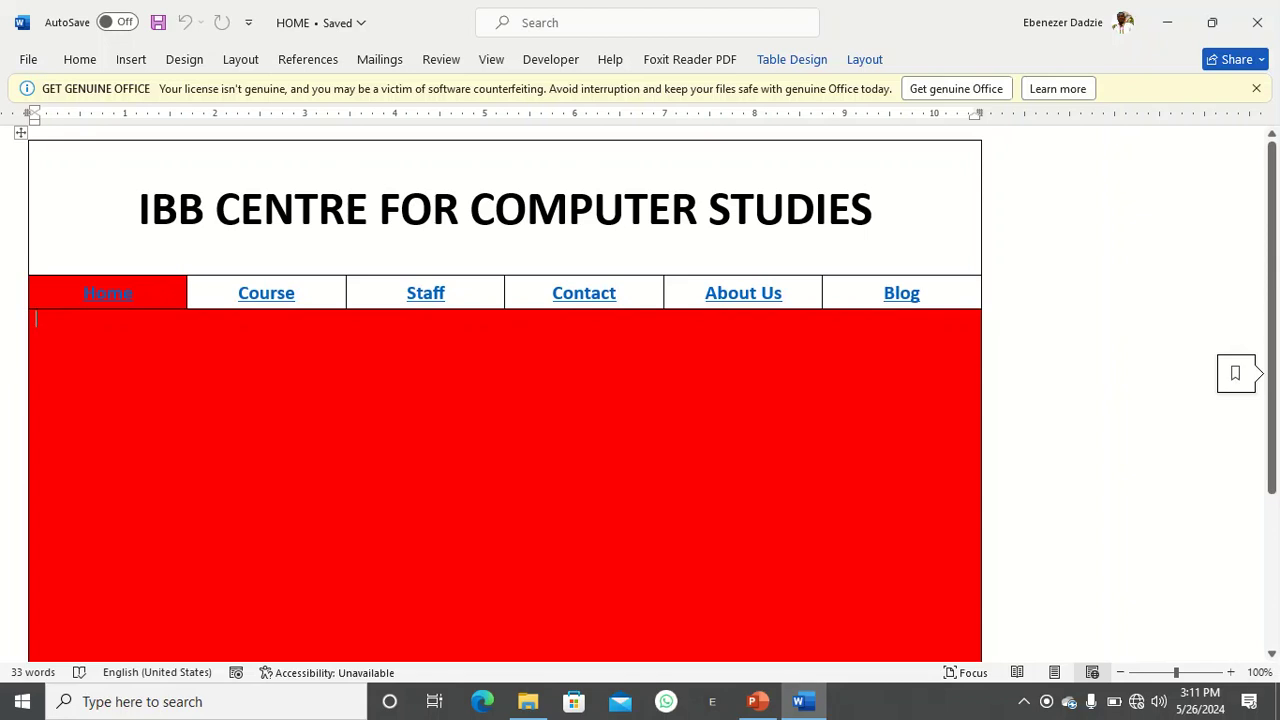
{"action": "scroll", "coordinate": [505, 400], "scroll_direction": "down", "scroll_amount": 5}
{"action": "scroll", "coordinate": [505, 400], "scroll_direction": "up", "scroll_amount": 5}
{"action": "left_click", "coordinate": [80, 60]}
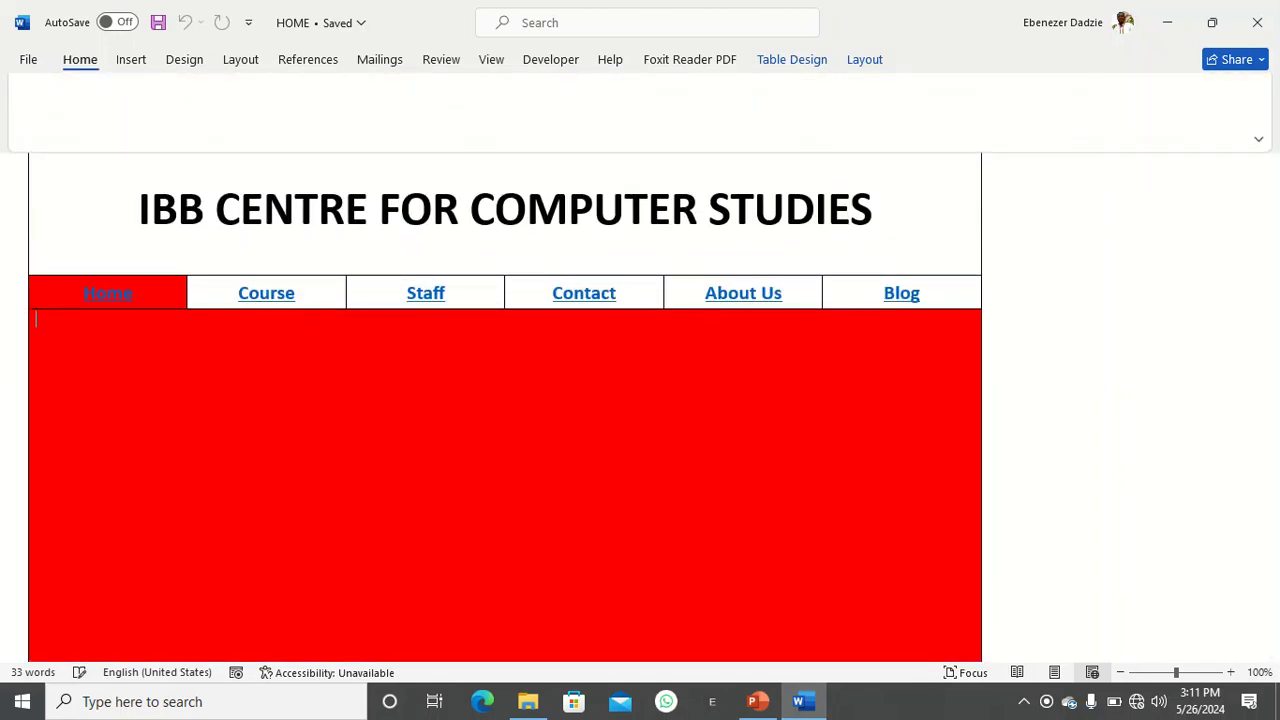
{"action": "left_click", "coordinate": [560, 125]}
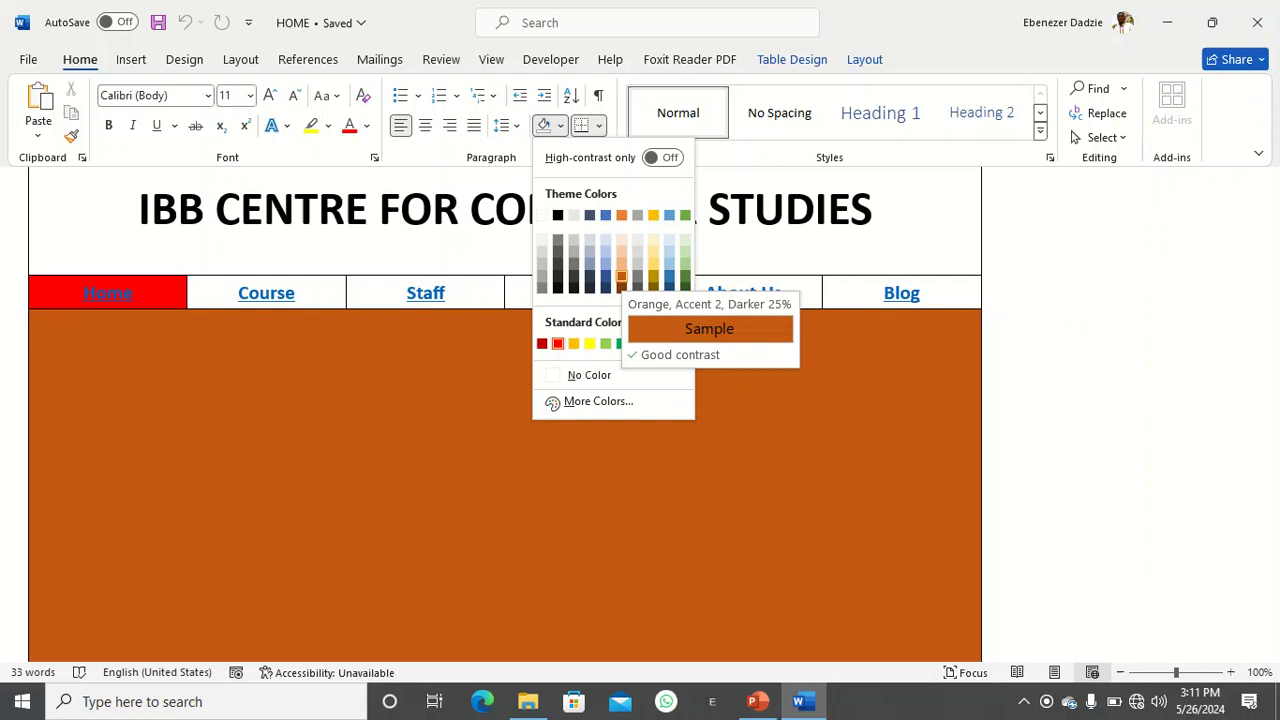
{"action": "left_click", "coordinate": [621, 277]}
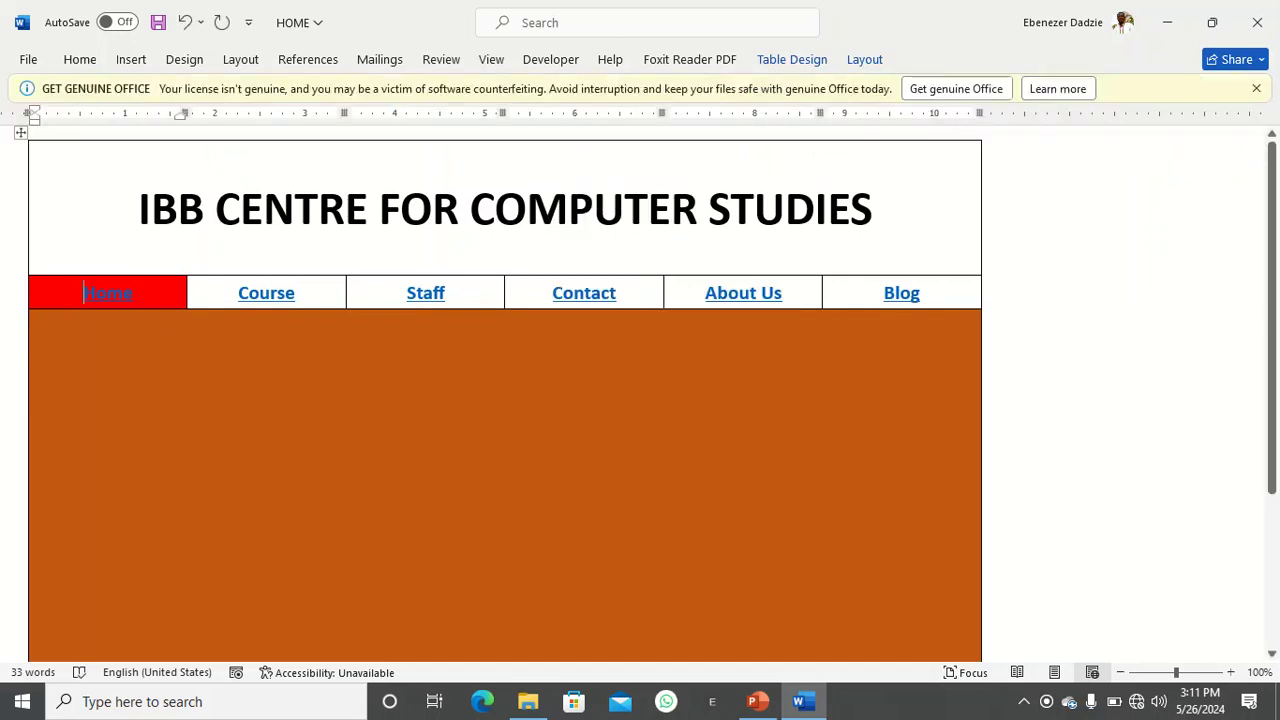
Shade the "Home" navigation cell with the same Orange, Accent 2, Darker 25% and save the HOME page.
{"action": "key", "text": "shift+End"}
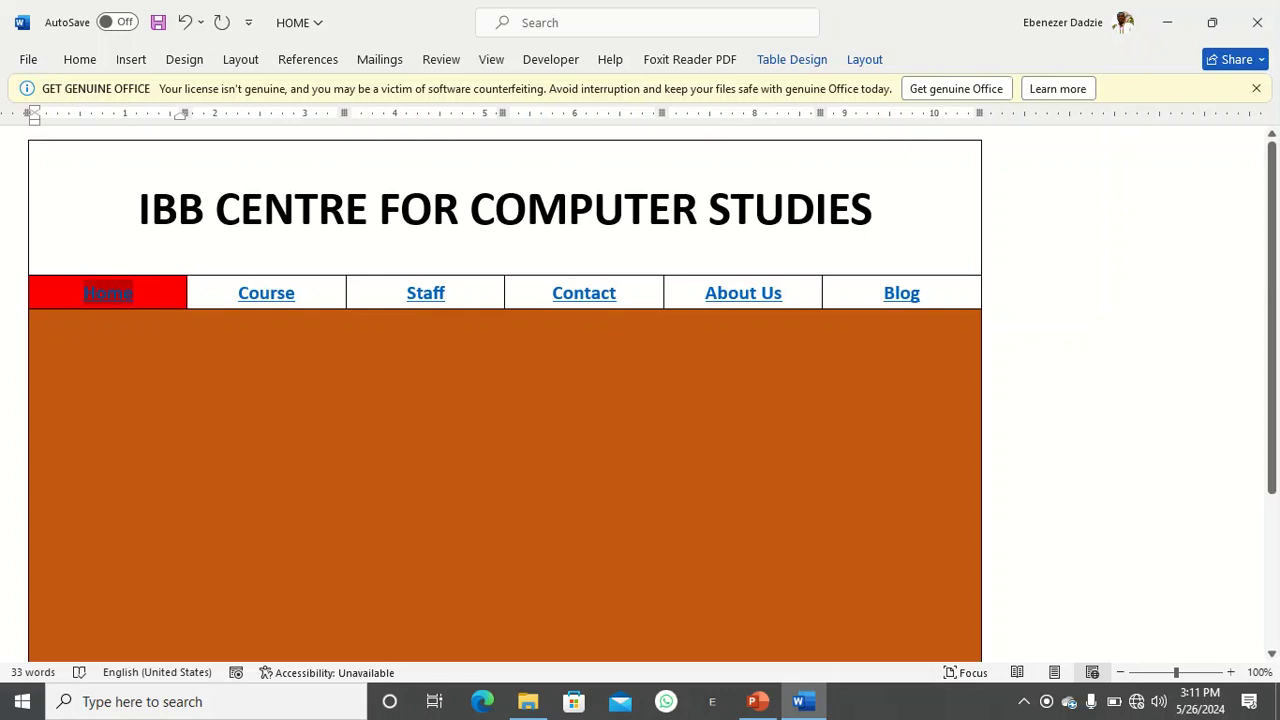
{"action": "left_click", "coordinate": [80, 60]}
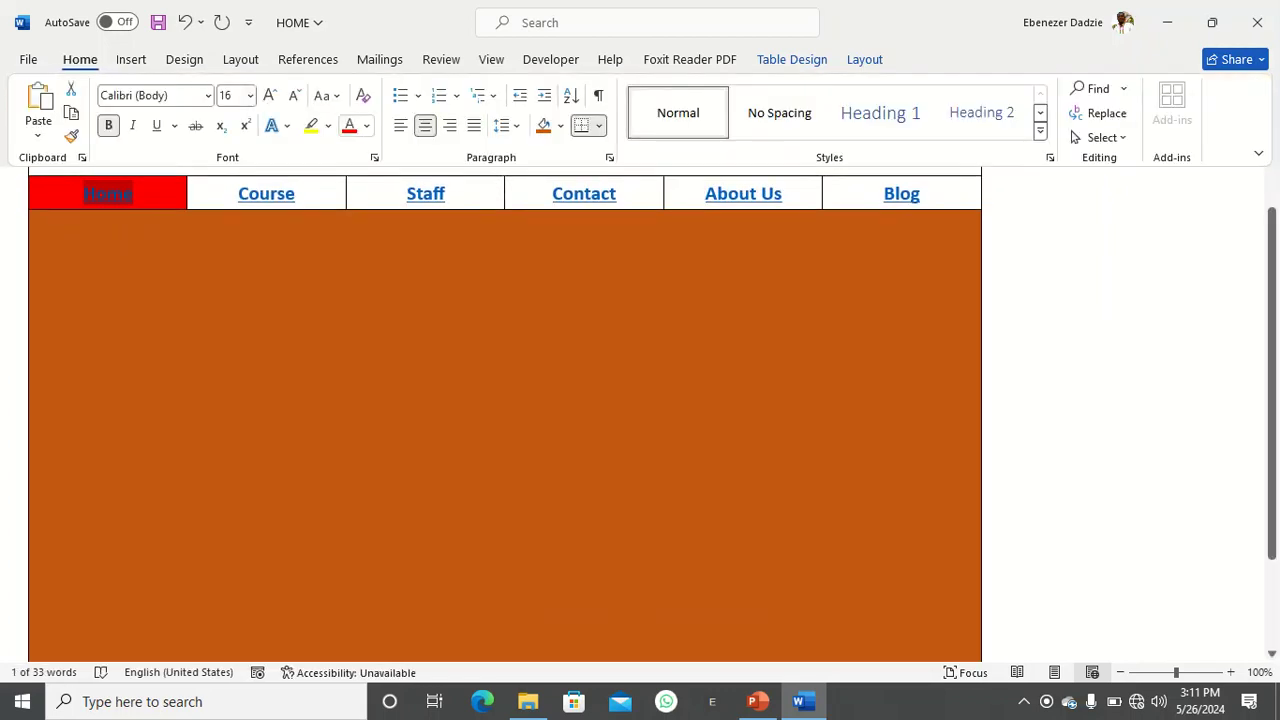
{"action": "left_click", "coordinate": [543, 126]}
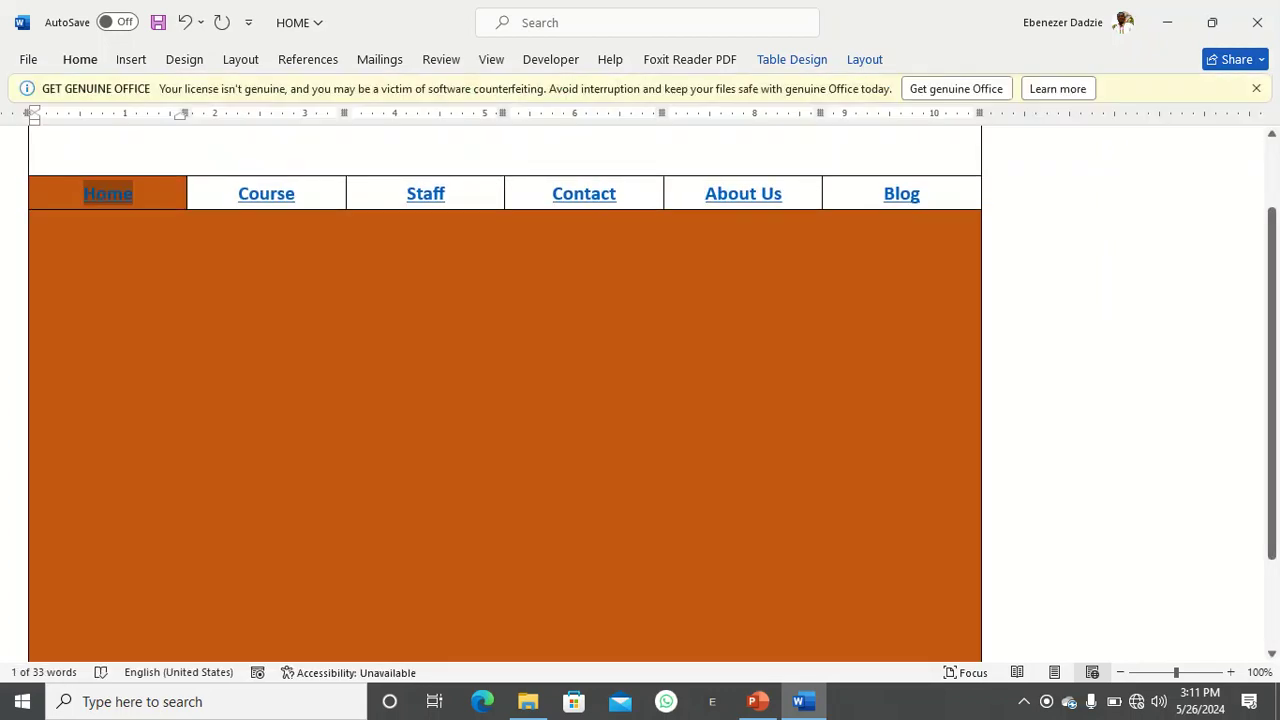
{"action": "left_click", "coordinate": [36, 220]}
{"action": "scroll", "coordinate": [505, 400], "scroll_direction": "up", "scroll_amount": 3}
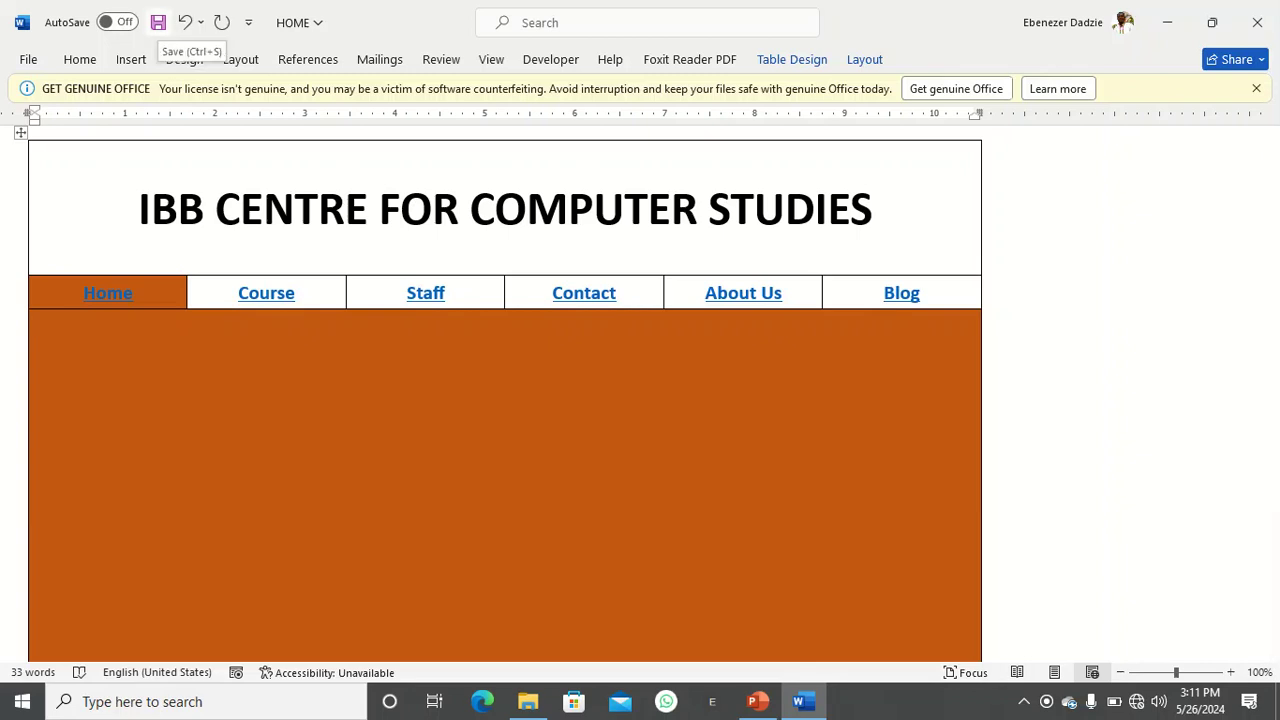
{"action": "left_click", "coordinate": [158, 22]}
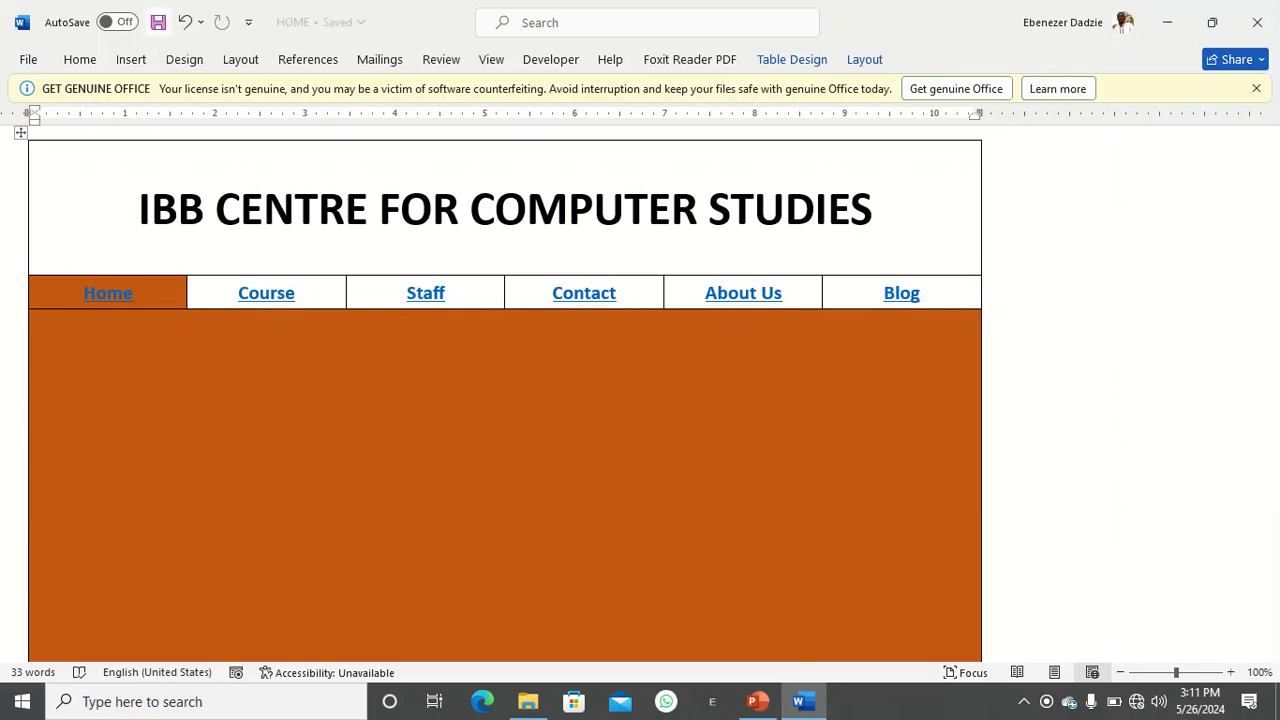
Open the saved HOME web page from the IBB folder in Edge and review its new colouring down to the footer.
{"action": "left_click", "coordinate": [1167, 22]}
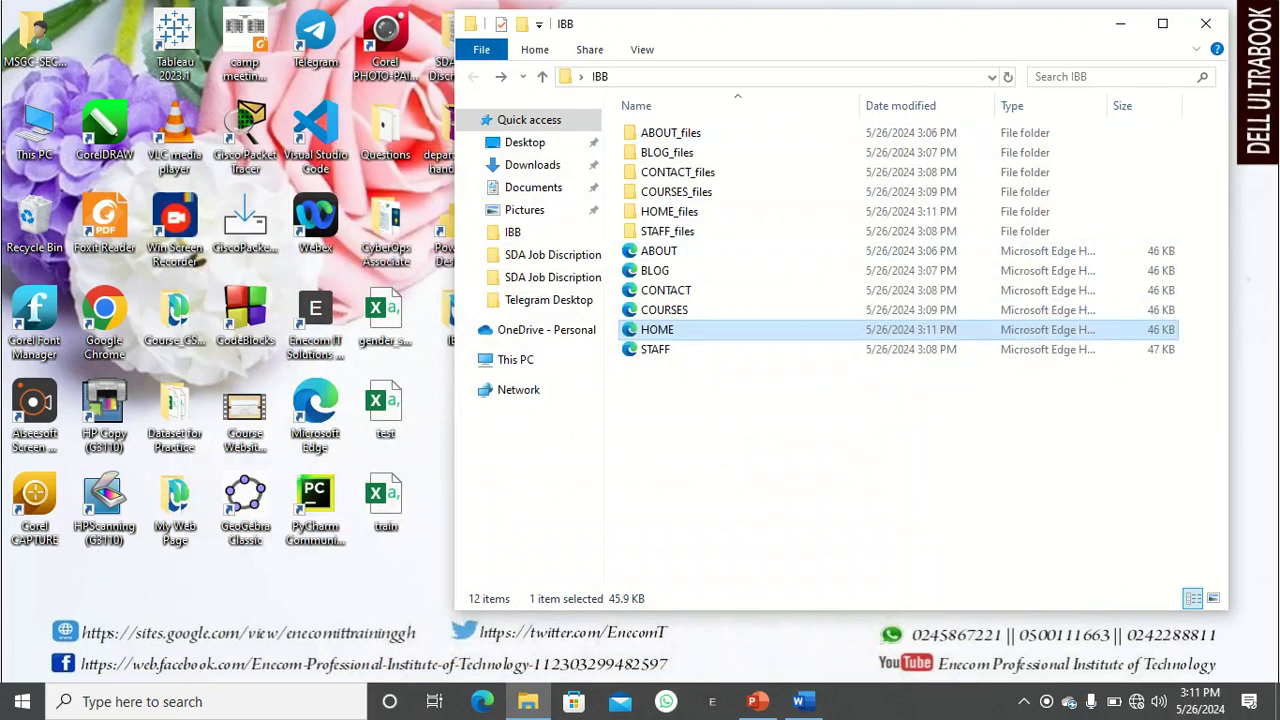
{"action": "key", "text": "Return"}
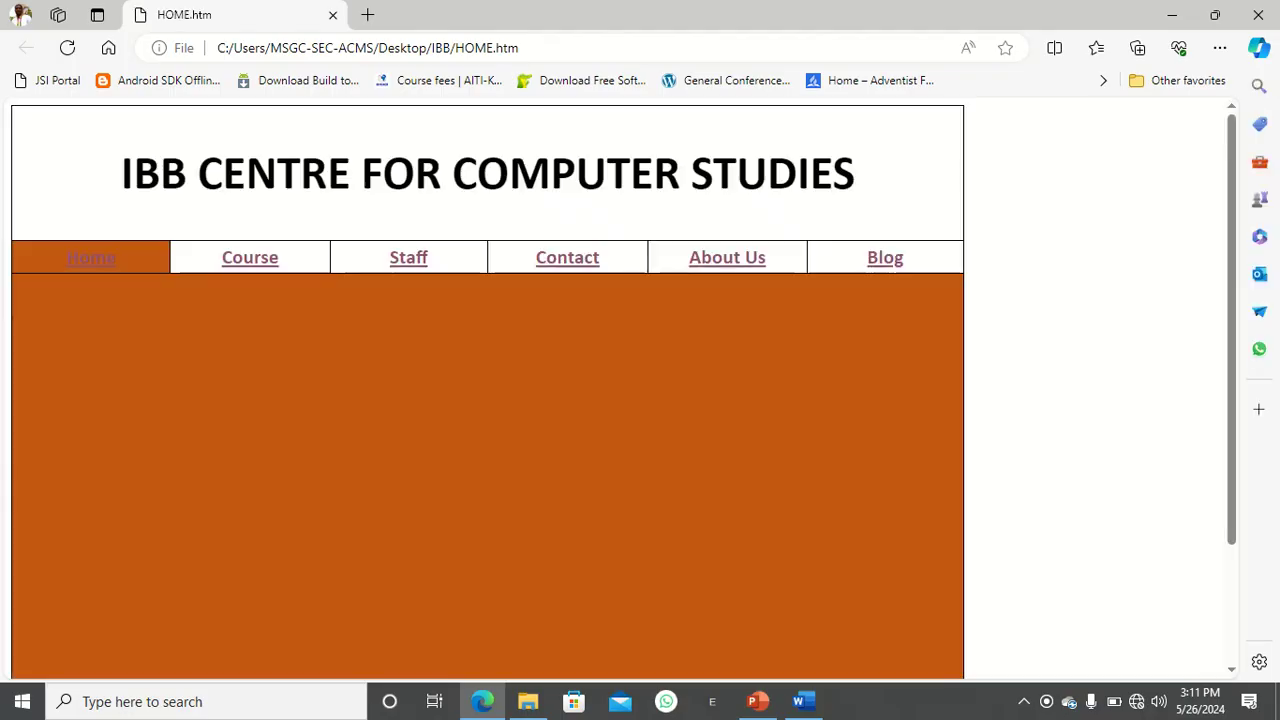
{"action": "scroll", "coordinate": [250, 257], "scroll_direction": "down", "scroll_amount": 3}
{"action": "scroll", "coordinate": [250, 257], "scroll_direction": "up", "scroll_amount": 3}
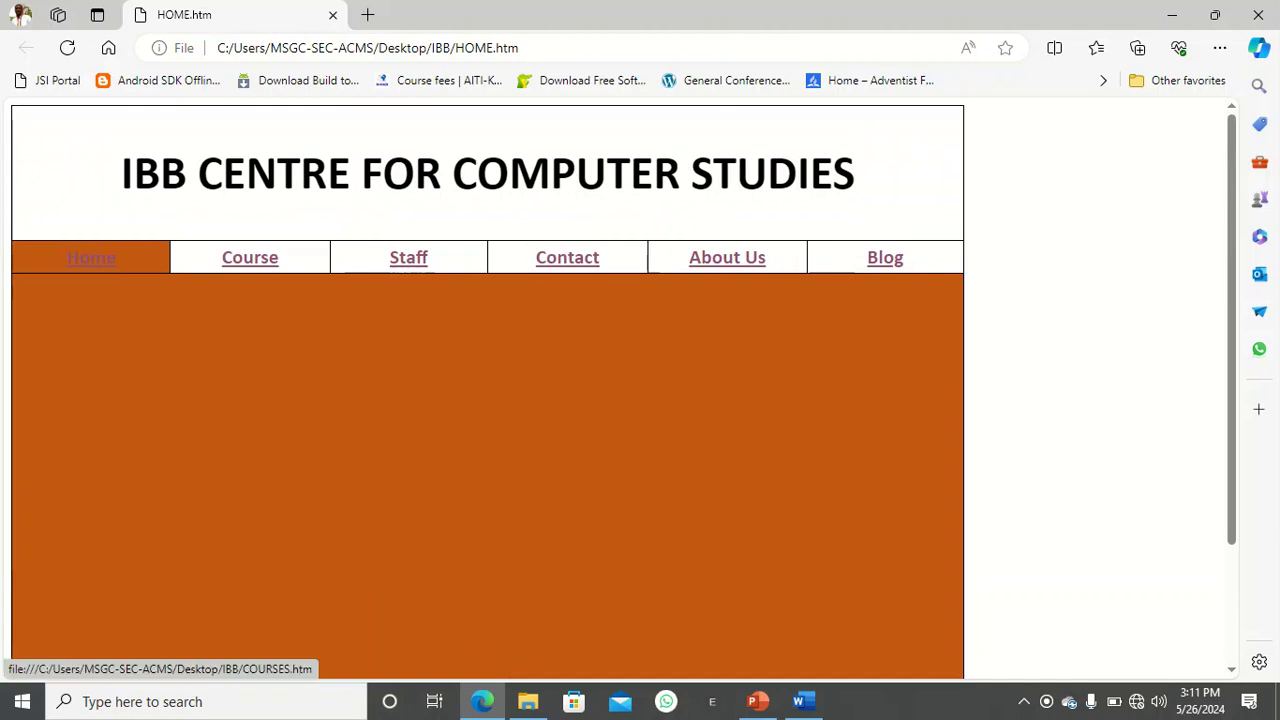
Test the Course, Staff, Contact, About Us and Blog navigation links in the browser and look over the BLOG page.
{"action": "left_click", "coordinate": [250, 257]}
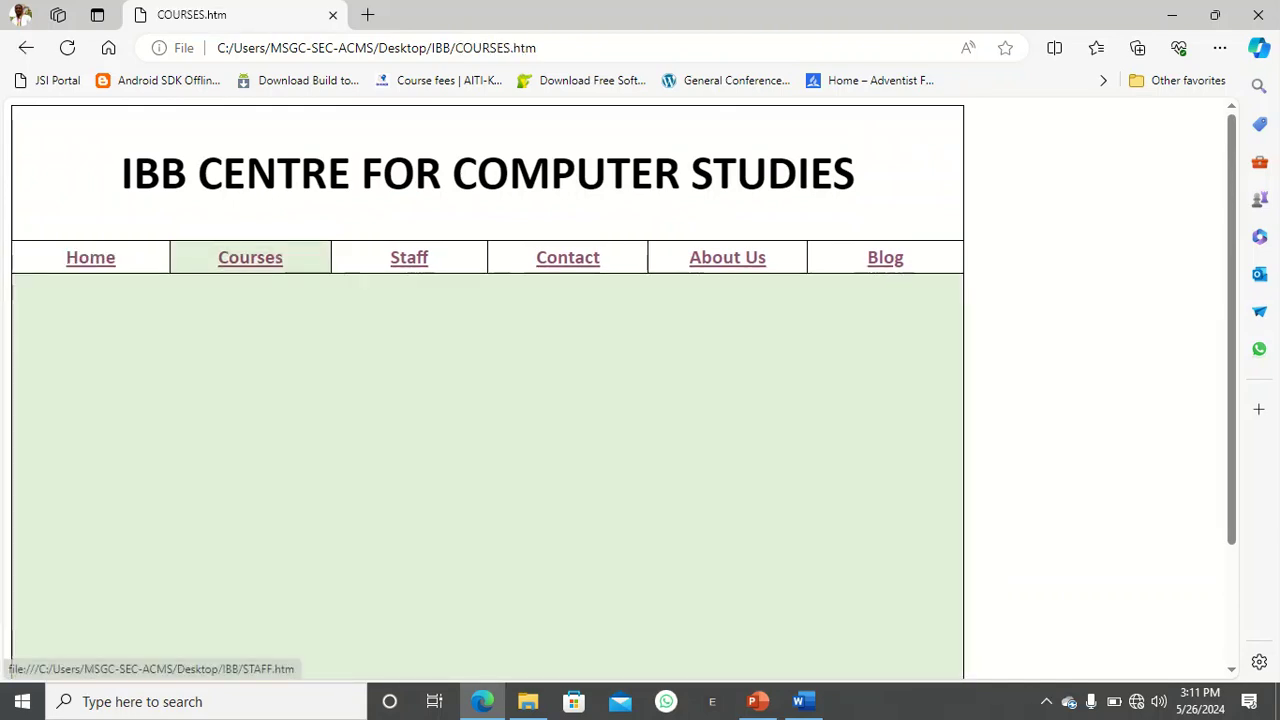
{"action": "left_click", "coordinate": [409, 257]}
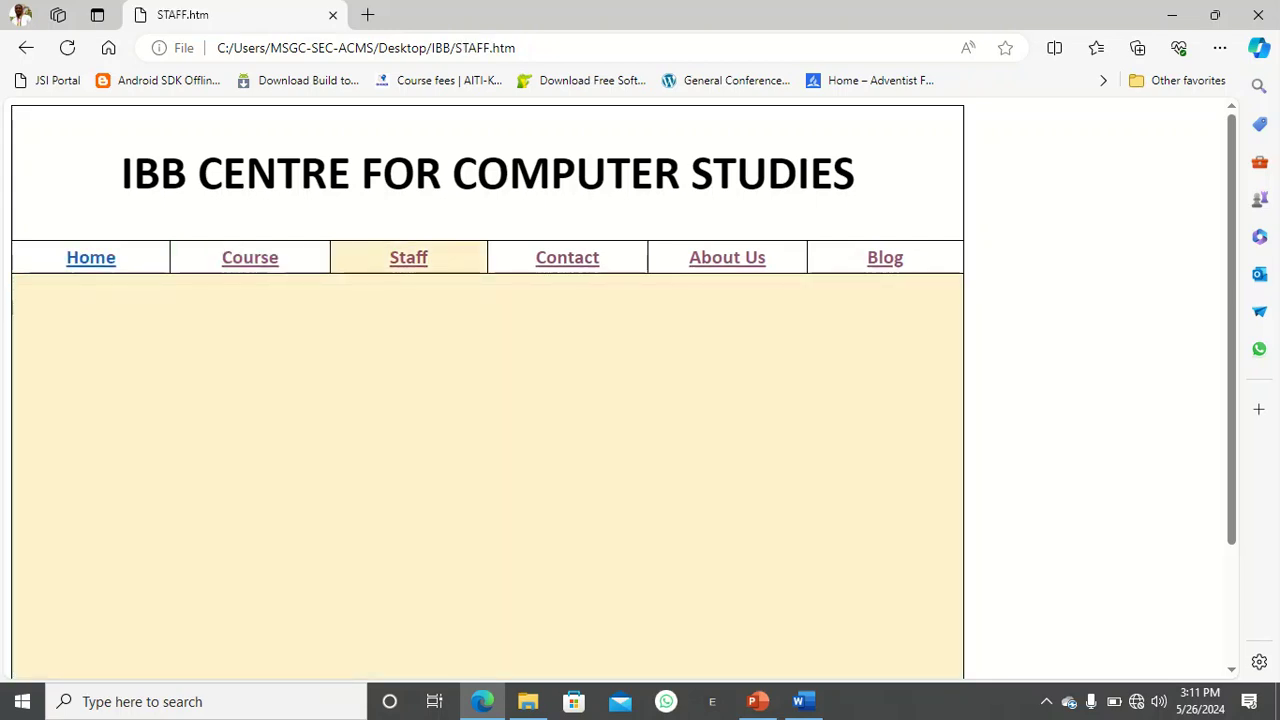
{"action": "left_click", "coordinate": [567, 257]}
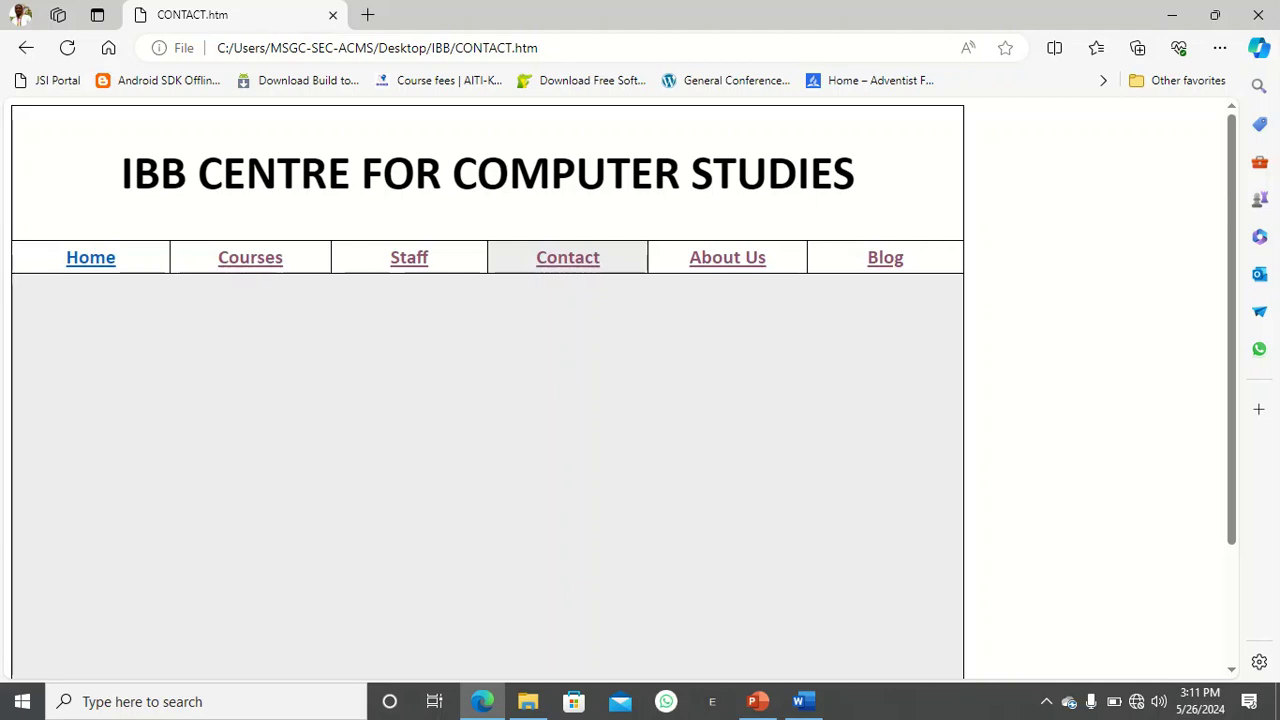
{"action": "left_click", "coordinate": [727, 257]}
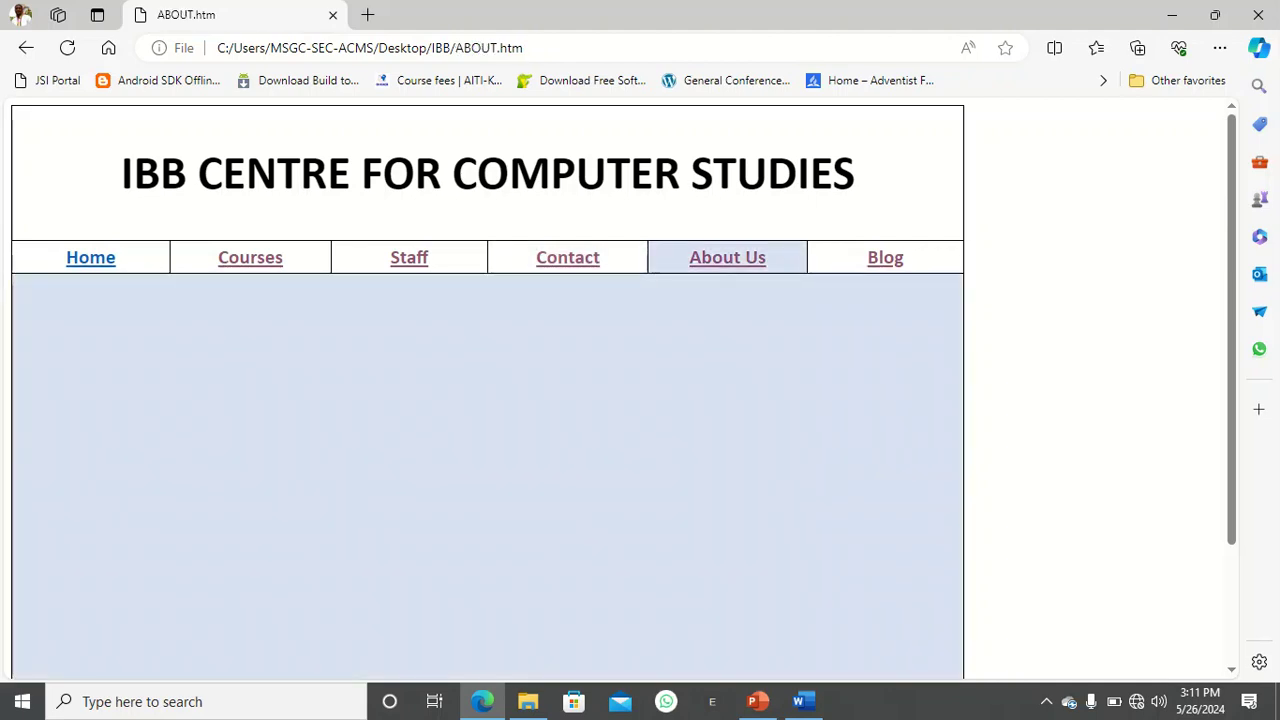
{"action": "left_click", "coordinate": [885, 257]}
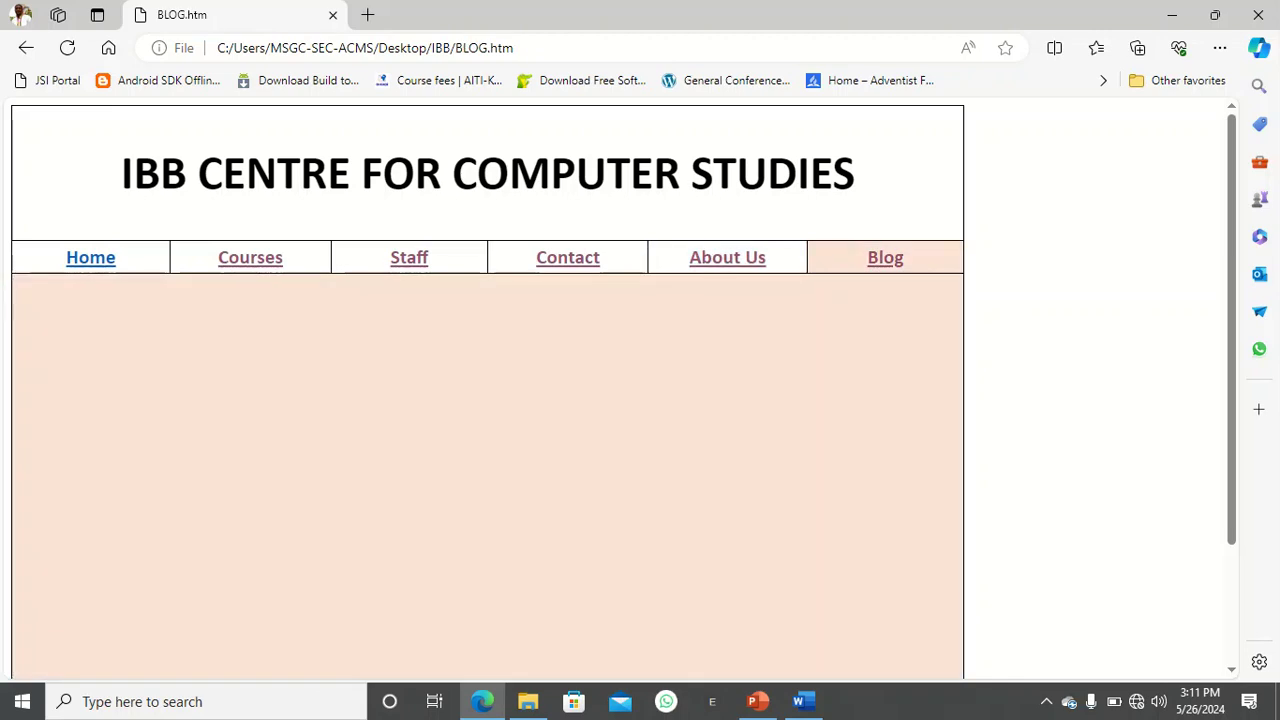
{"action": "scroll", "coordinate": [488, 400], "scroll_direction": "down", "scroll_amount": 3}
{"action": "scroll", "coordinate": [488, 400], "scroll_direction": "up", "scroll_amount": 3}
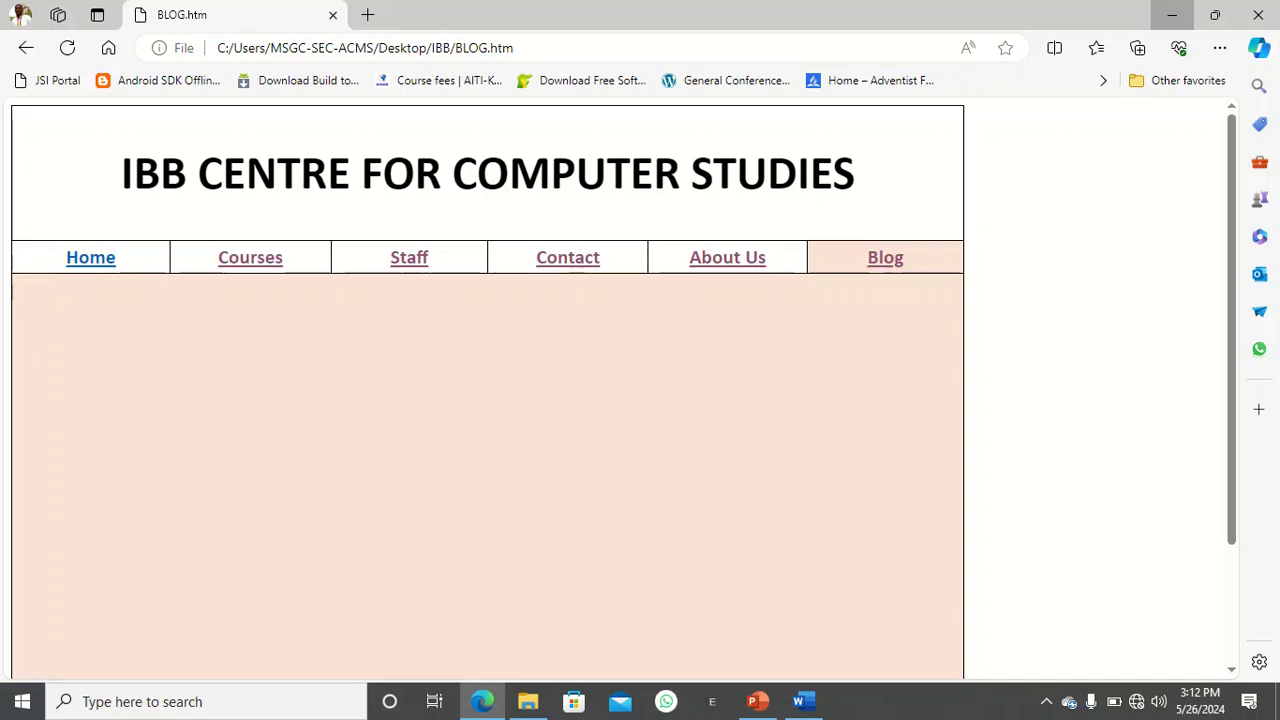
Switch back to the HOME document in Word and insert the "enecom logo design" image from the Pictures folder into the main content cell.
{"action": "left_click", "coordinate": [1172, 15]}
{"action": "left_click", "coordinate": [804, 702]}
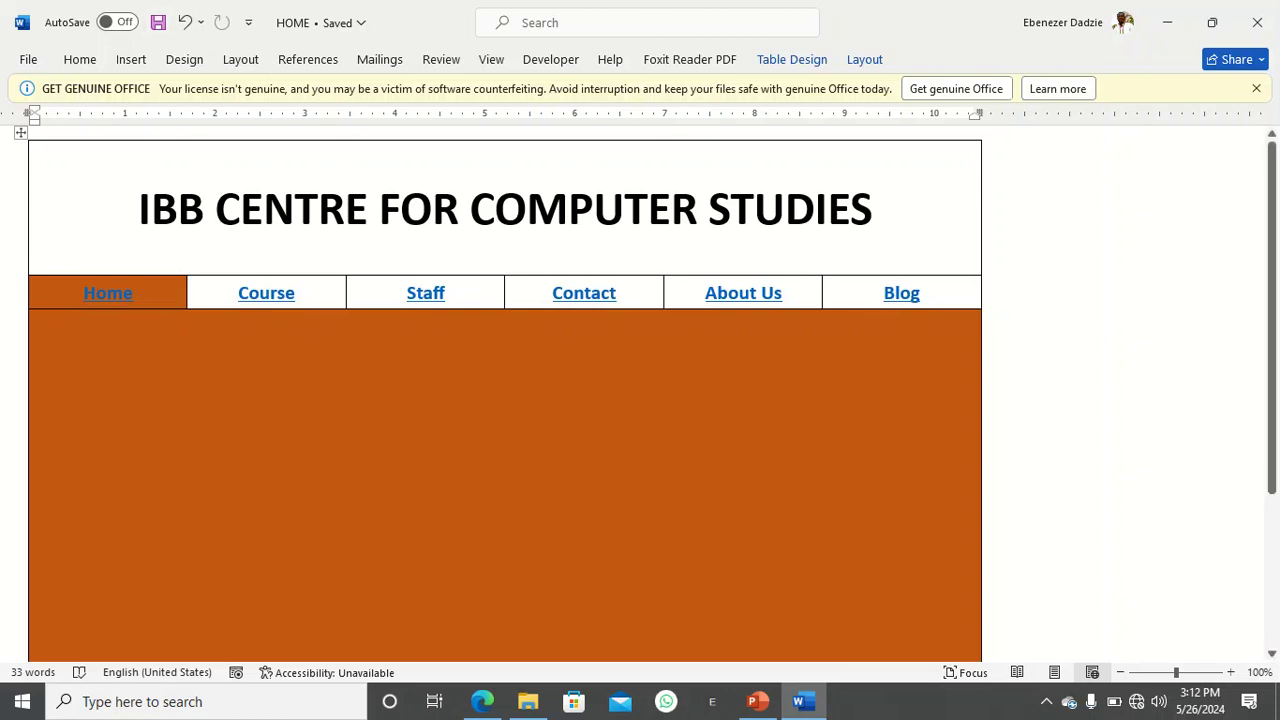
{"action": "scroll", "coordinate": [505, 390], "scroll_direction": "down", "scroll_amount": 5}
{"action": "scroll", "coordinate": [505, 390], "scroll_direction": "up", "scroll_amount": 5}
{"action": "scroll", "coordinate": [505, 390], "scroll_direction": "down", "scroll_amount": 4}
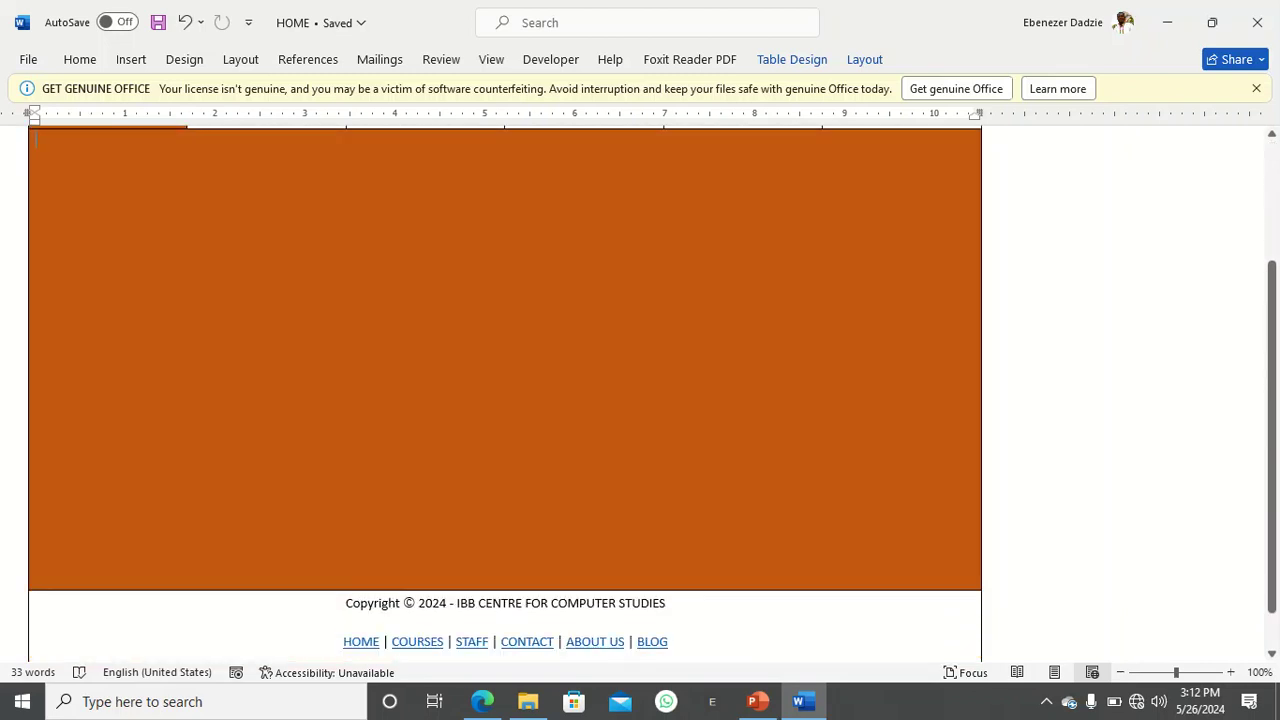
{"action": "left_click", "coordinate": [528, 701]}
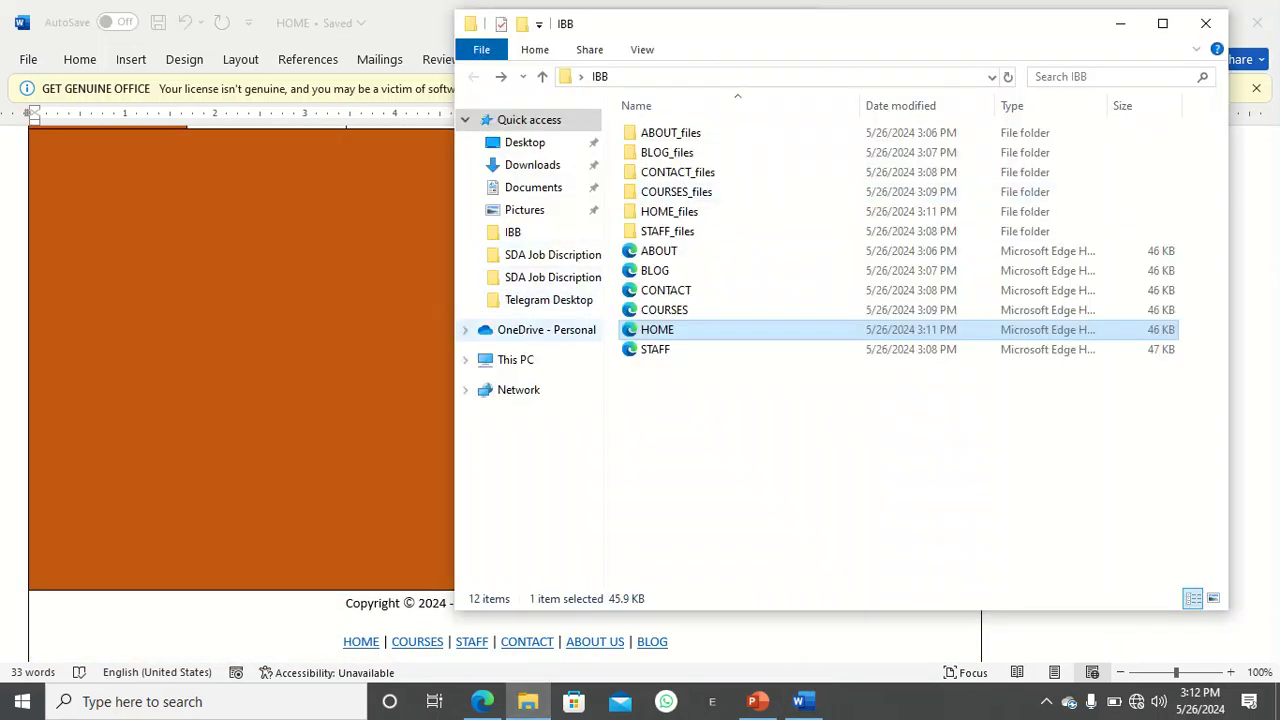
{"action": "left_click", "coordinate": [524, 209]}
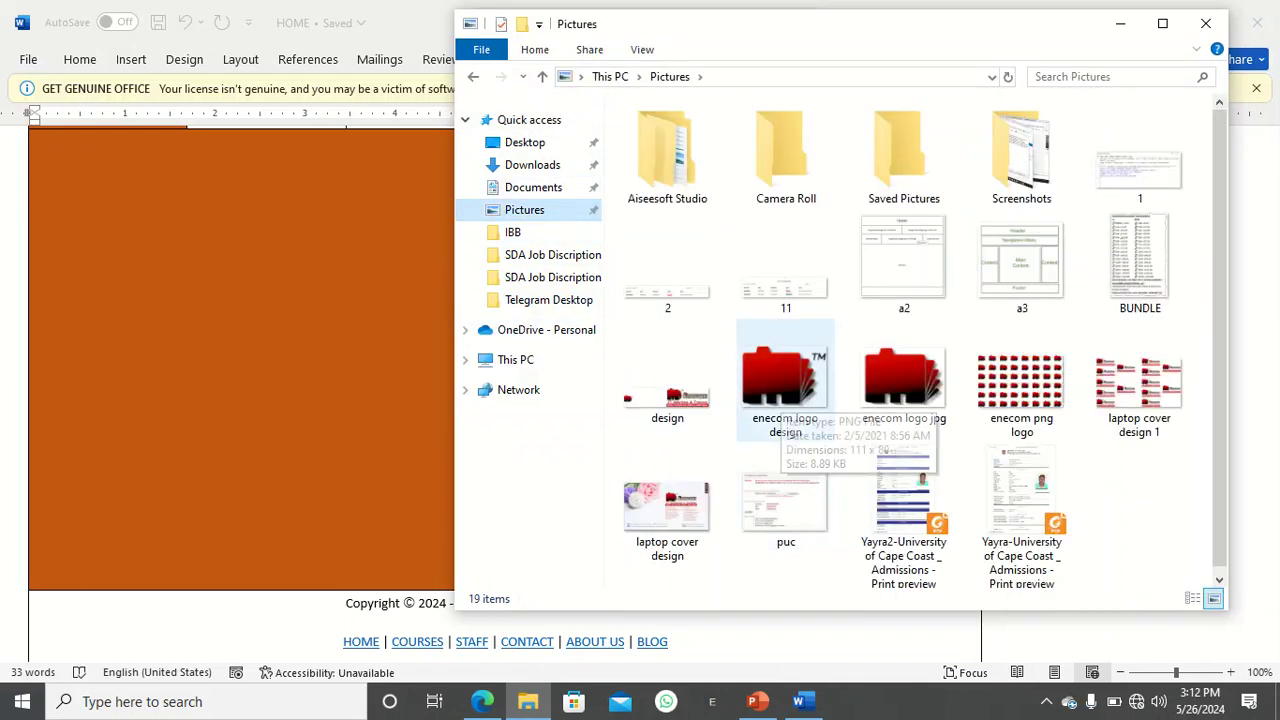
{"action": "left_click_drag", "start_coordinate": [785, 390], "coordinate": [440, 360]}
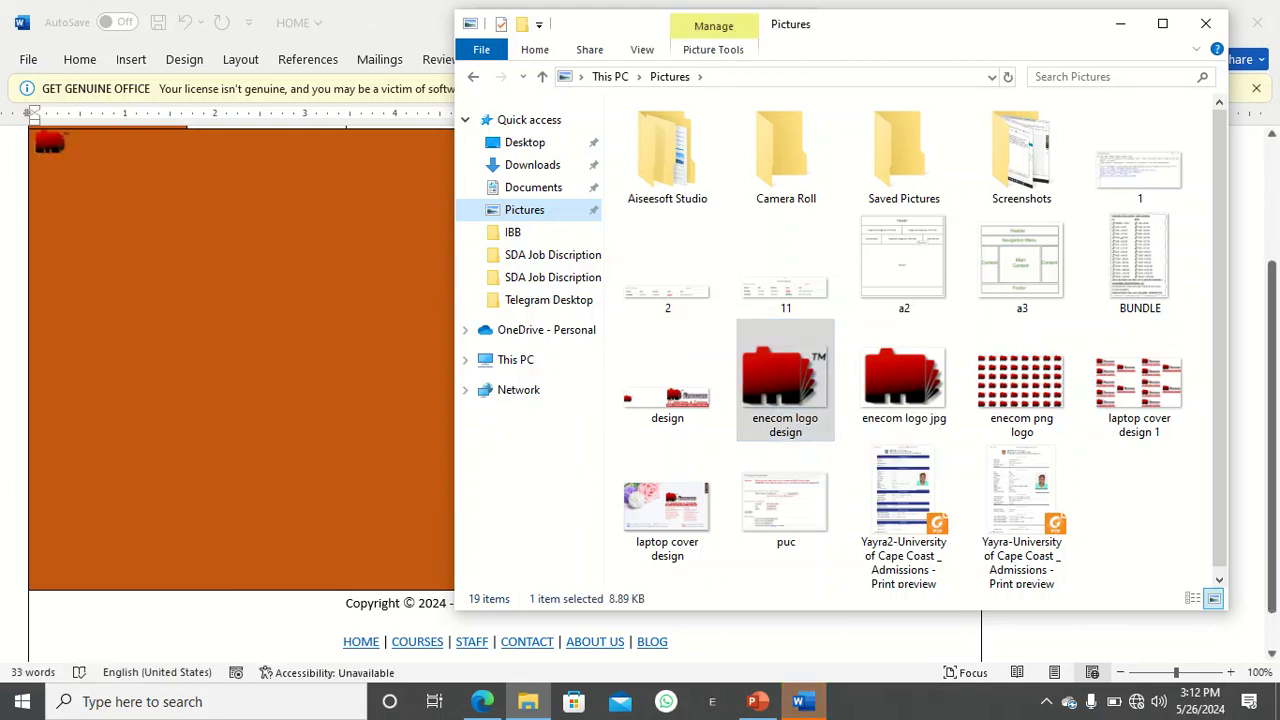
Set the logo picture's text wrapping to Through and enlarge it to about 1.49" high by 2.06" wide.
{"action": "left_click", "coordinate": [50, 140]}
{"action": "scroll", "coordinate": [51, 300], "scroll_direction": "up", "scroll_amount": 3}
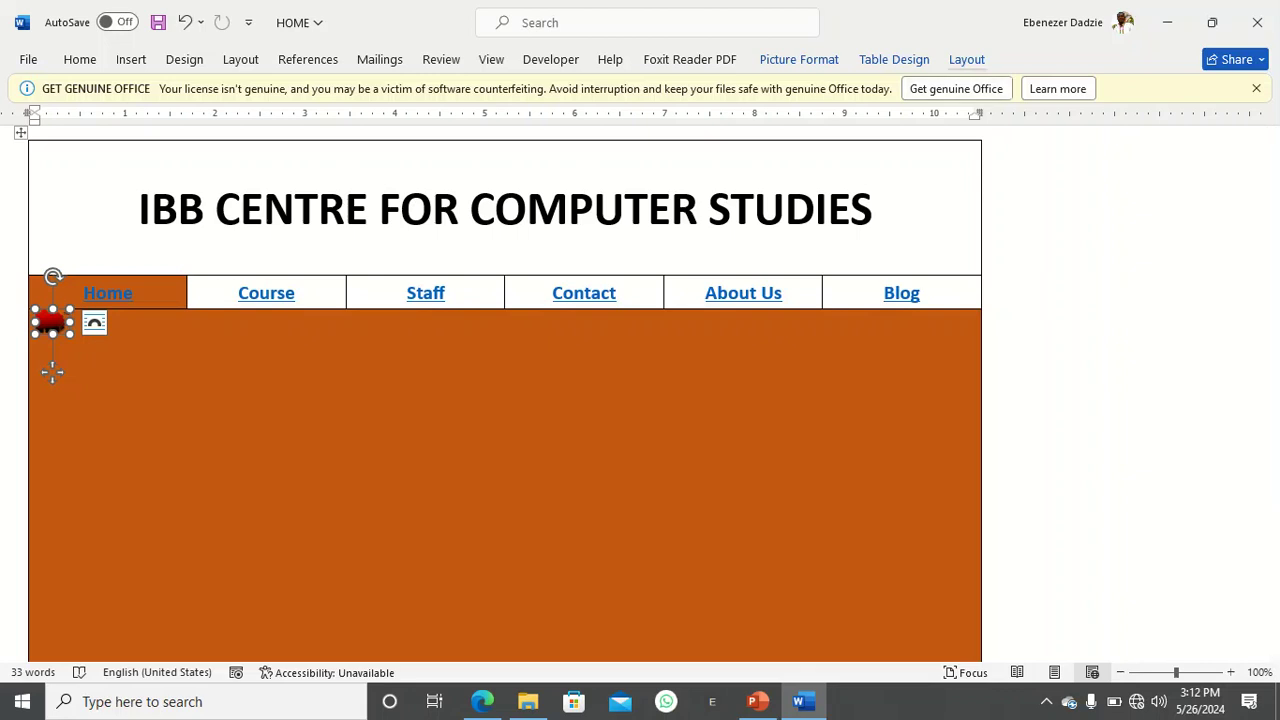
{"action": "left_click", "coordinate": [967, 60]}
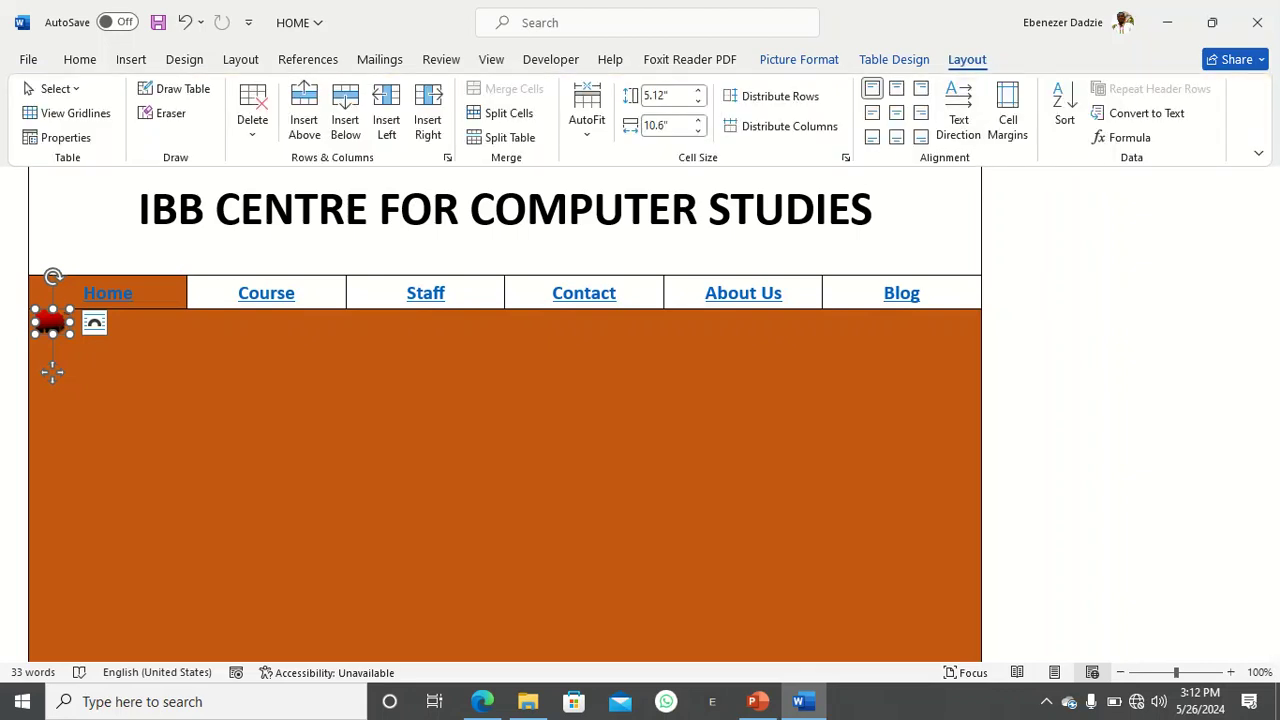
{"action": "left_click", "coordinate": [799, 60]}
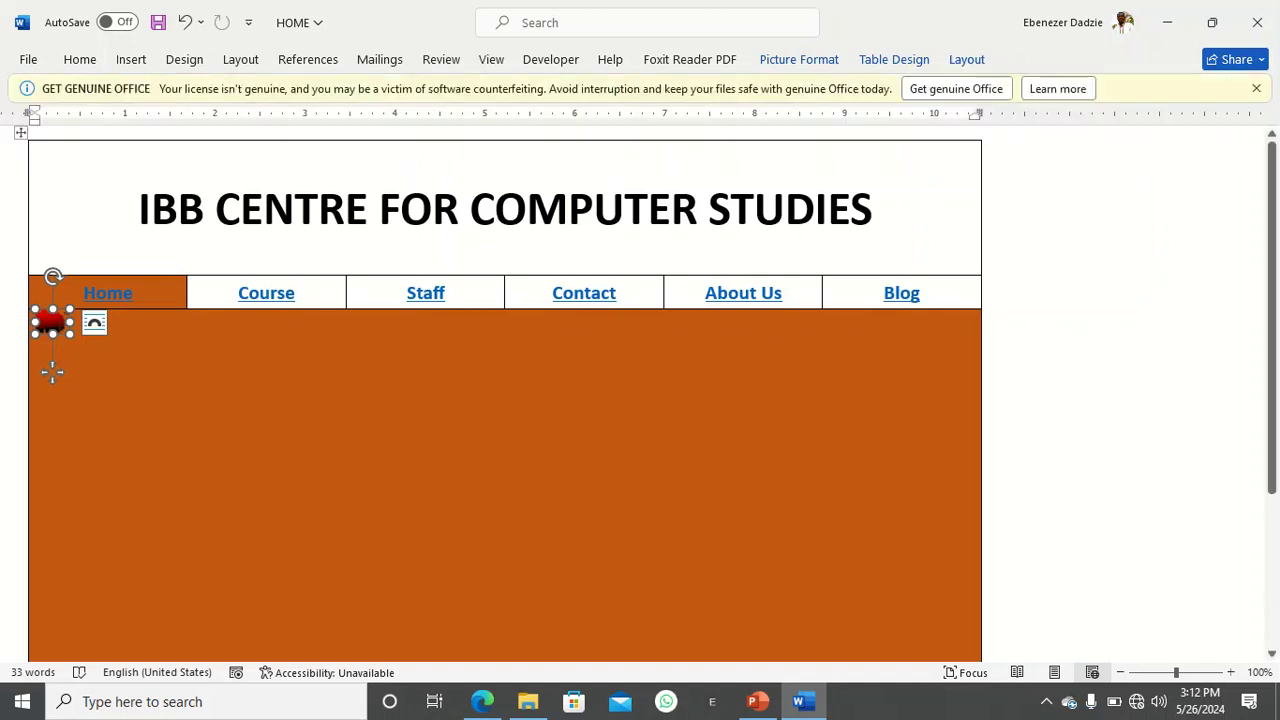
{"action": "left_click", "coordinate": [799, 60]}
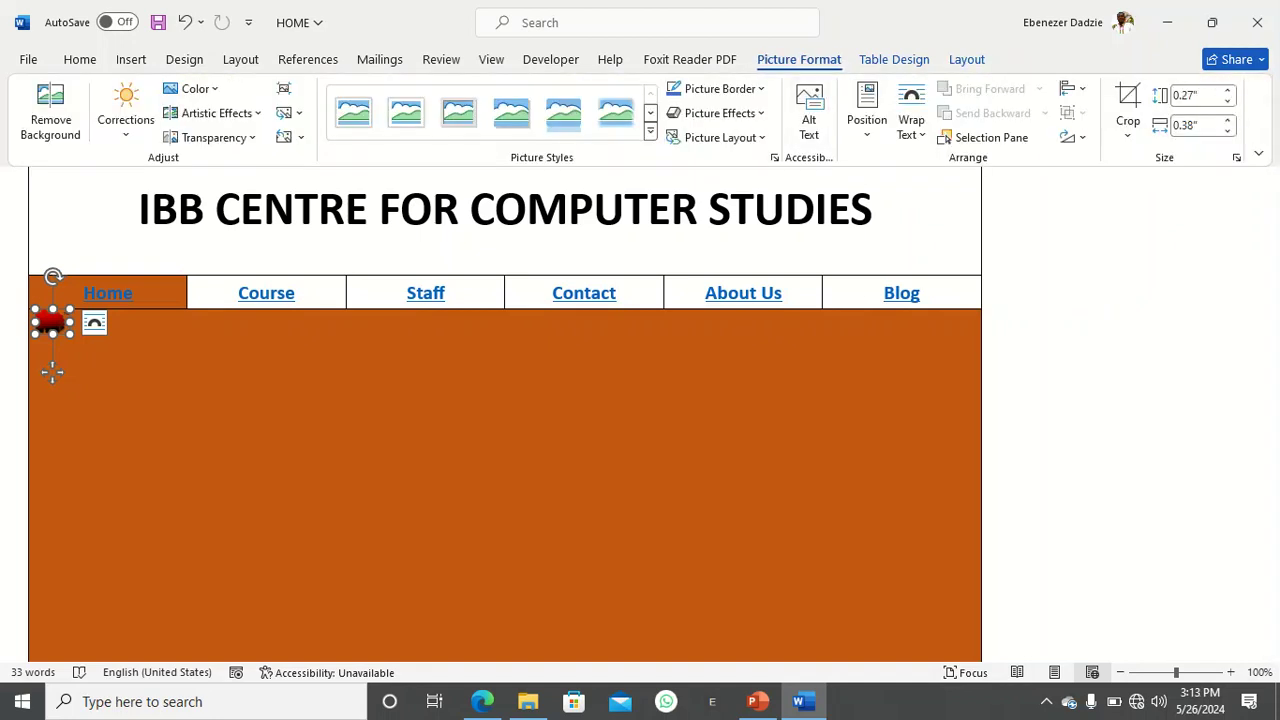
{"action": "left_click", "coordinate": [911, 120]}
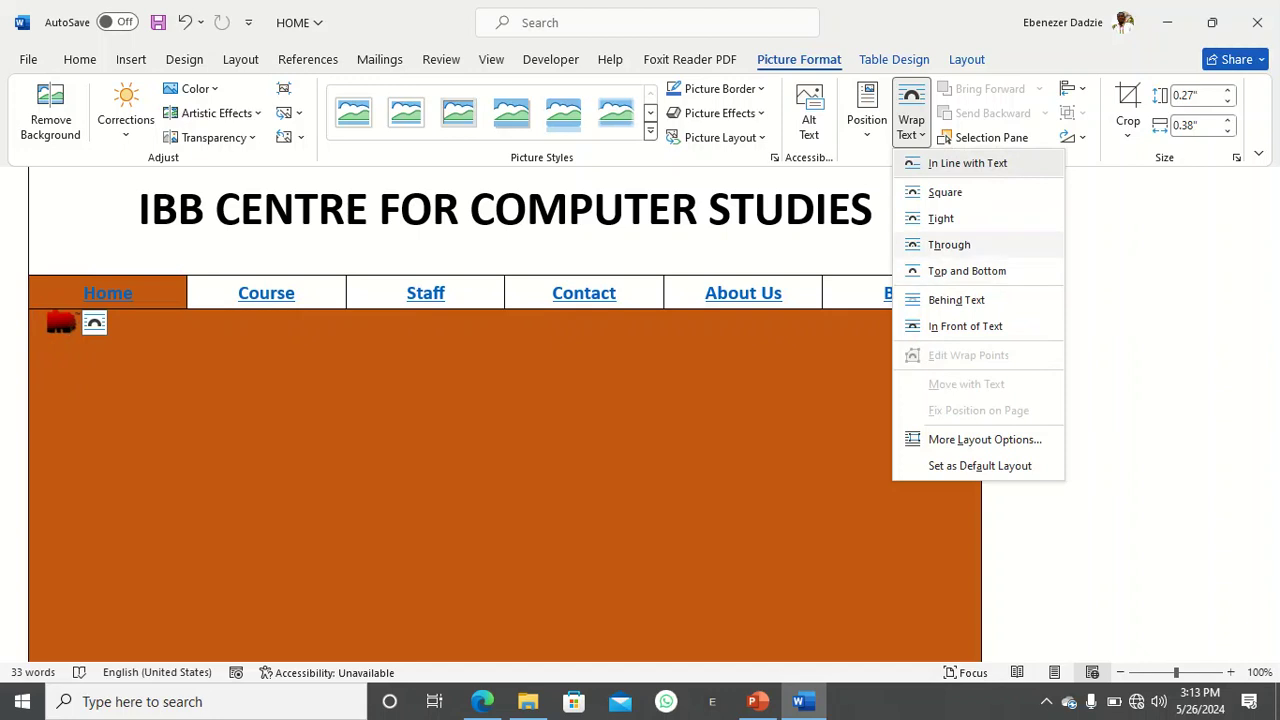
{"action": "left_click", "coordinate": [949, 244]}
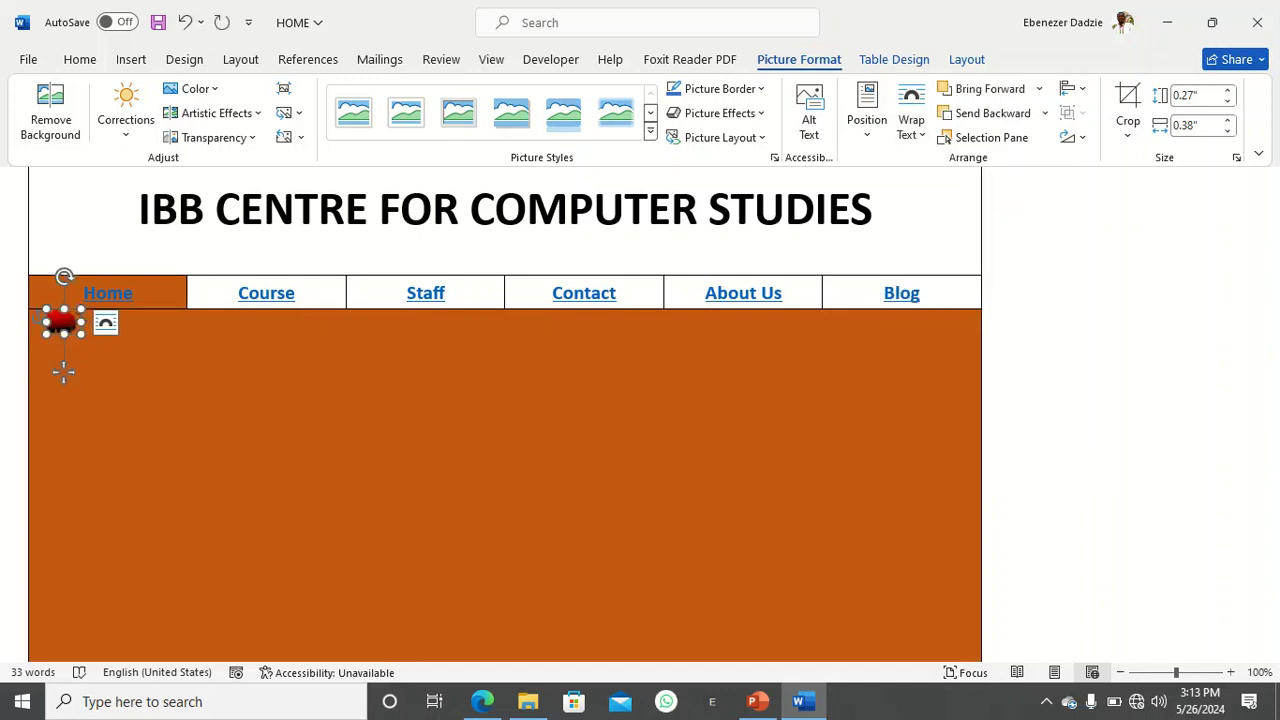
{"action": "left_click_drag", "start_coordinate": [81, 334], "coordinate": [232, 443]}
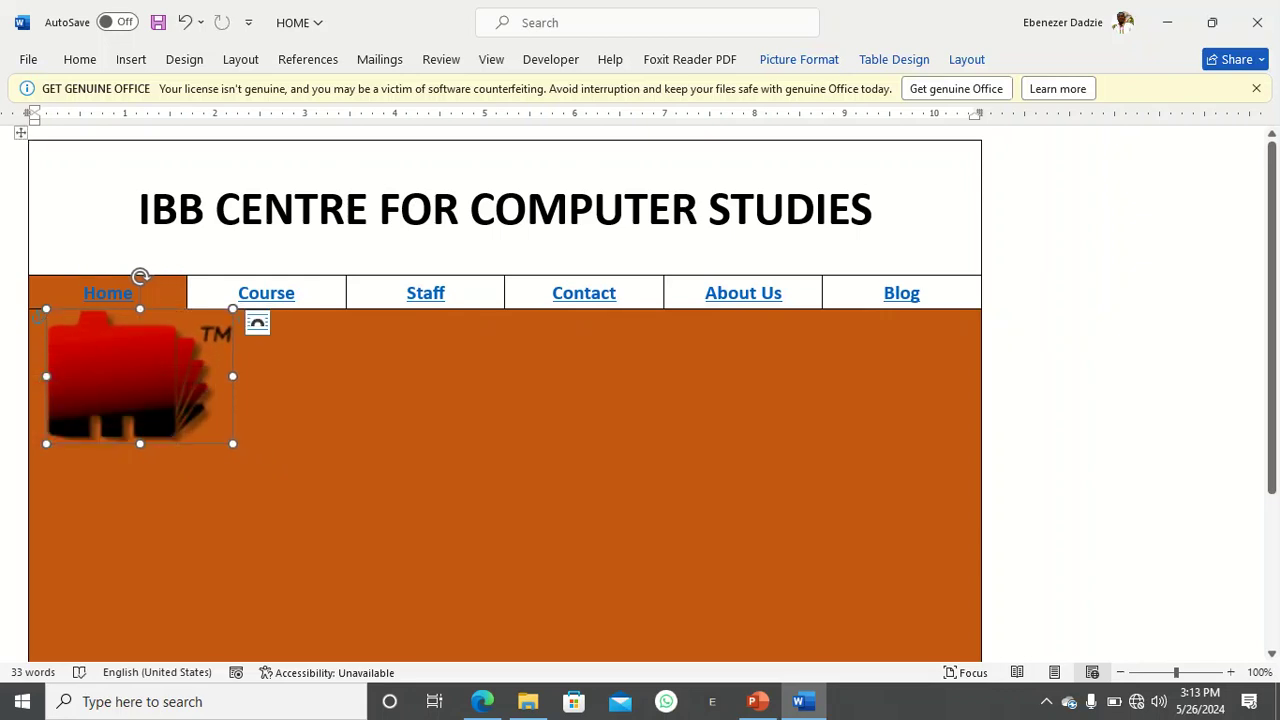
{"action": "left_click", "coordinate": [799, 60]}
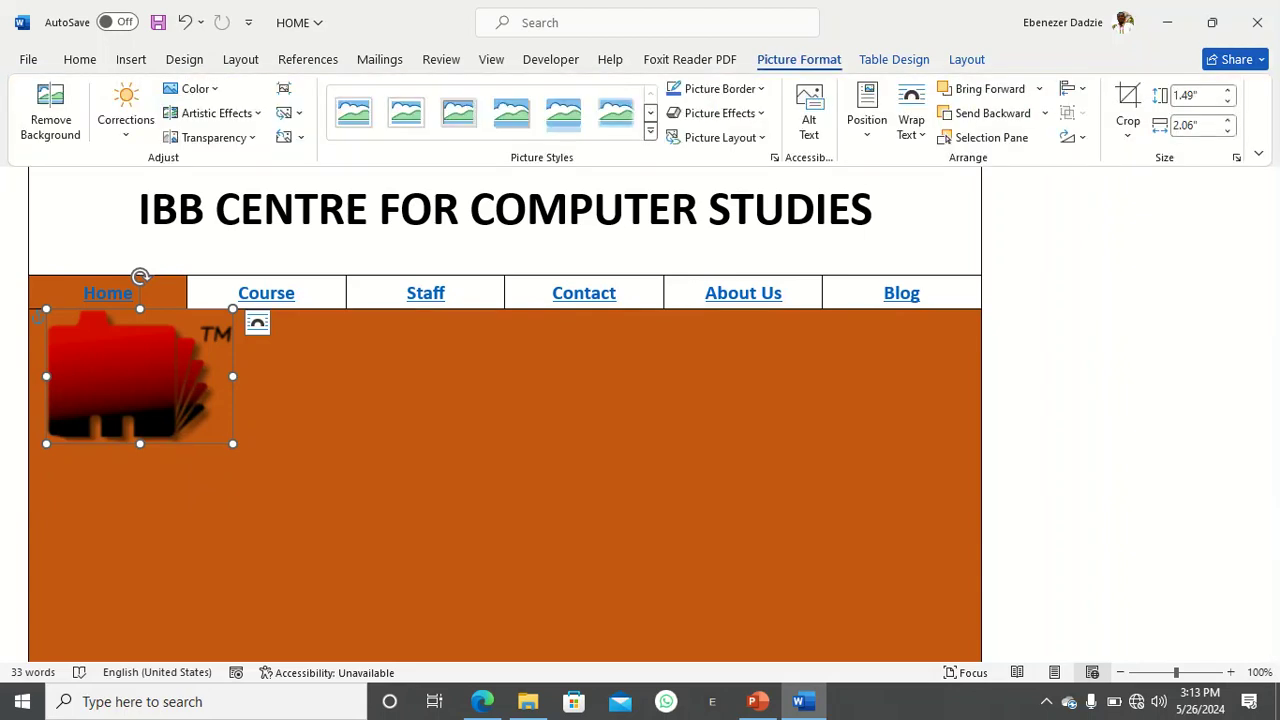
{"action": "left_click", "coordinate": [867, 112]}
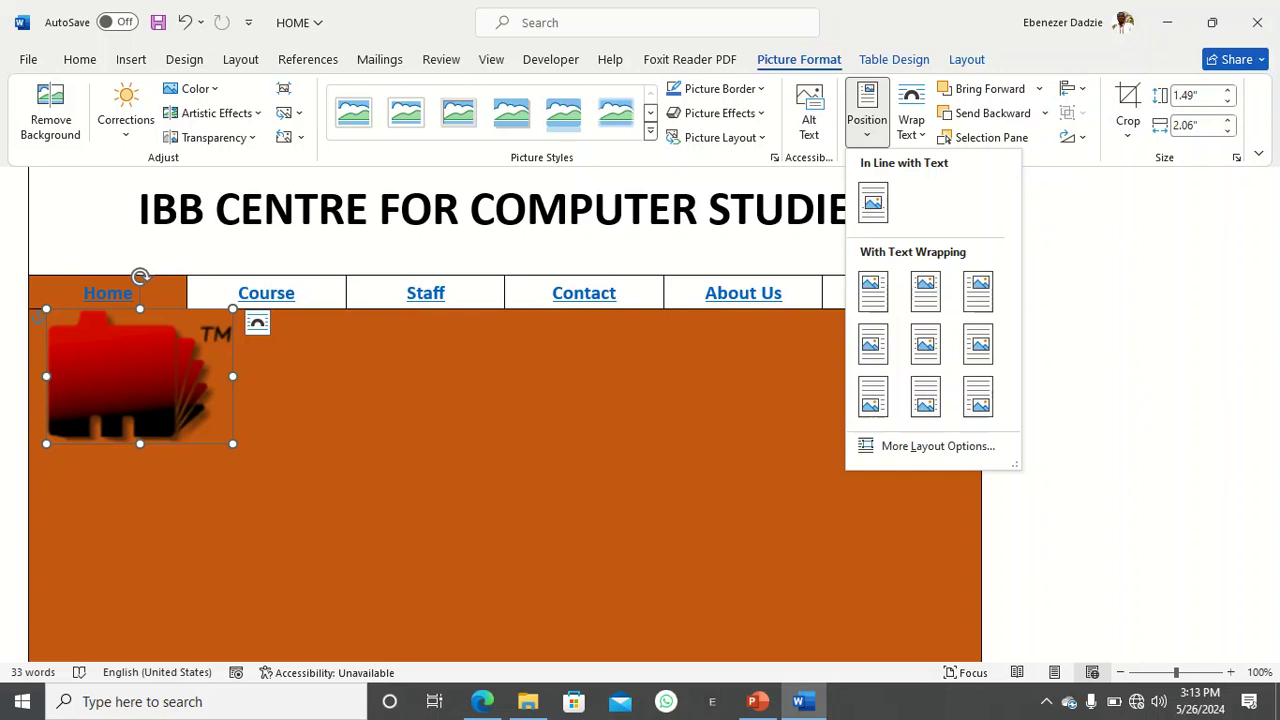
{"action": "left_click", "coordinate": [911, 120]}
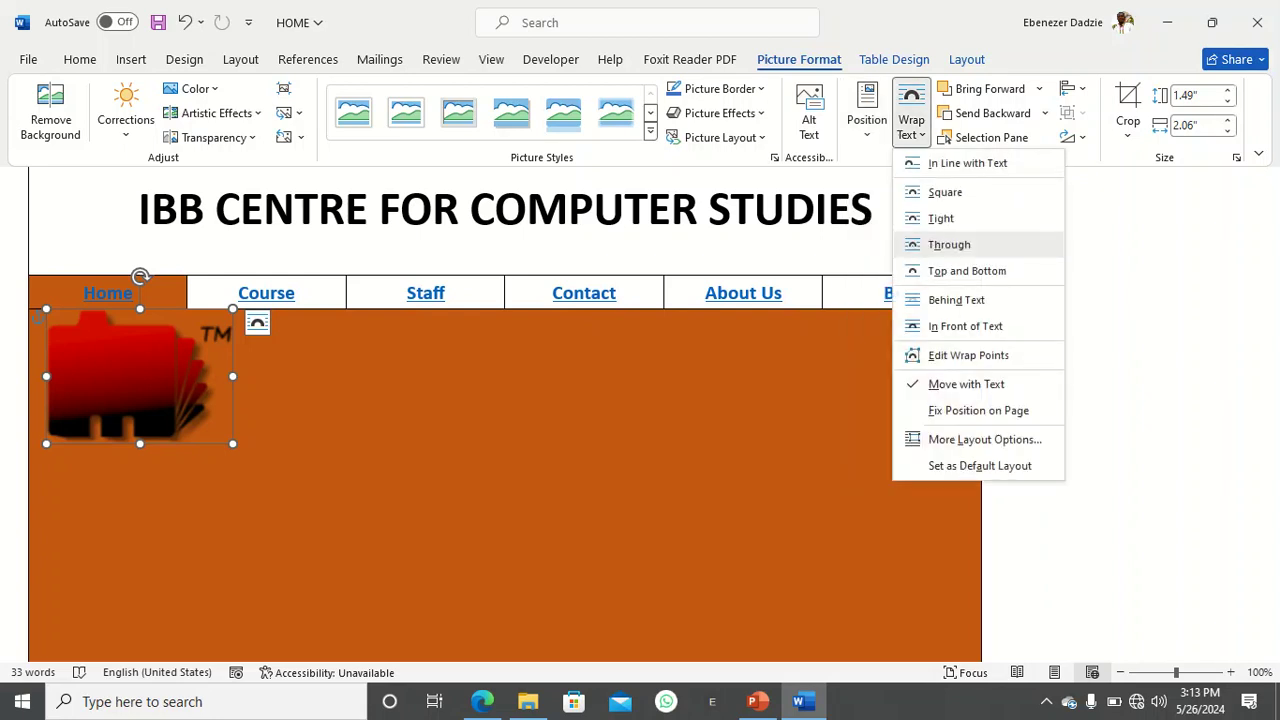
{"action": "left_click", "coordinate": [867, 112]}
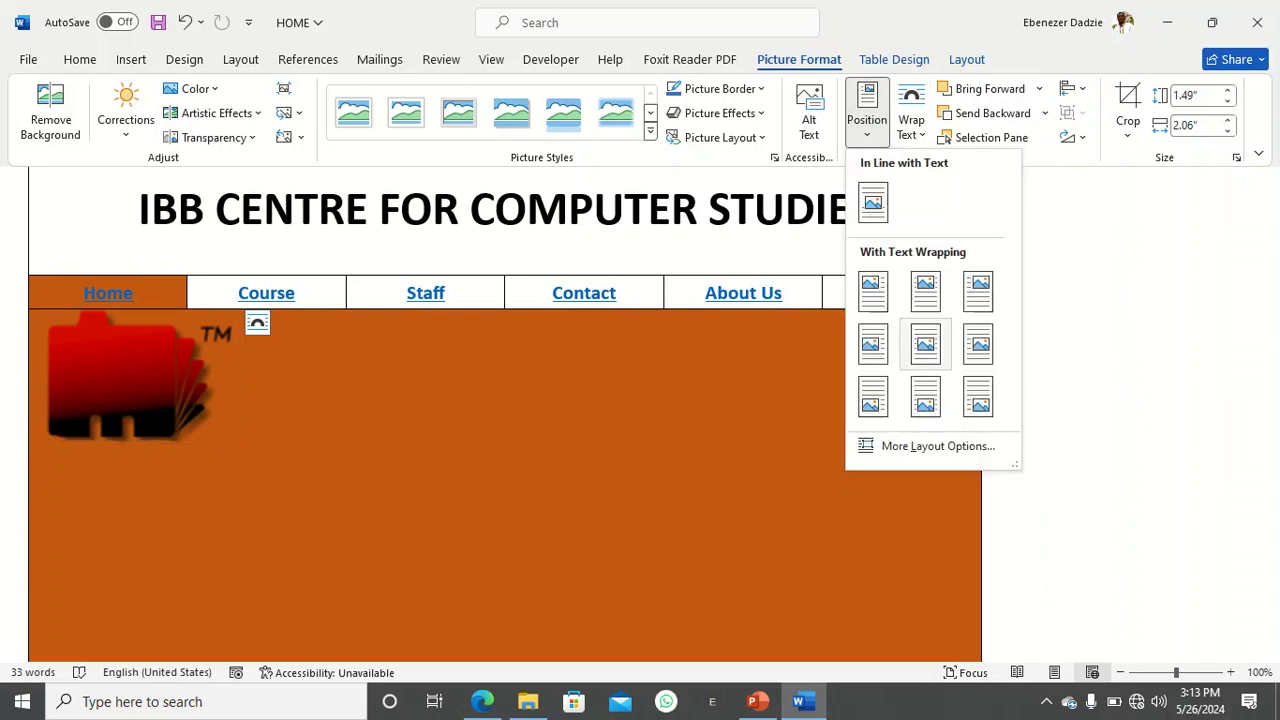
{"action": "key", "text": "Escape"}
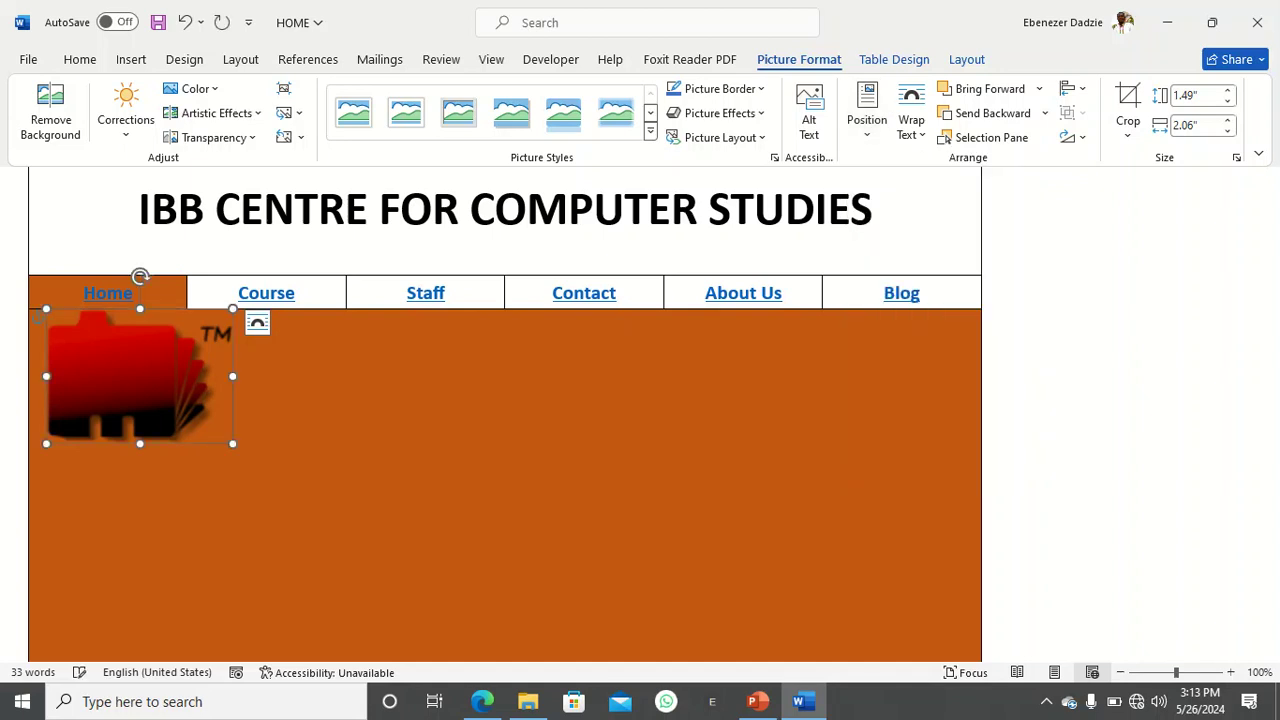
Set the logo picture's text wrapping to Through.
{"action": "key", "text": "Escape"}
{"action": "left_click_drag", "start_coordinate": [140, 376], "coordinate": [120, 378]}
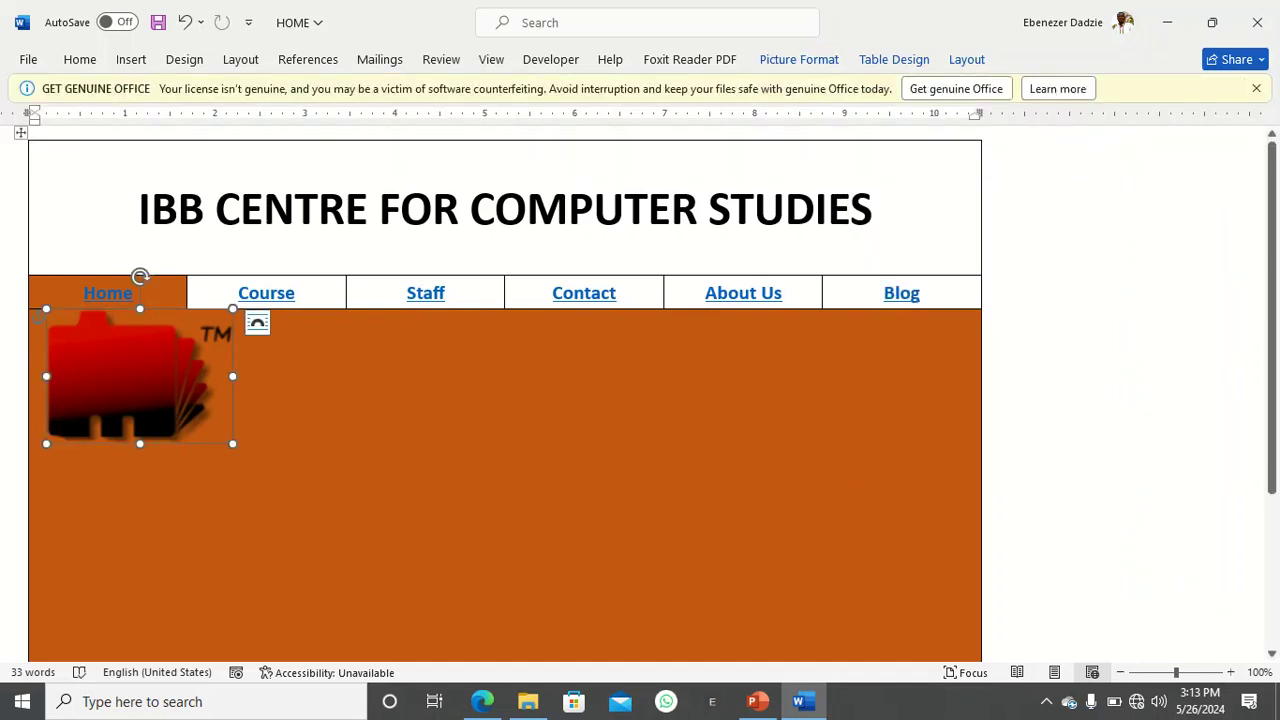
{"action": "left_click", "coordinate": [257, 322]}
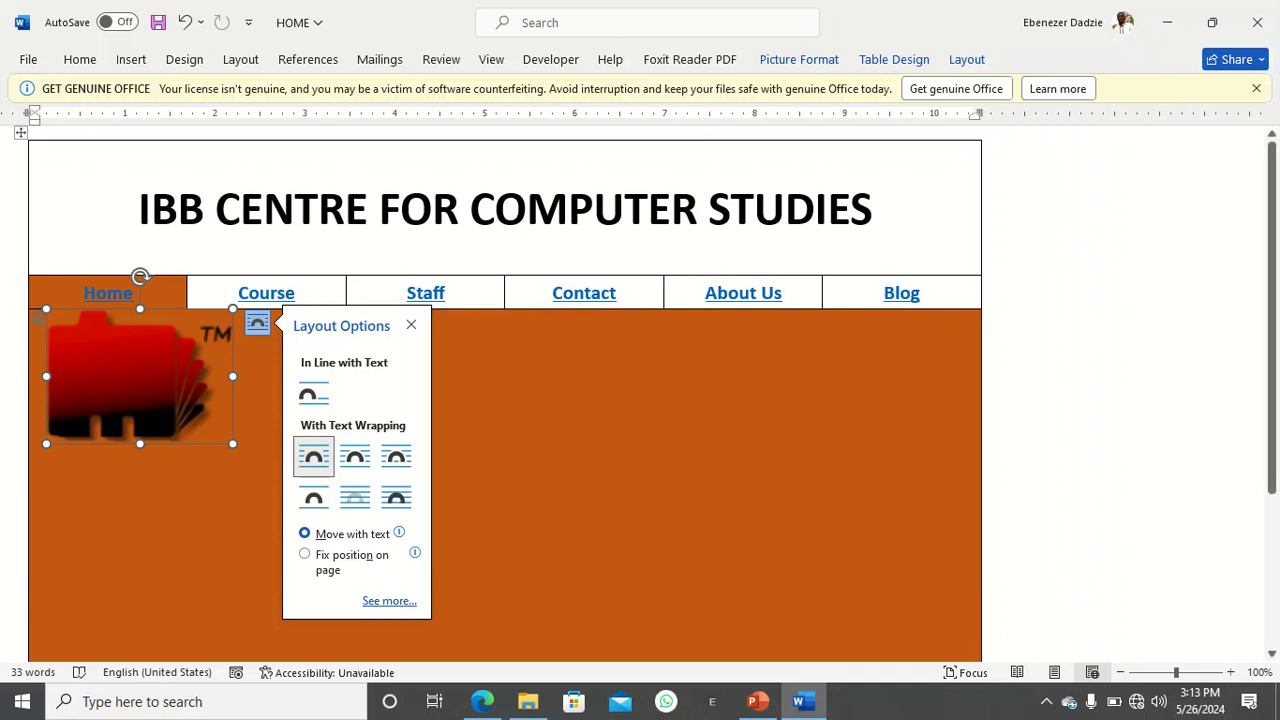
{"action": "left_click", "coordinate": [500, 430]}
{"action": "left_click", "coordinate": [140, 376]}
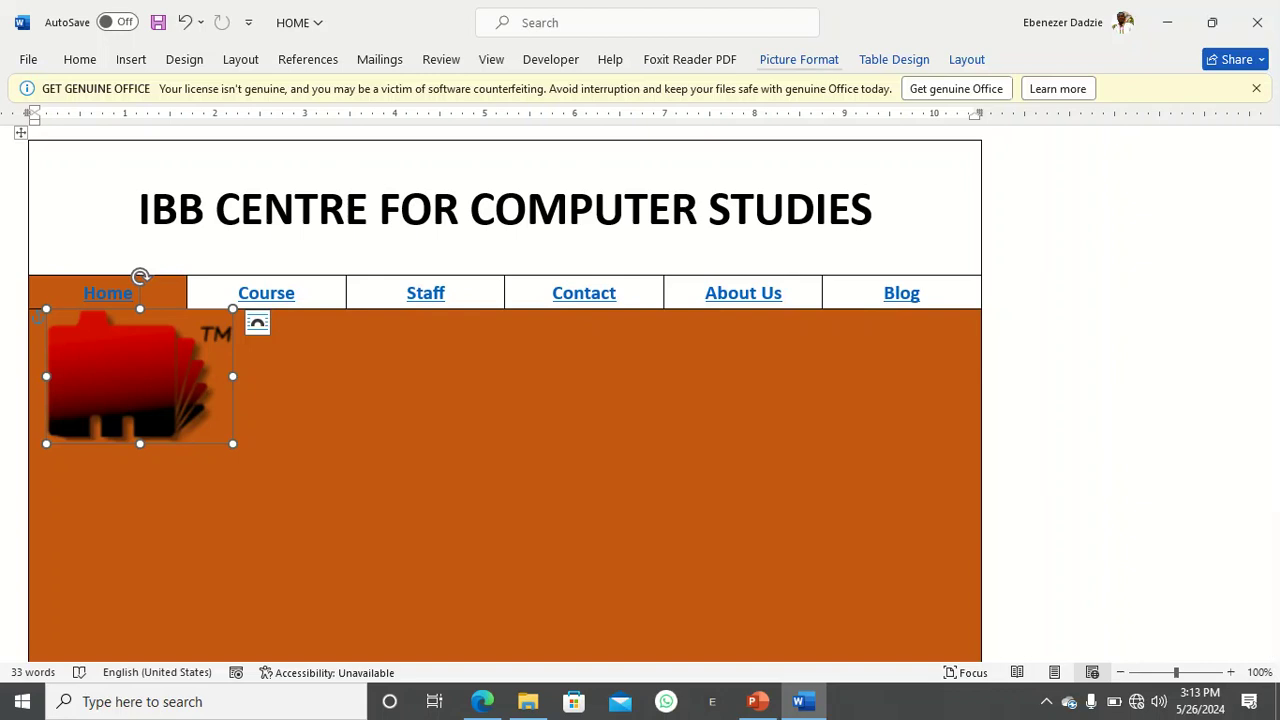
{"action": "left_click", "coordinate": [799, 59]}
{"action": "left_click", "coordinate": [911, 120]}
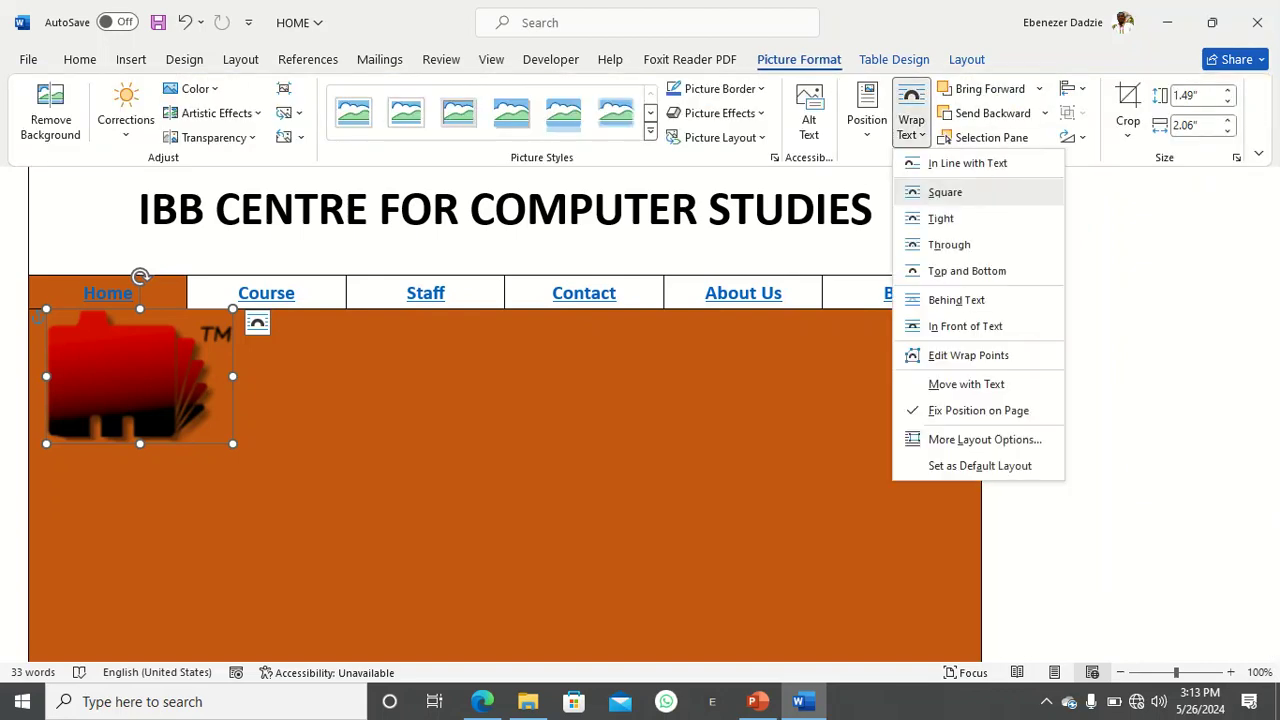
{"action": "left_click", "coordinate": [950, 245]}
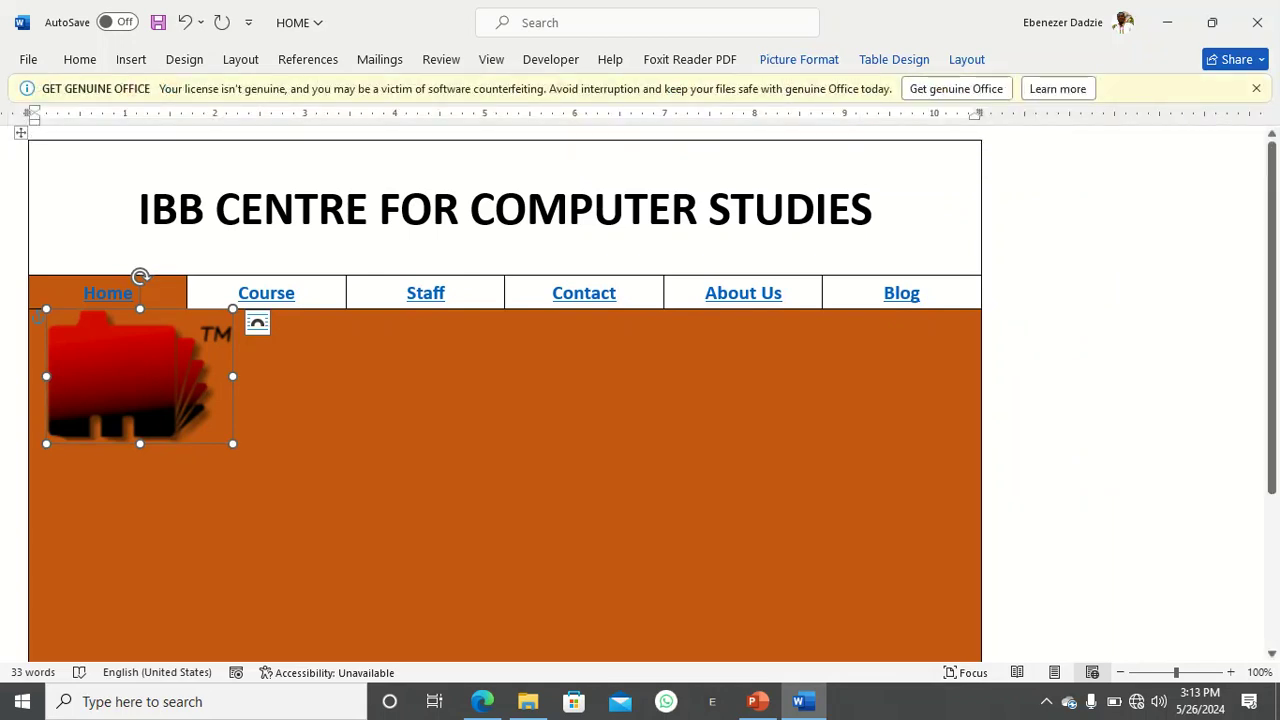
Move the logo picture to the upper-right corner of the main content cell, below Blog, and on down to the footer's right end.
{"action": "left_click_drag", "start_coordinate": [139, 376], "coordinate": [777, 538]}
{"action": "scroll", "coordinate": [820, 420], "scroll_direction": "down", "scroll_amount": 2}
{"action": "left_click_drag", "start_coordinate": [871, 241], "coordinate": [889, 441]}
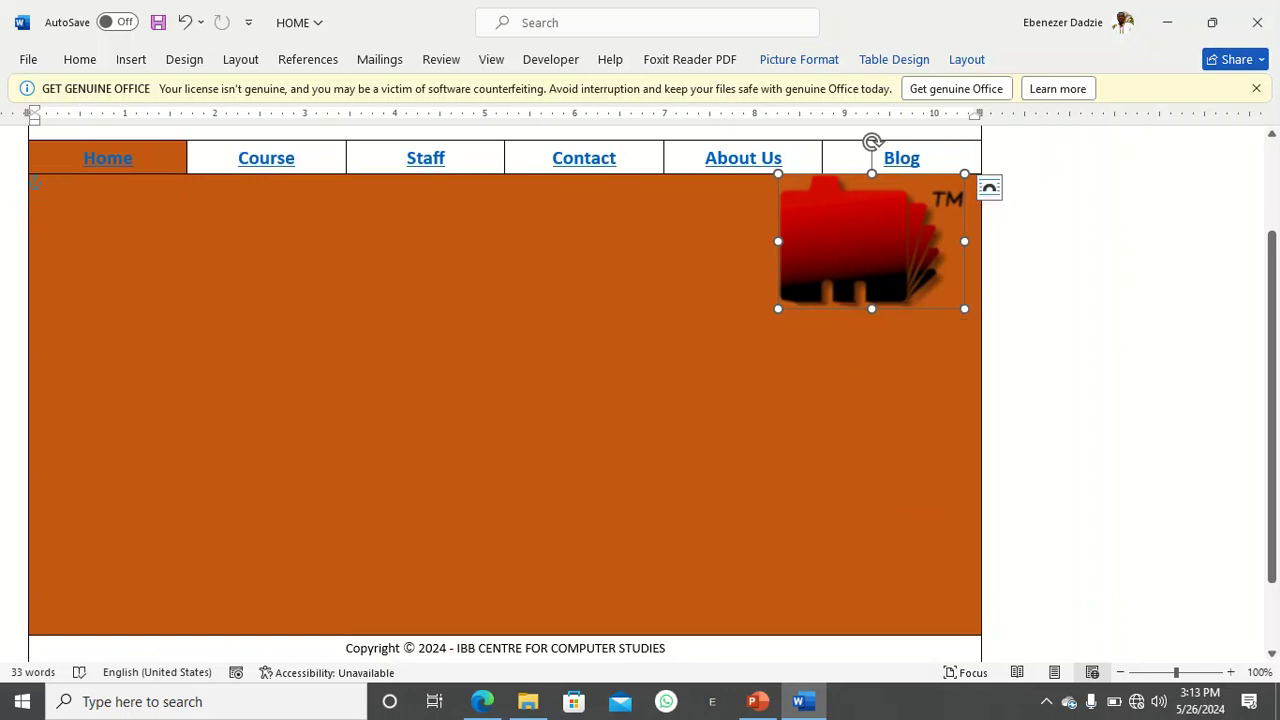
Set the logo picture's wrapping to In Front of Text and move it back to the main cell's upper-left area, below Home.
{"action": "left_click", "coordinate": [812, 60]}
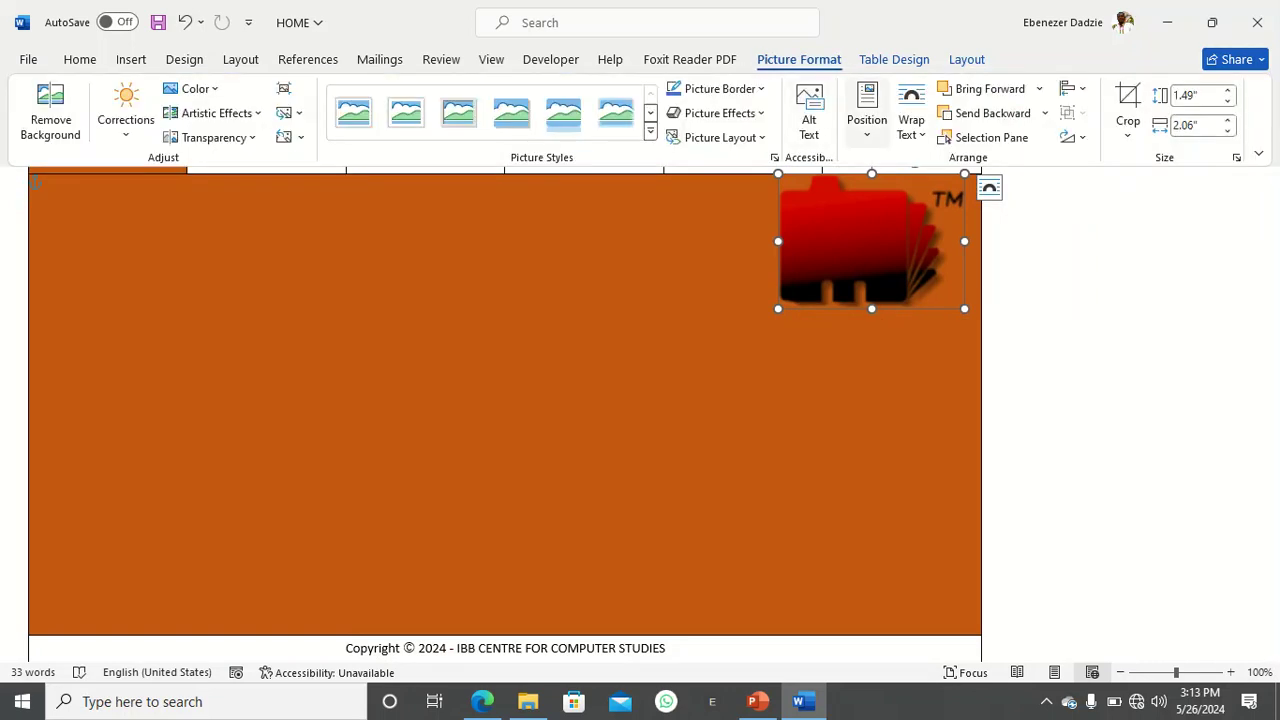
{"action": "left_click", "coordinate": [911, 120]}
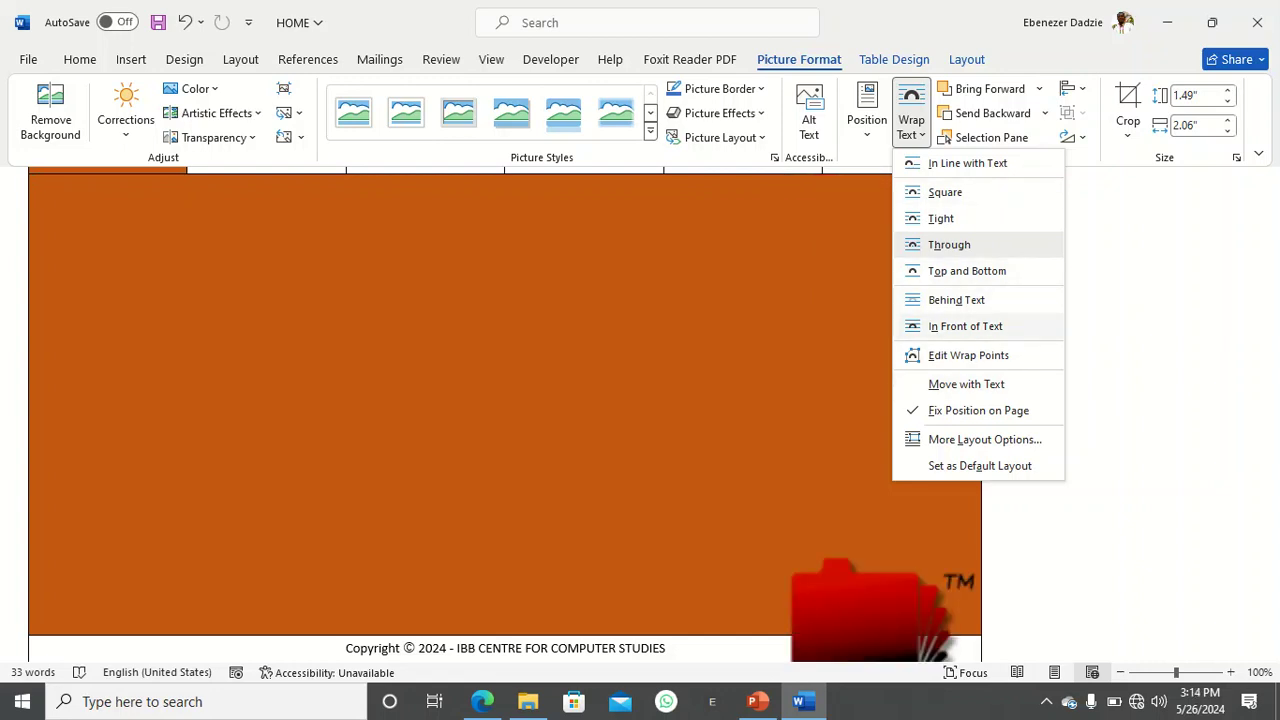
{"action": "left_click", "coordinate": [965, 326]}
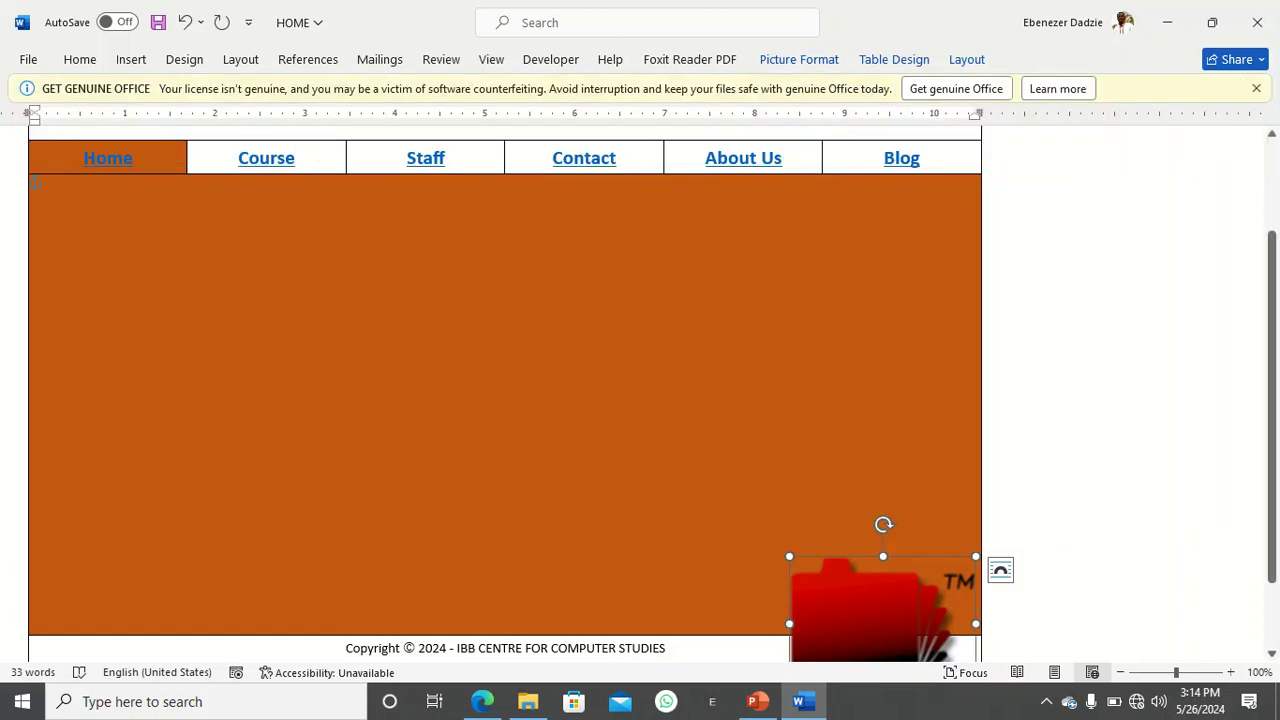
{"action": "left_click_drag", "start_coordinate": [850, 390], "coordinate": [149, 286]}
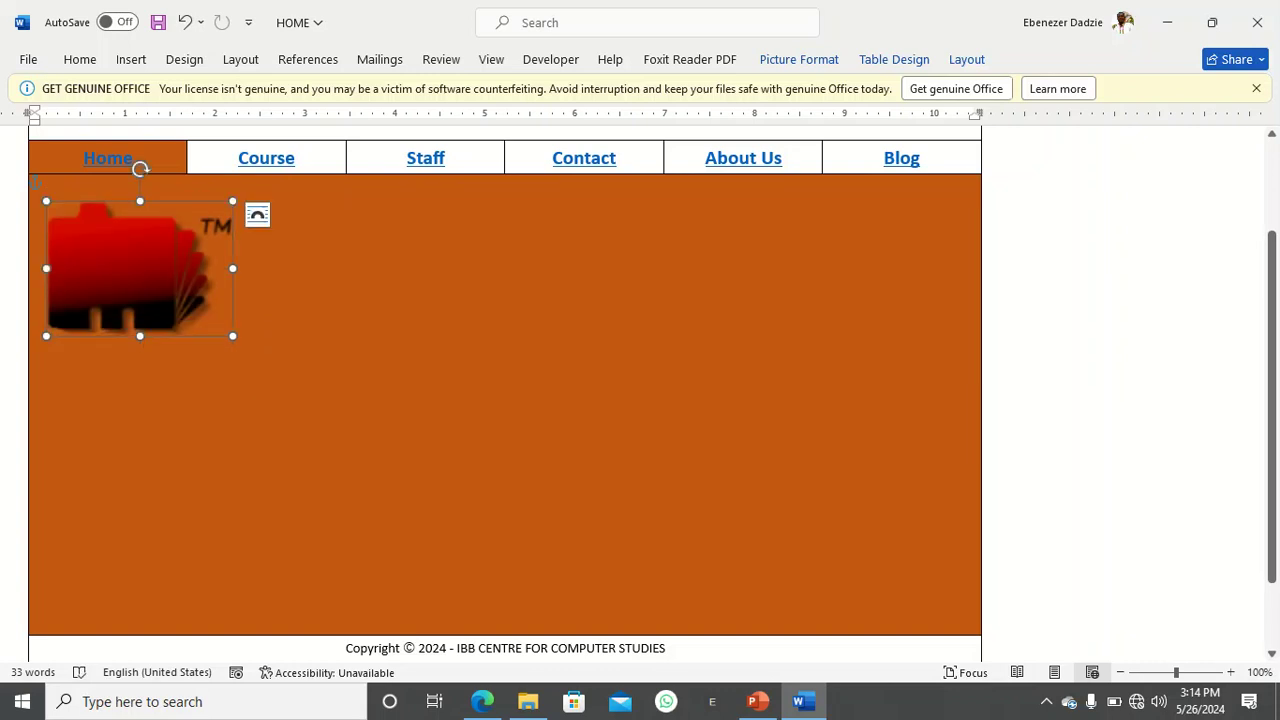
{"action": "left_click", "coordinate": [420, 320]}
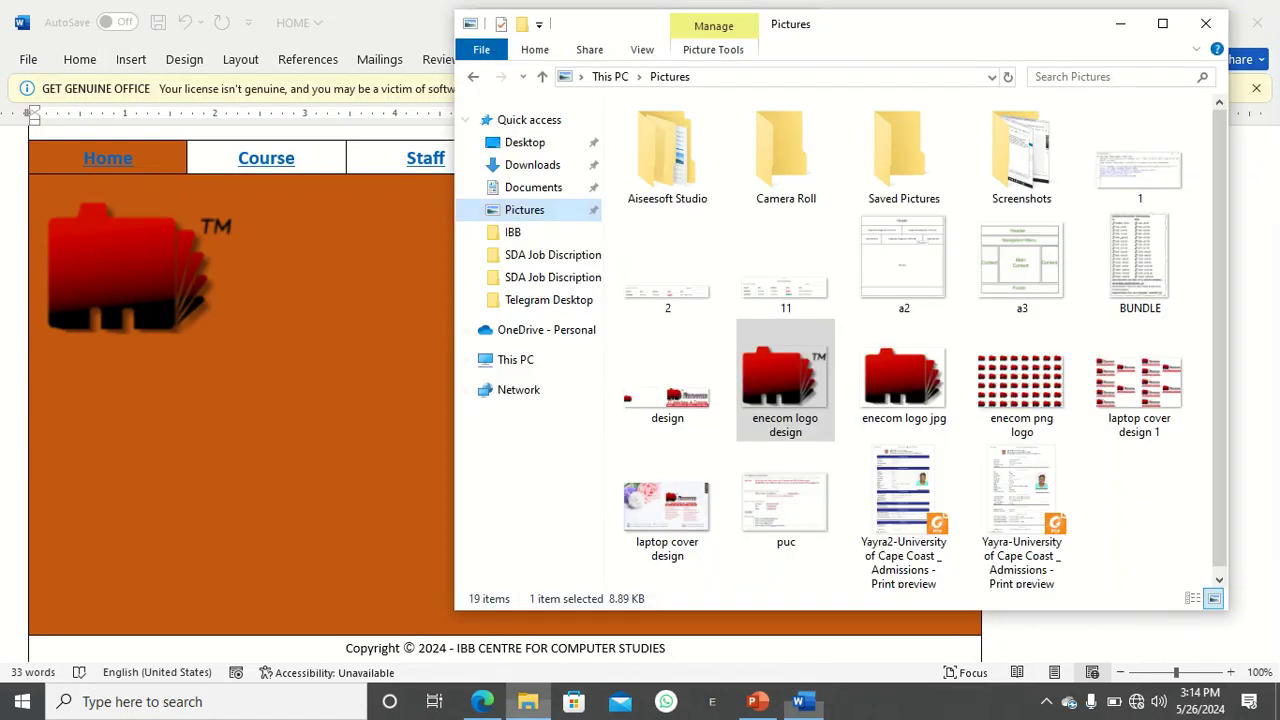
Browse the Documents folder for sample text, open the Assignment text file to check its content, and close it.
{"action": "left_click", "coordinate": [528, 701]}
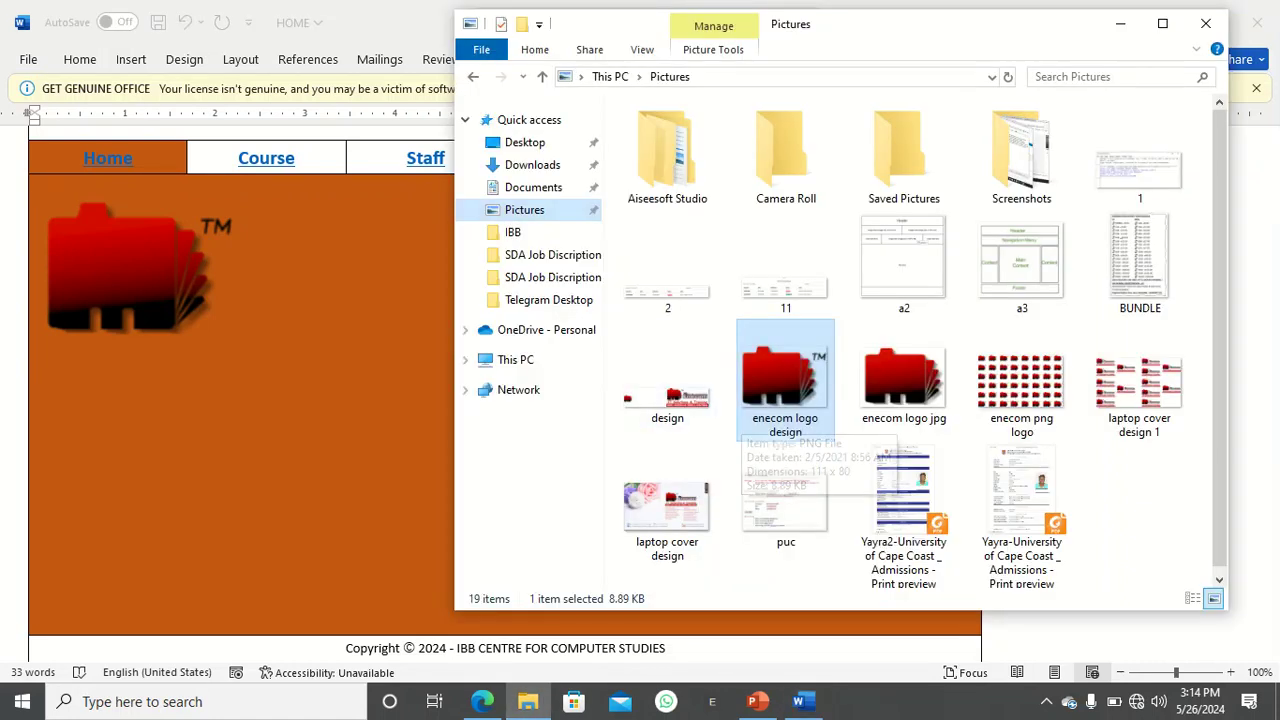
{"action": "left_click", "coordinate": [533, 187]}
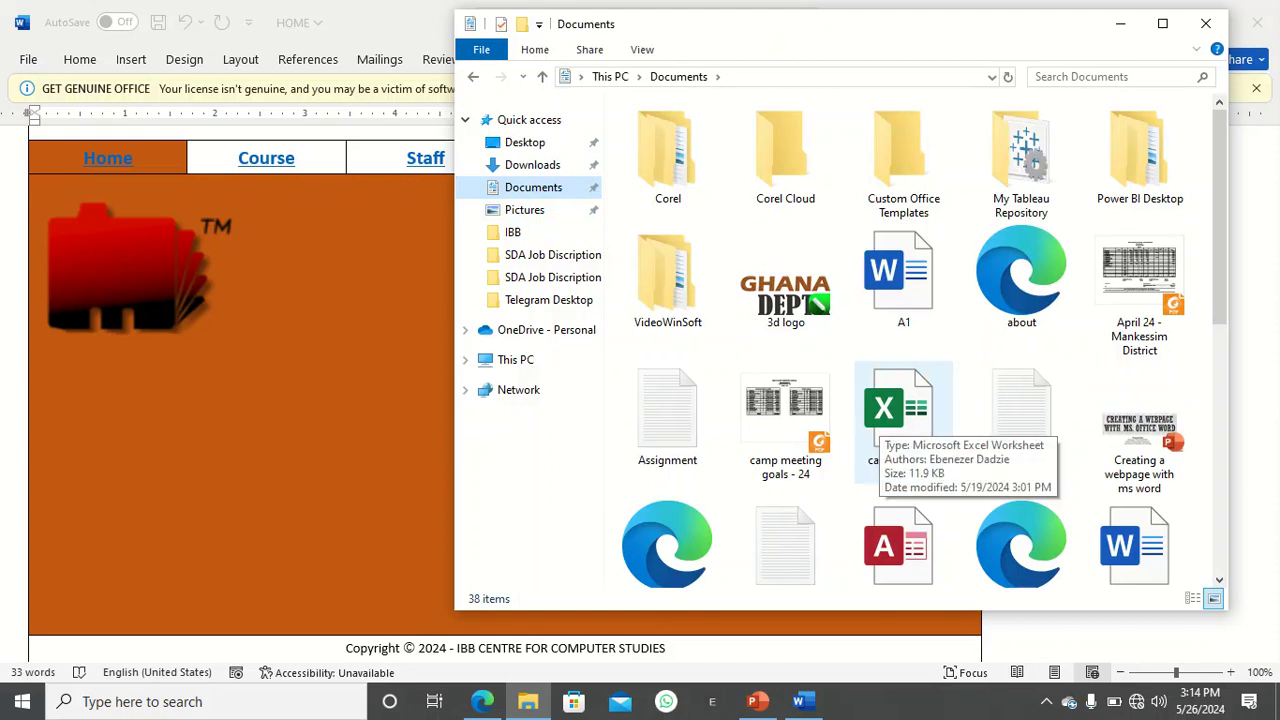
{"action": "scroll", "coordinate": [1020, 430], "scroll_direction": "down", "scroll_amount": 4}
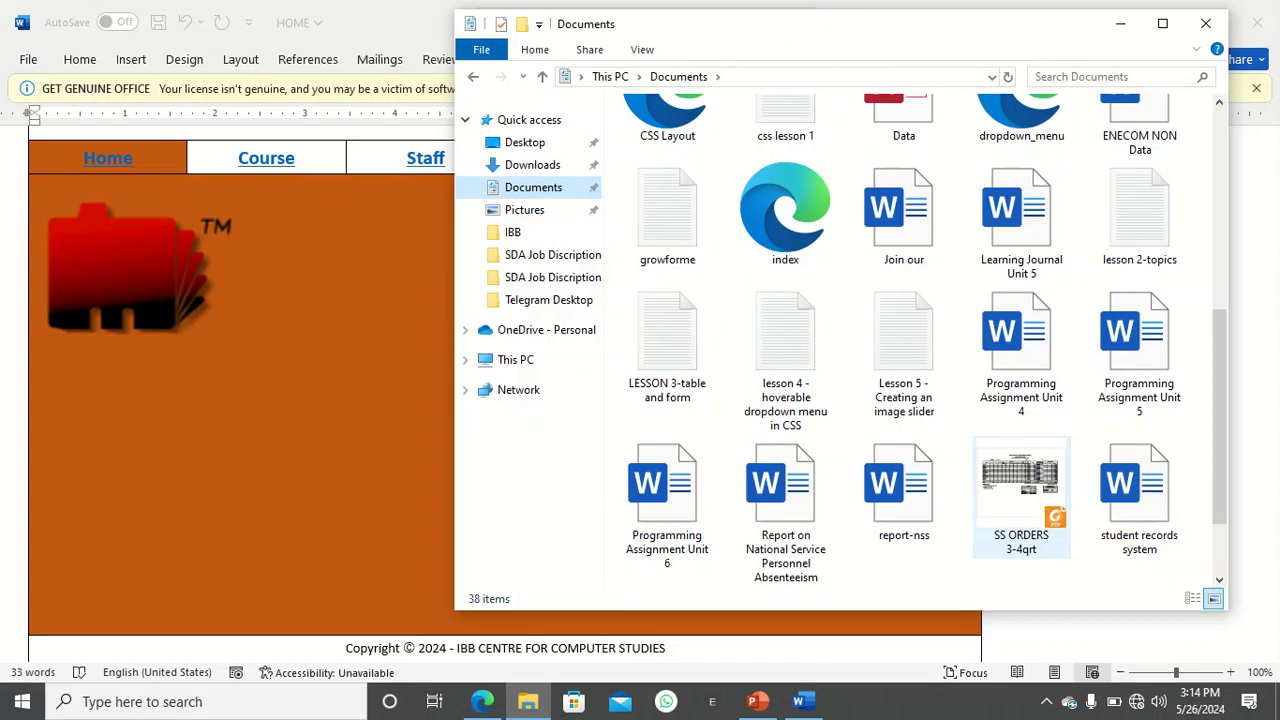
{"action": "scroll", "coordinate": [780, 430], "scroll_direction": "up", "scroll_amount": 4}
{"action": "double_click", "coordinate": [667, 415]}
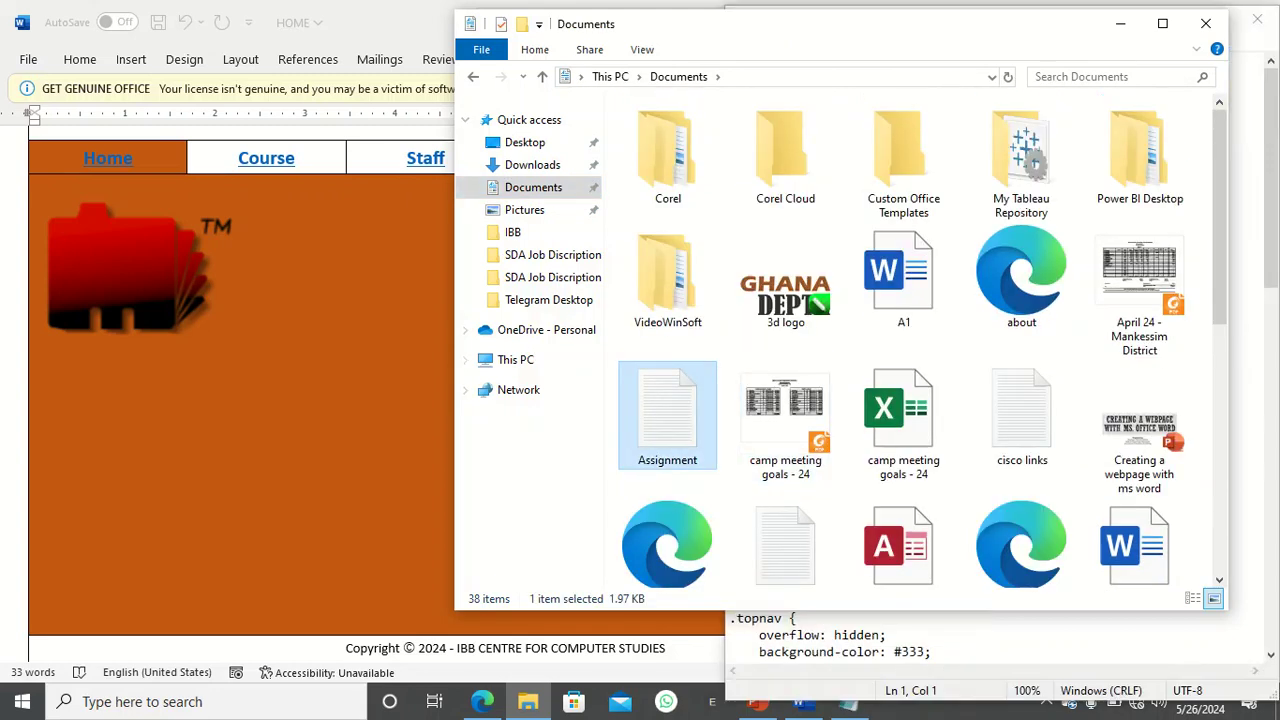
{"action": "left_click", "coordinate": [1120, 23]}
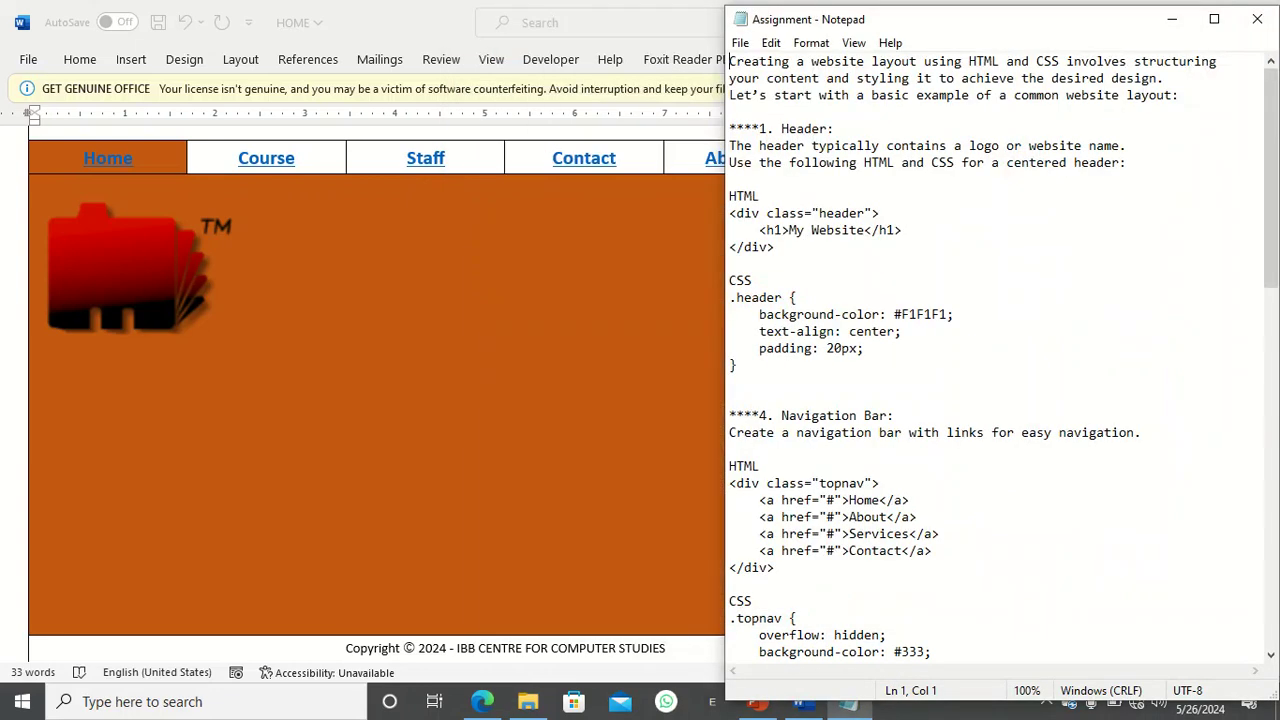
{"action": "left_click", "coordinate": [1257, 19]}
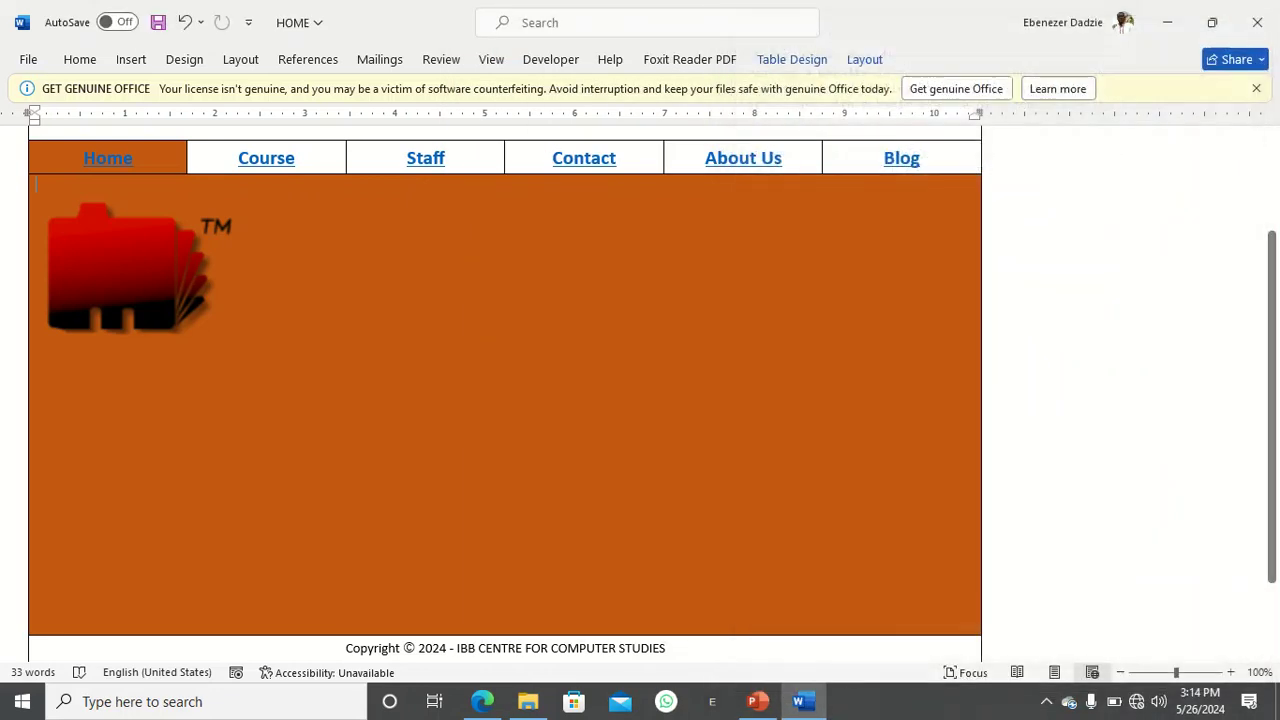
Open the Word document Programming Assignment Unit 5 from the Documents folder and look through its text.
{"action": "left_click", "coordinate": [528, 701]}
{"action": "scroll", "coordinate": [795, 478], "scroll_direction": "down", "scroll_amount": 6}
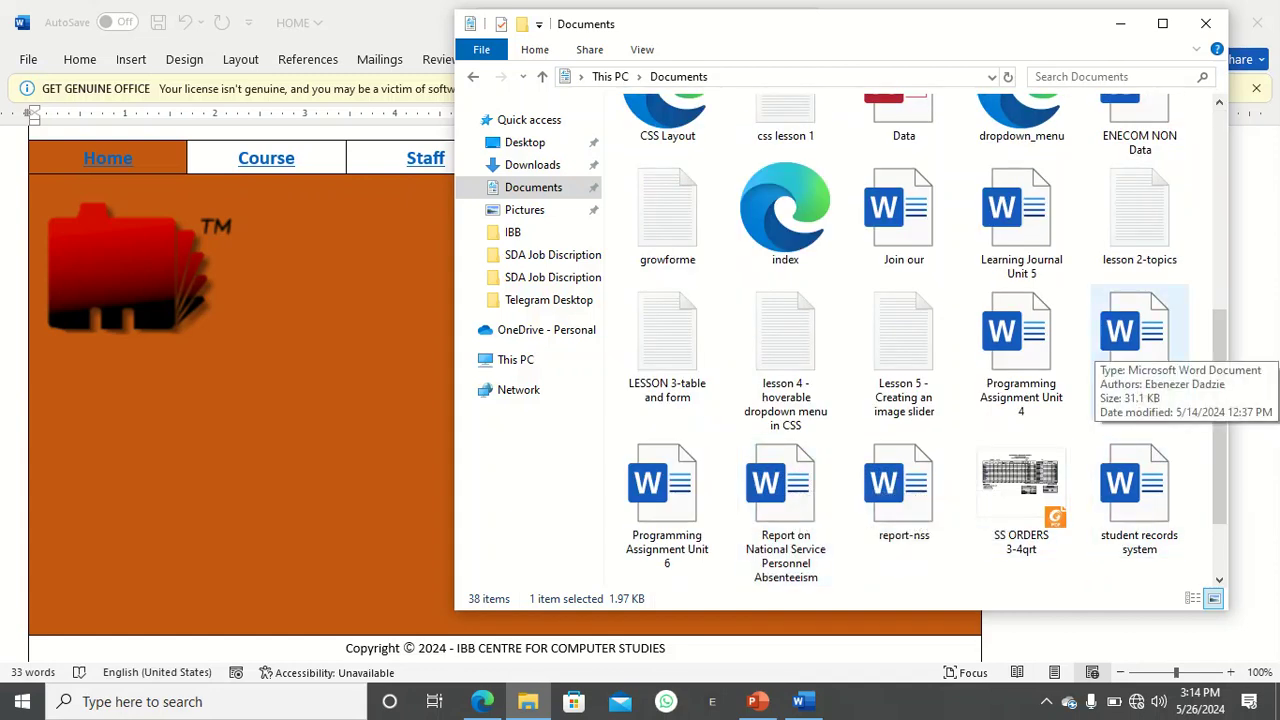
{"action": "double_click", "coordinate": [1135, 335]}
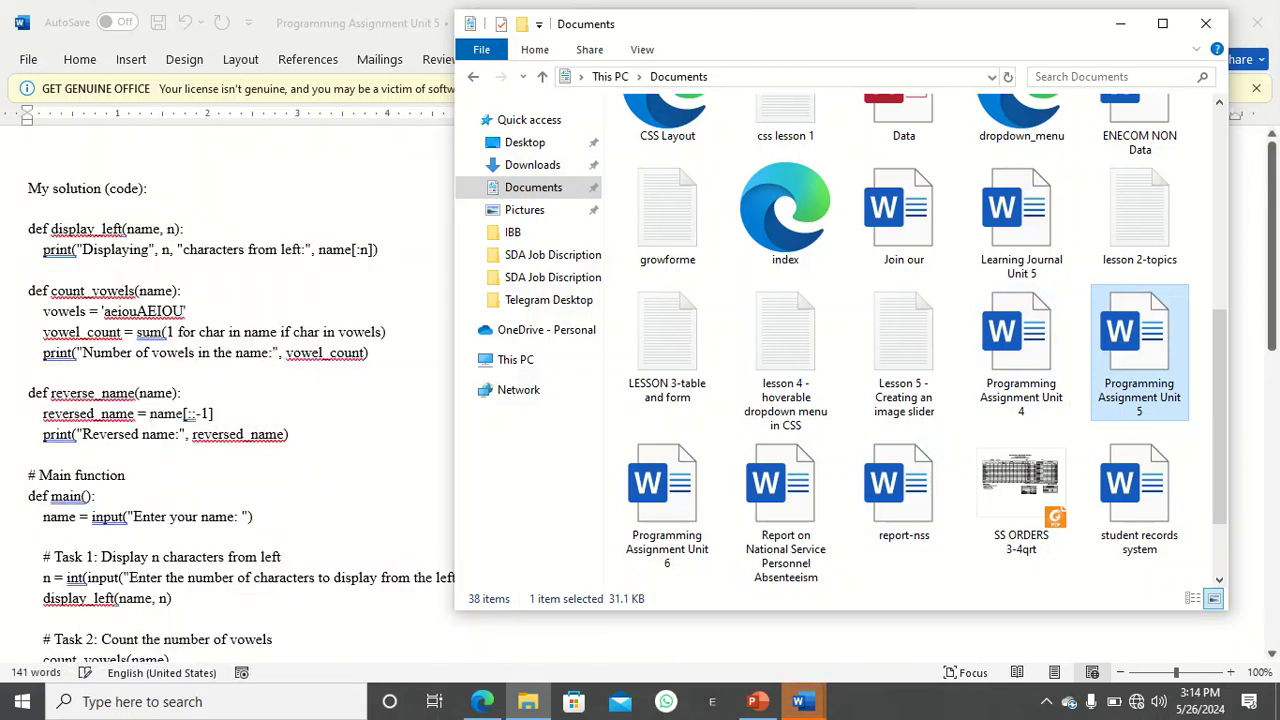
{"action": "scroll", "coordinate": [280, 331], "scroll_direction": "down", "scroll_amount": 4}
{"action": "left_click", "coordinate": [280, 331]}
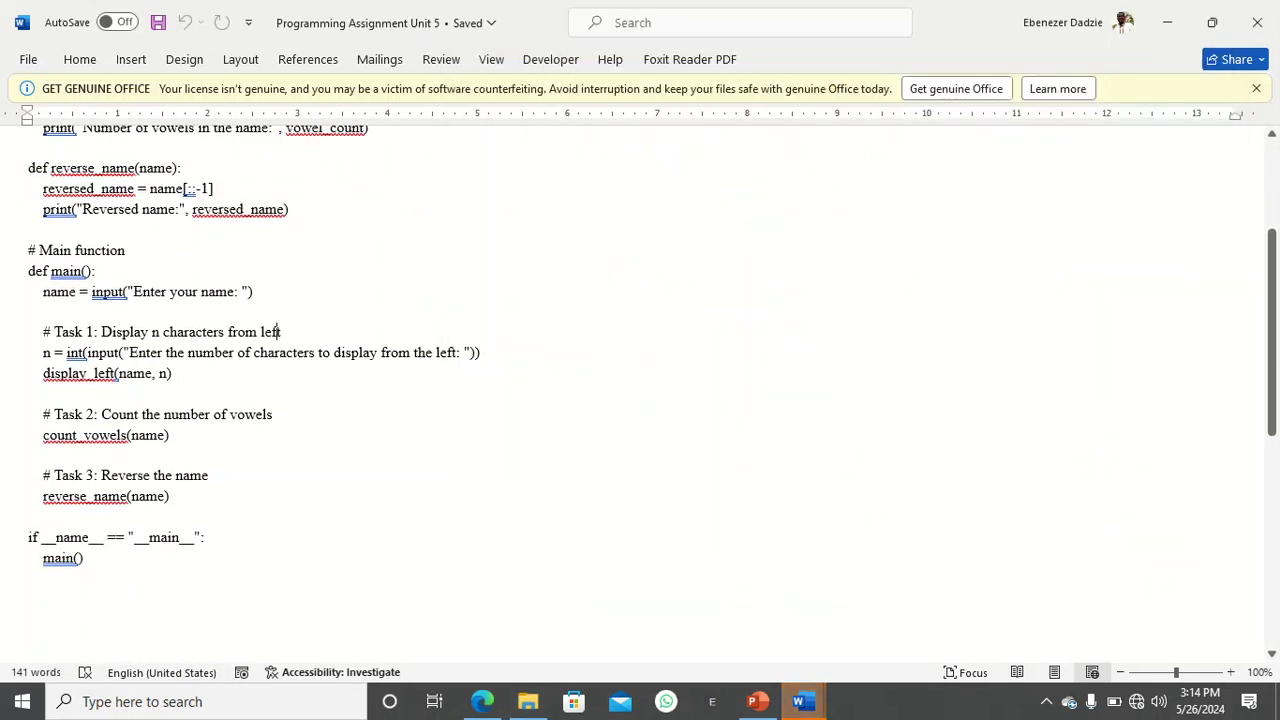
{"action": "scroll", "coordinate": [278, 331], "scroll_direction": "up", "scroll_amount": 4}
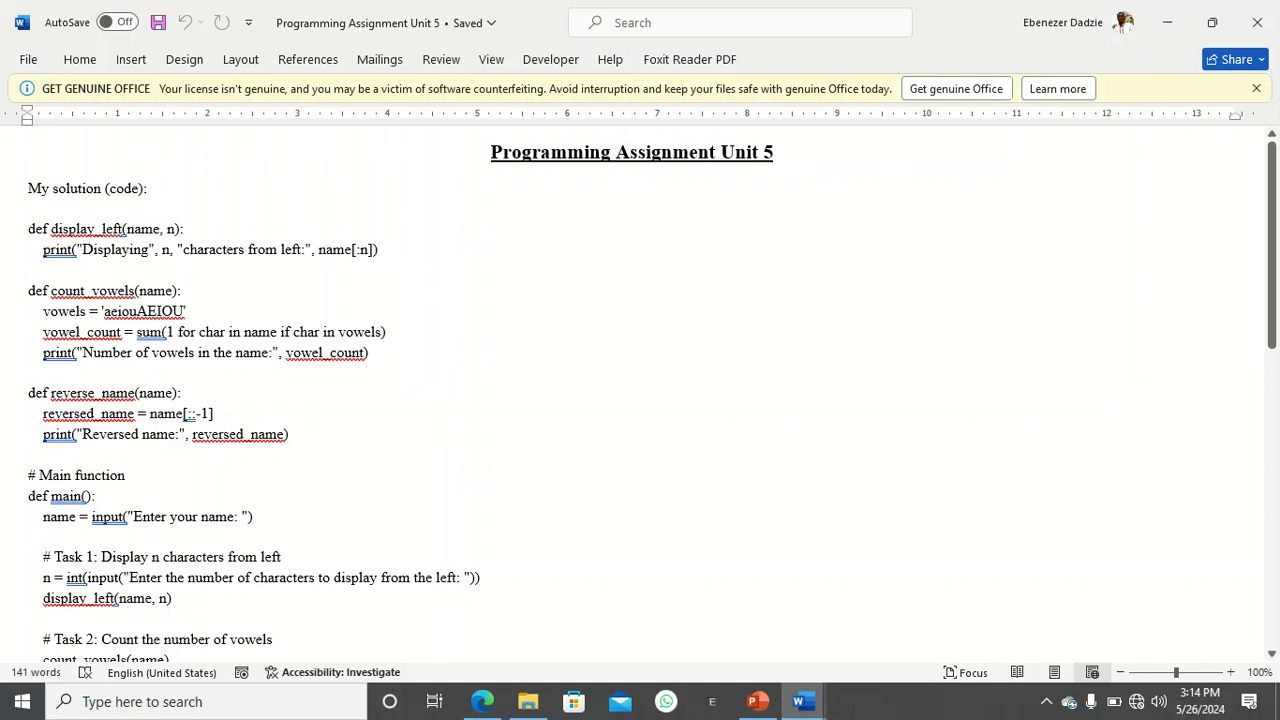
Copy the text from "My solution (code):" through the reverse_name function and paste it into the HOME document's main content cell.
{"action": "left_click_drag", "start_coordinate": [290, 434], "coordinate": [28, 188]}
{"action": "right_click", "coordinate": [68, 190]}
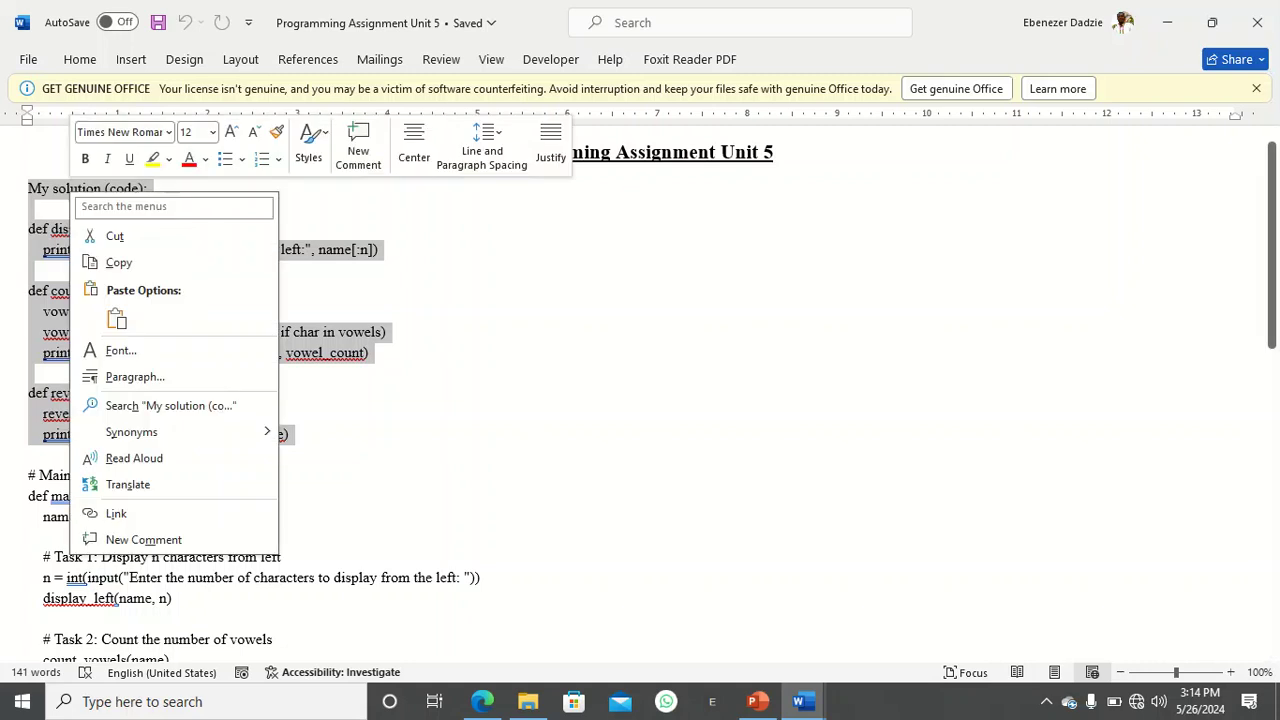
{"action": "left_click", "coordinate": [110, 261]}
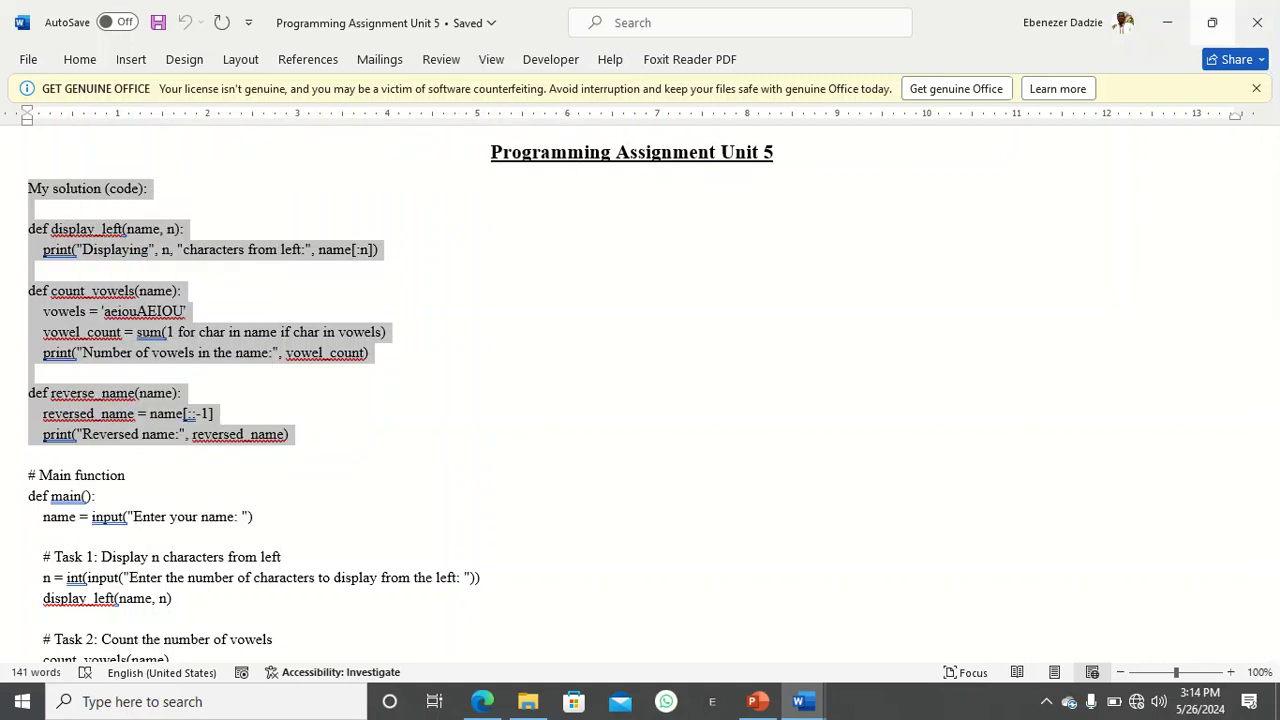
{"action": "left_click", "coordinate": [1167, 22]}
{"action": "left_click", "coordinate": [1123, 20]}
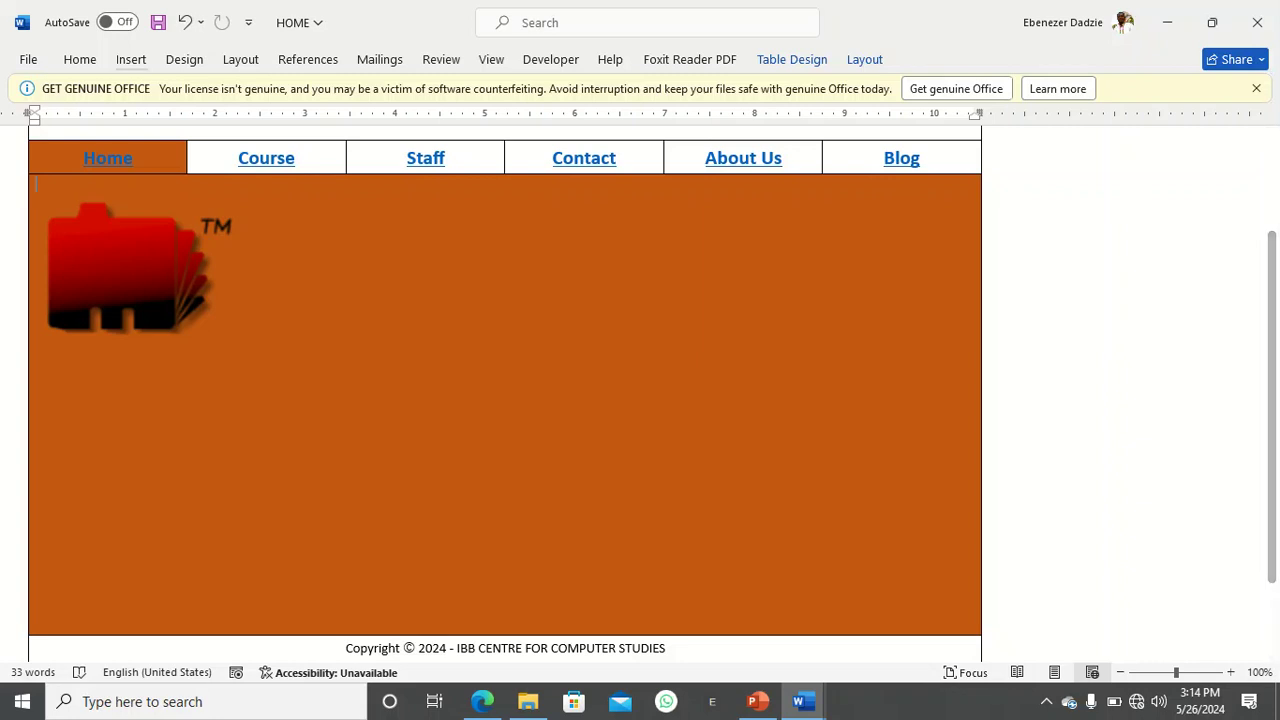
{"action": "left_click", "coordinate": [80, 60]}
{"action": "left_click", "coordinate": [40, 110]}
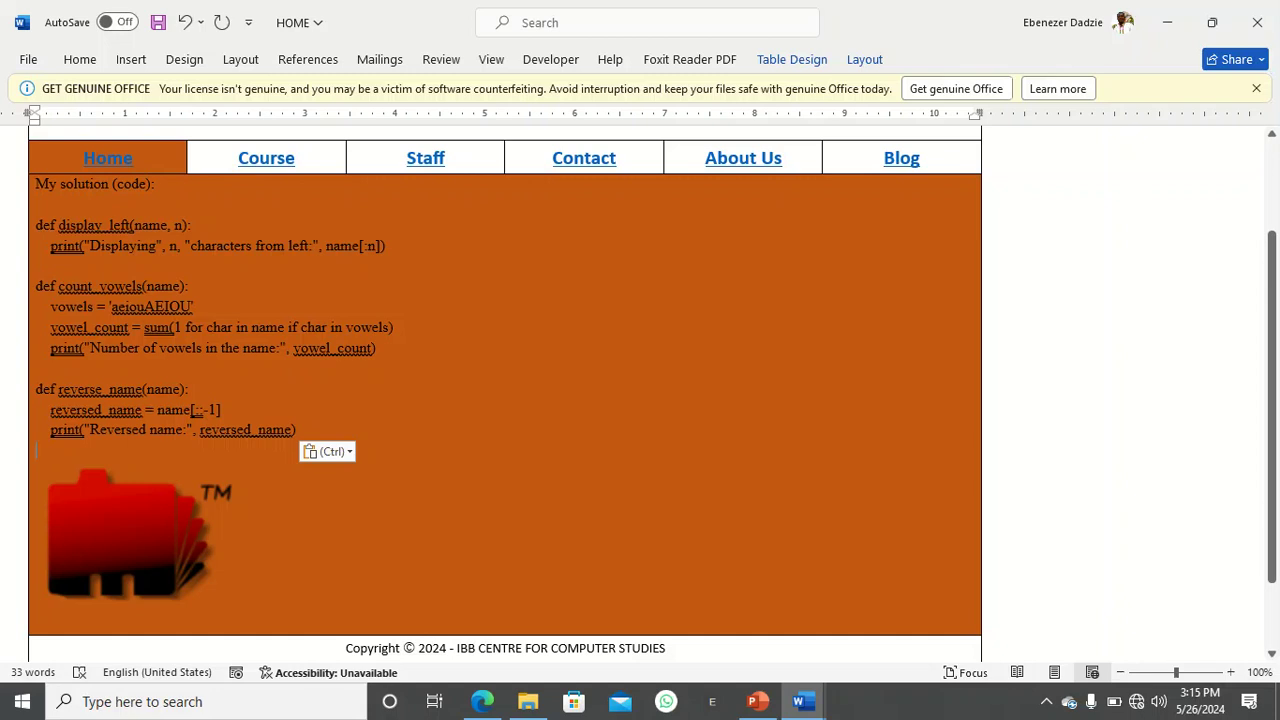
Open the text wrapping choices for the logo picture below the pasted code.
{"action": "left_click", "coordinate": [140, 535]}
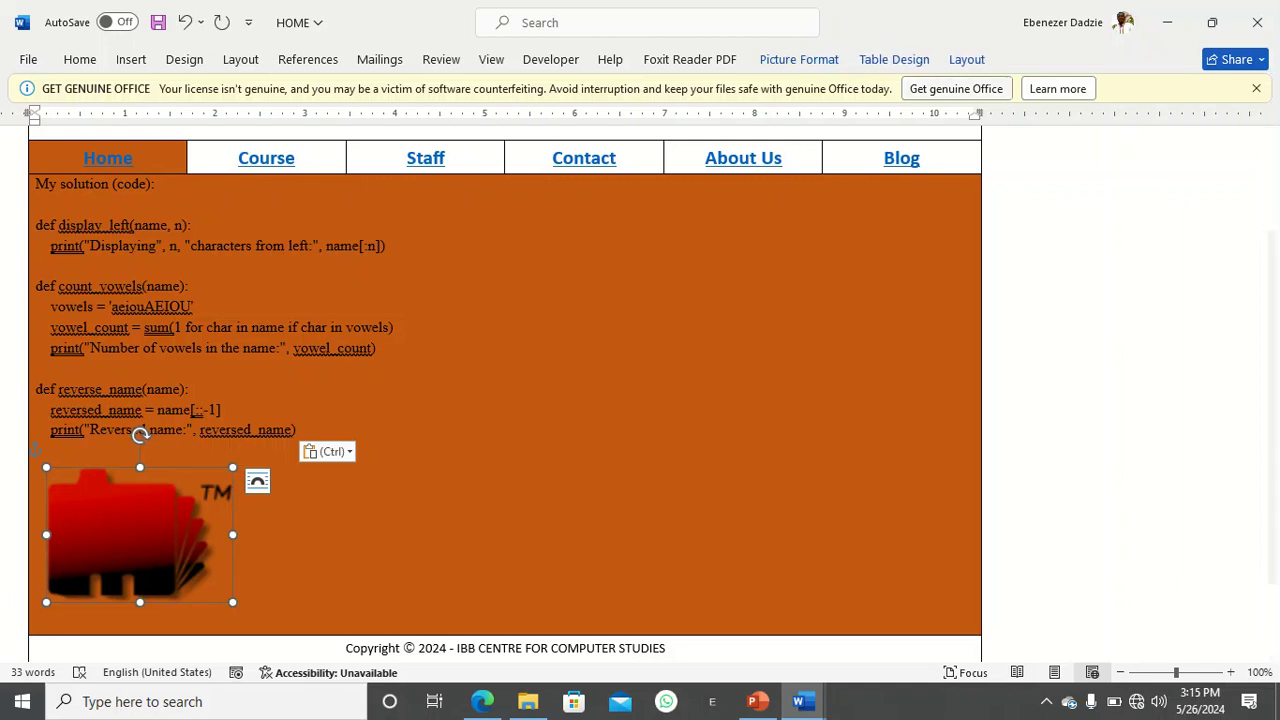
{"action": "left_click", "coordinate": [799, 60]}
{"action": "left_click", "coordinate": [911, 120]}
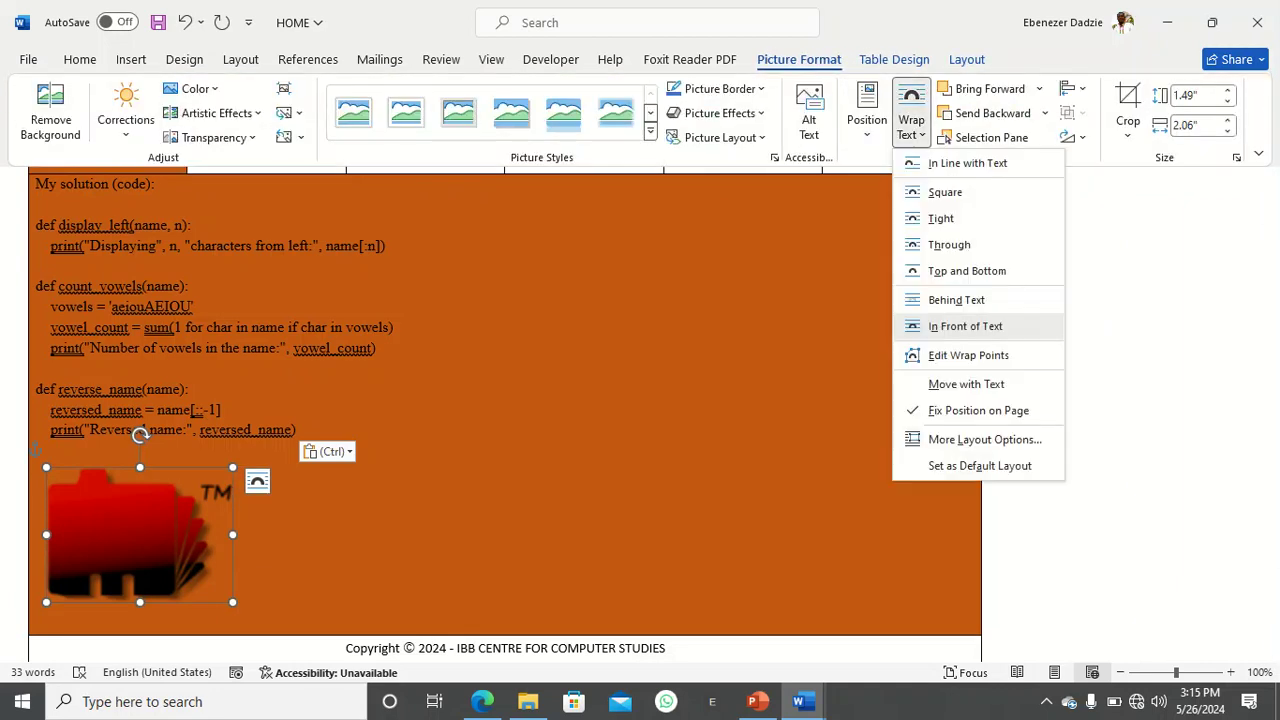